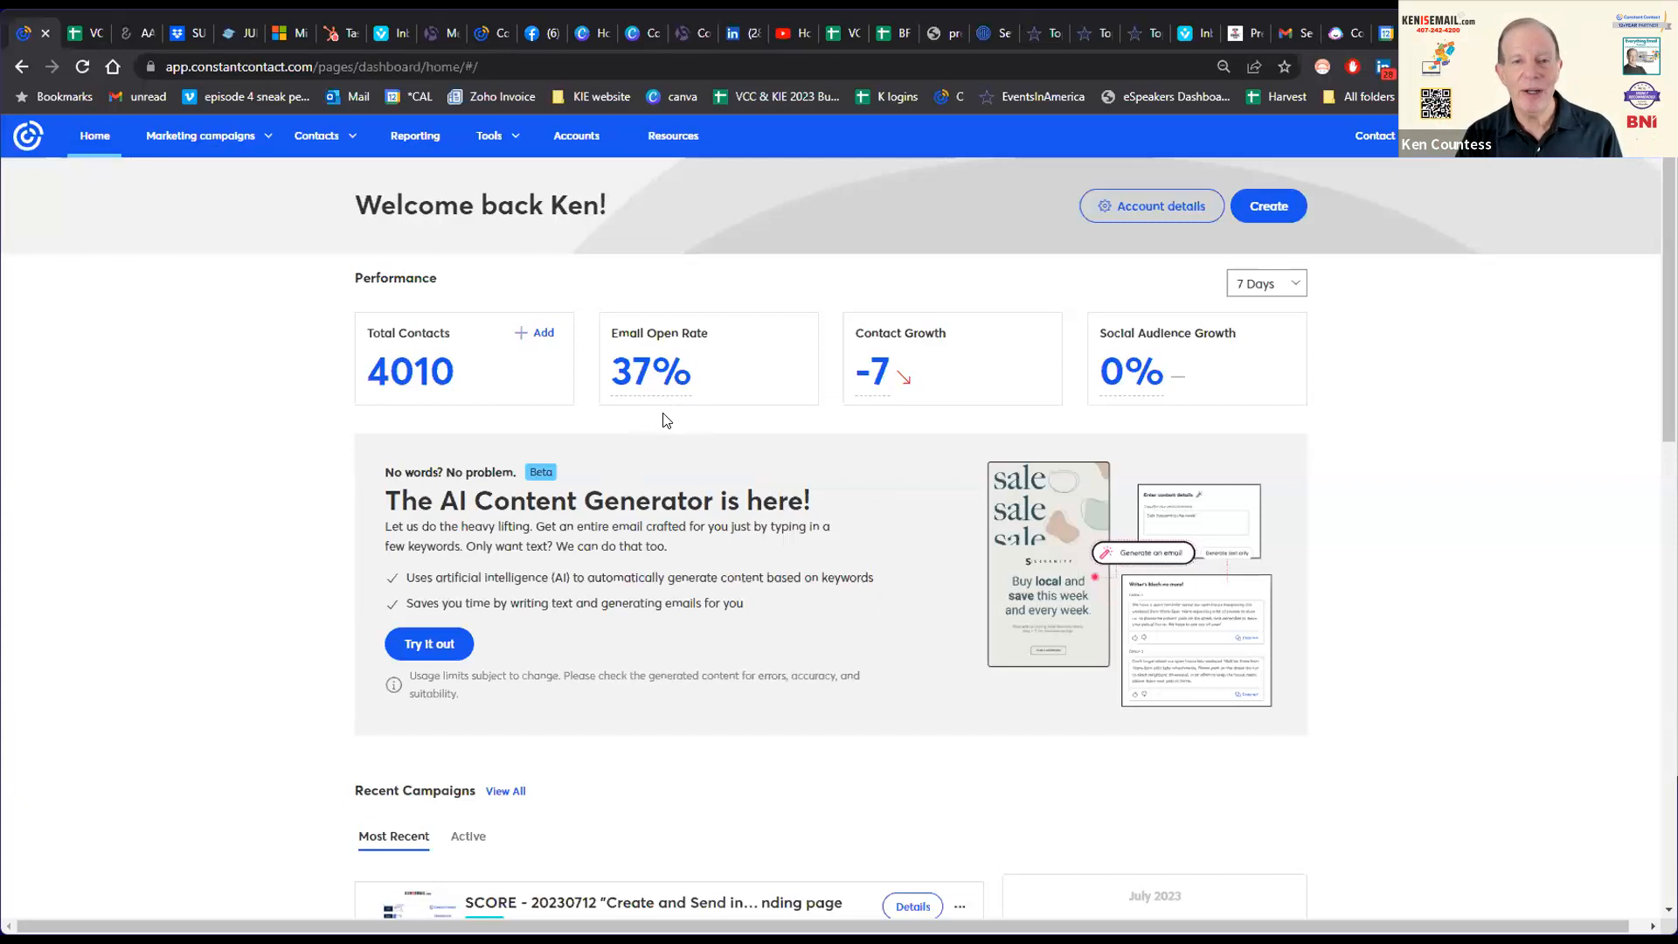
Step: Start creating a new email campaign
{"action": "mouse_move", "coordinate": [653, 387]}
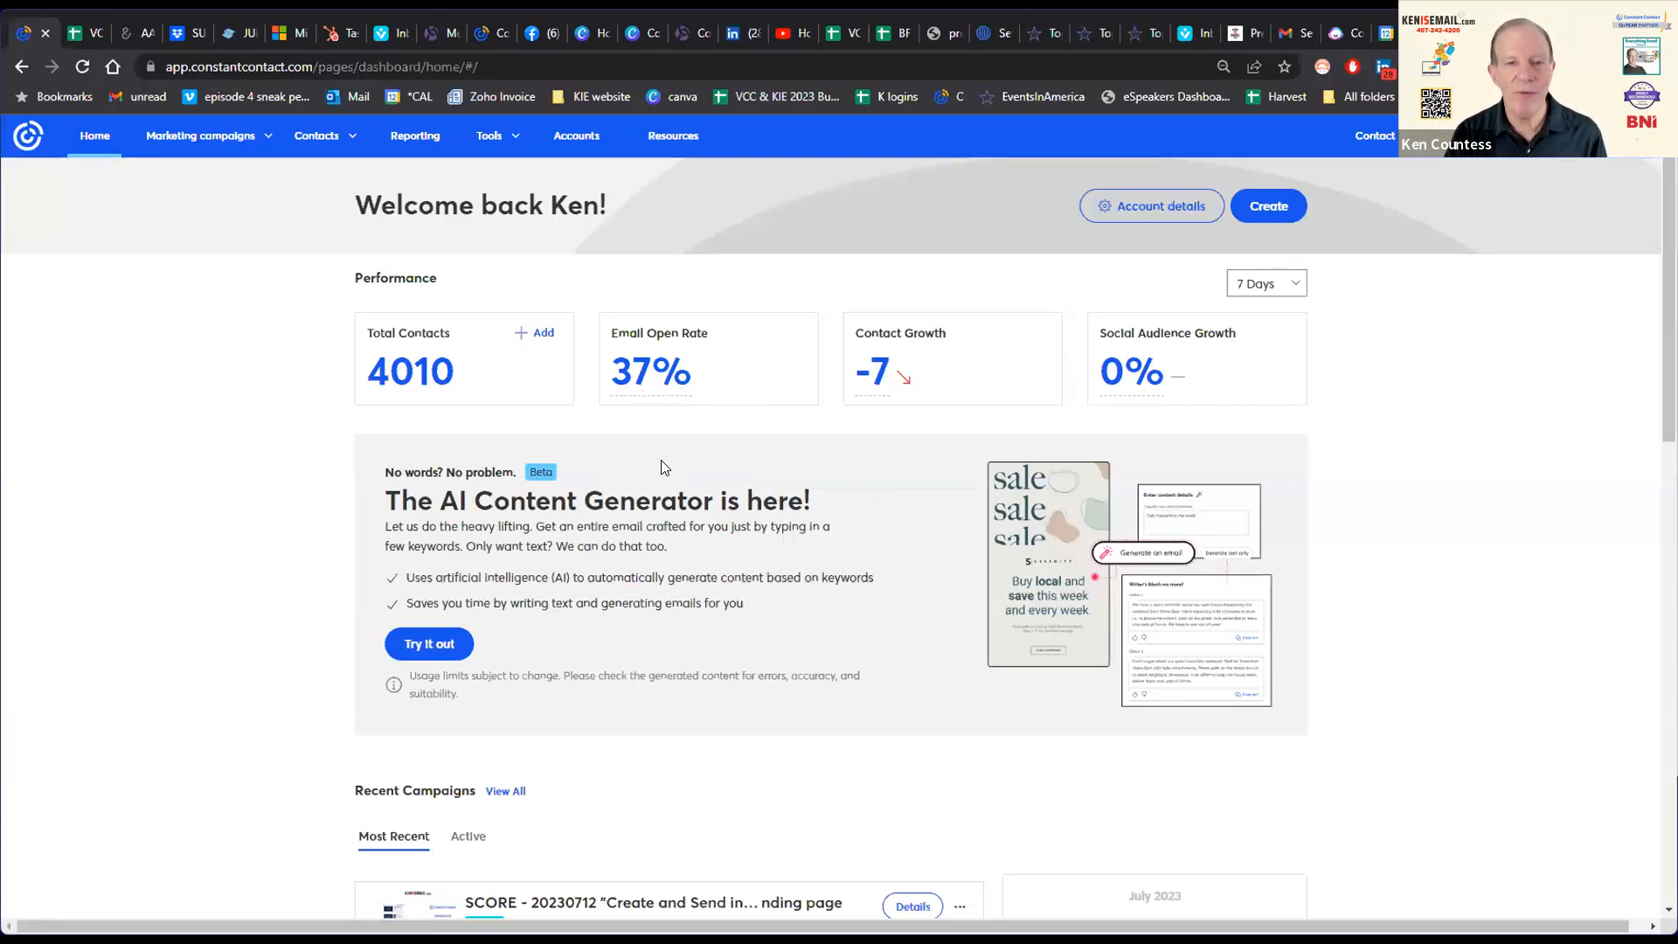
{"action": "left_click", "coordinate": [1261, 210]}
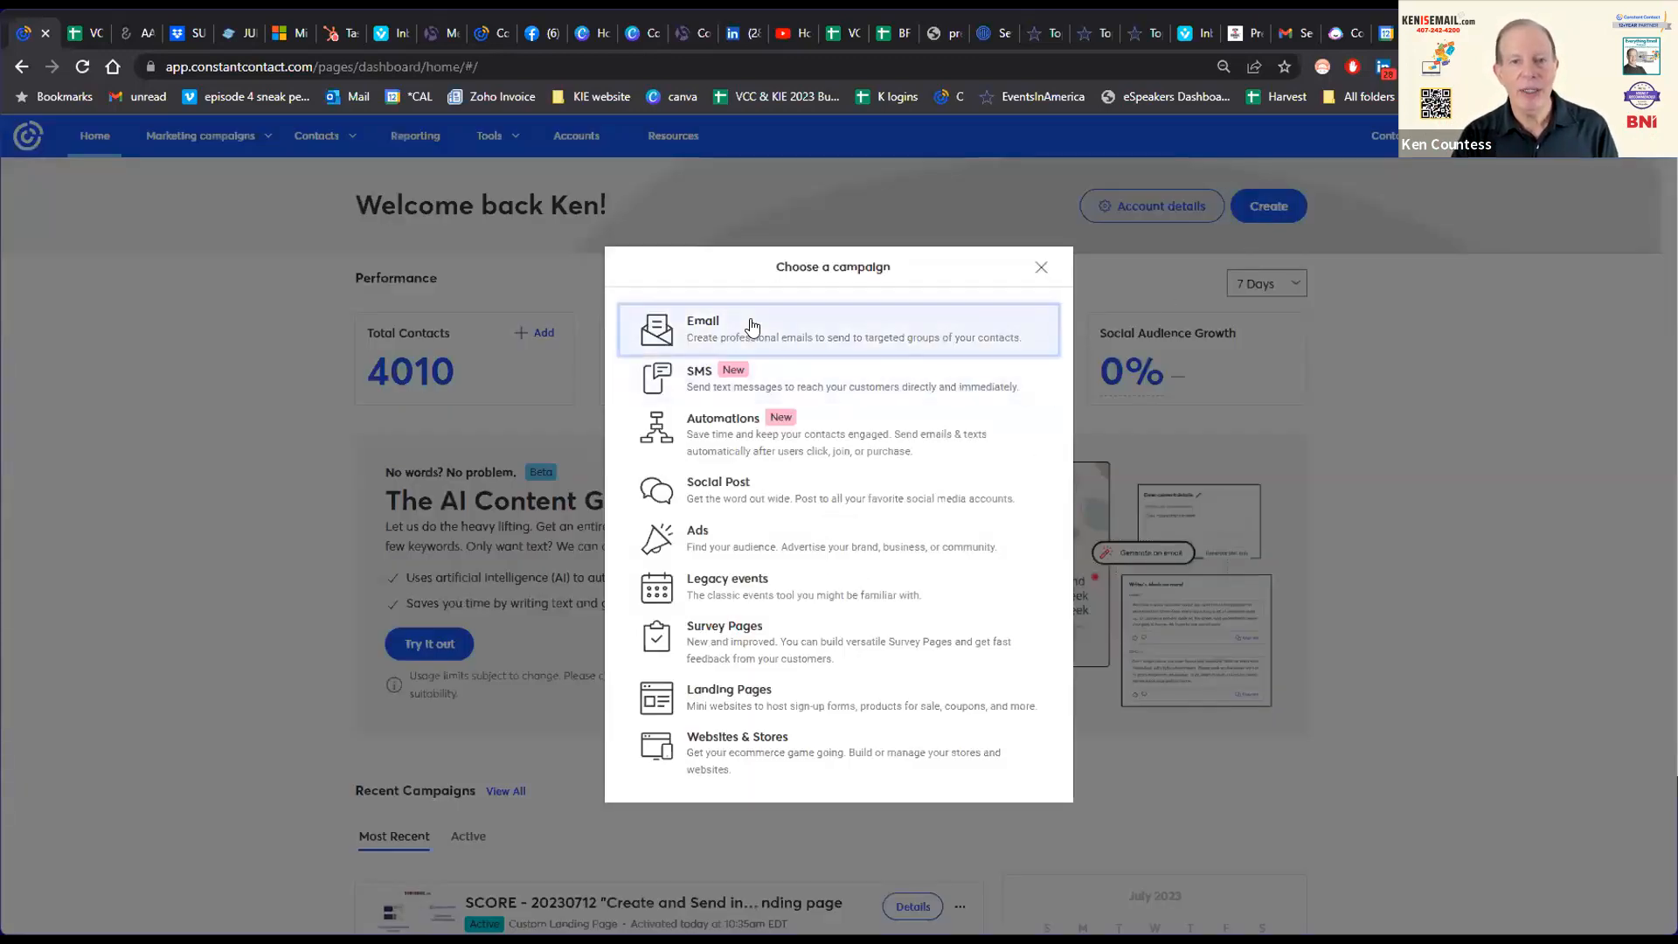
{"action": "left_click", "coordinate": [750, 327]}
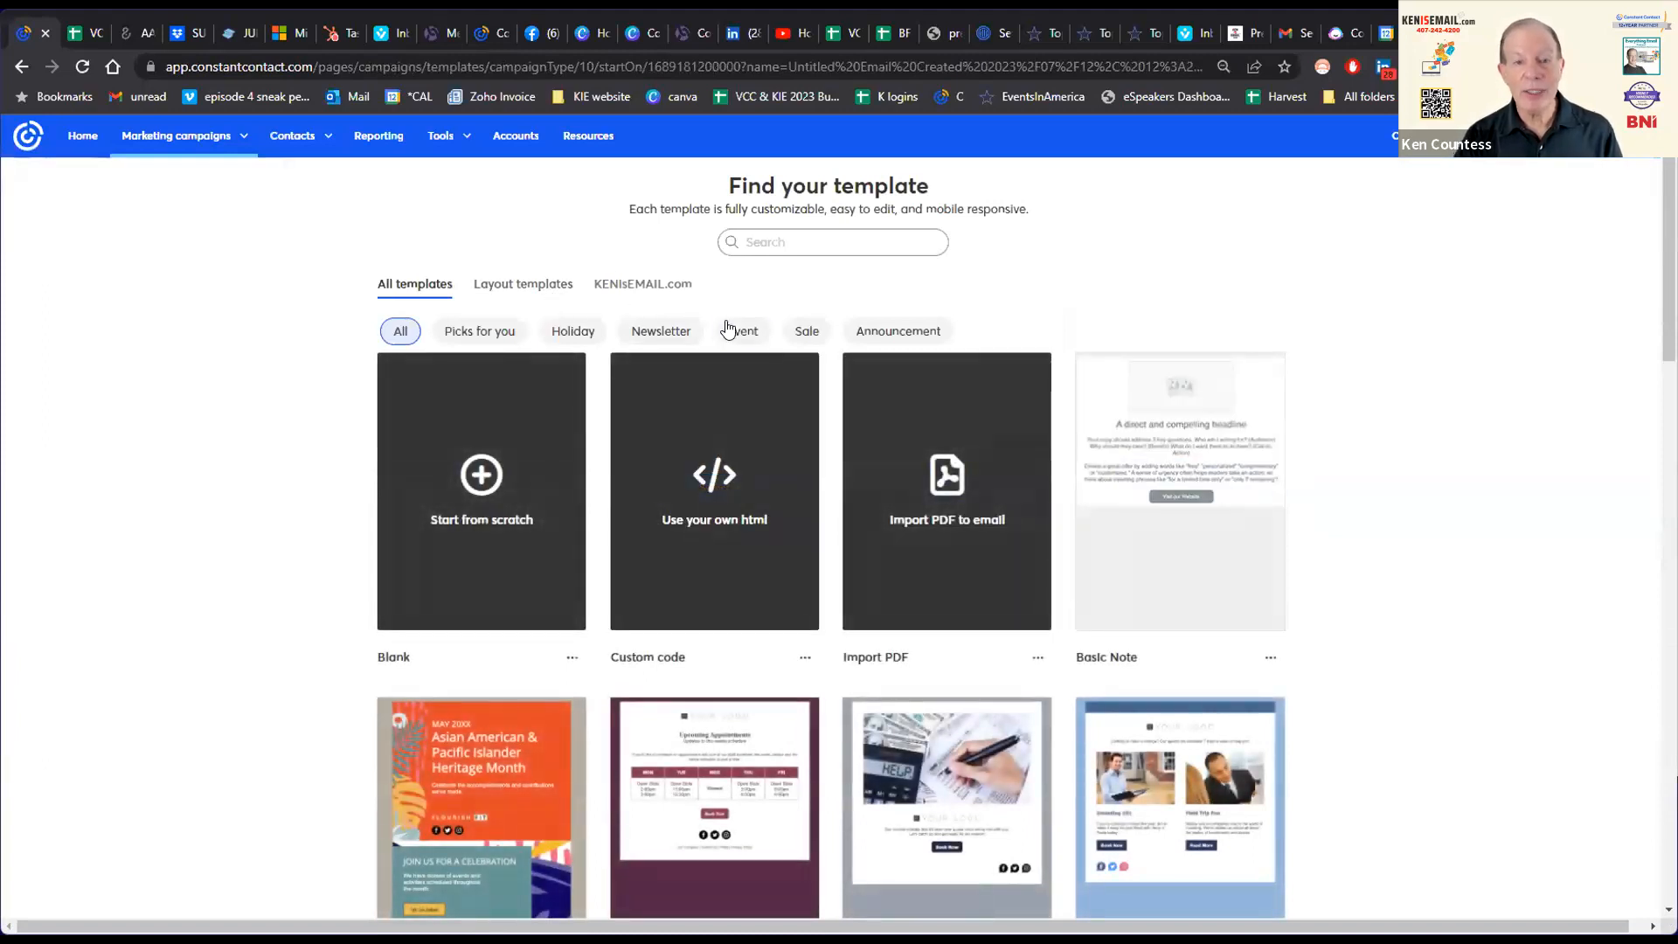
Step: Look through the available email templates and choose the Blank one to build from scratch
{"action": "scroll", "coordinate": [953, 558], "scroll_direction": "down", "scroll_amount": 3}
{"action": "scroll", "coordinate": [960, 561], "scroll_direction": "down", "scroll_amount": 8}
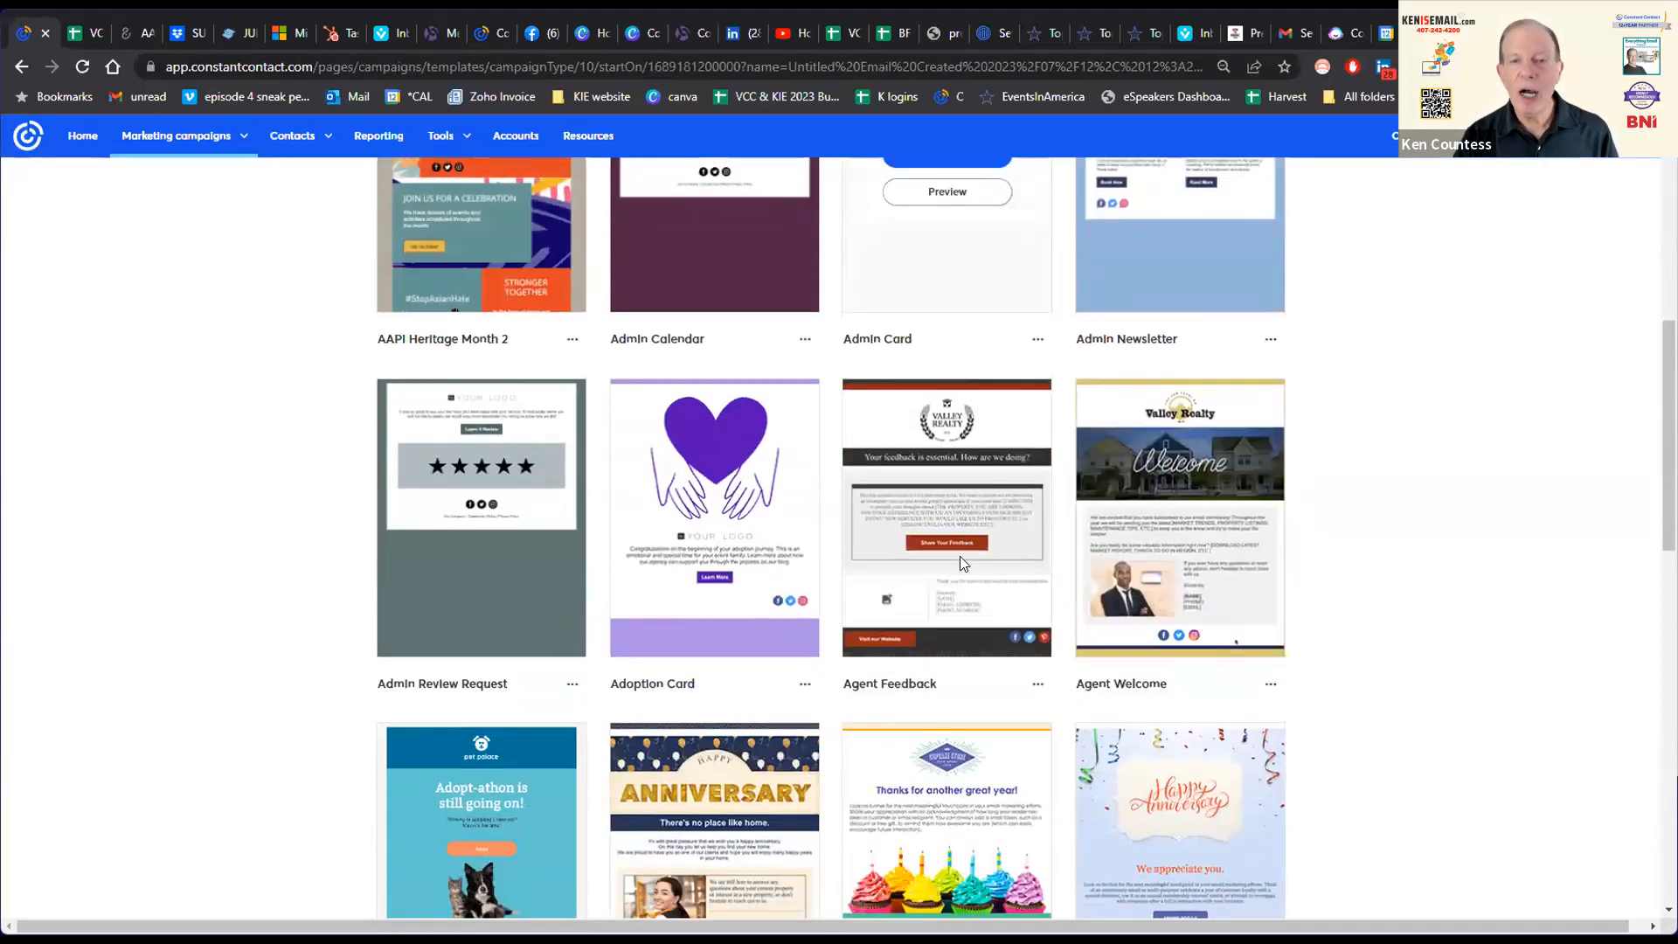
{"action": "scroll", "coordinate": [957, 555], "scroll_direction": "down", "scroll_amount": 8}
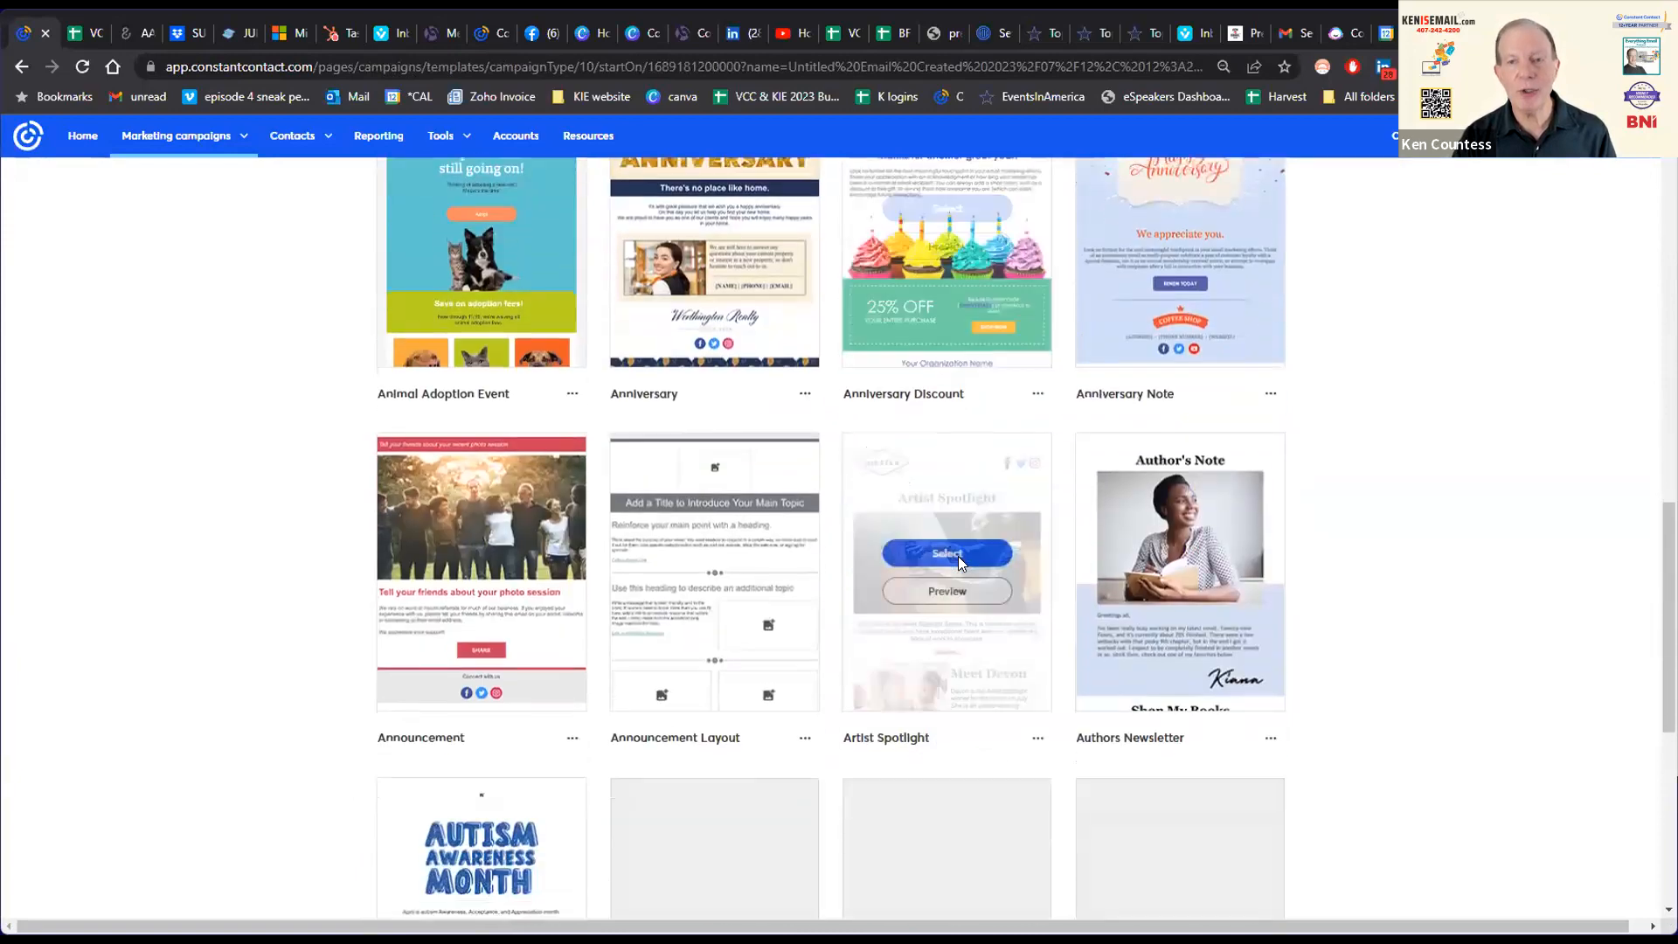
{"action": "scroll", "coordinate": [957, 556], "scroll_direction": "down", "scroll_amount": 4}
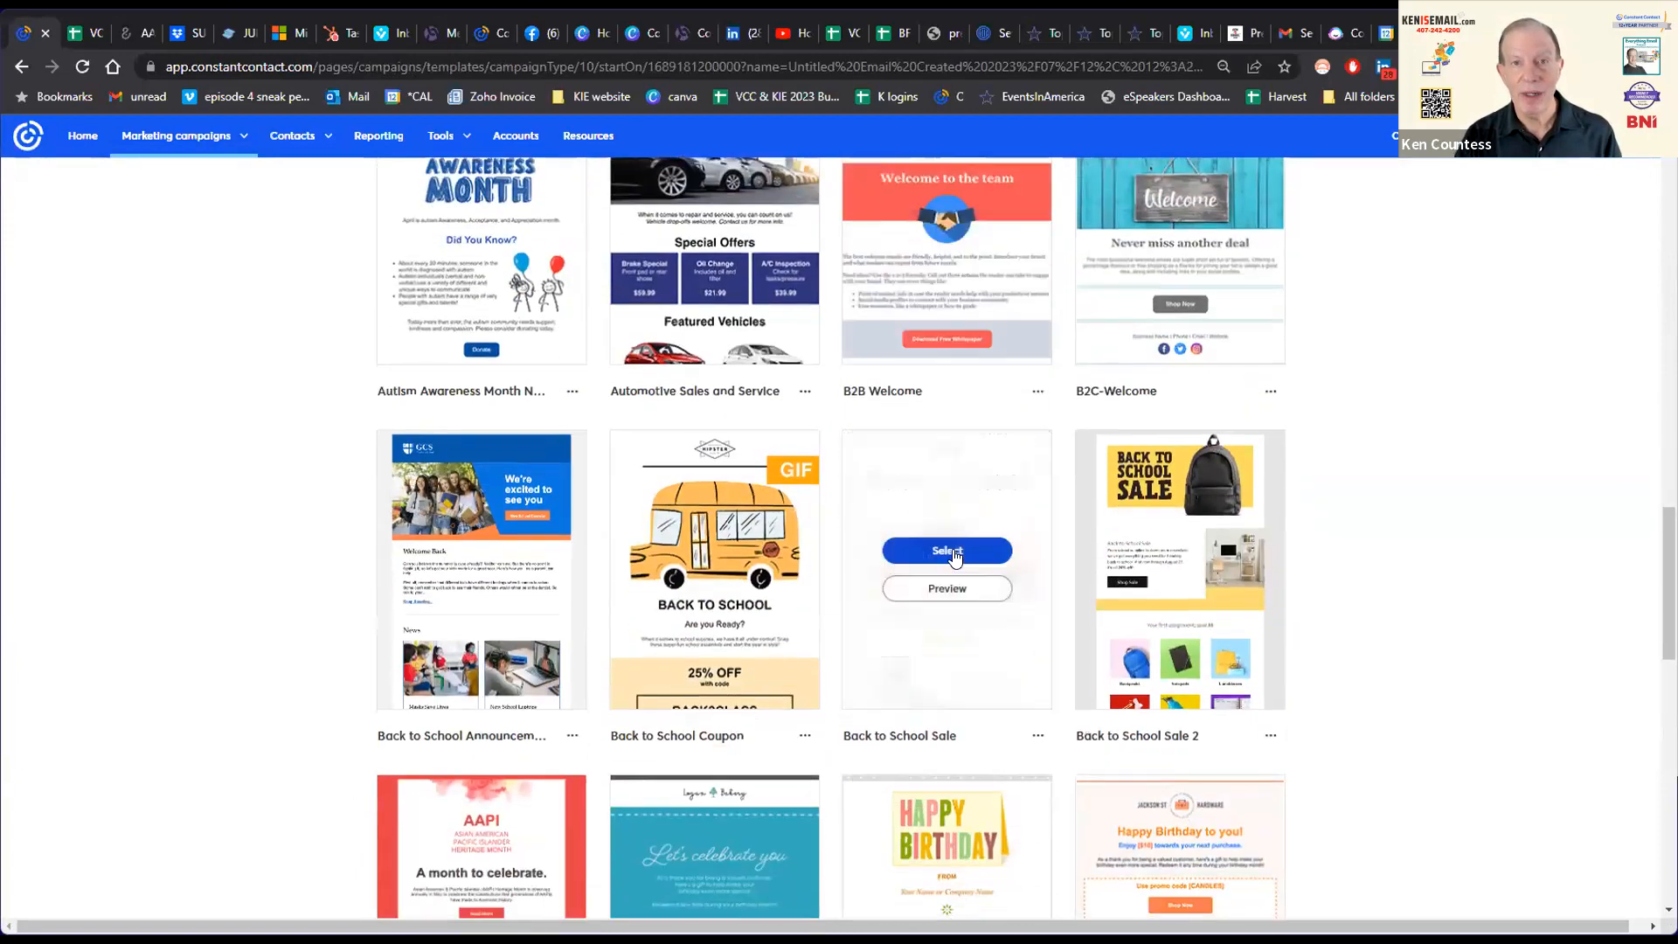
{"action": "scroll", "coordinate": [956, 554], "scroll_direction": "up", "scroll_amount": 8}
{"action": "scroll", "coordinate": [950, 552], "scroll_direction": "up", "scroll_amount": 15}
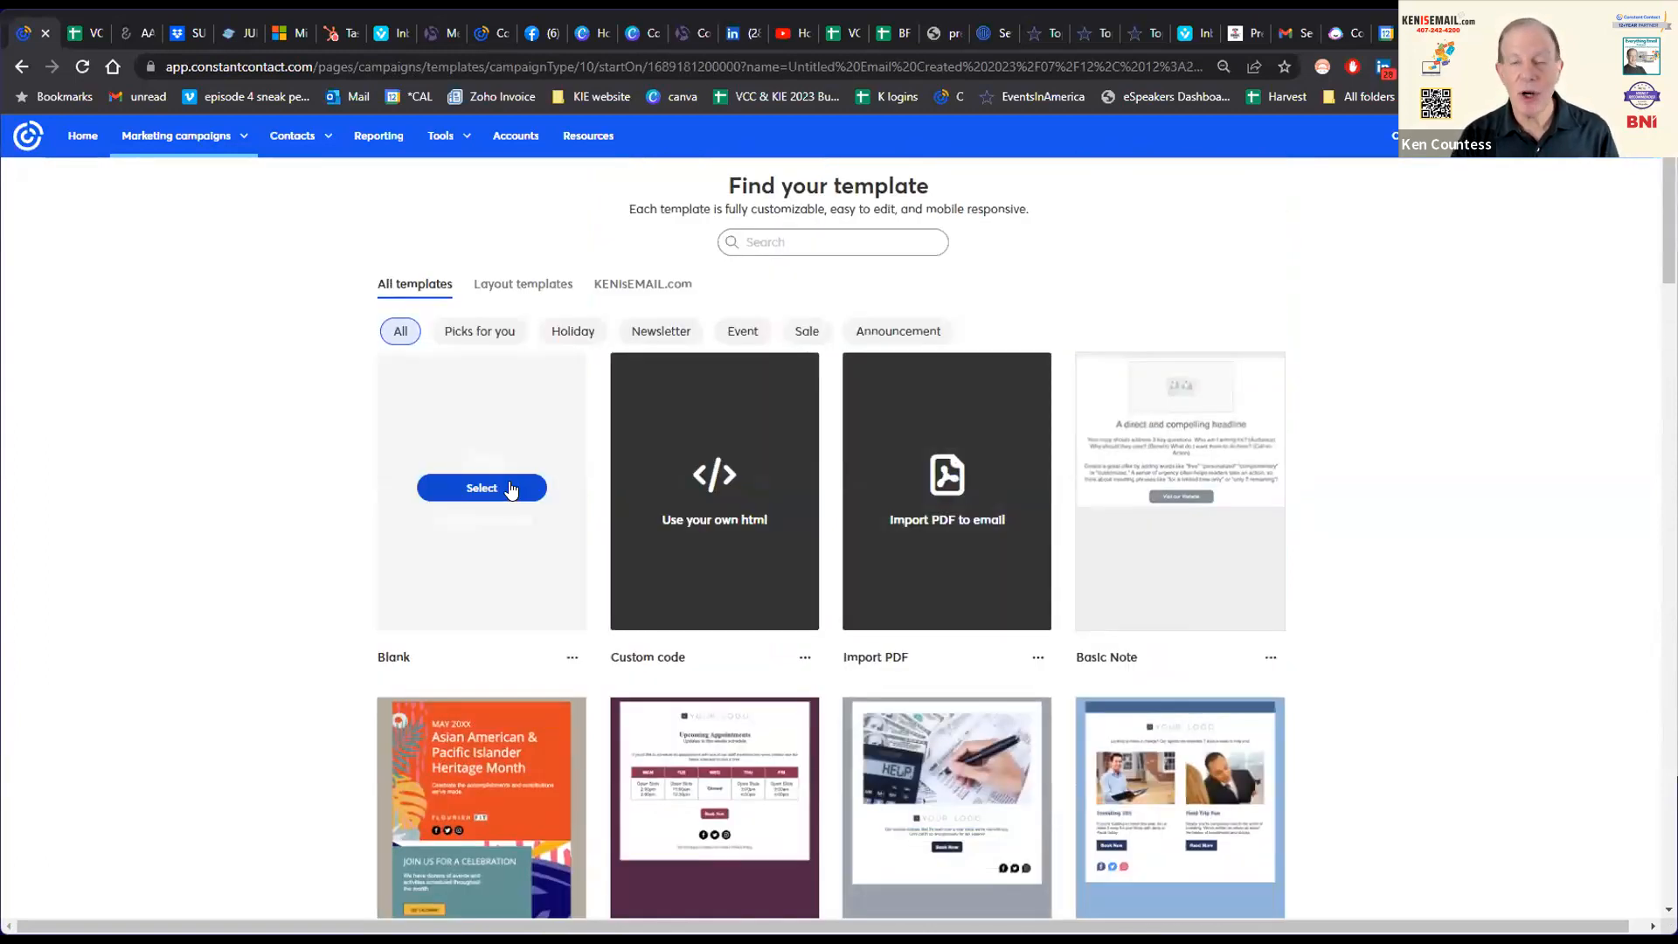
{"action": "left_click", "coordinate": [511, 488]}
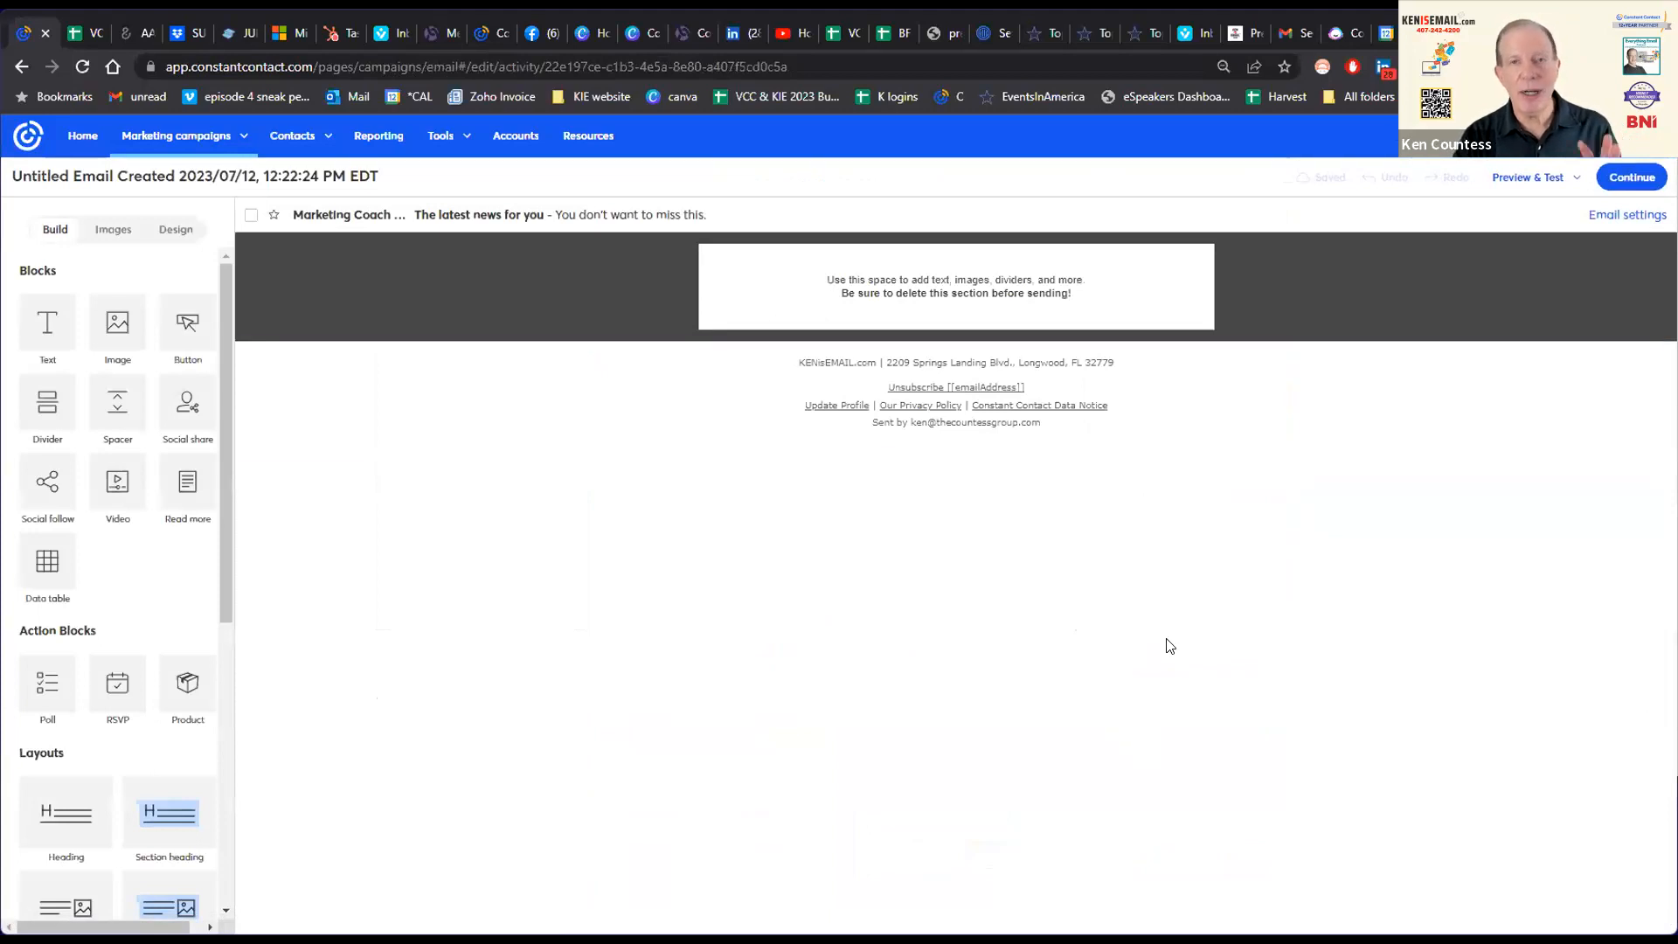
Step: Rename the campaign as "demo template for SCORE Manasota 20230712"
{"action": "left_click", "coordinate": [386, 178]}
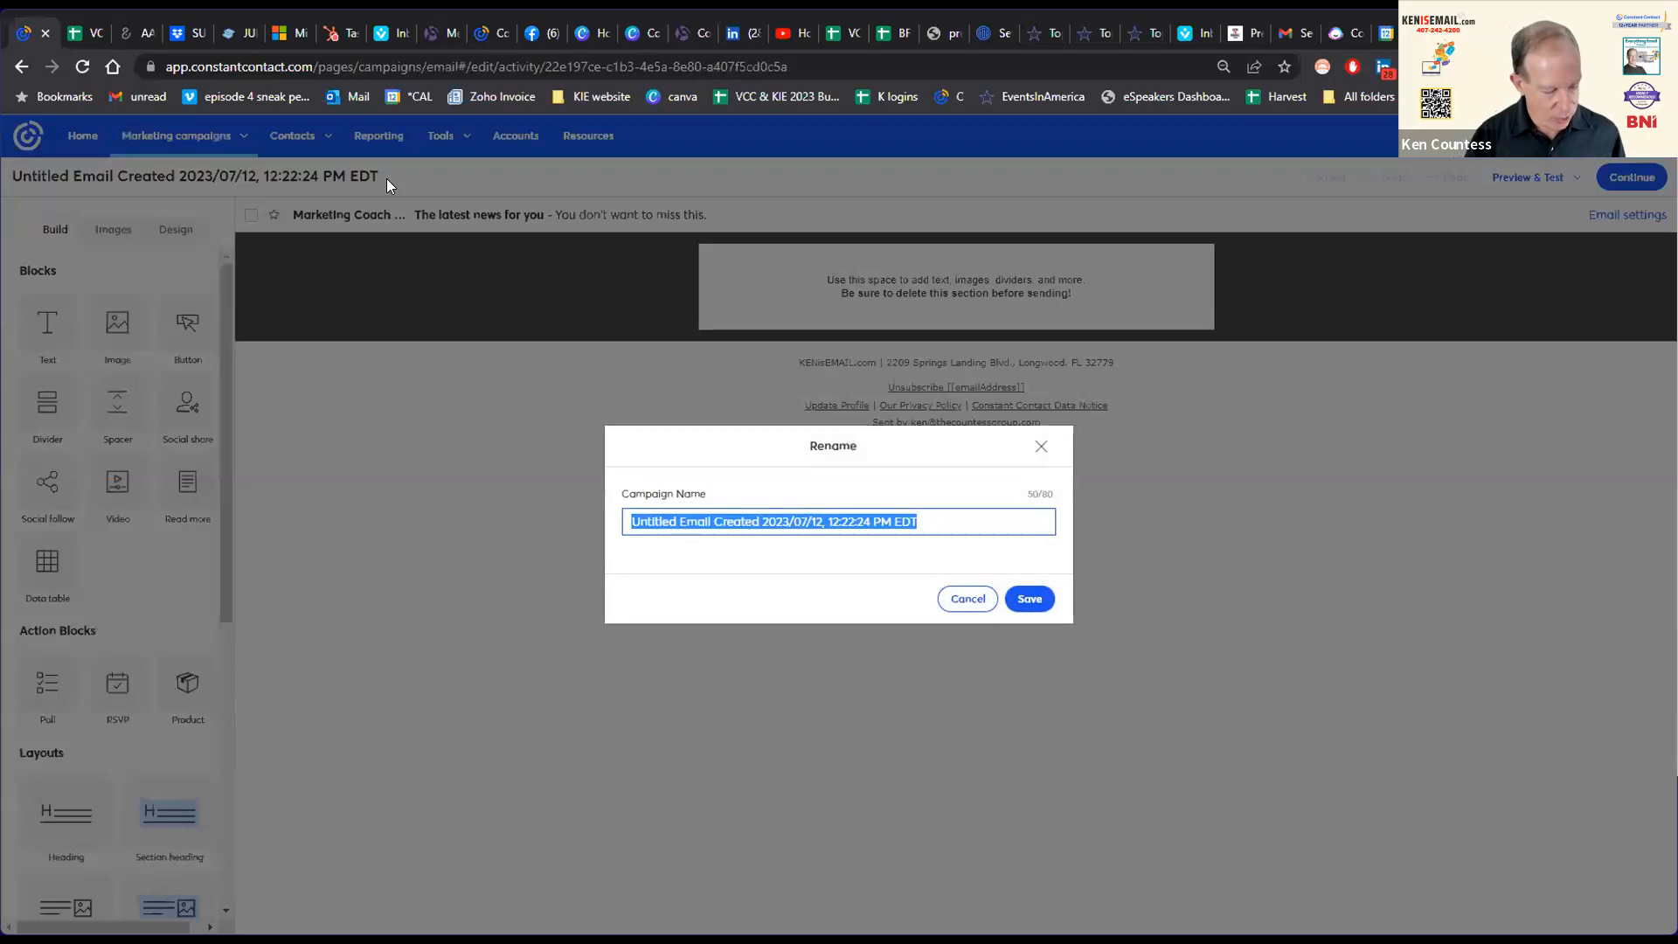
{"action": "type", "text": "d"}
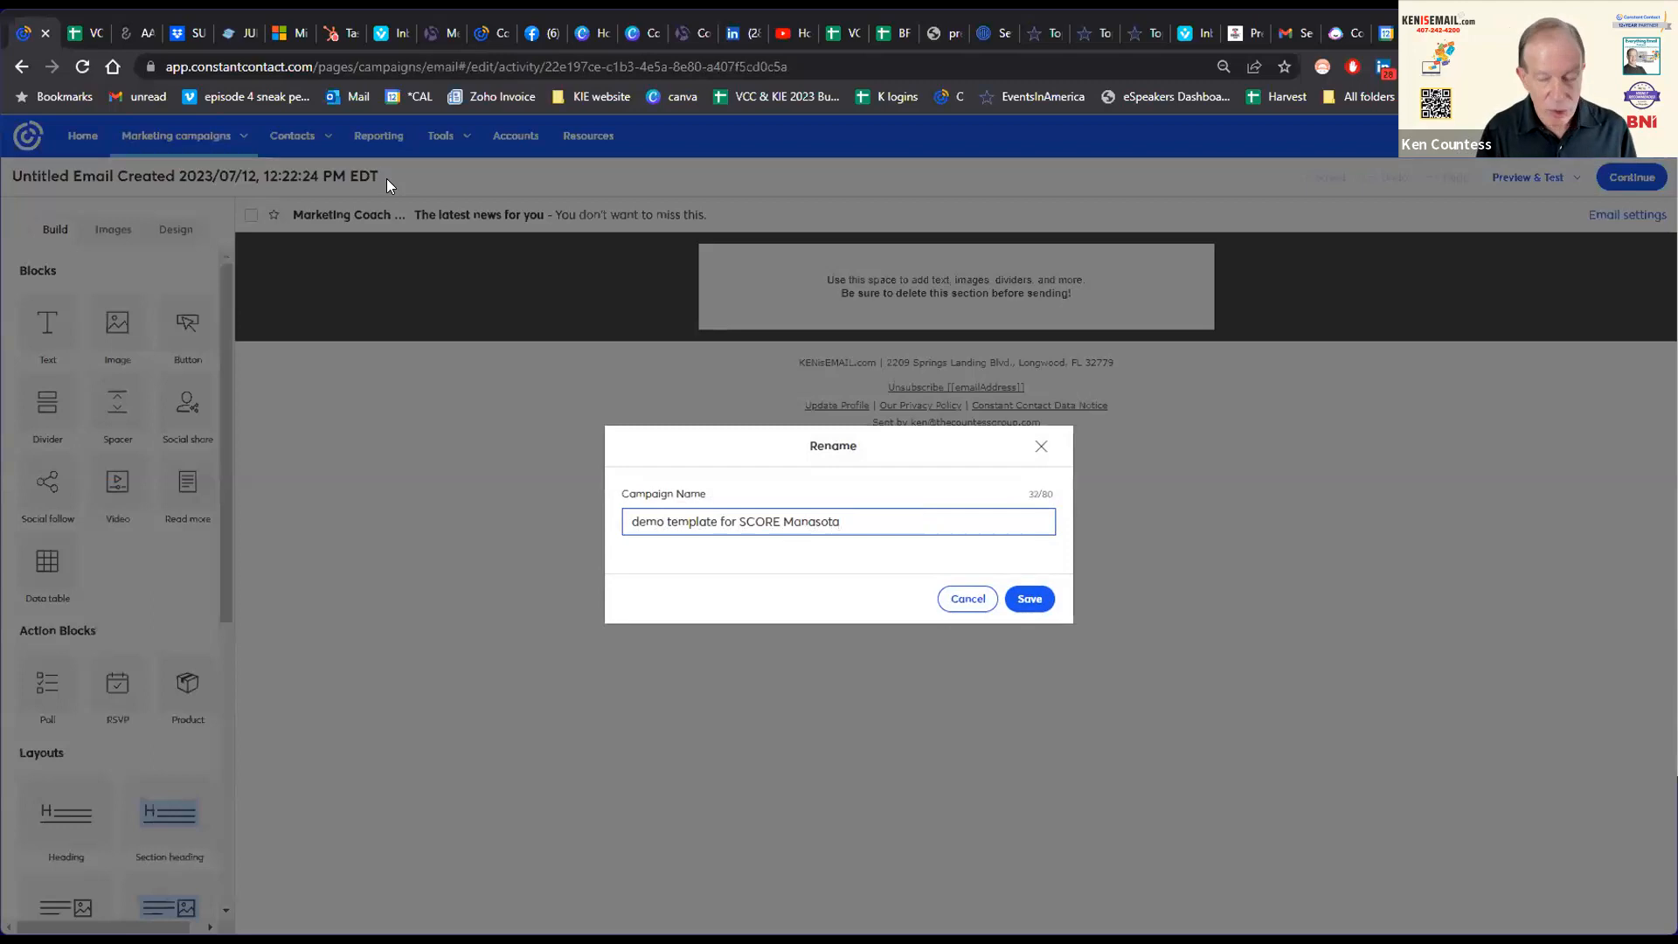
{"action": "type", "text": "30712"}
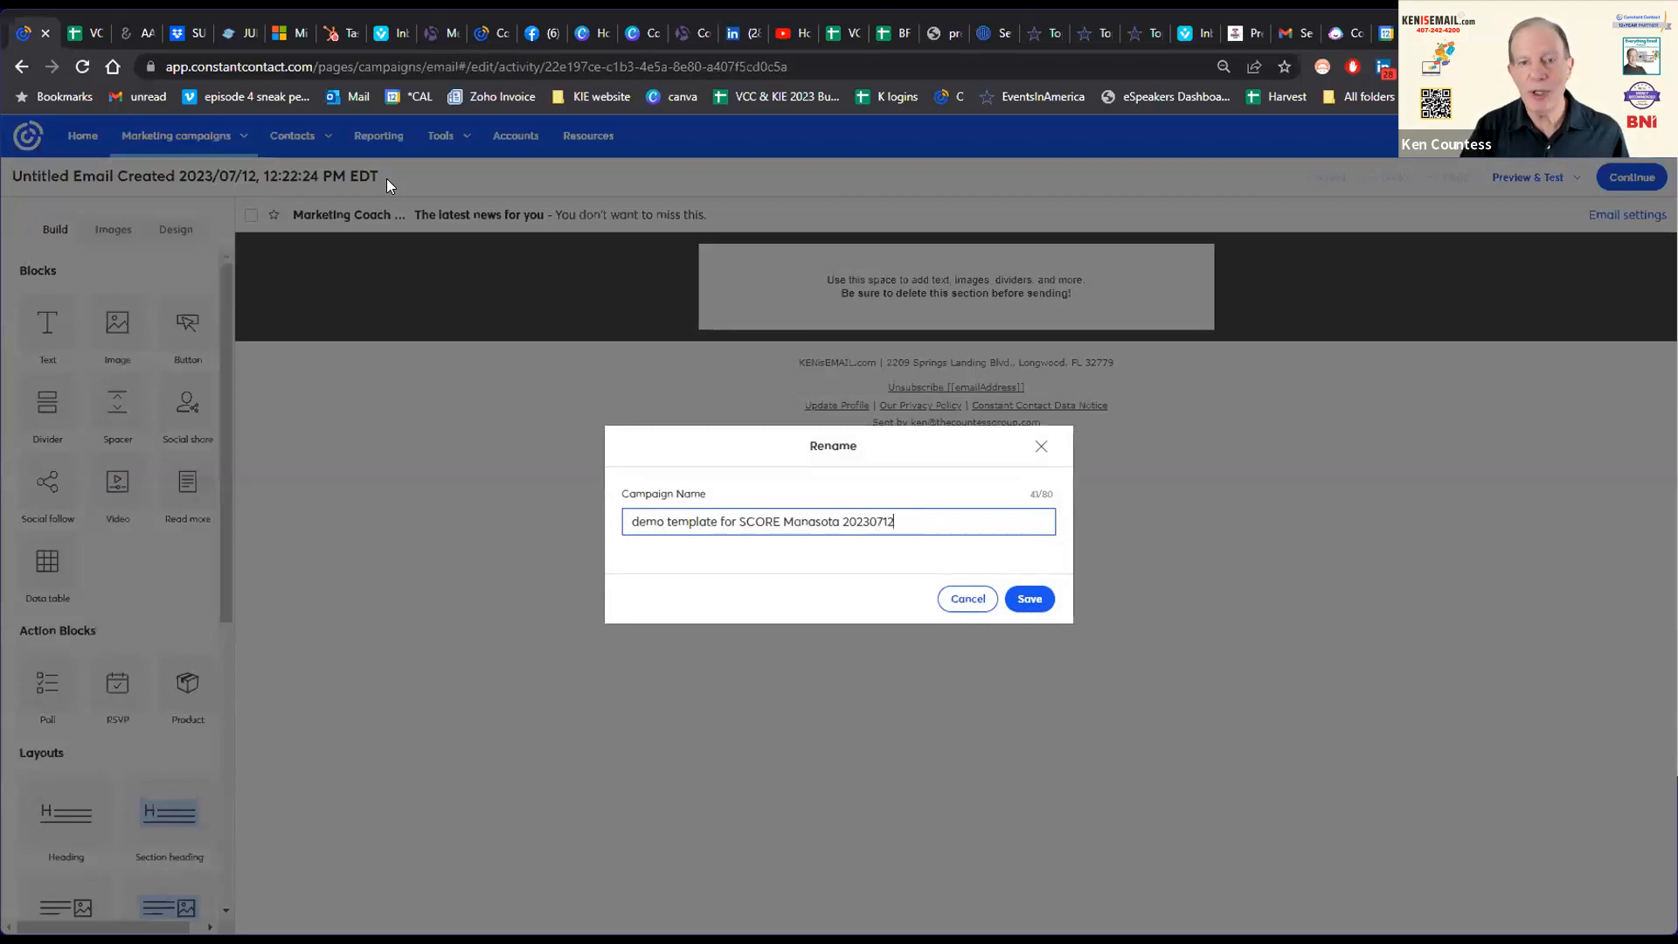
{"action": "left_click", "coordinate": [1030, 600]}
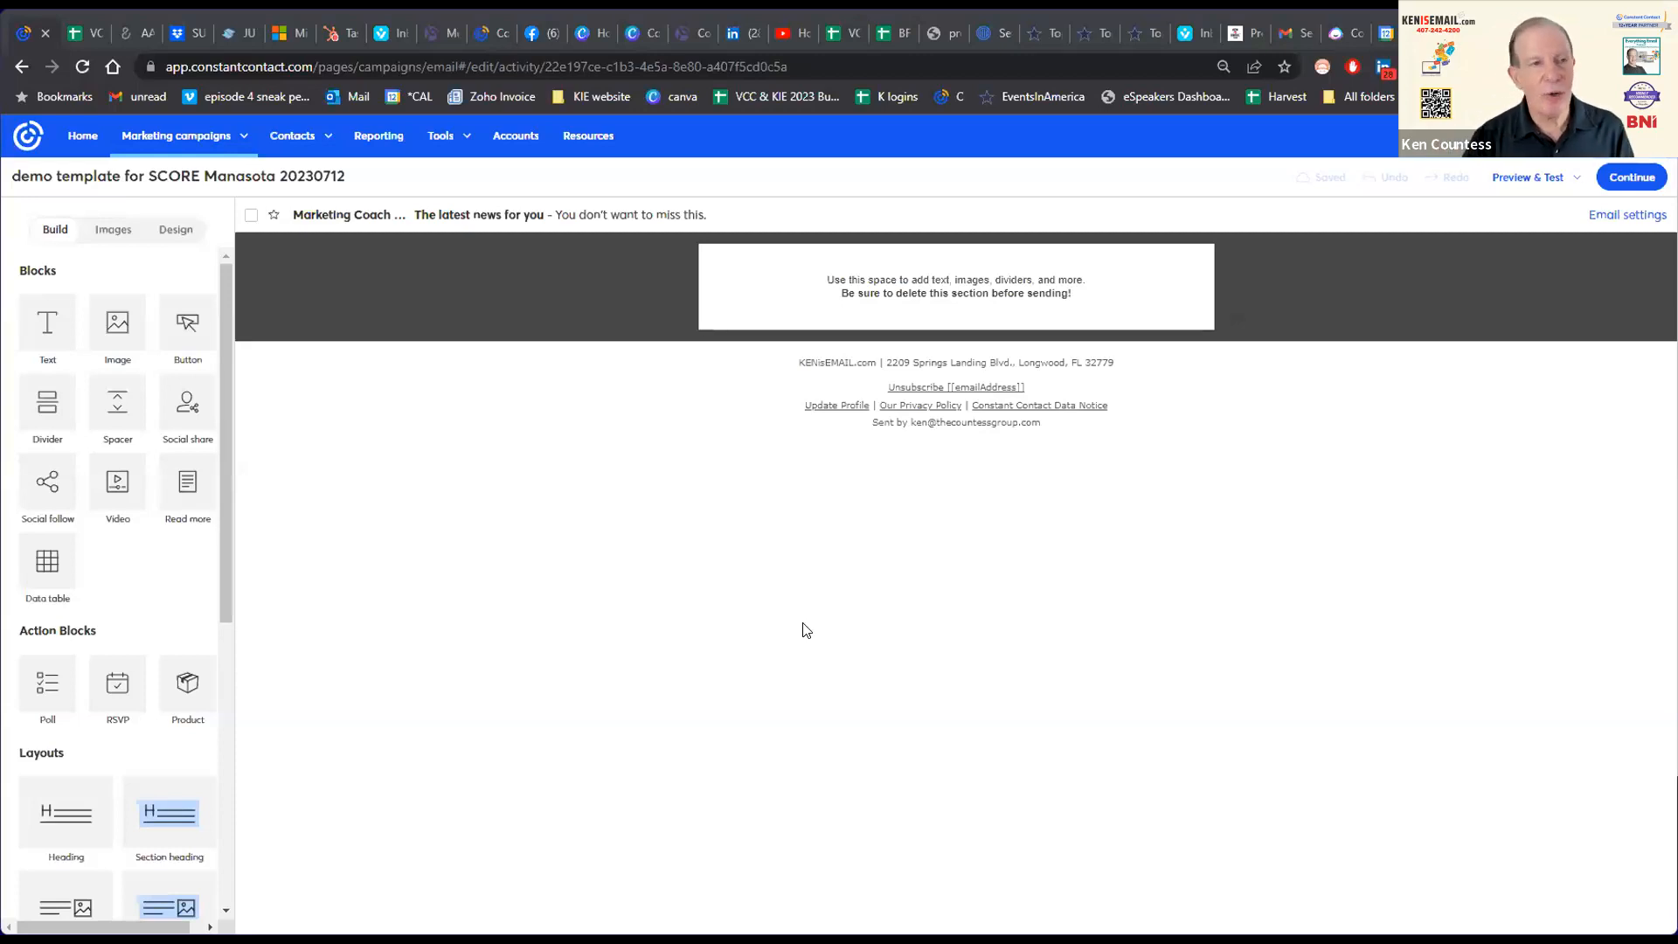
Step: Review the email's subject, preheader and sender settings without changing them, and look over the available blocks and layouts
{"action": "left_click", "coordinate": [471, 218]}
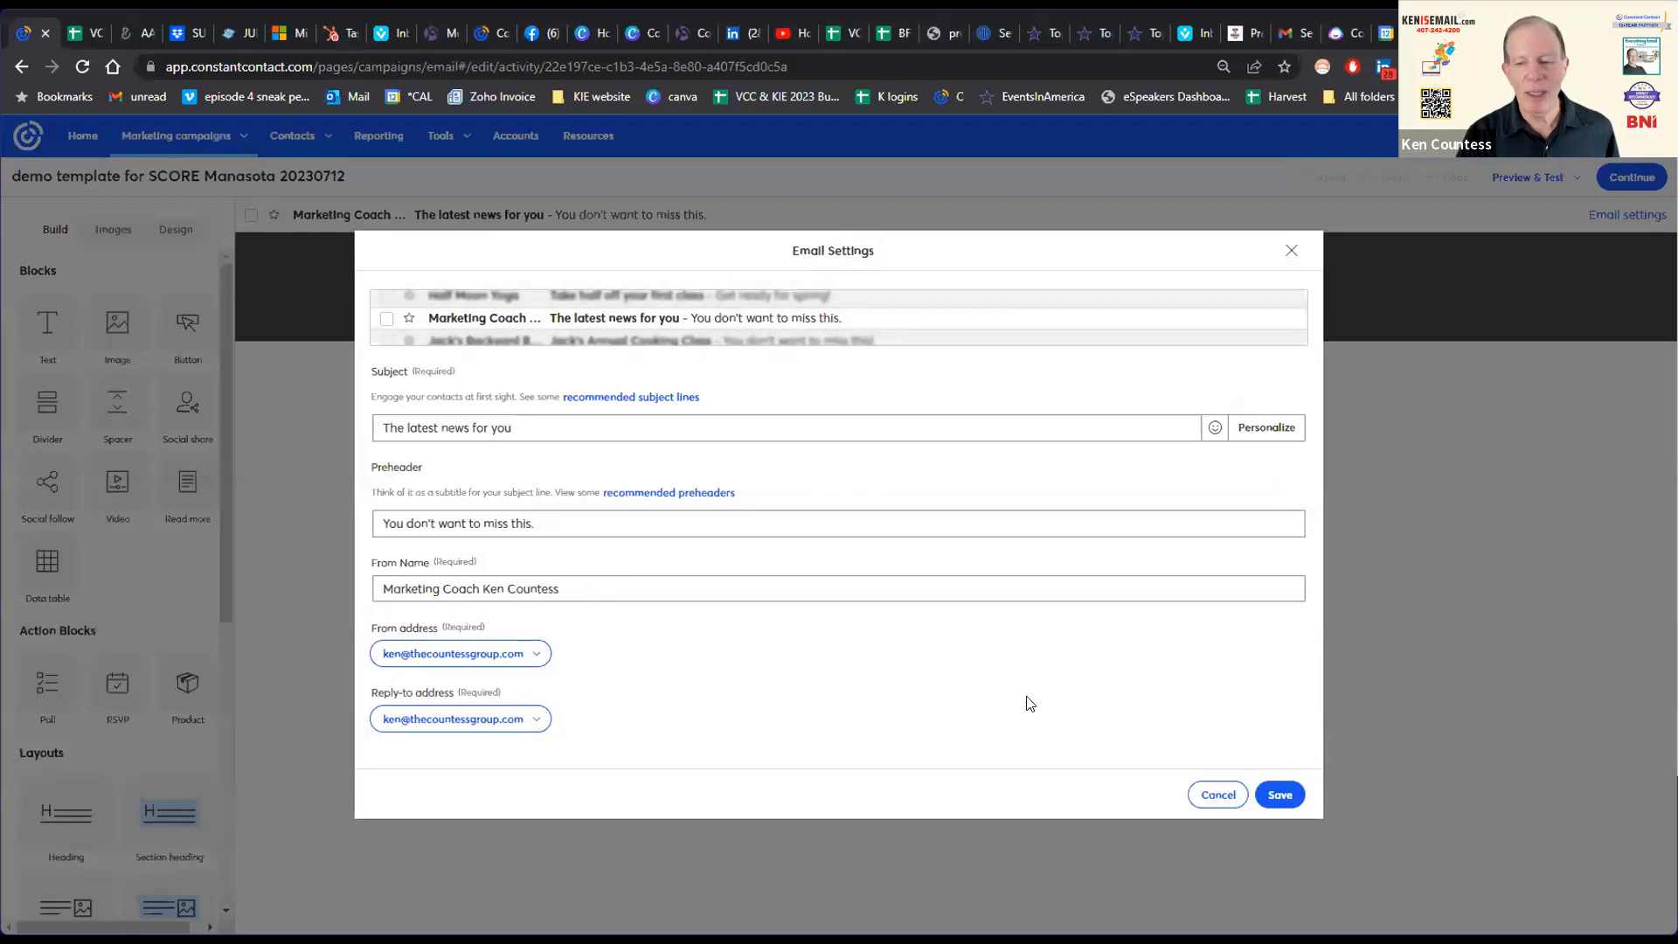
{"action": "left_click", "coordinate": [1211, 795]}
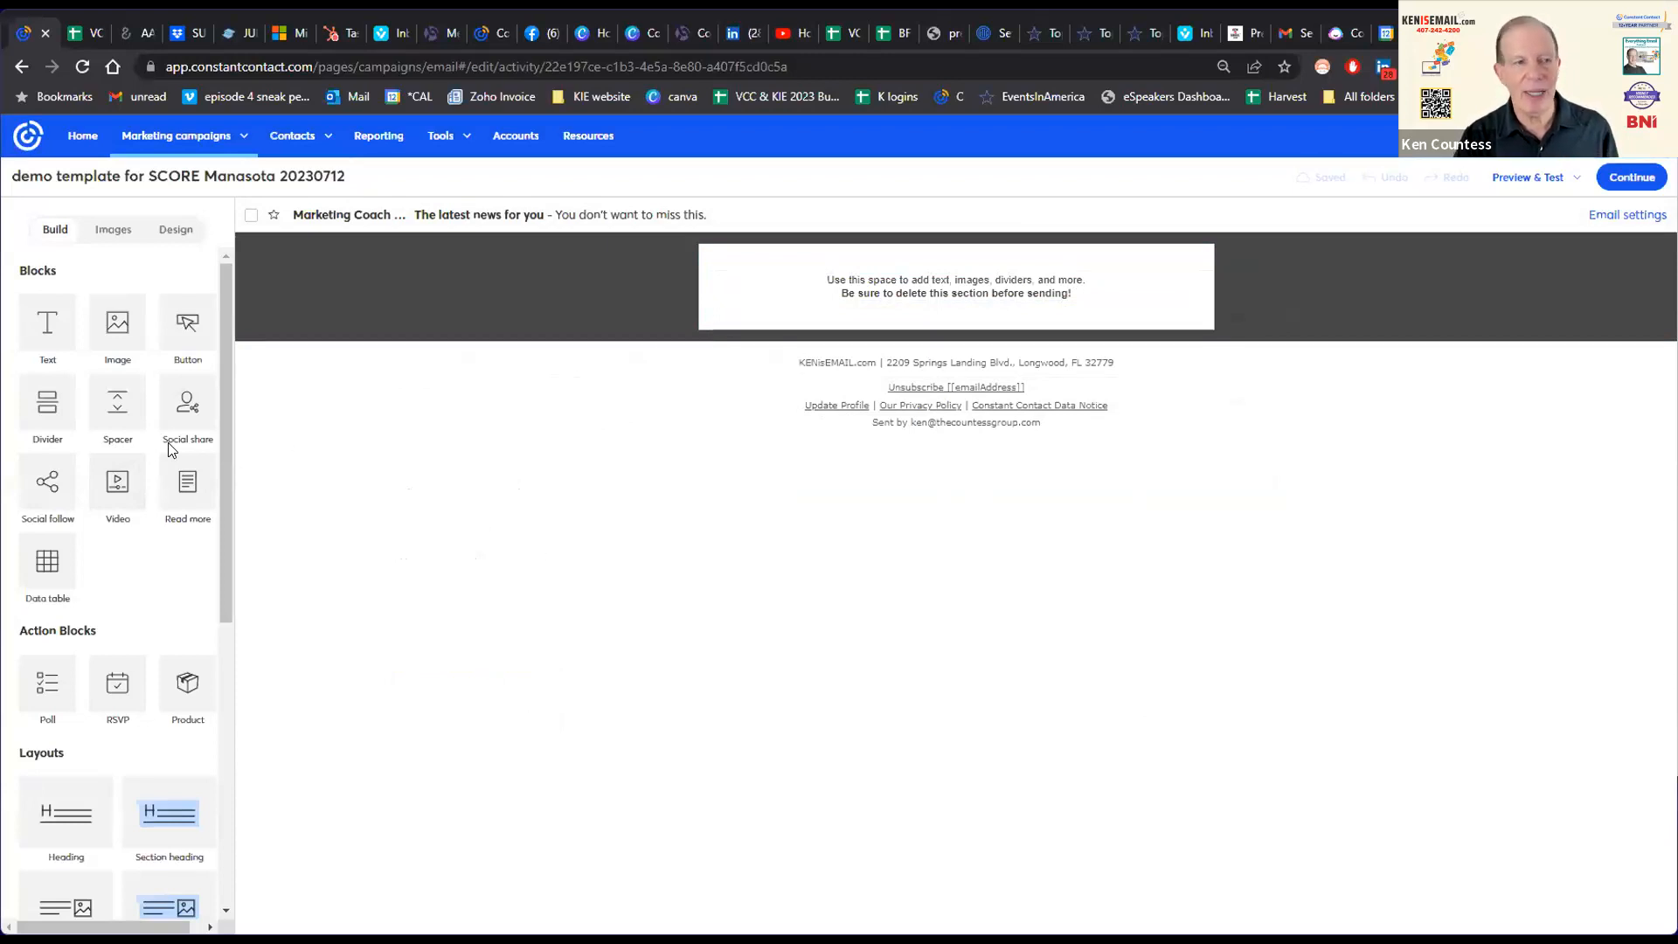
{"action": "scroll", "coordinate": [153, 804], "scroll_direction": "down", "scroll_amount": 2}
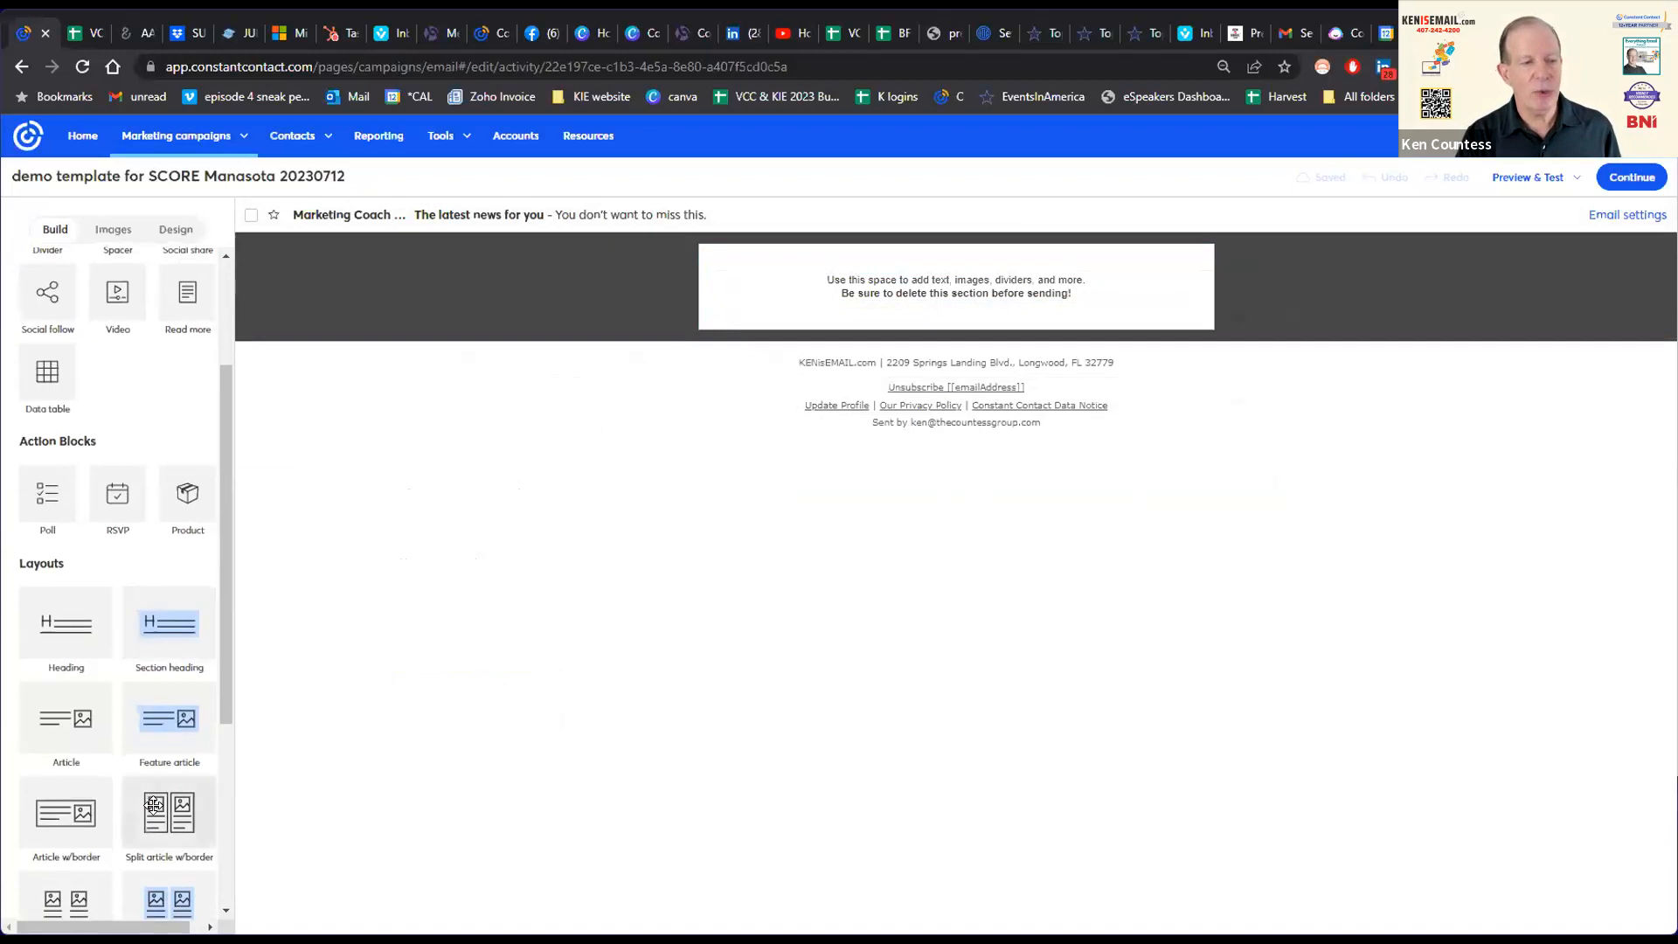
{"action": "scroll", "coordinate": [155, 769], "scroll_direction": "up", "scroll_amount": 3}
Step: Add an image block above the placeholder text, fill it with Jack BBQ orange logo.png and enlarge the logo
{"action": "left_click_drag", "start_coordinate": [188, 322], "coordinate": [783, 247]}
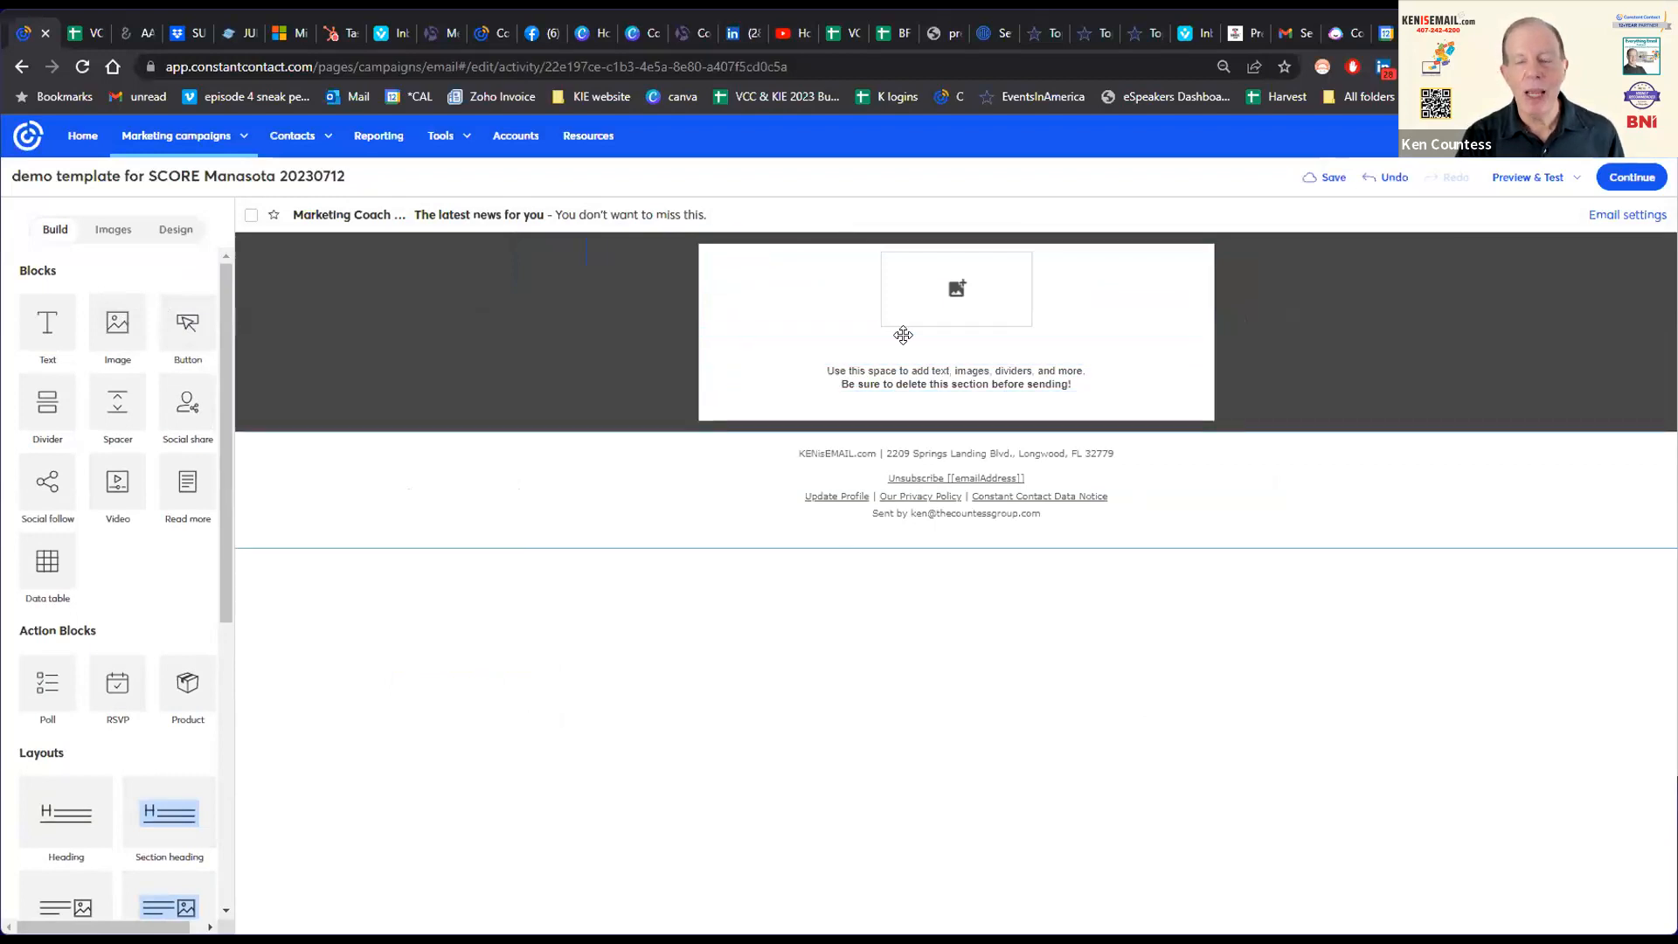
{"action": "left_click", "coordinate": [947, 299]}
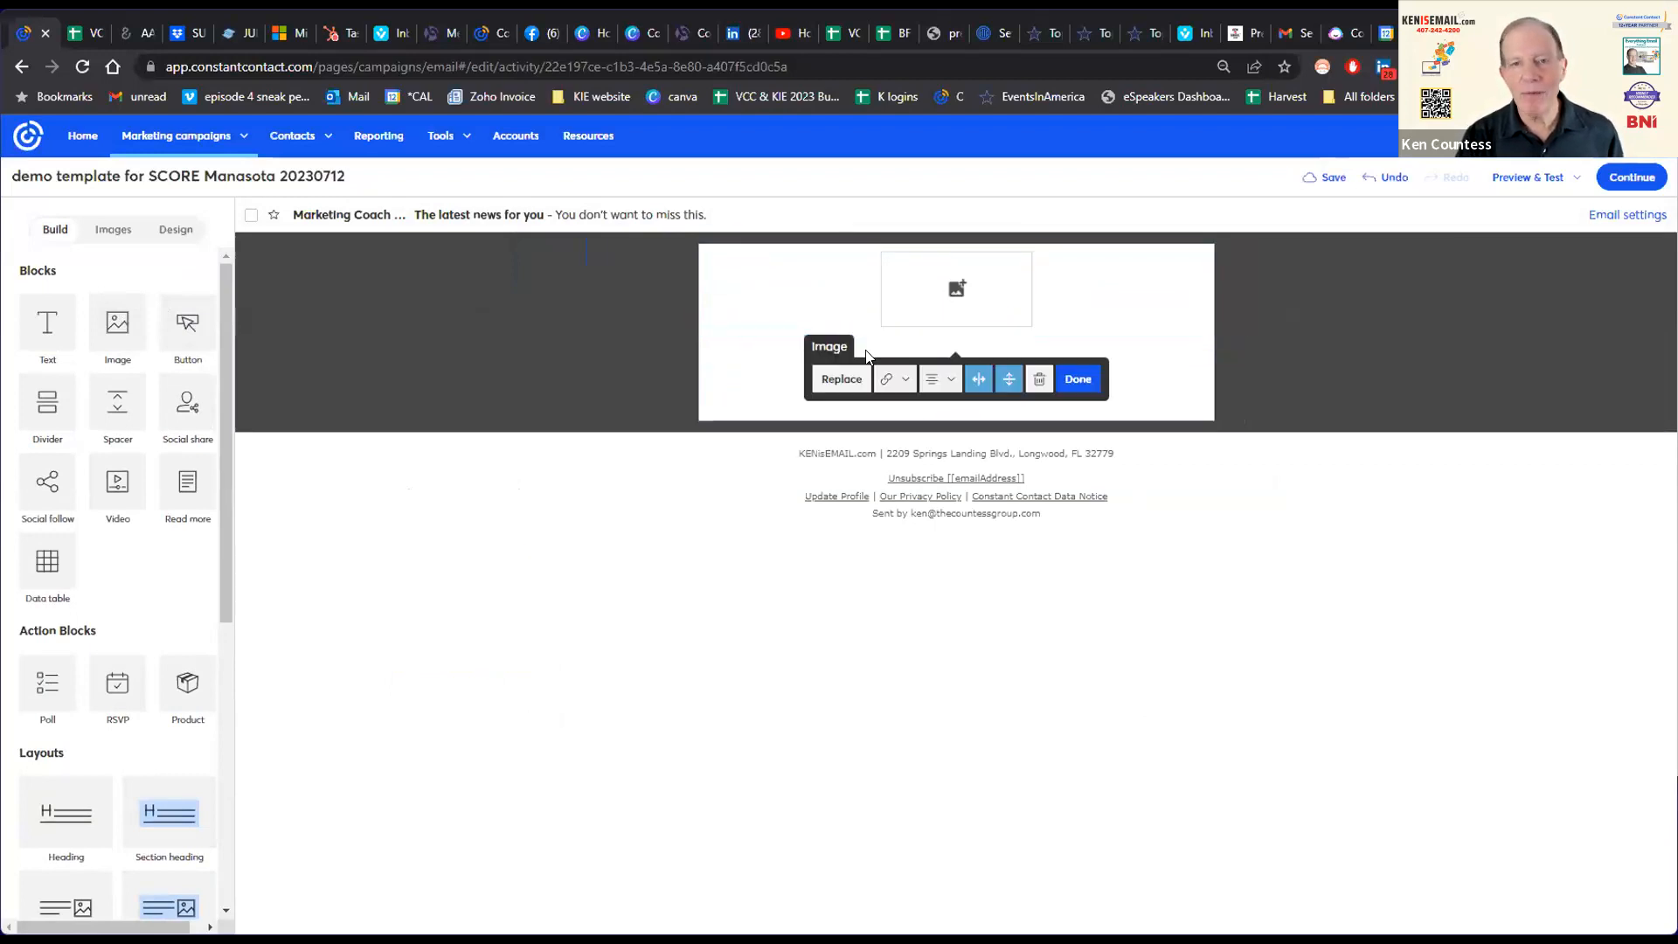
{"action": "left_click", "coordinate": [842, 379]}
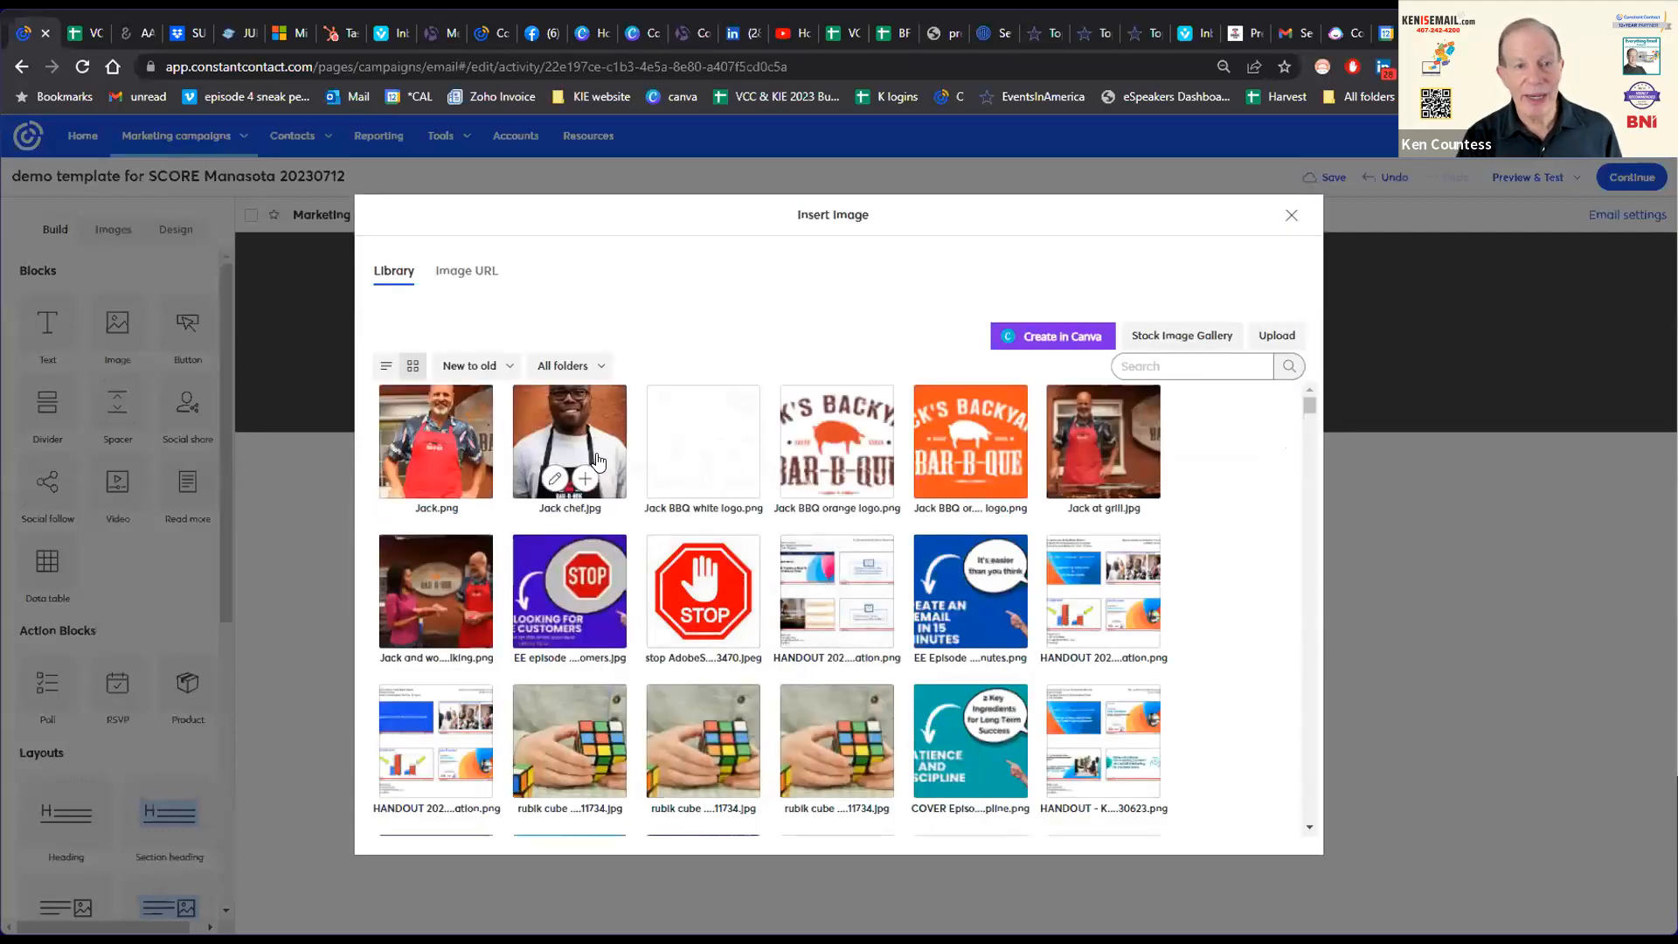
{"action": "left_click", "coordinate": [832, 431]}
{"action": "left_click", "coordinate": [1260, 819]}
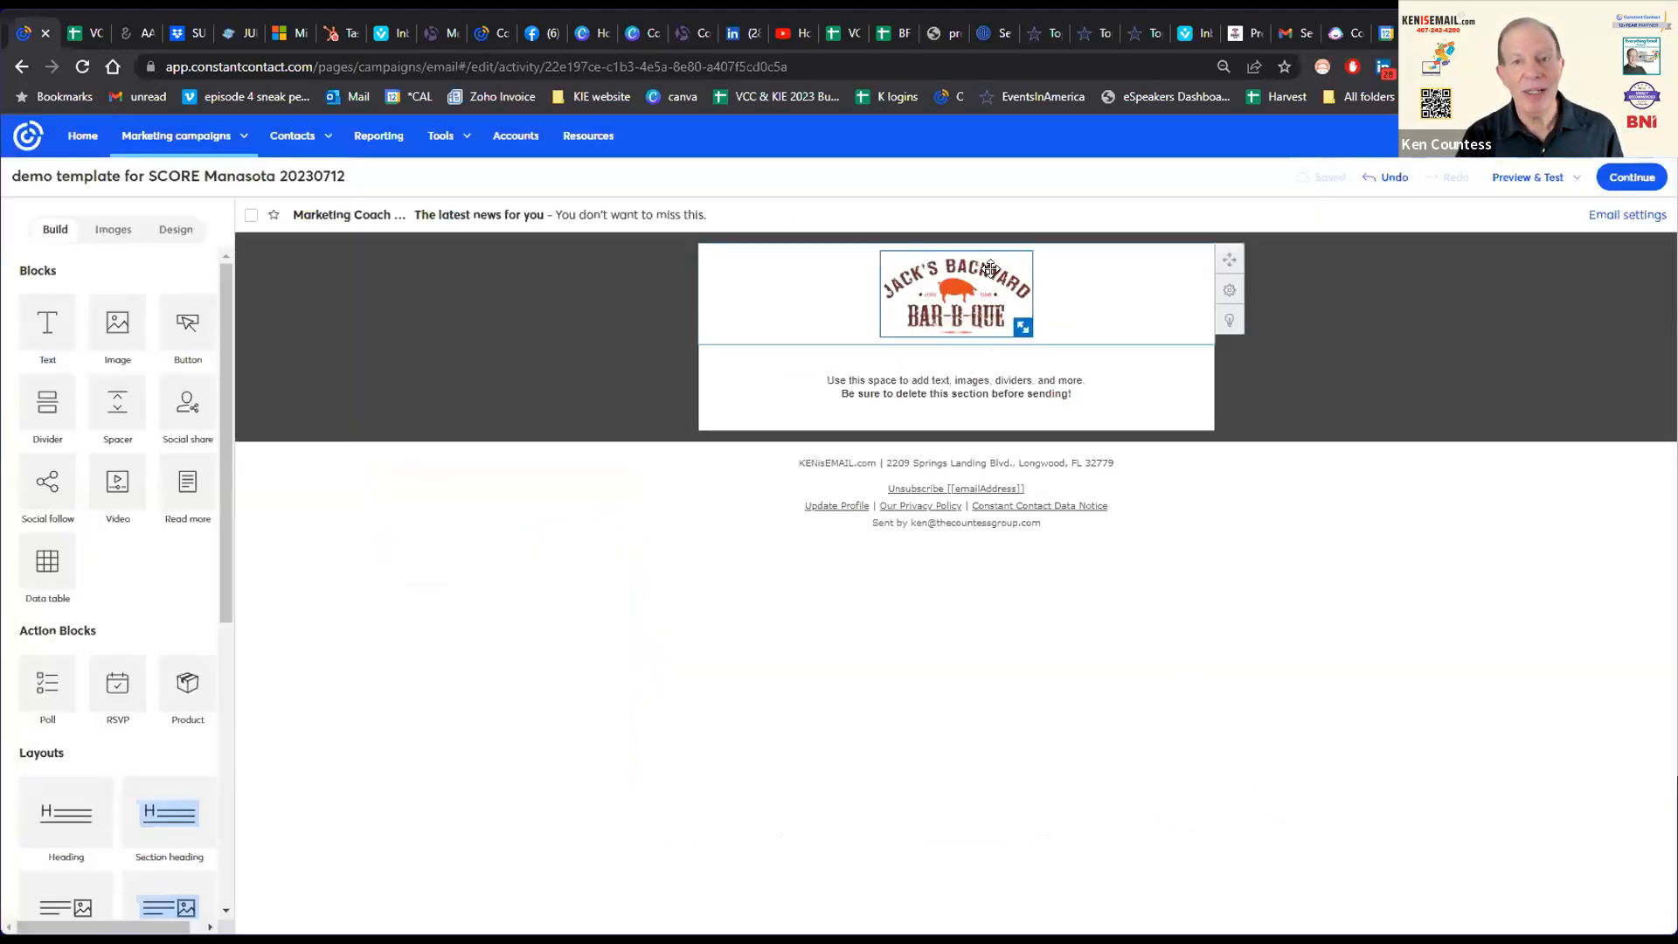
{"action": "left_click_drag", "start_coordinate": [1021, 326], "coordinate": [1039, 382]}
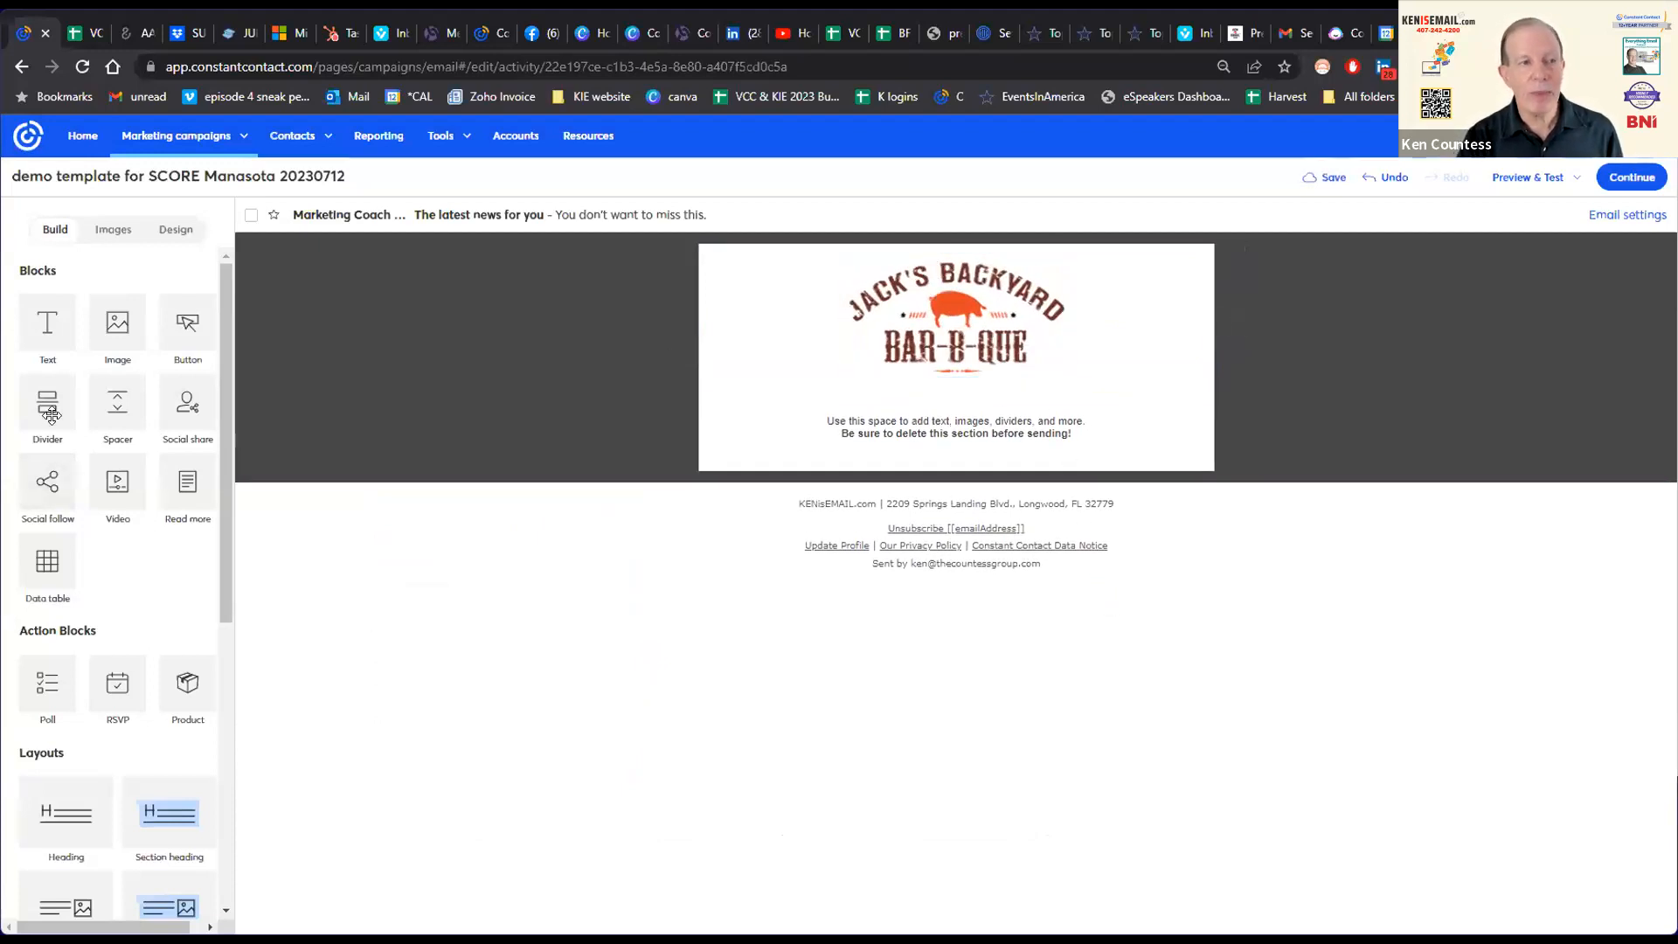
Step: Add a text block below the logo and insert an Article layout between the logo and that text
{"action": "left_click_drag", "start_coordinate": [47, 325], "coordinate": [837, 391]}
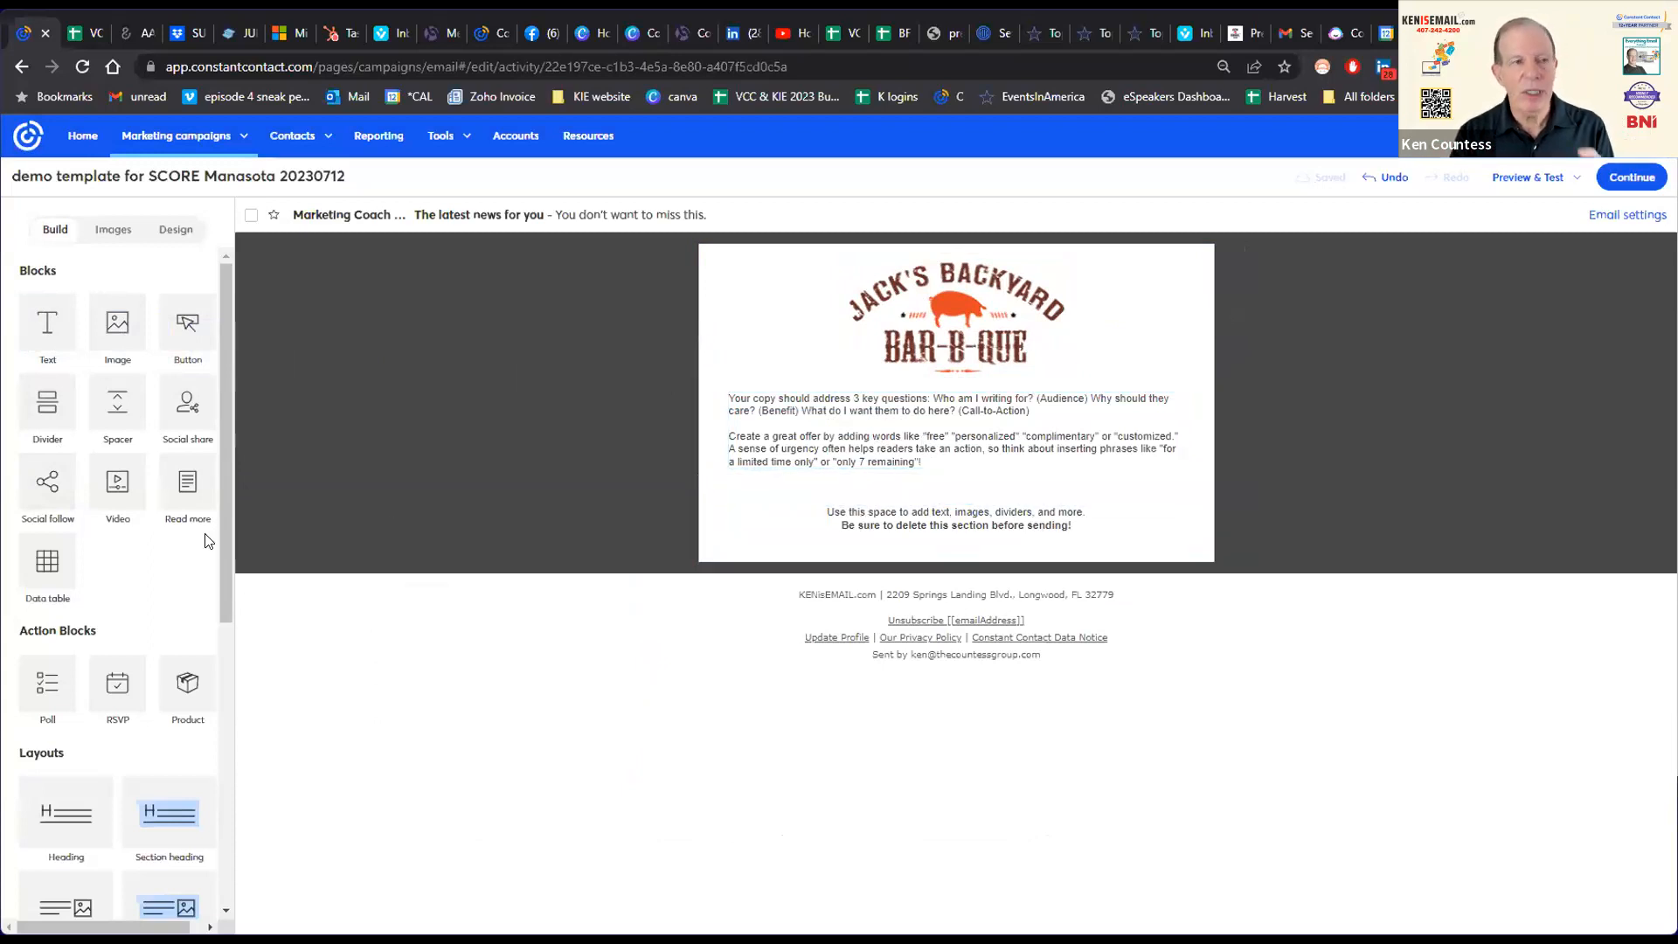
{"action": "scroll", "coordinate": [192, 706], "scroll_direction": "down", "scroll_amount": 2}
{"action": "left_click_drag", "start_coordinate": [65, 721], "coordinate": [996, 395]}
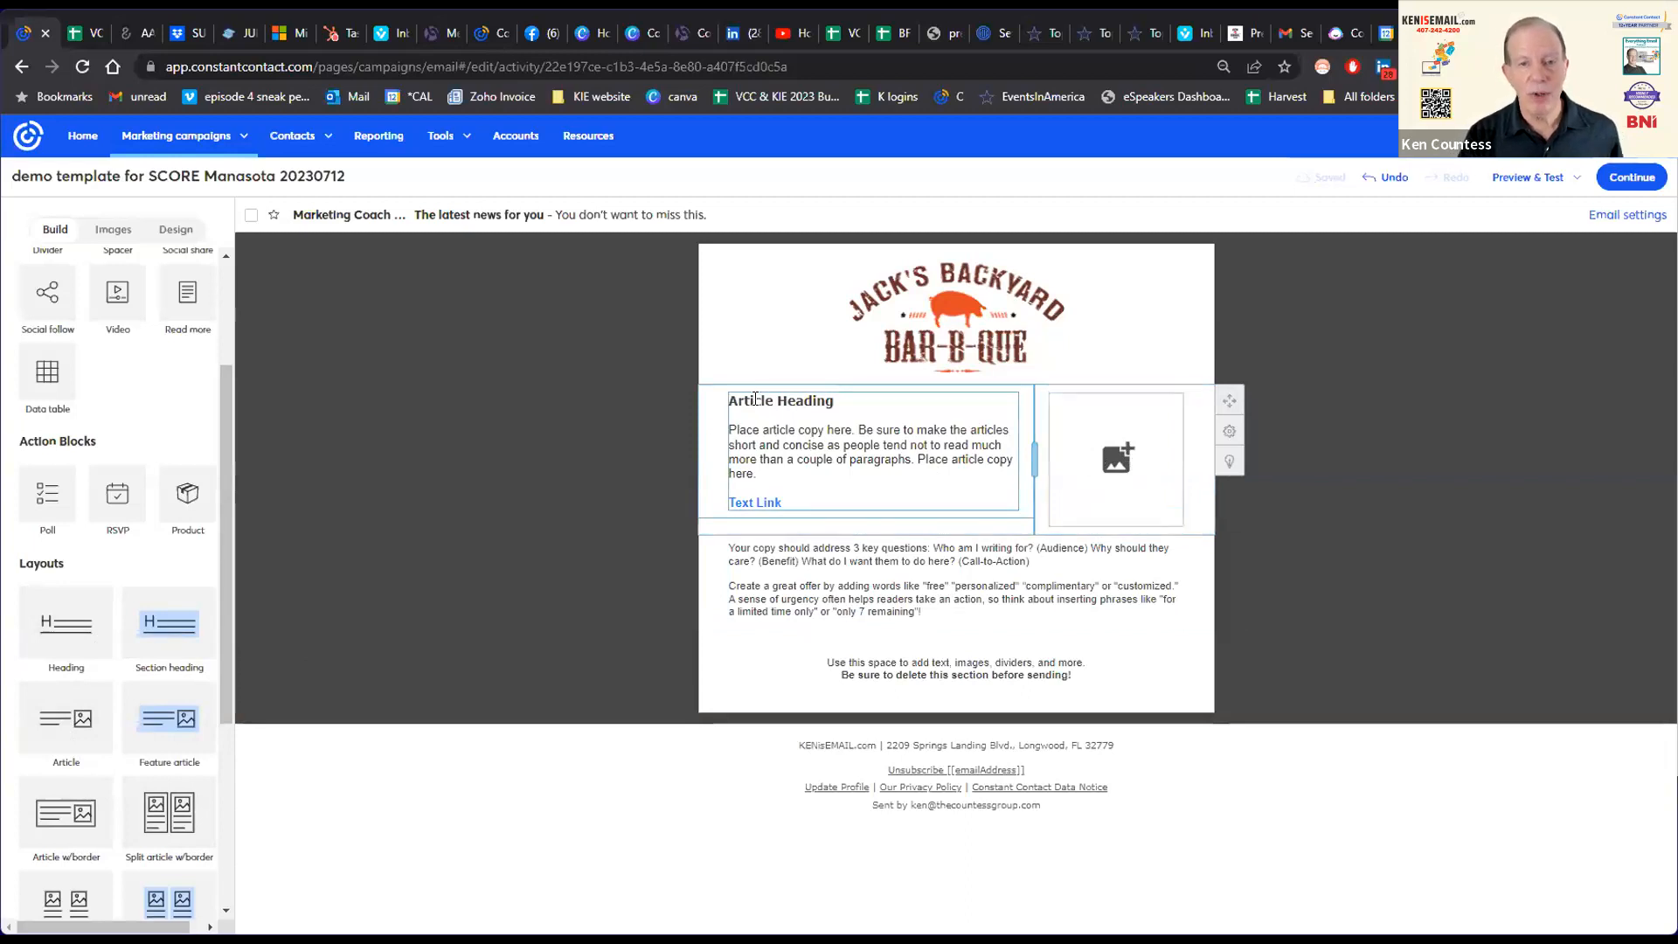
Step: Replace the article's heading with "Try our latest recipe"
{"action": "double_click", "coordinate": [755, 400]}
{"action": "left_click_drag", "start_coordinate": [848, 395], "coordinate": [732, 401]}
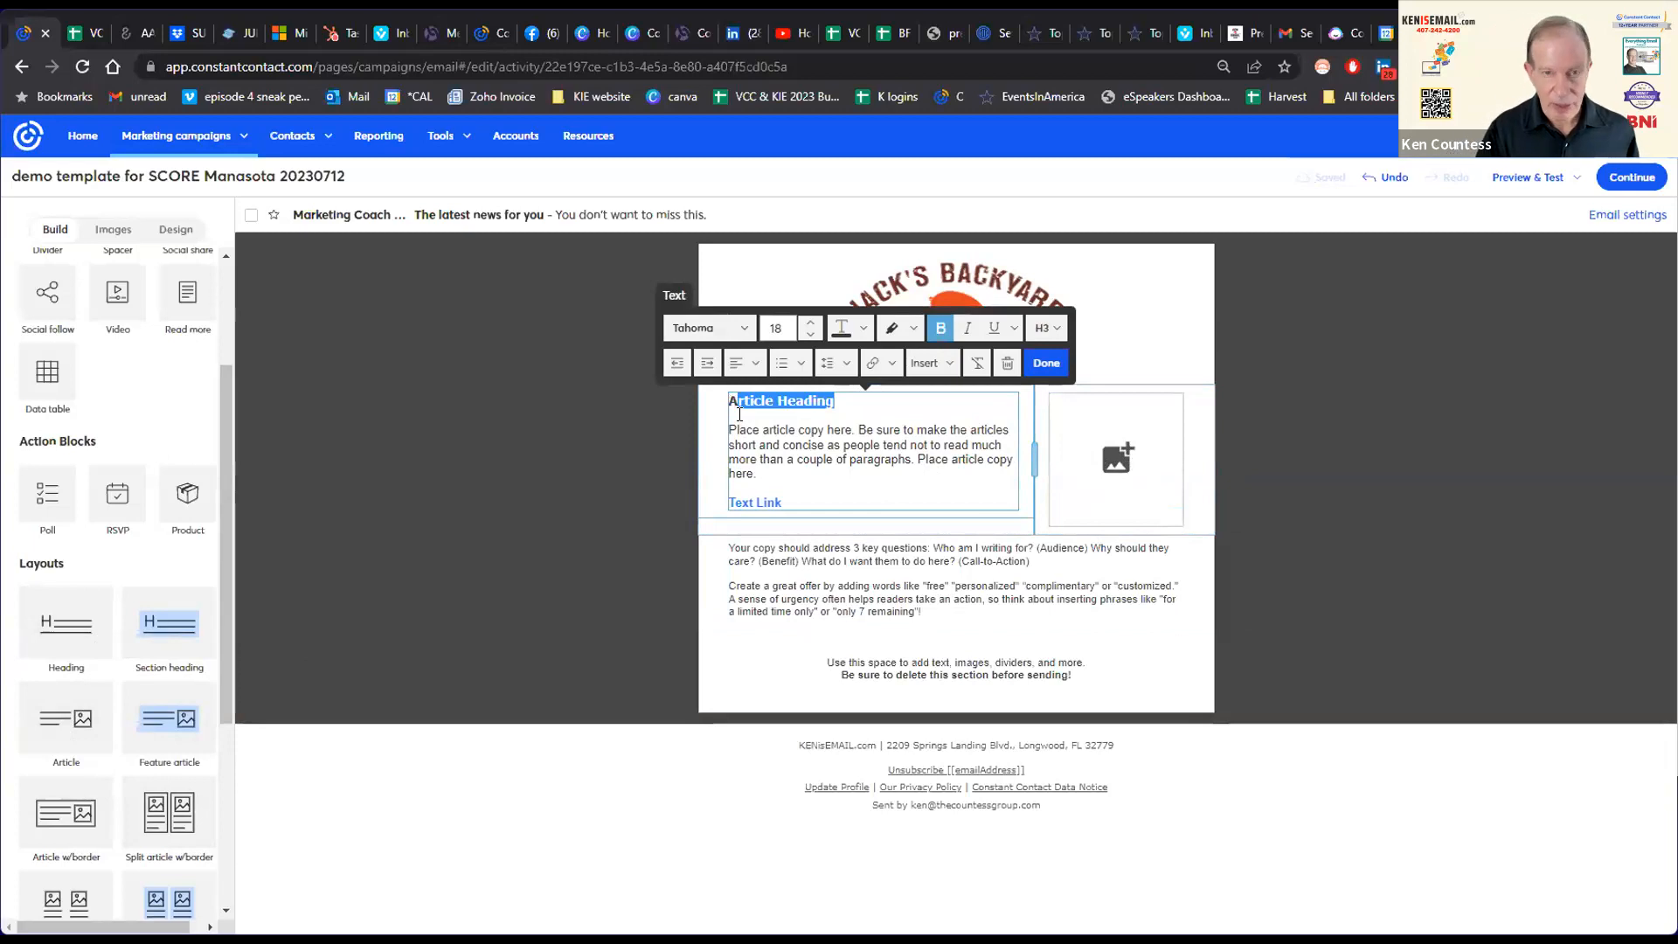
{"action": "key", "text": "BackSpace"}
{"action": "type", "text": "Try our late"}
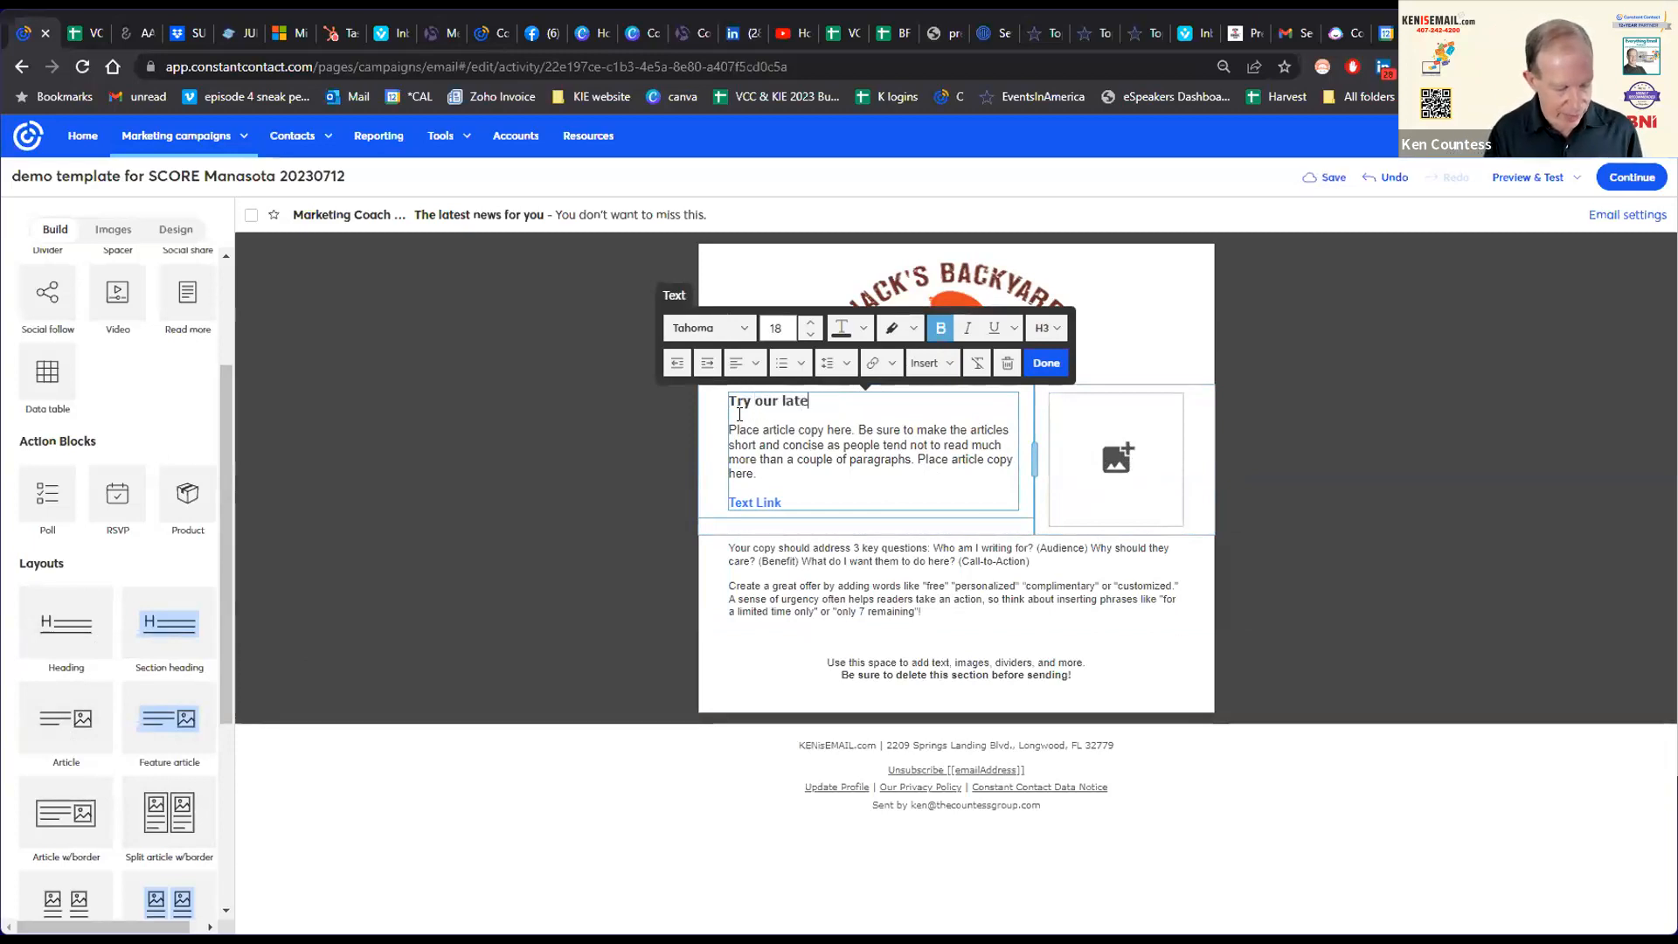
{"action": "type", "text": "st recipe"}
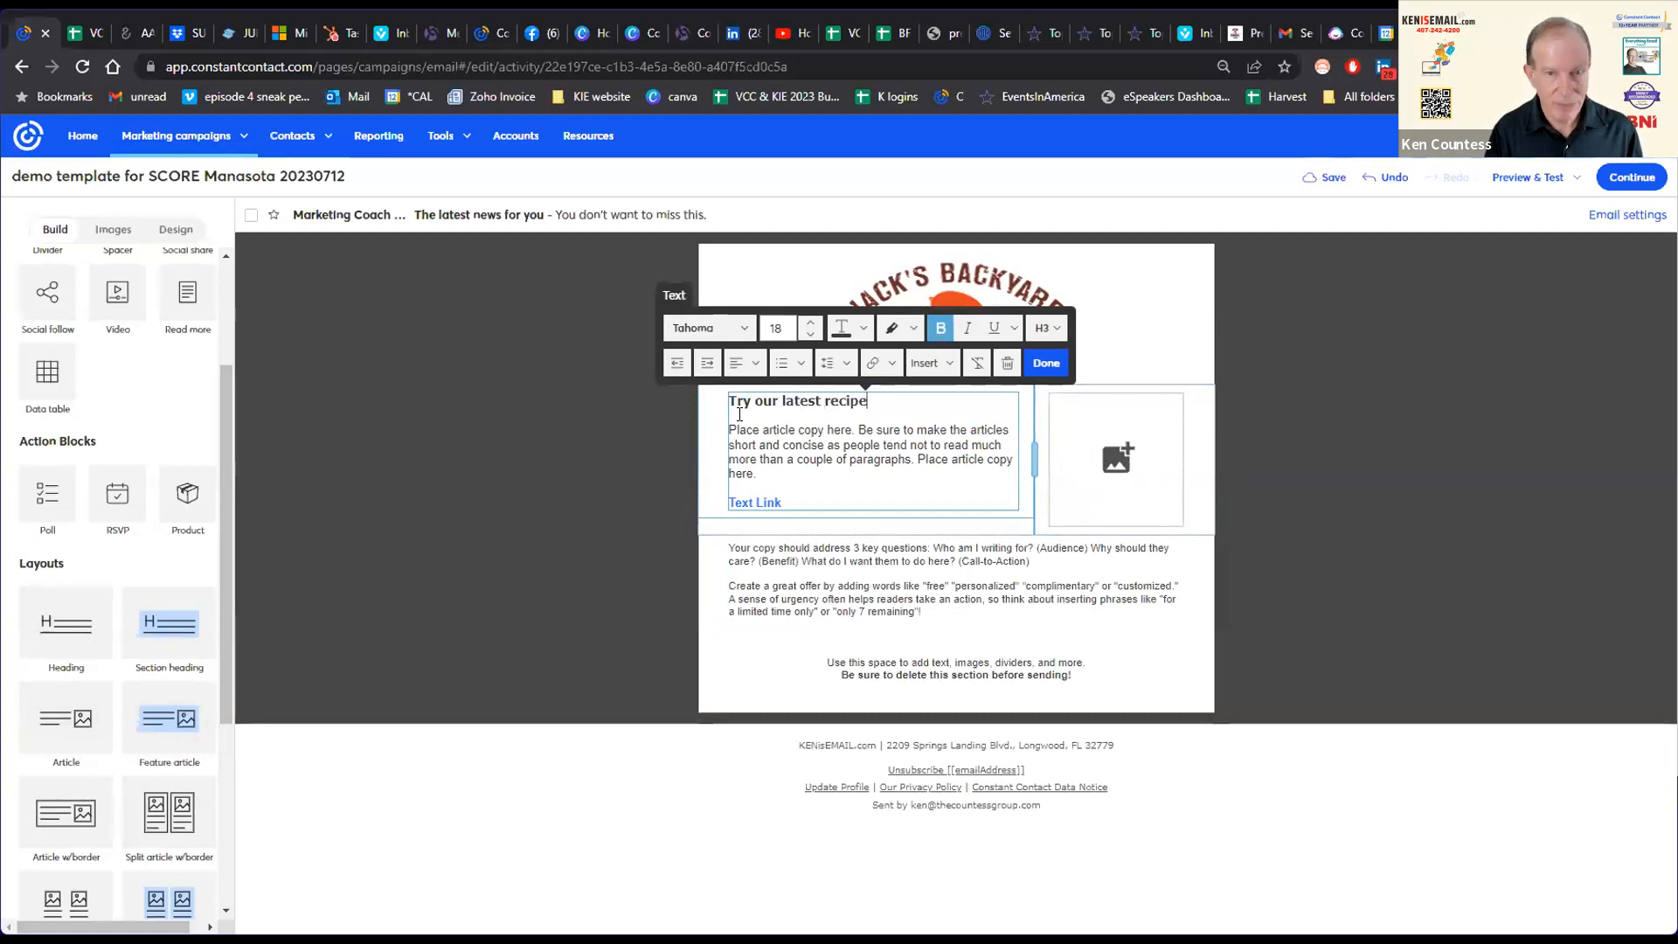
{"action": "left_click", "coordinate": [1045, 363]}
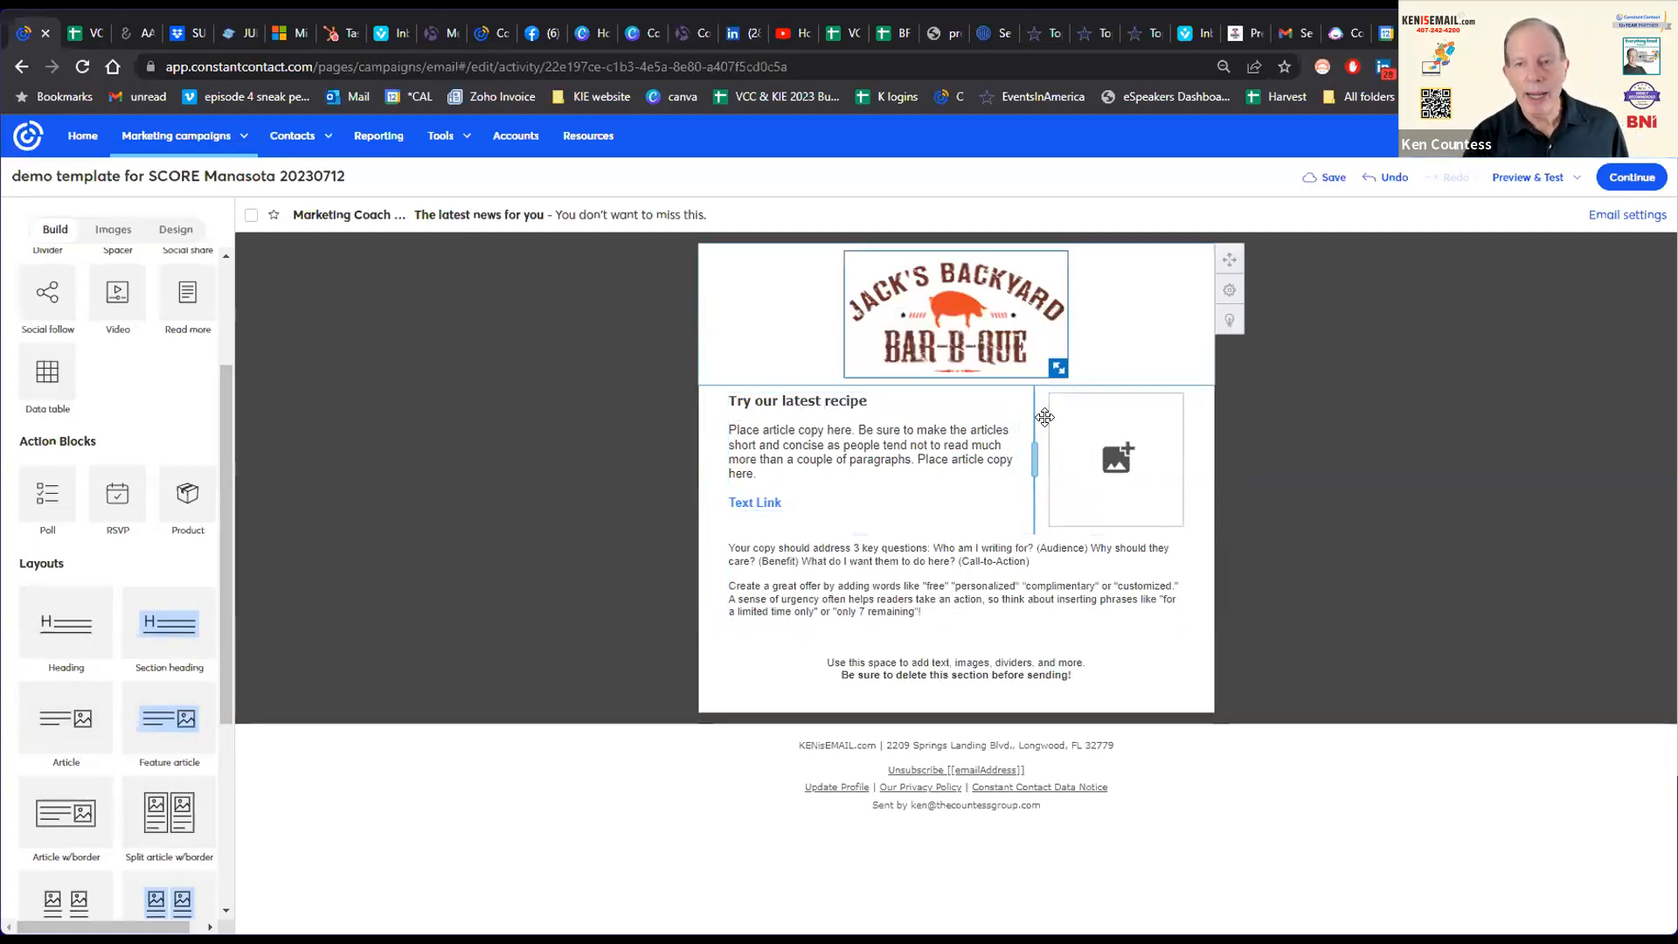
Step: Fill the article's image placeholder with Jack at grill.jpg from the image library
{"action": "left_click", "coordinate": [1106, 435]}
{"action": "left_click", "coordinate": [991, 357]}
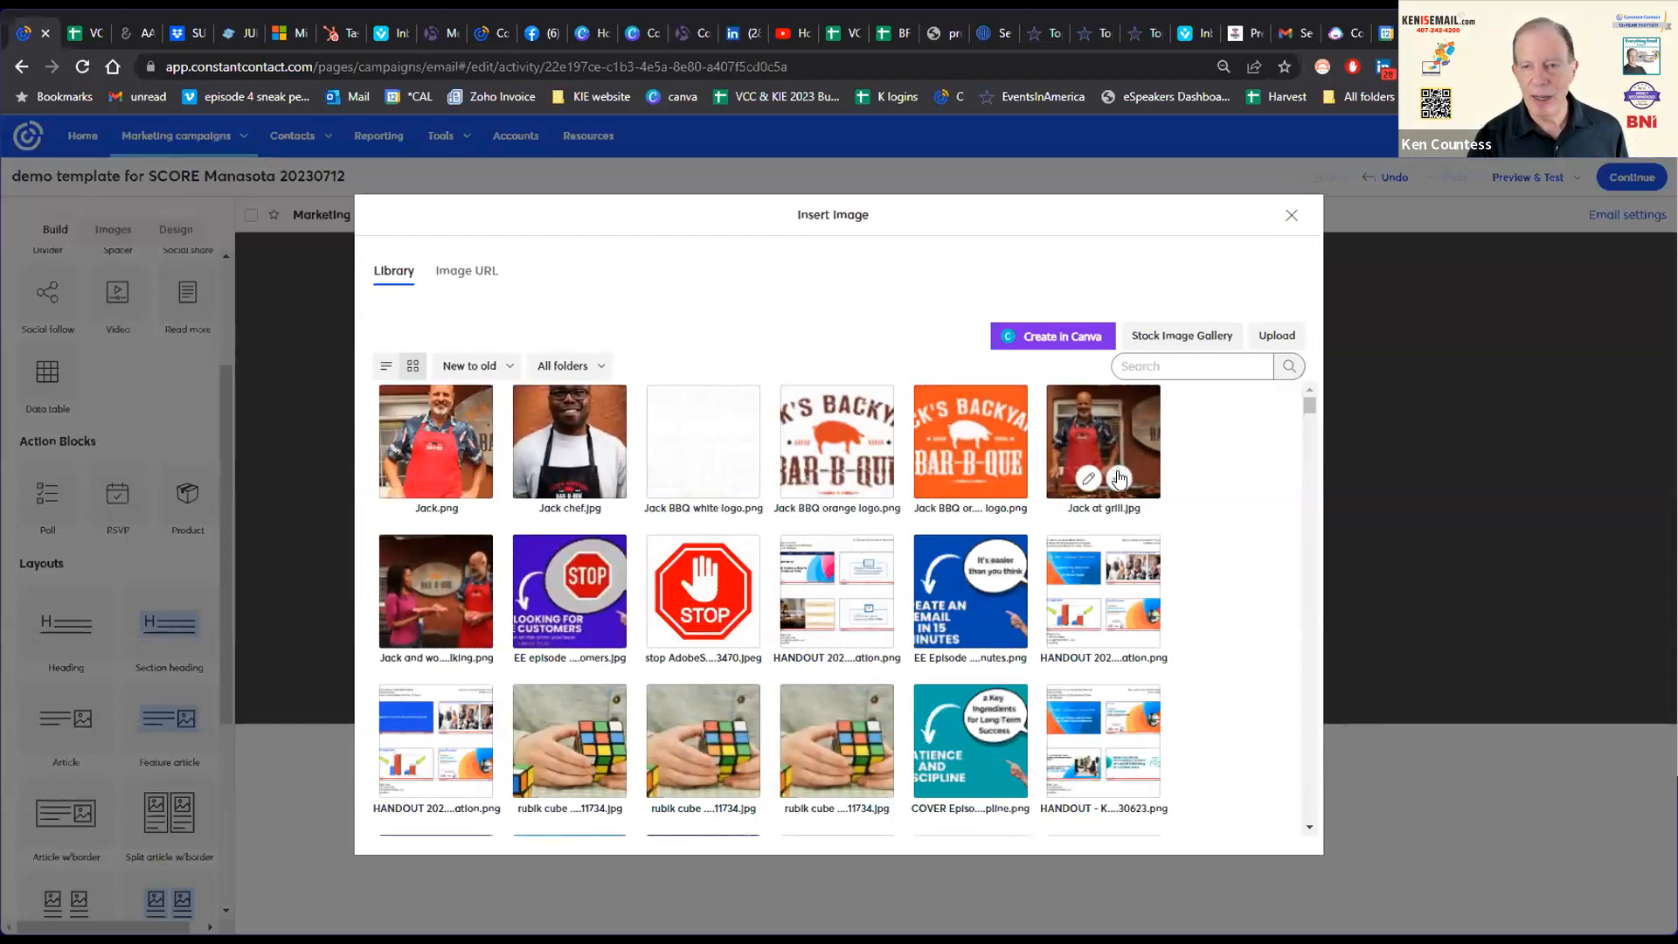
{"action": "left_click", "coordinate": [1117, 476]}
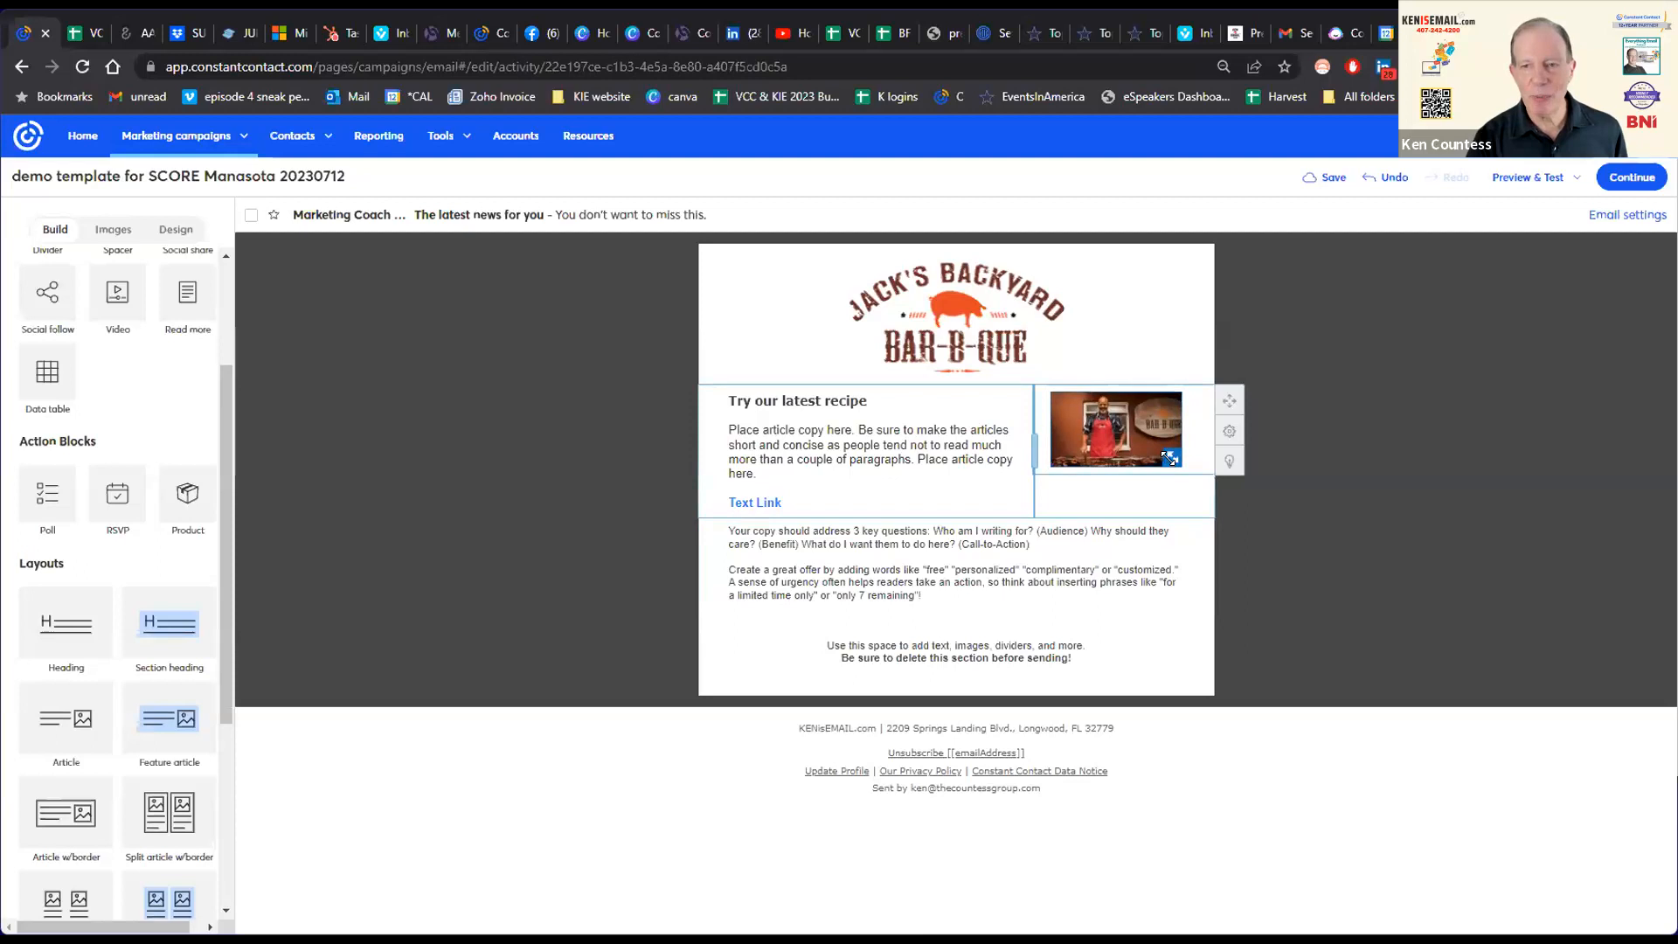
{"action": "left_click", "coordinate": [964, 534]}
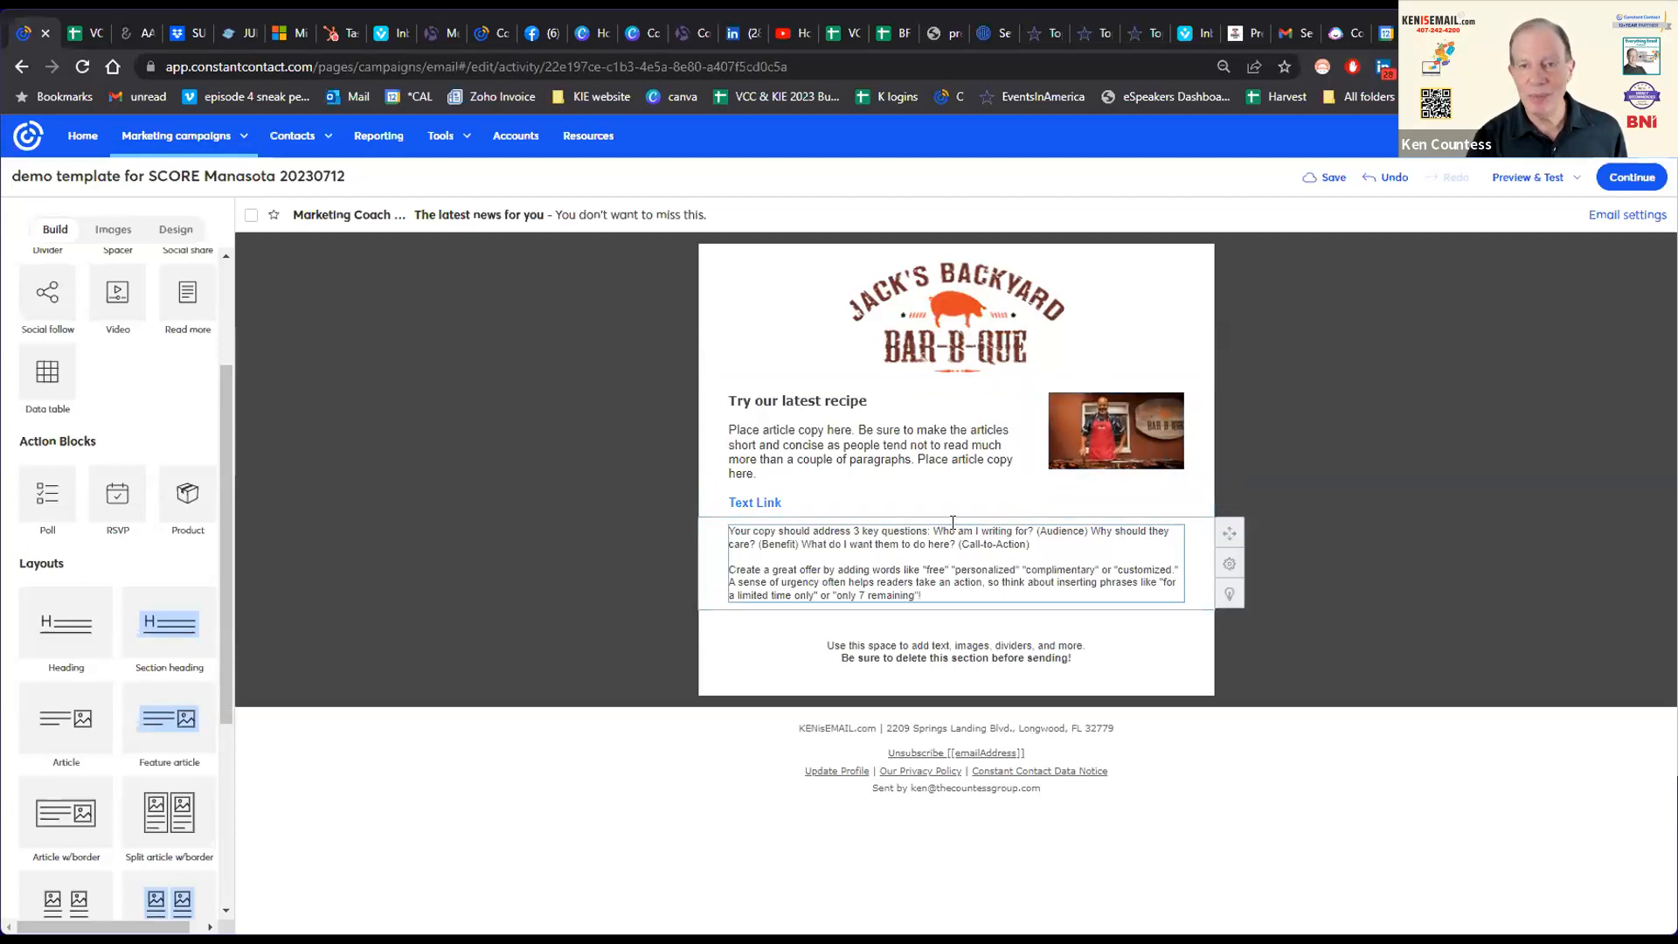
{"action": "left_click", "coordinate": [890, 441]}
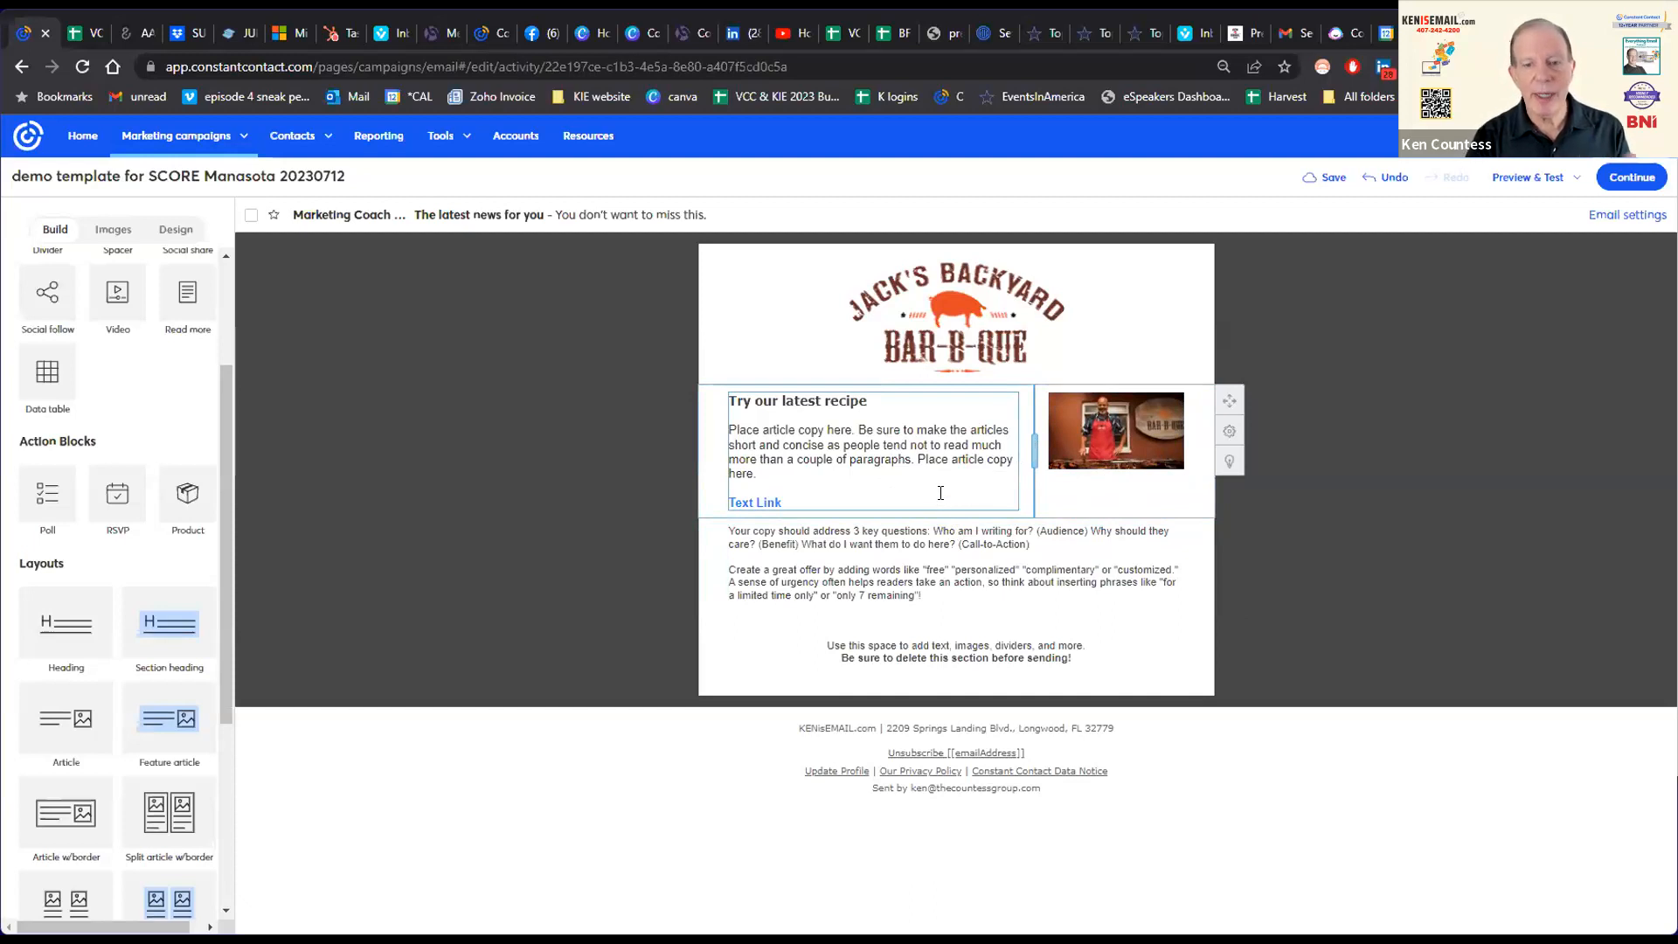
Step: Open the footer's physical address for editing and set the organization name to "Jack's Bar B Q"
{"action": "left_click", "coordinate": [937, 726]}
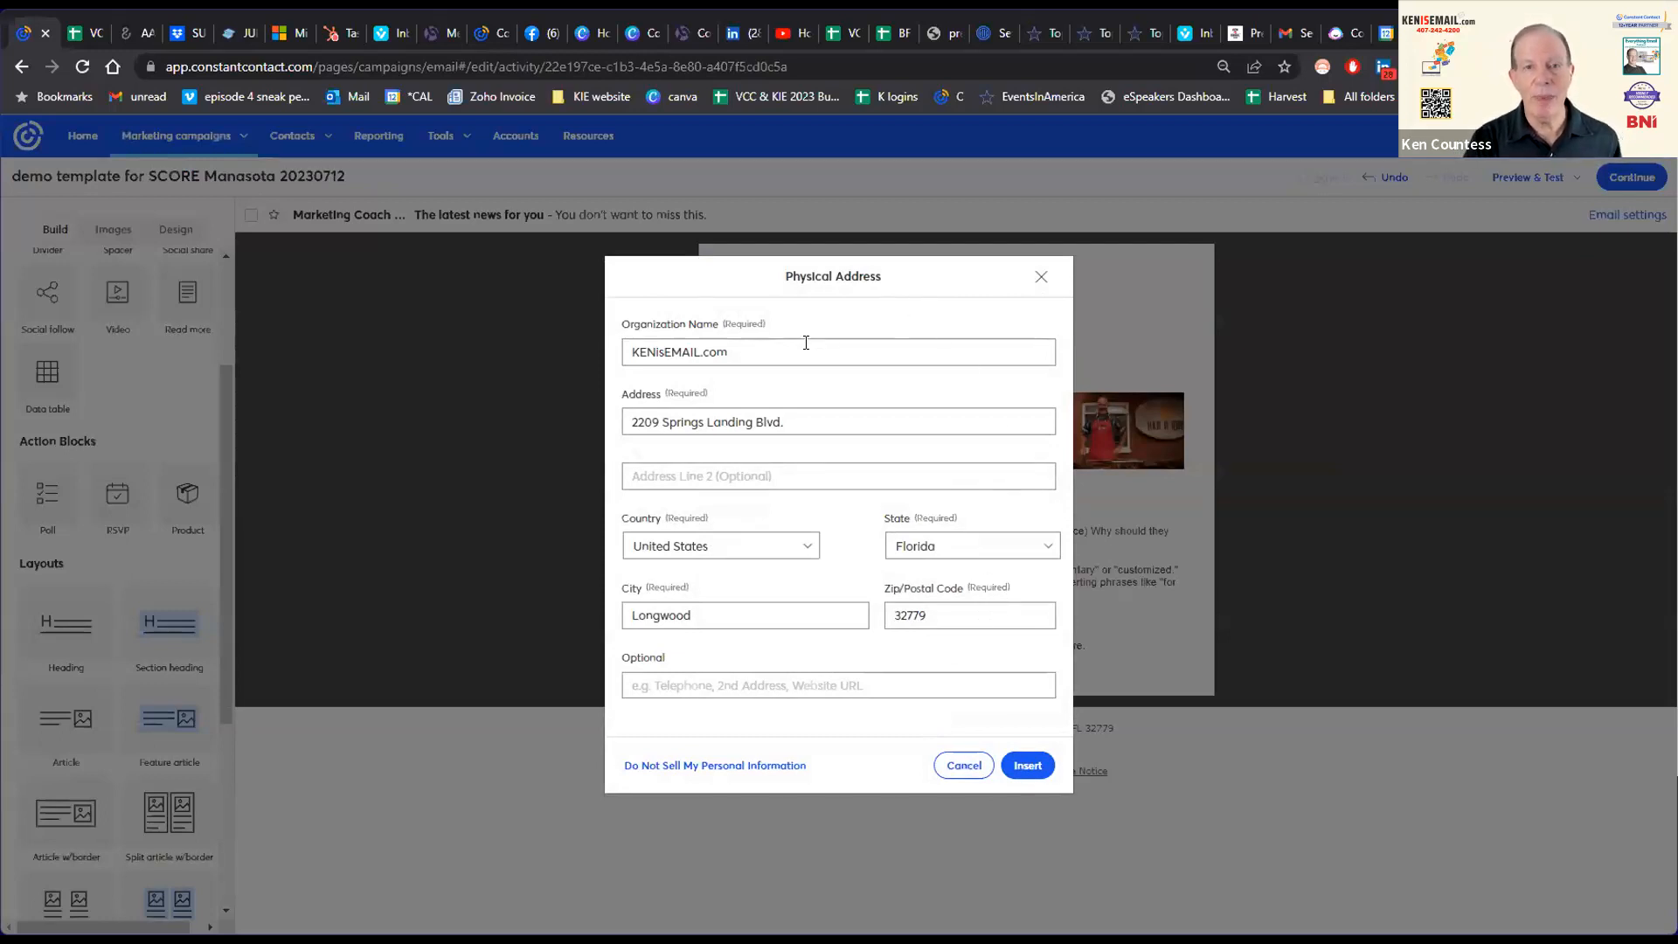
{"action": "left_click_drag", "start_coordinate": [806, 342], "coordinate": [622, 338]}
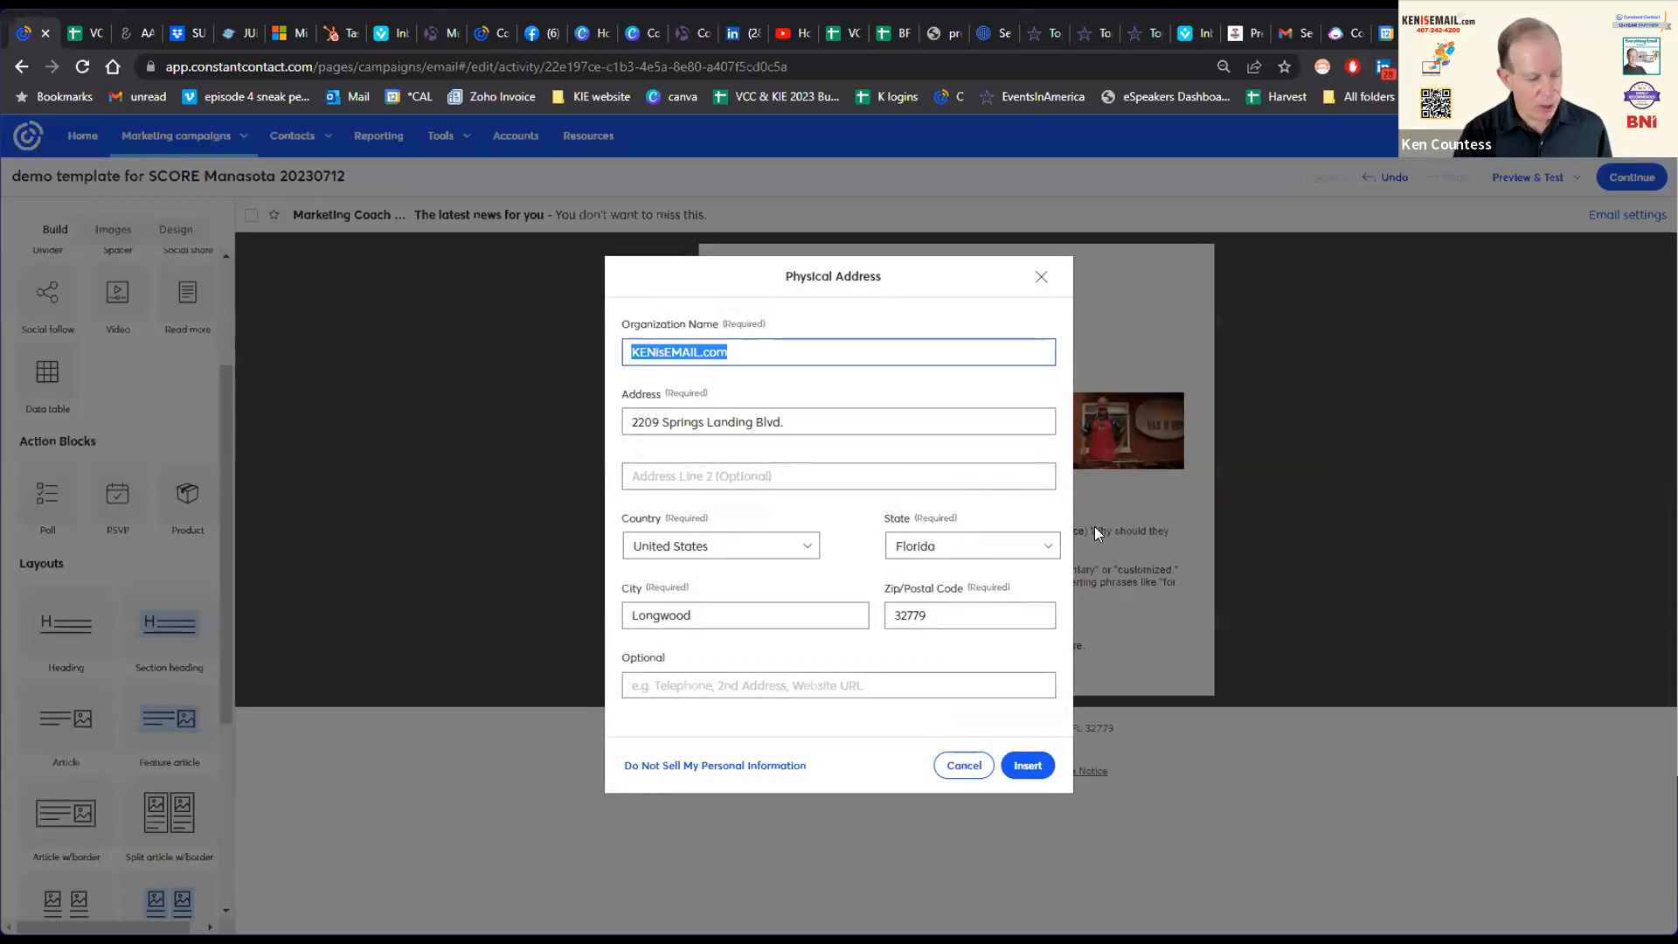
{"action": "type", "text": "Jack"}
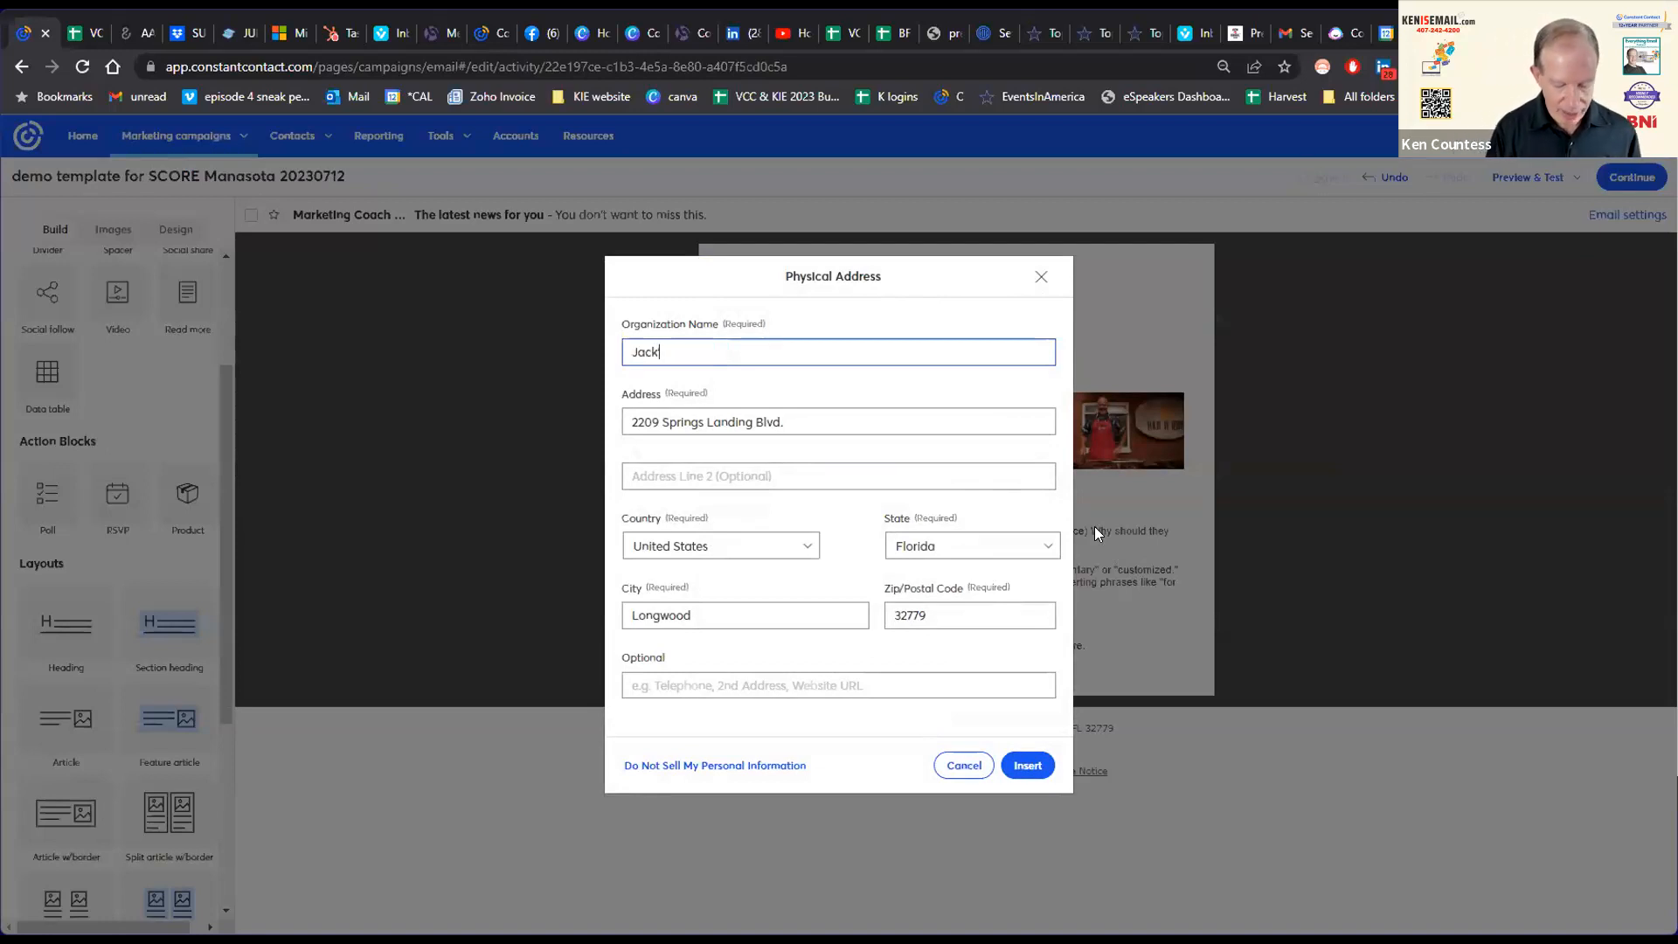
{"action": "type", "text": "'s Bac"}
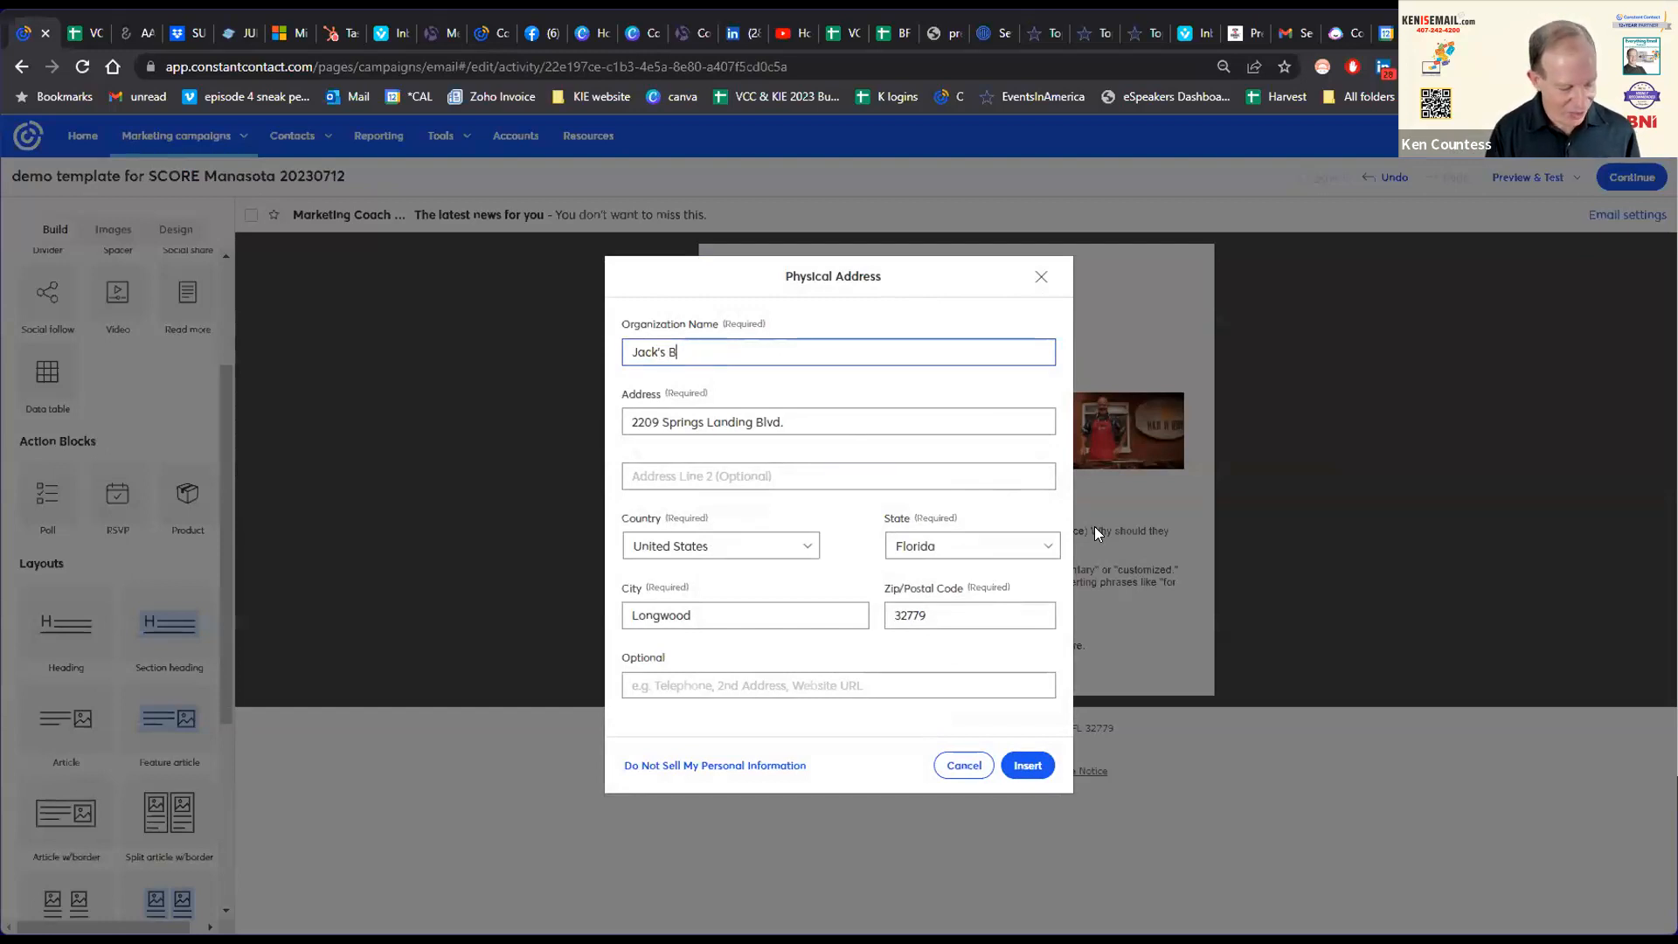
{"action": "type", "text": "B Q"}
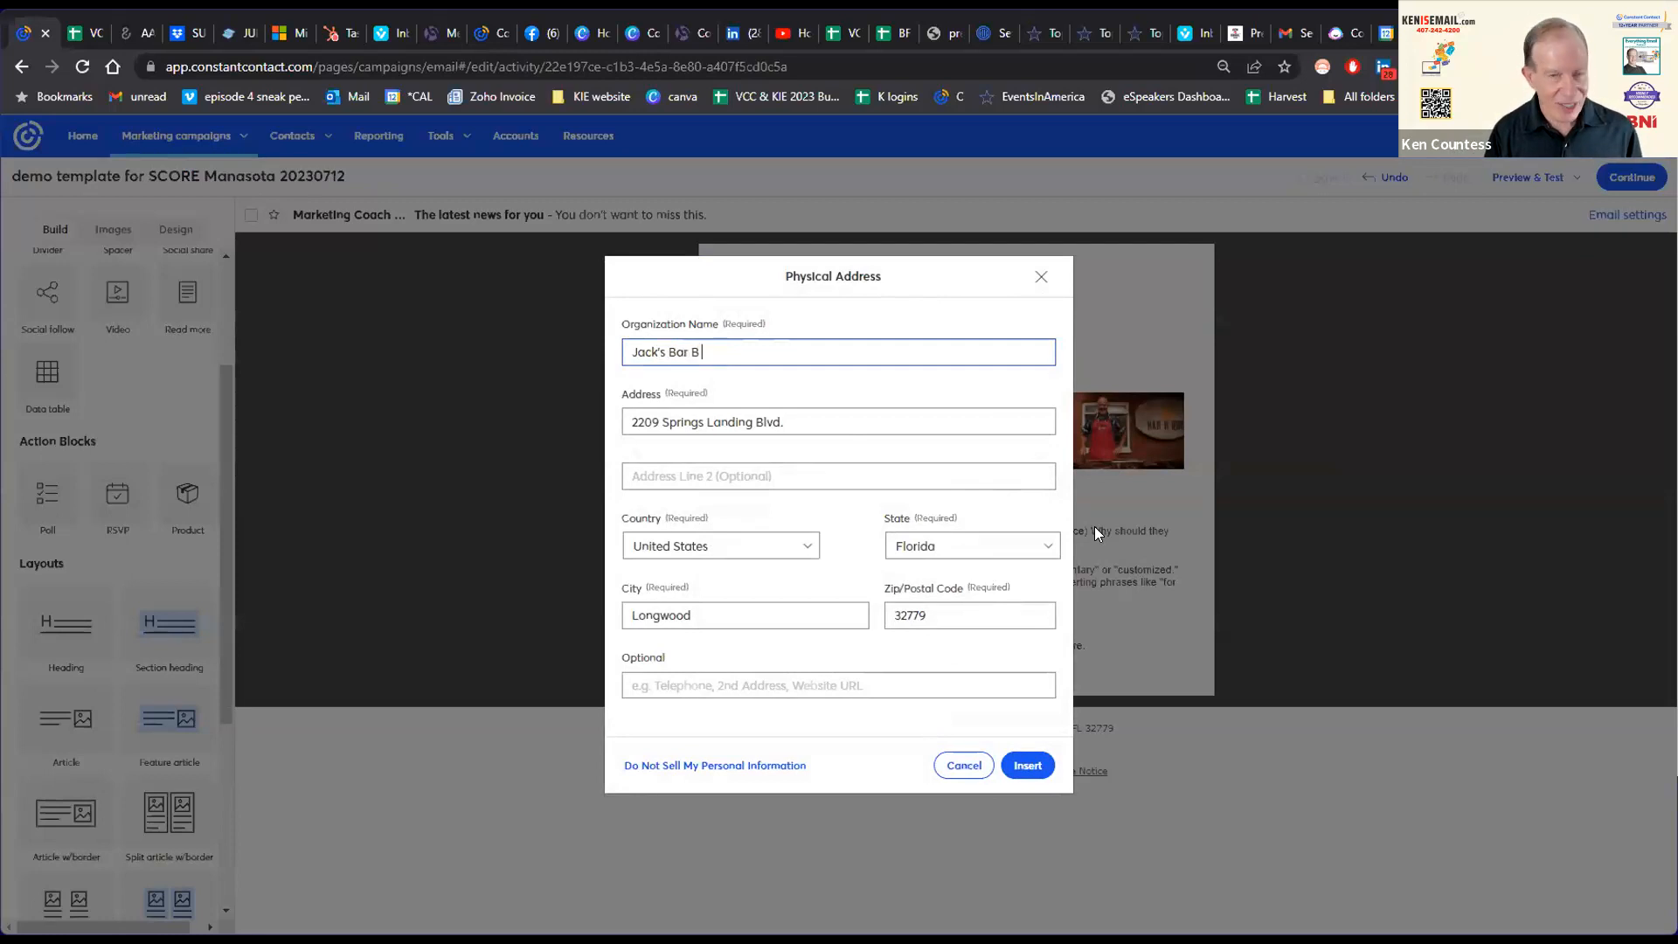
Step: Replace the first address line with the restaurant's street address, leaving the second line, country and state as they are
{"action": "key", "text": "Tab"}
{"action": "key", "text": "BackSpace"}
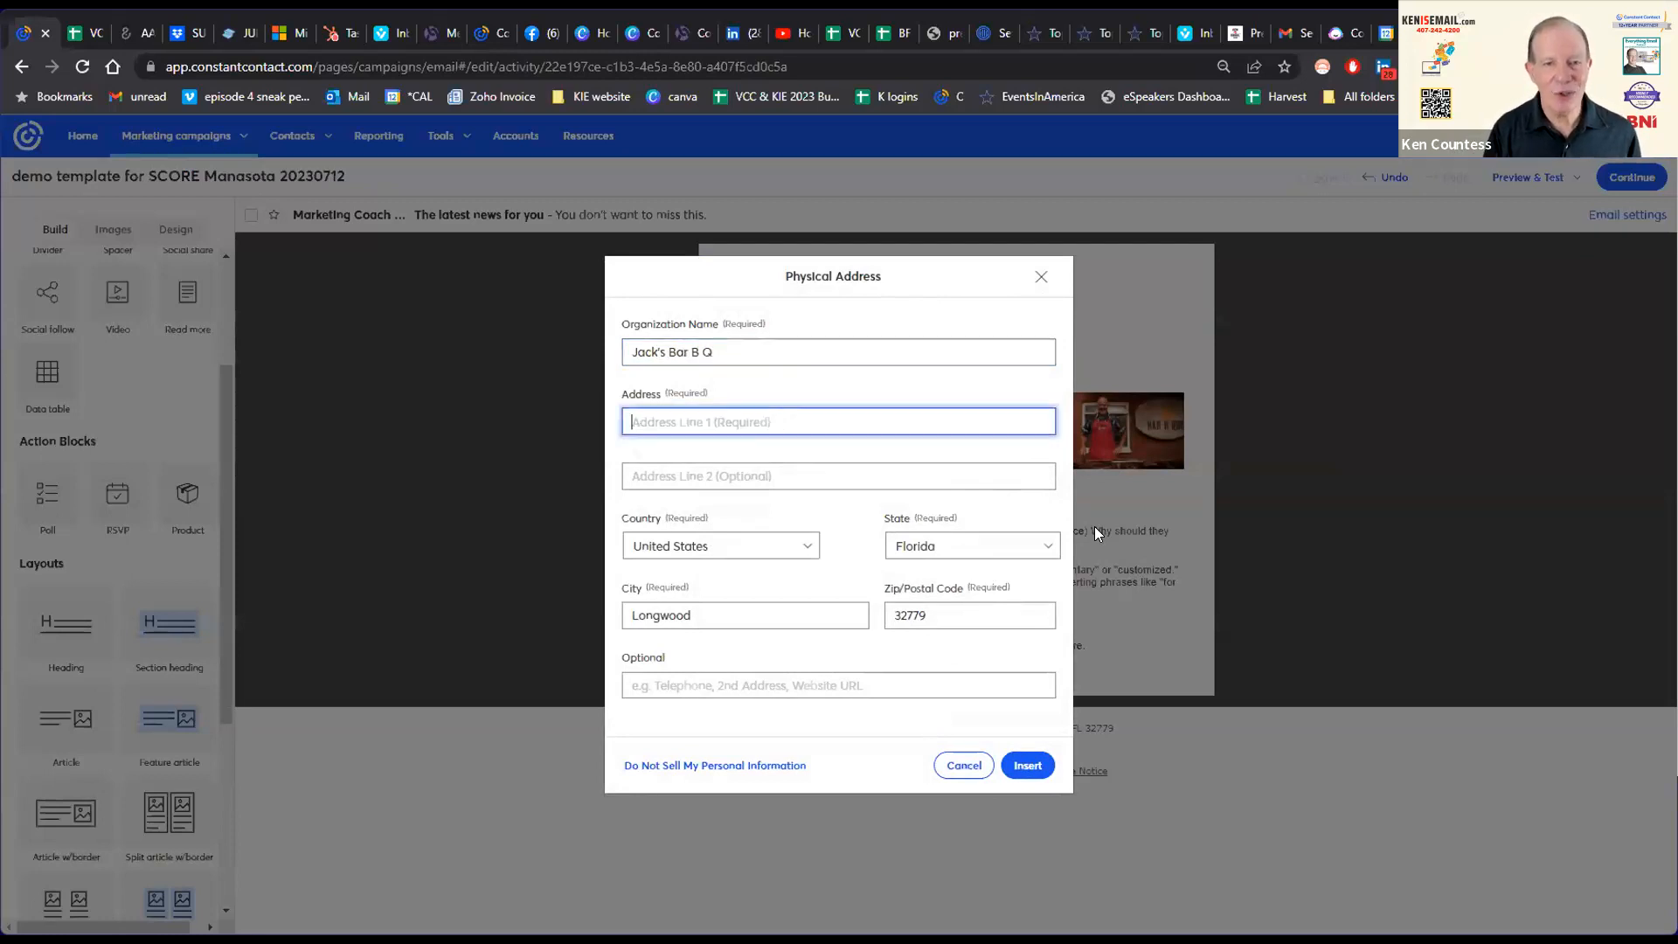
{"action": "type", "text": "123 M"}
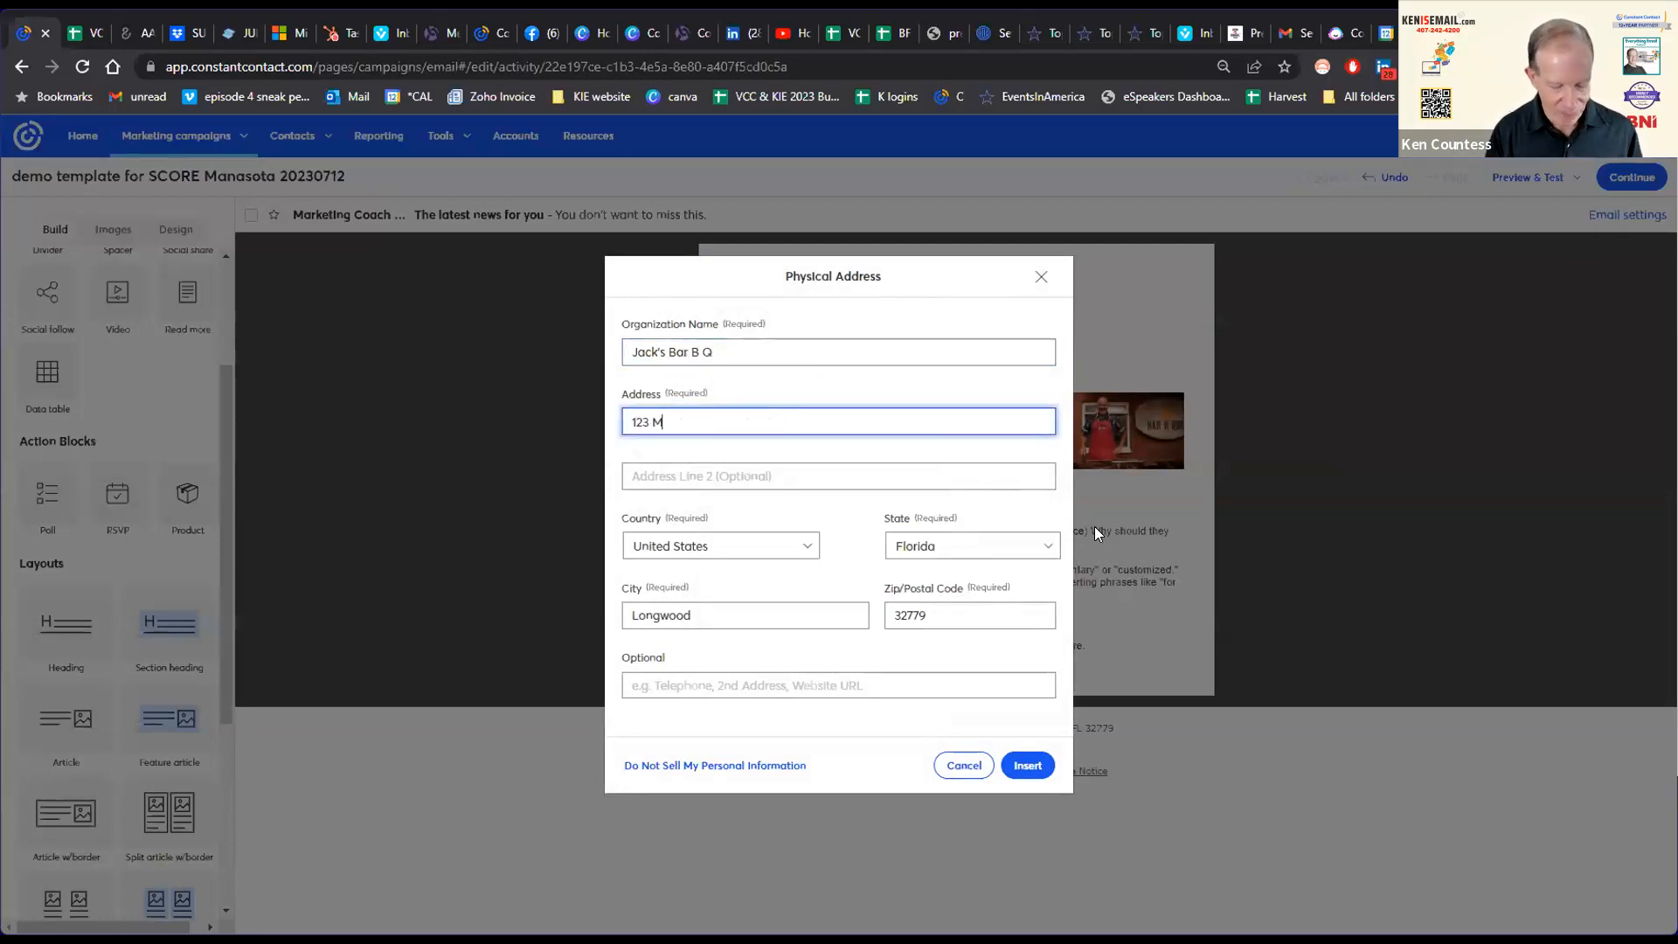
{"action": "type", "text": "ain Str"}
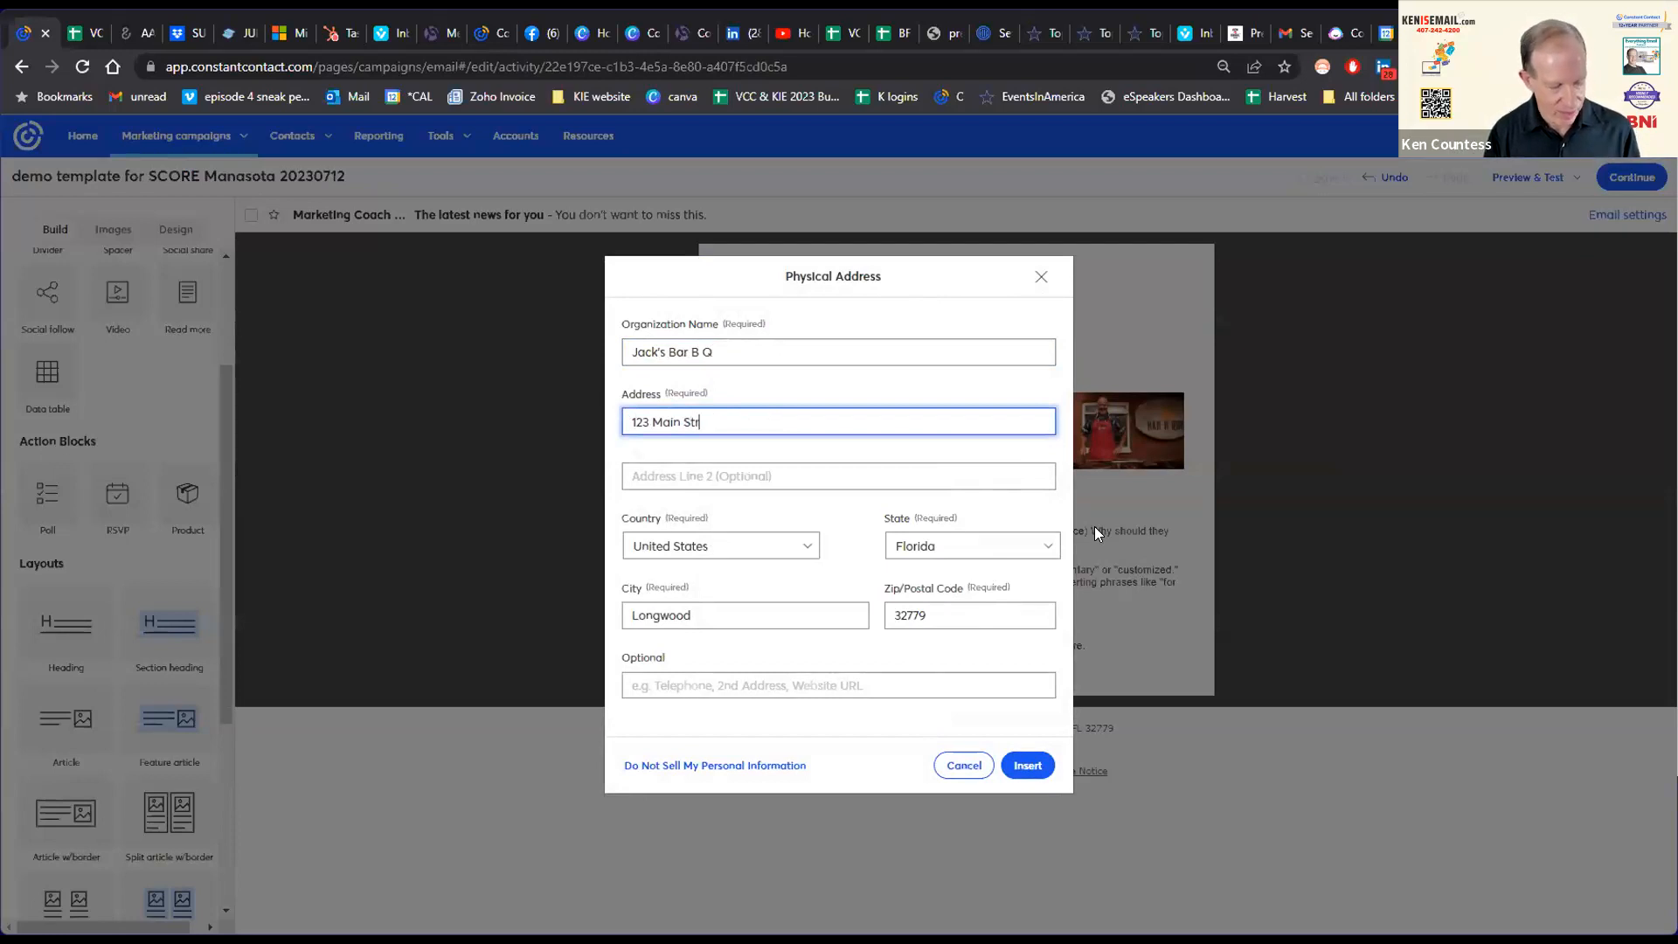
{"action": "key", "text": "Tab"}
{"action": "key", "text": "Tab"}
{"action": "key", "text": "Tab"}
{"action": "key", "text": "Tab"}
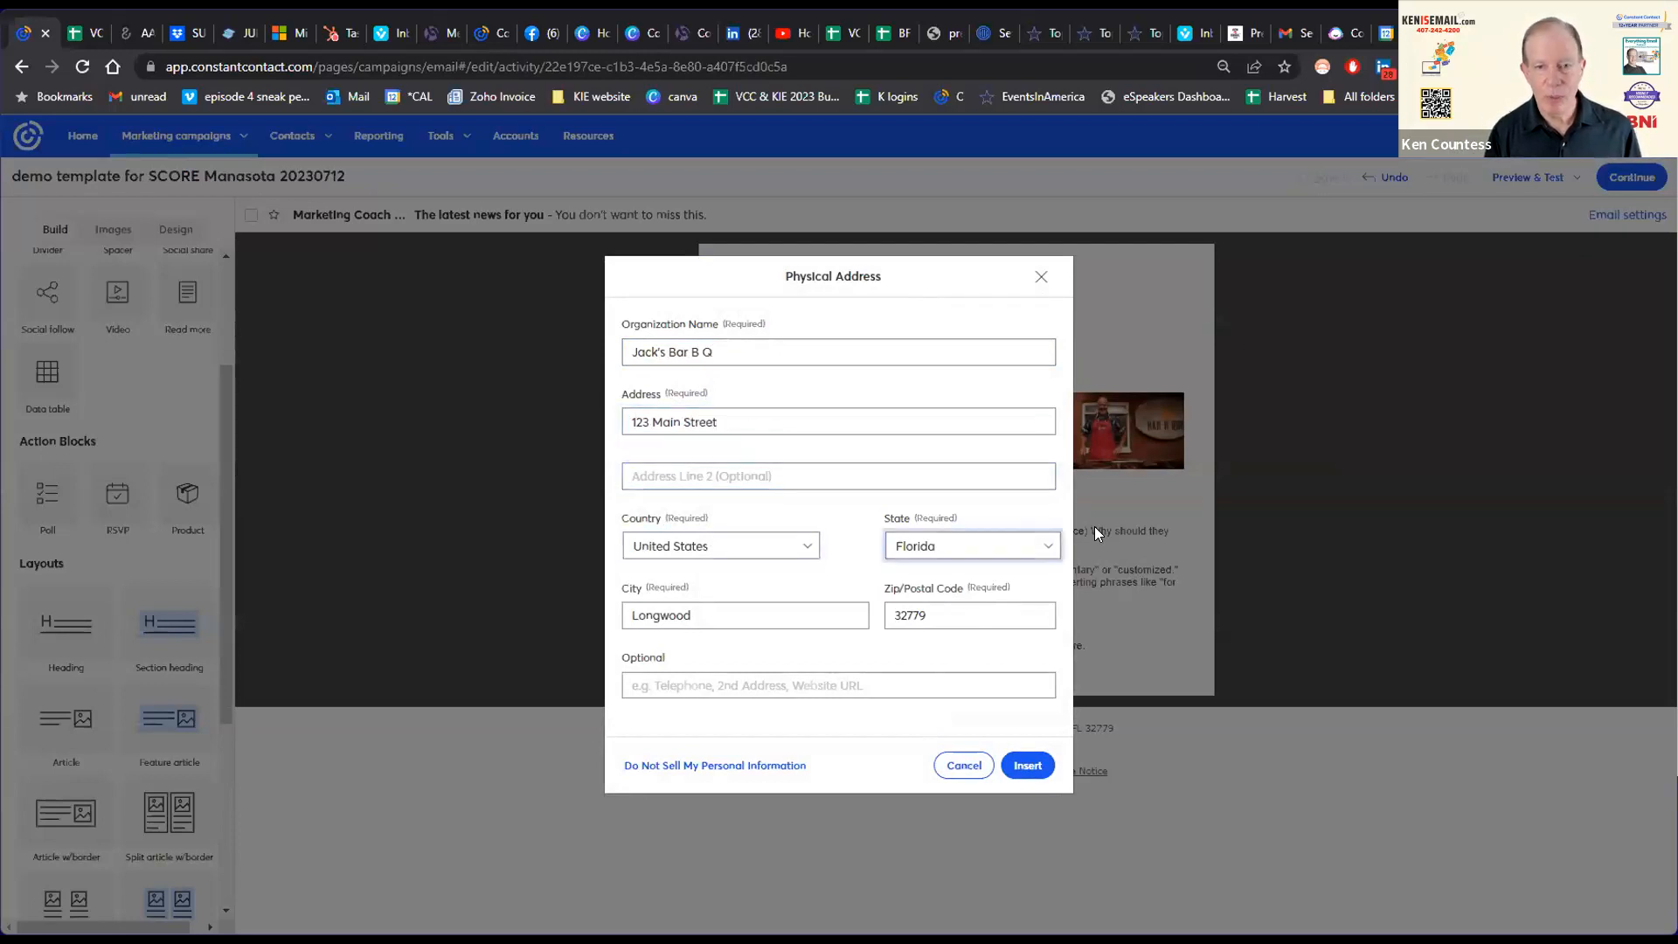
Step: Replace the city and the zip code with the restaurant's own and insert the updated address into the footer
{"action": "type", "text": "Sarasota"}
{"action": "key", "text": "Tab"}
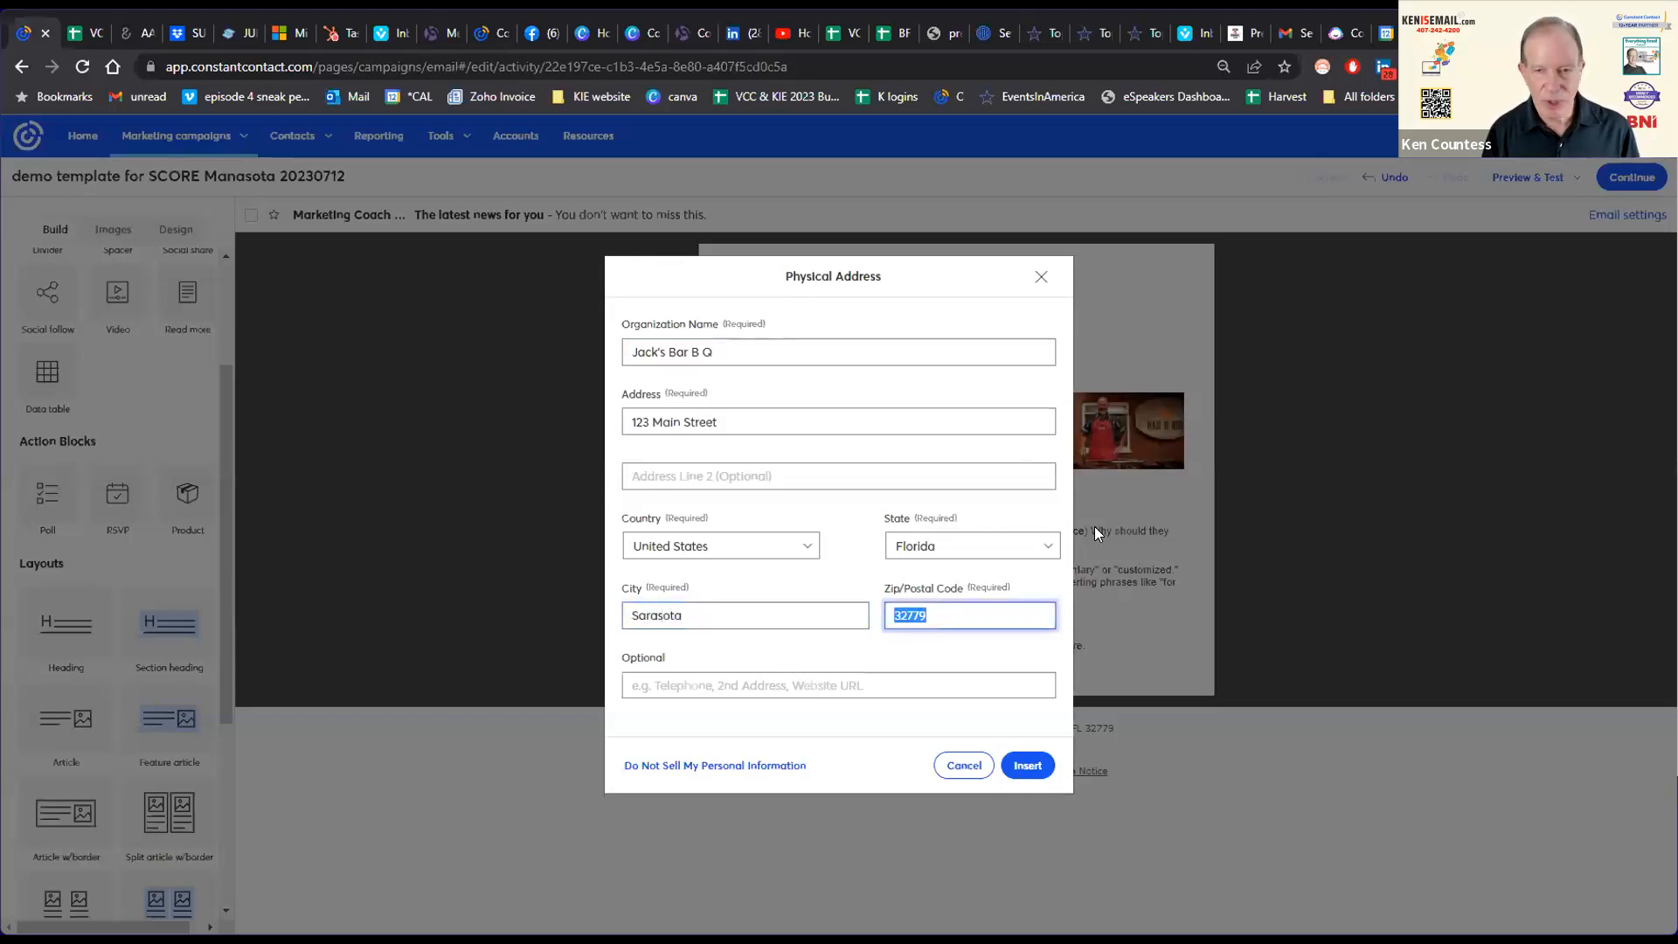
{"action": "type", "text": "33404"}
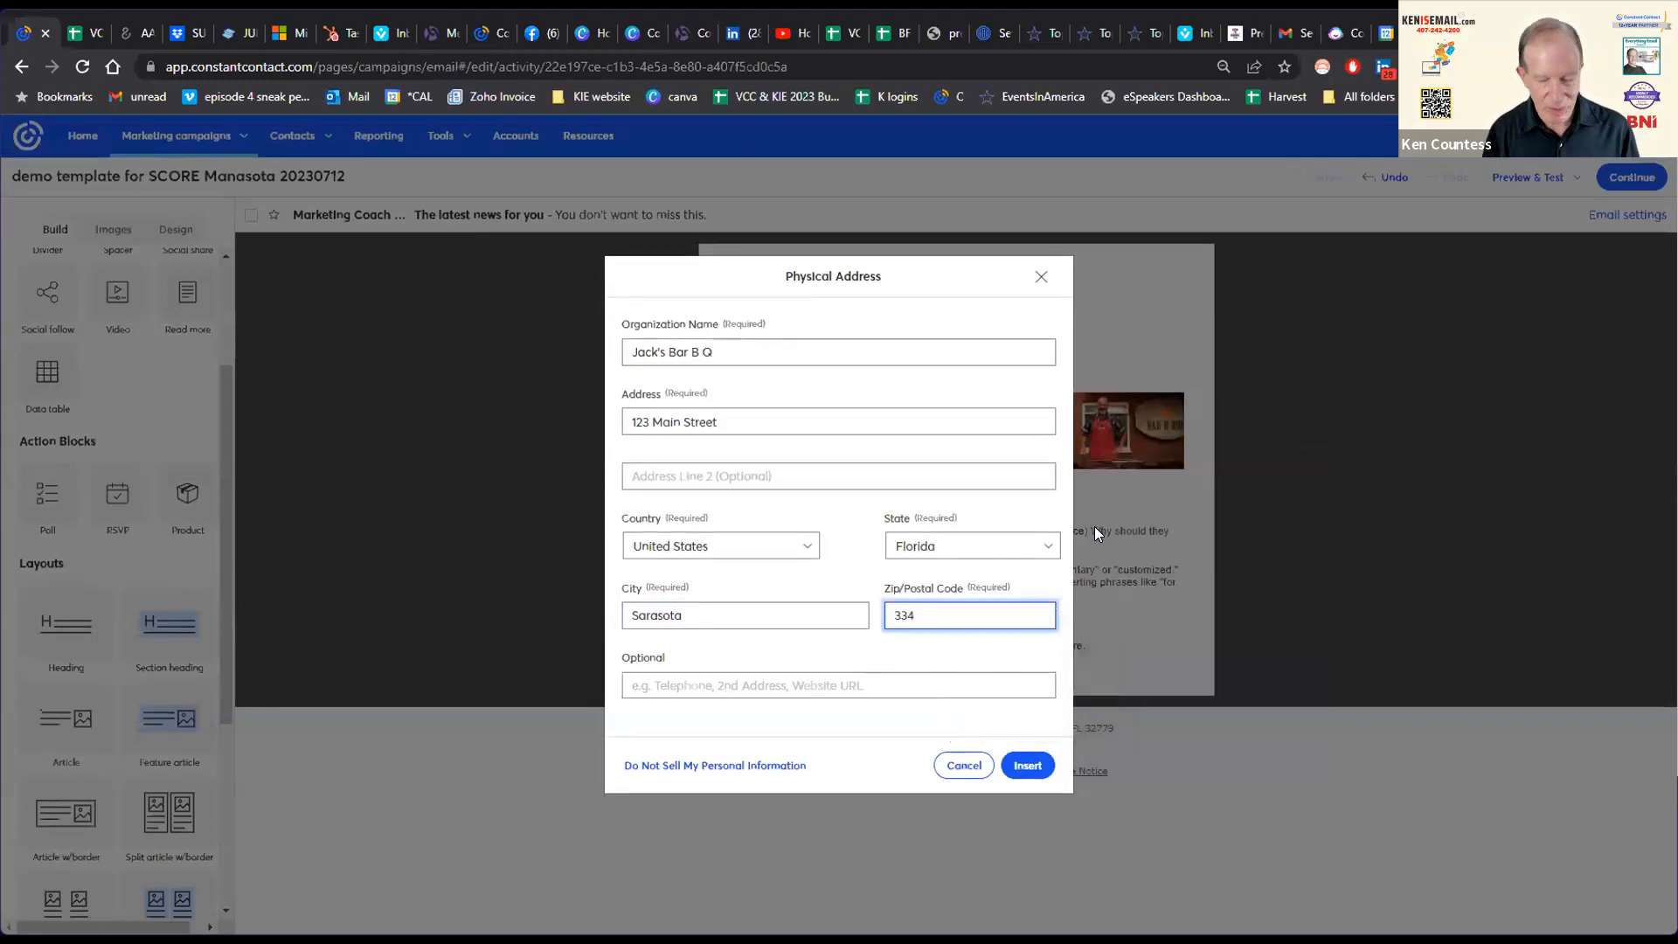
{"action": "key", "text": "BackSpace"}
{"action": "key", "text": "BackSpace"}
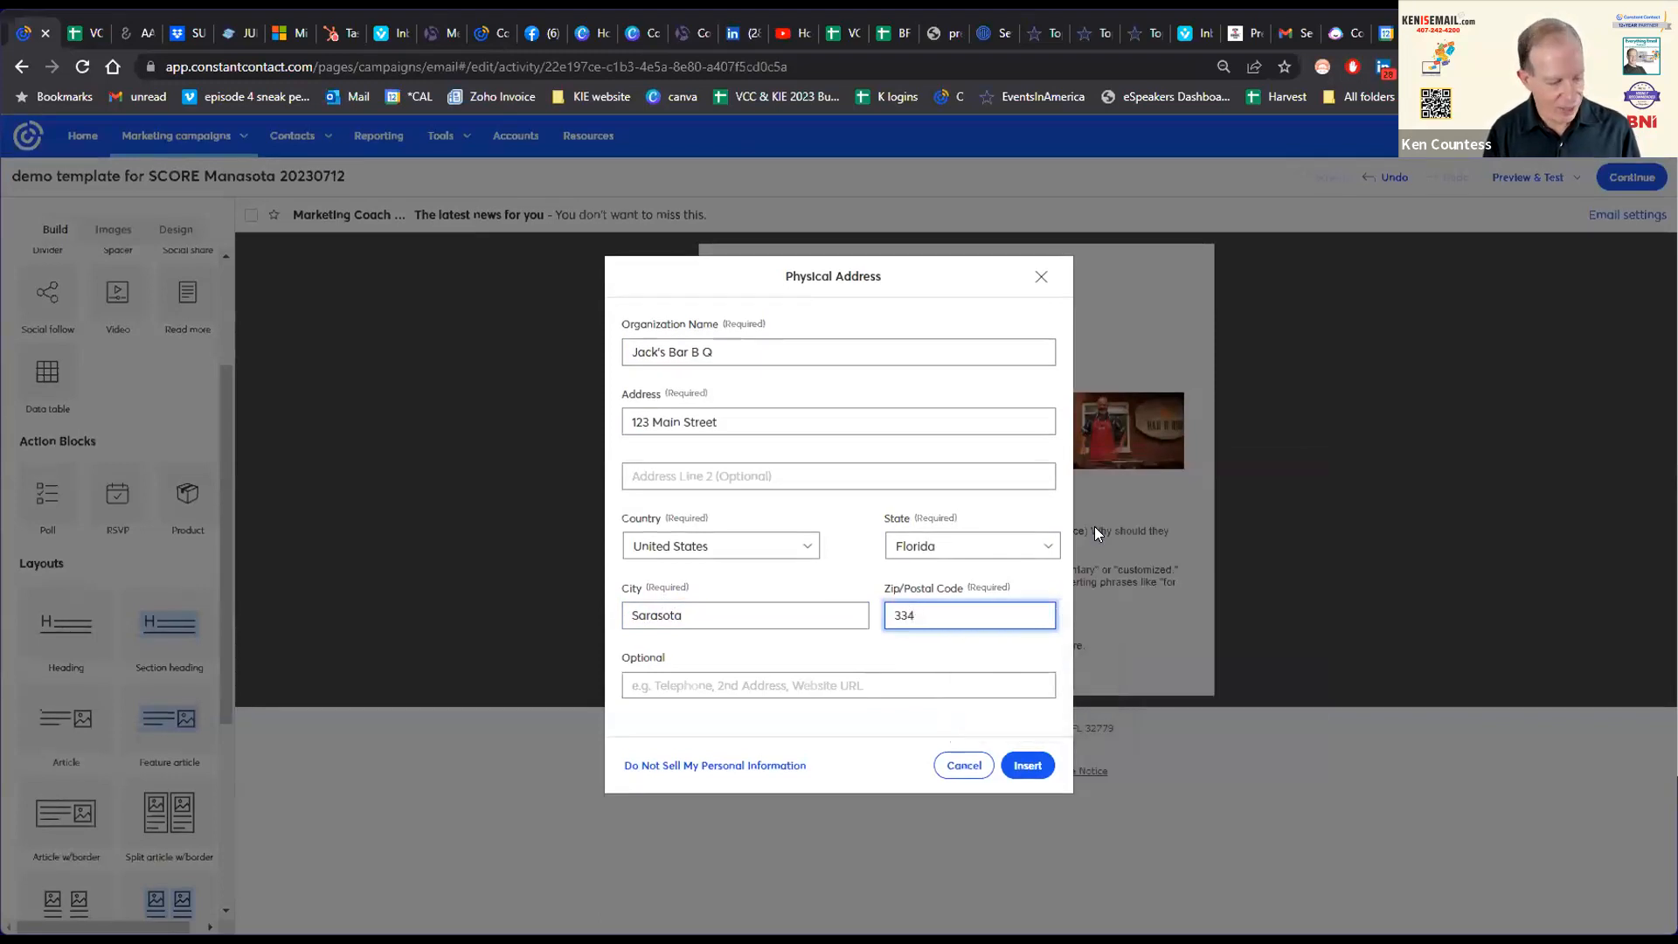
{"action": "type", "text": "32"}
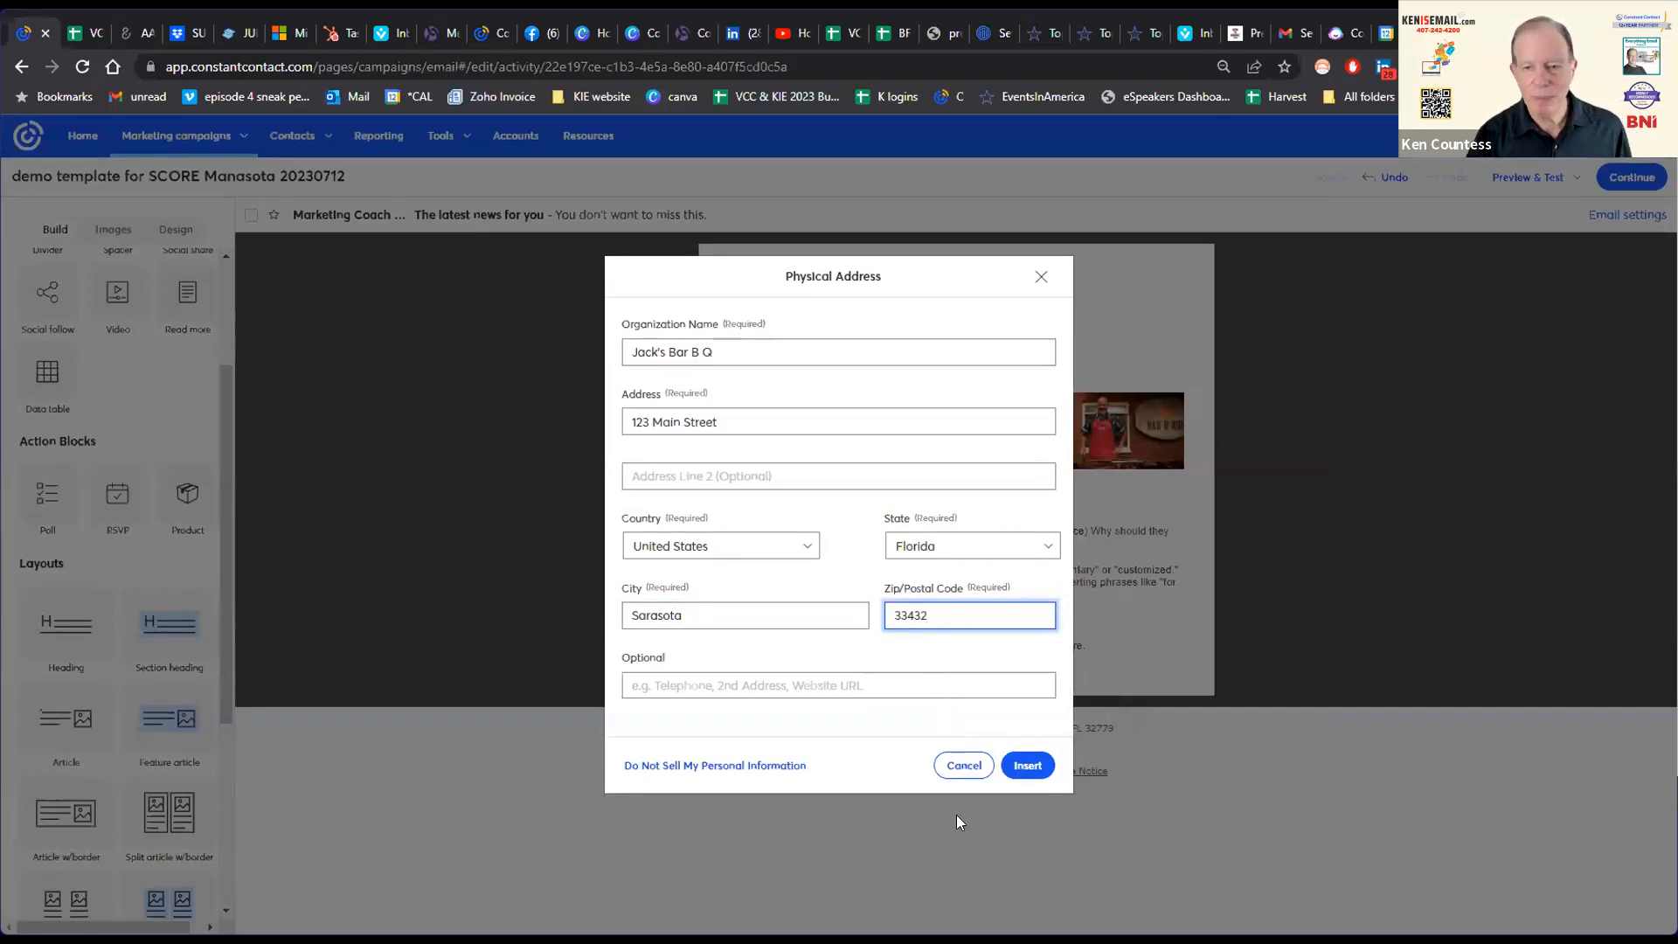
{"action": "left_click", "coordinate": [1021, 760]}
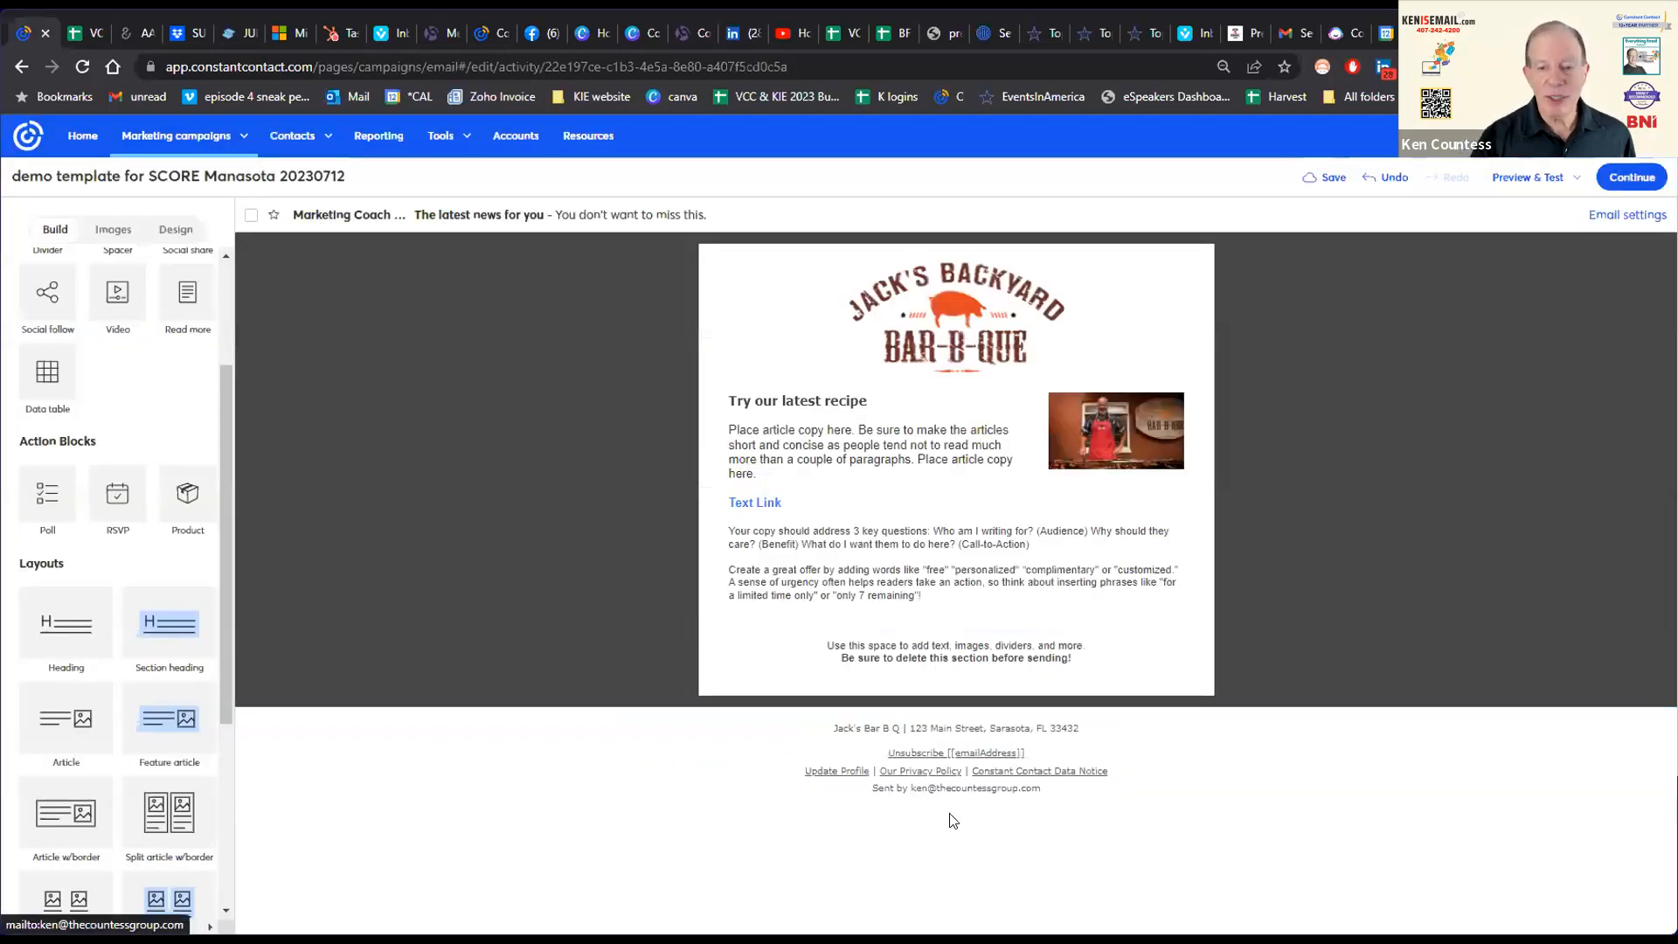
Step: Add a button block between the recipe article and the text block below it
{"action": "key", "text": "ctrl+0"}
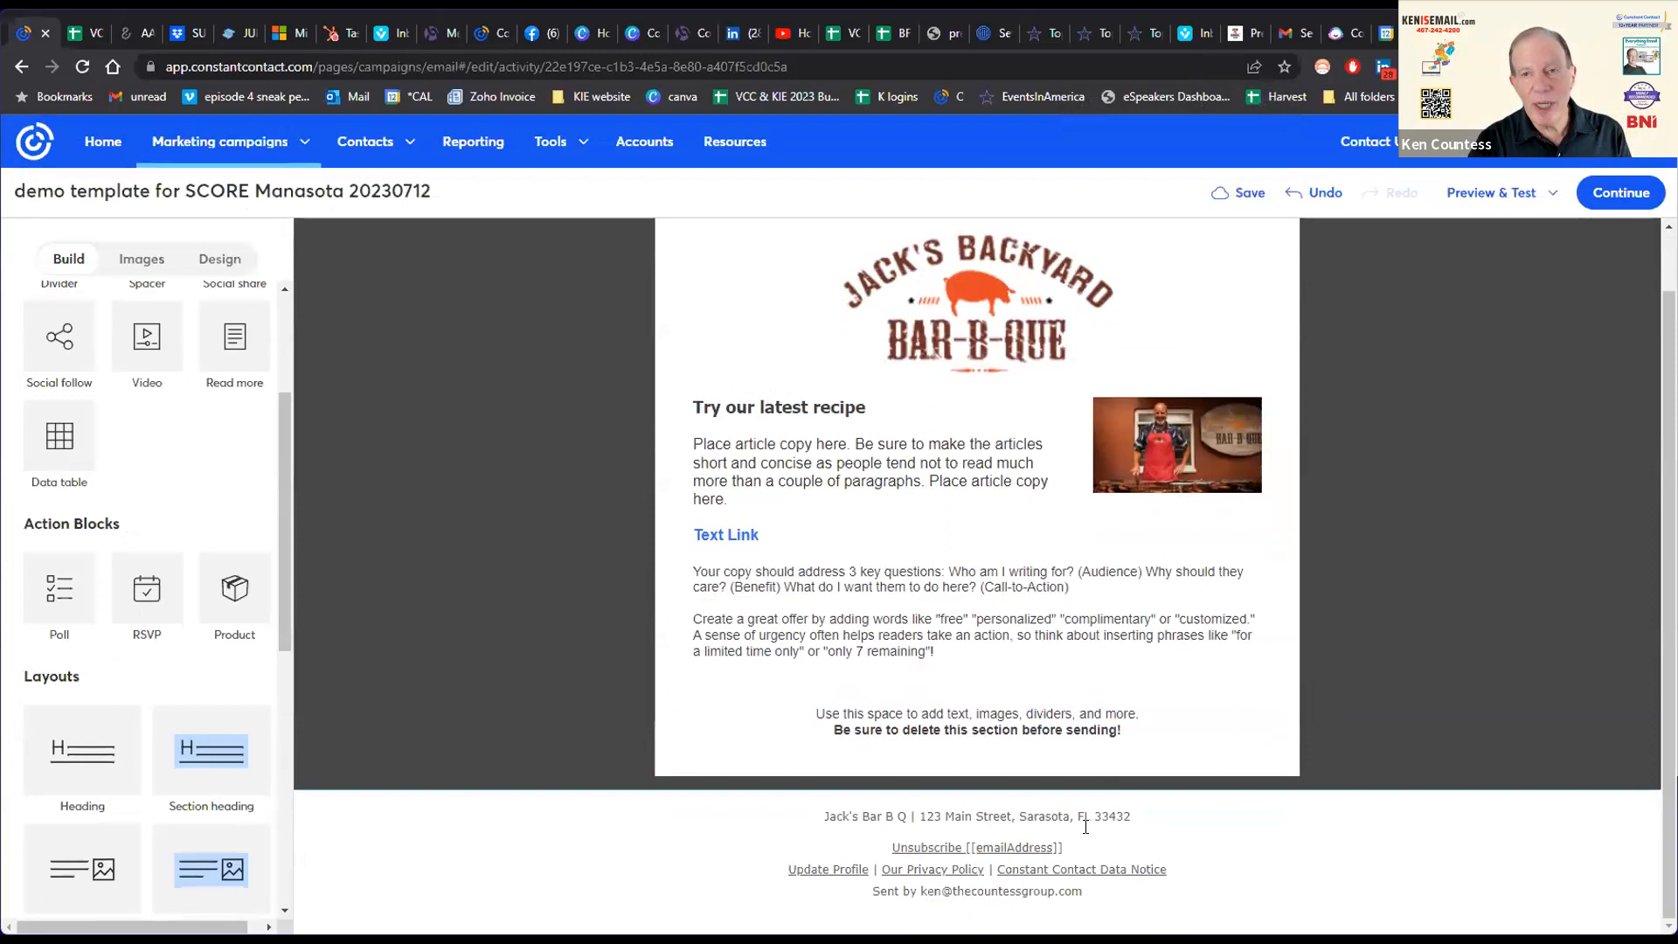
{"action": "scroll", "coordinate": [1086, 826], "scroll_direction": "up", "scroll_amount": 1}
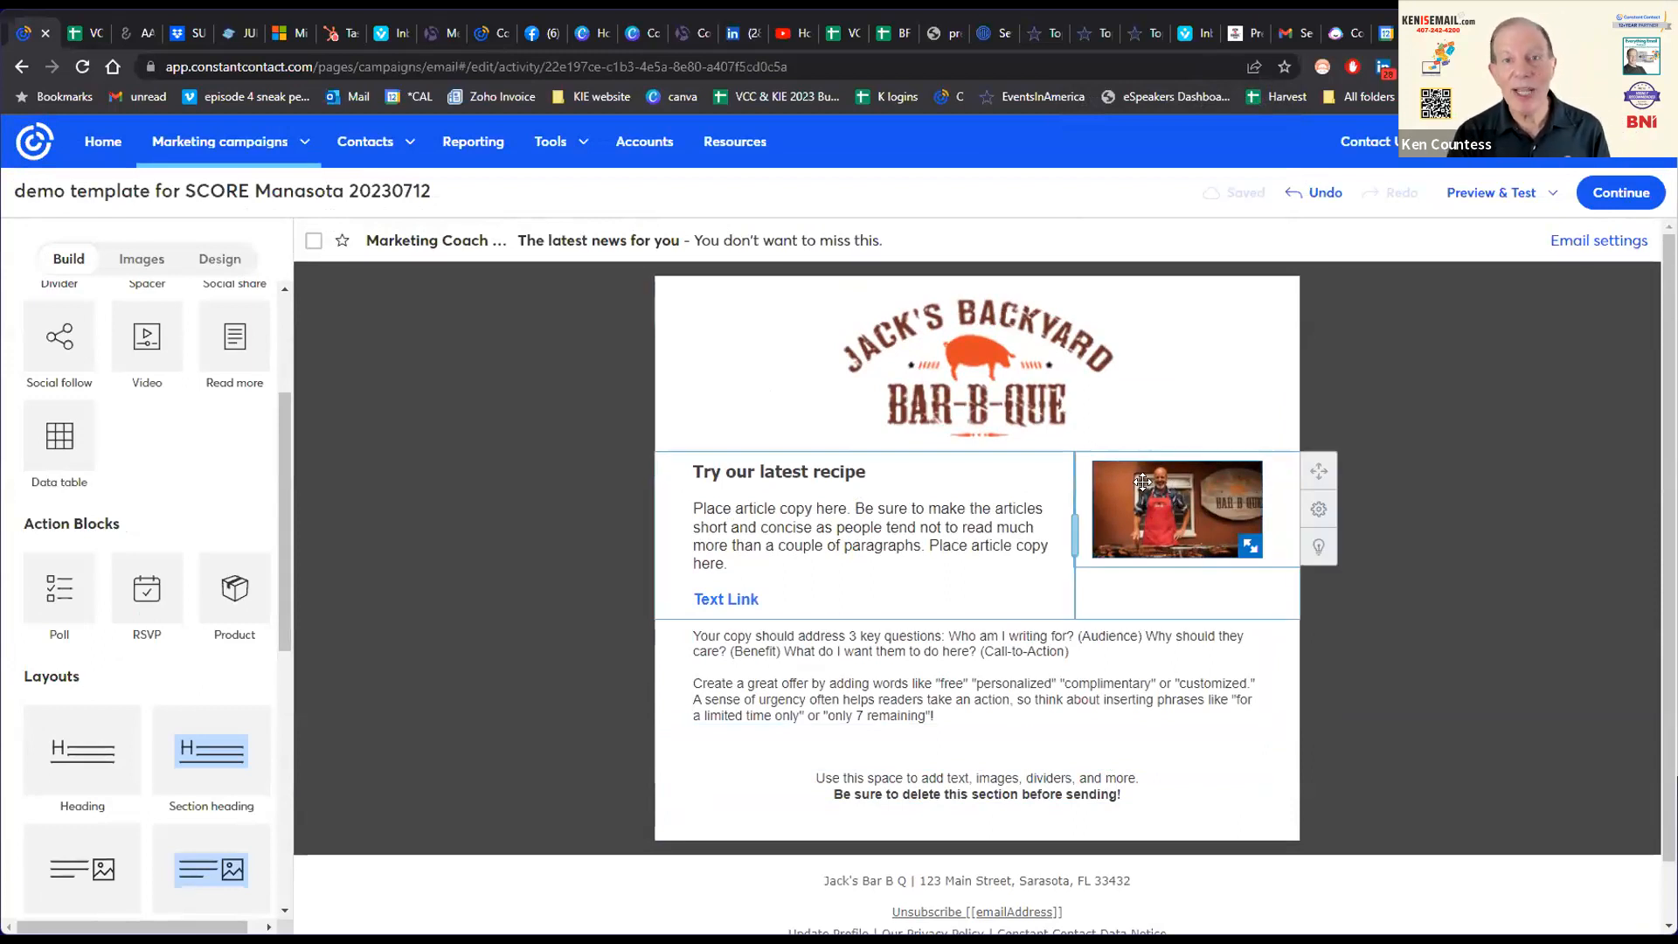
{"action": "scroll", "coordinate": [161, 524], "scroll_direction": "up", "scroll_amount": 3}
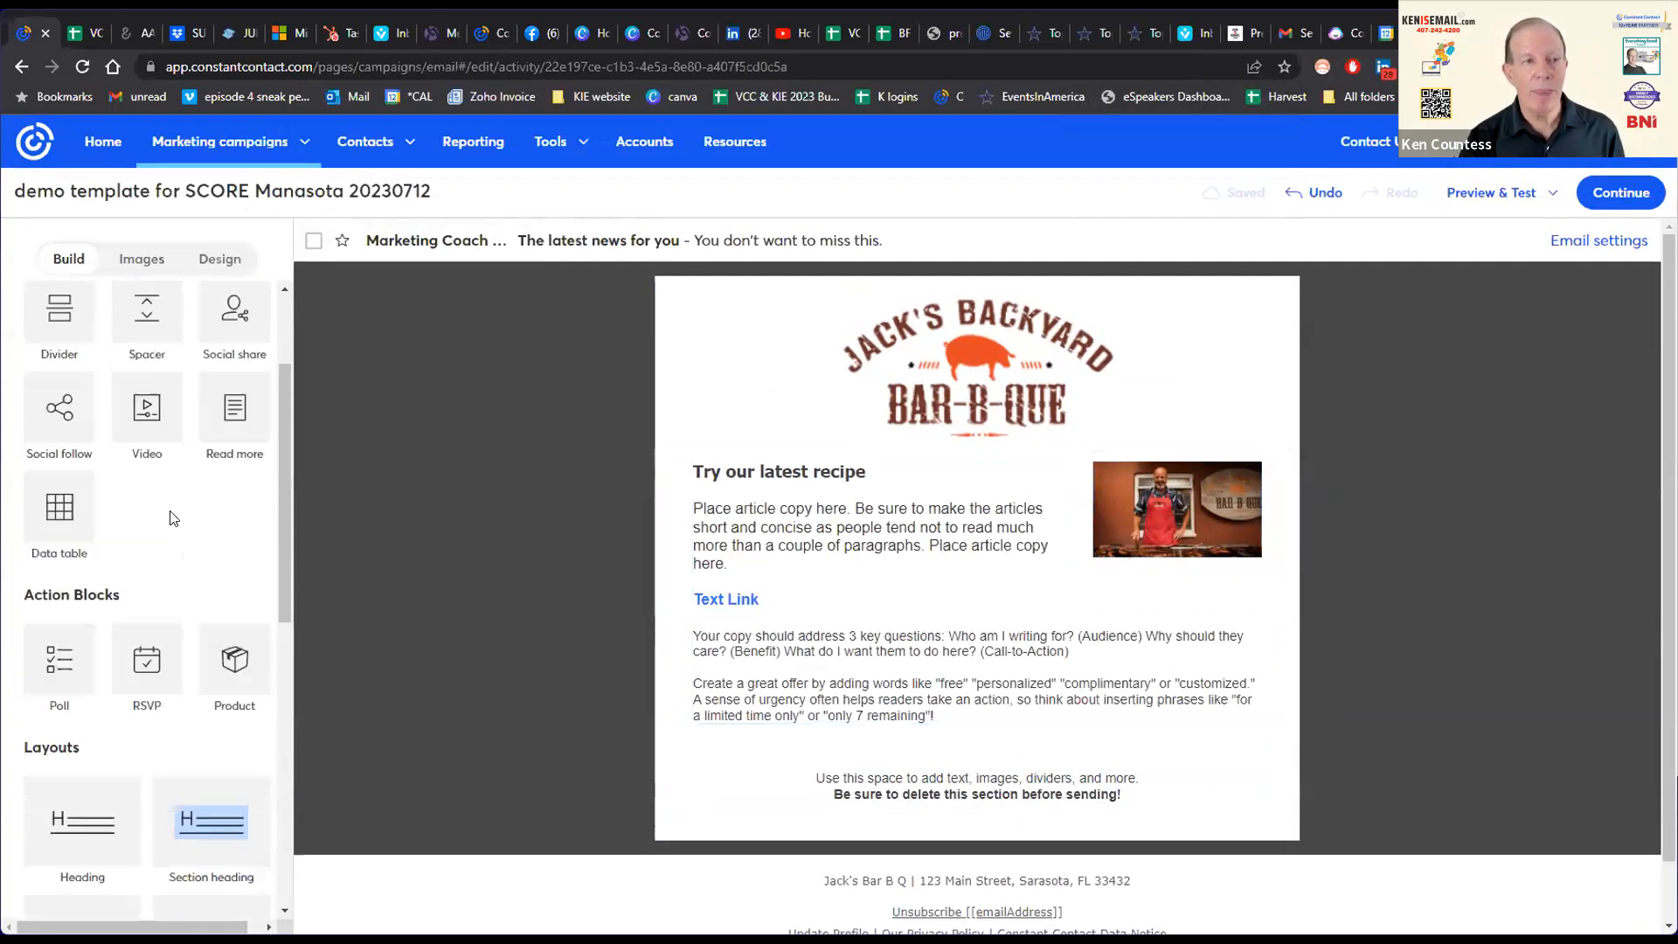
{"action": "left_click_drag", "start_coordinate": [249, 379], "coordinate": [905, 629]}
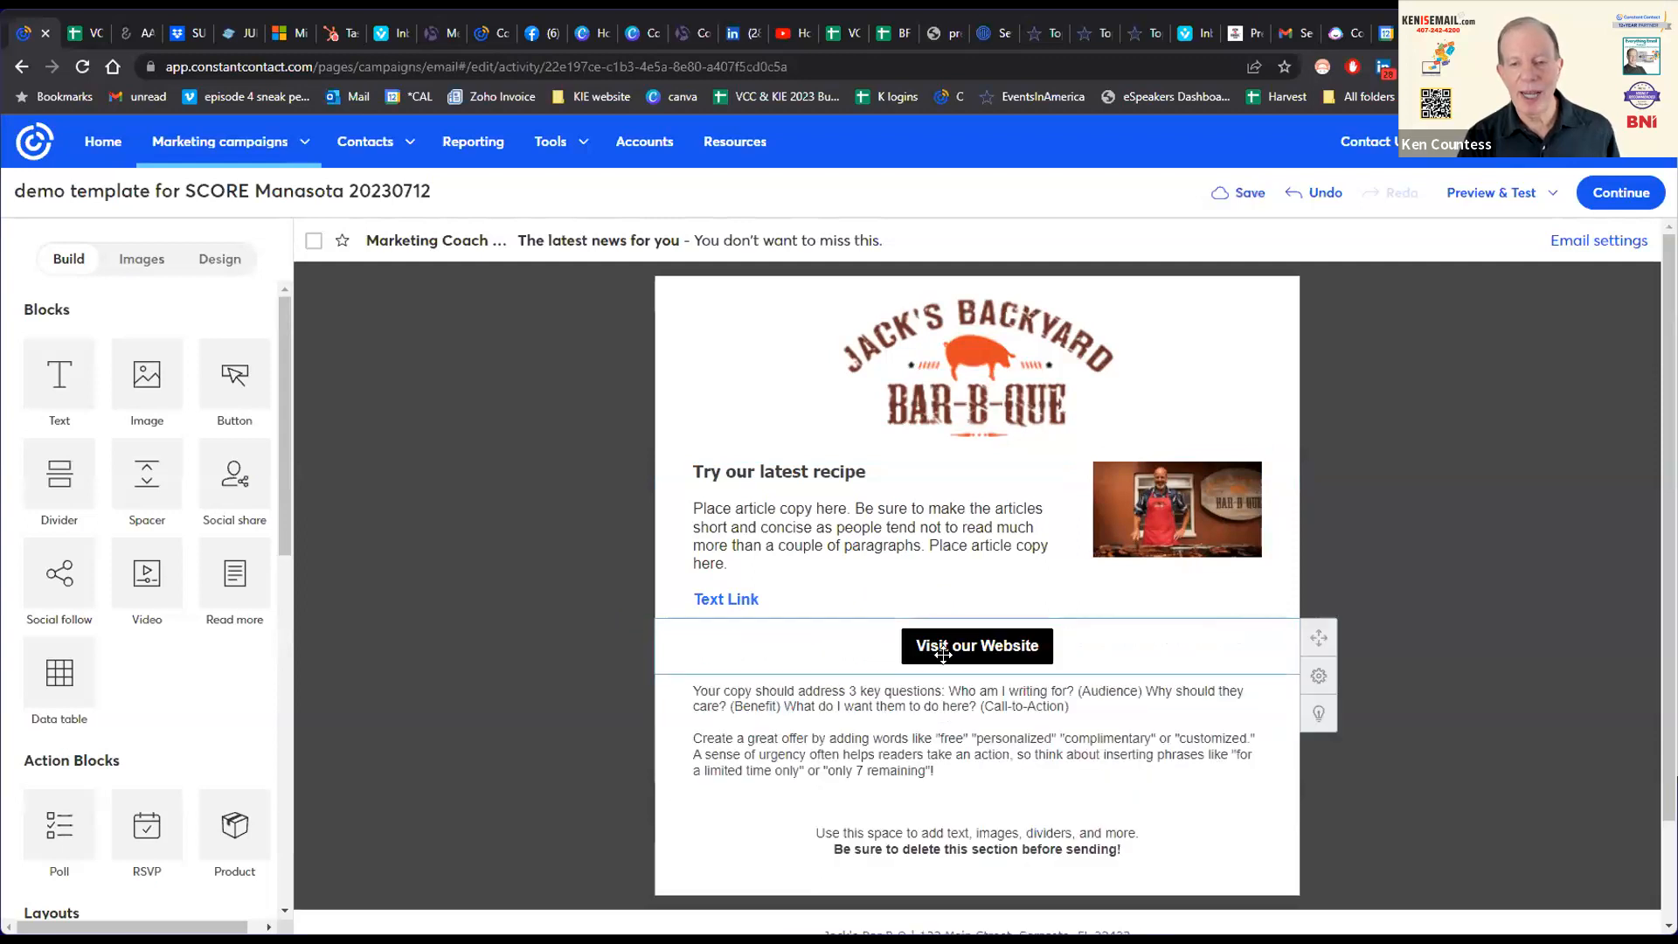
Step: Change the new button's label to "Visit our website"
{"action": "left_click", "coordinate": [940, 644]}
{"action": "triple_click", "coordinate": [939, 643]}
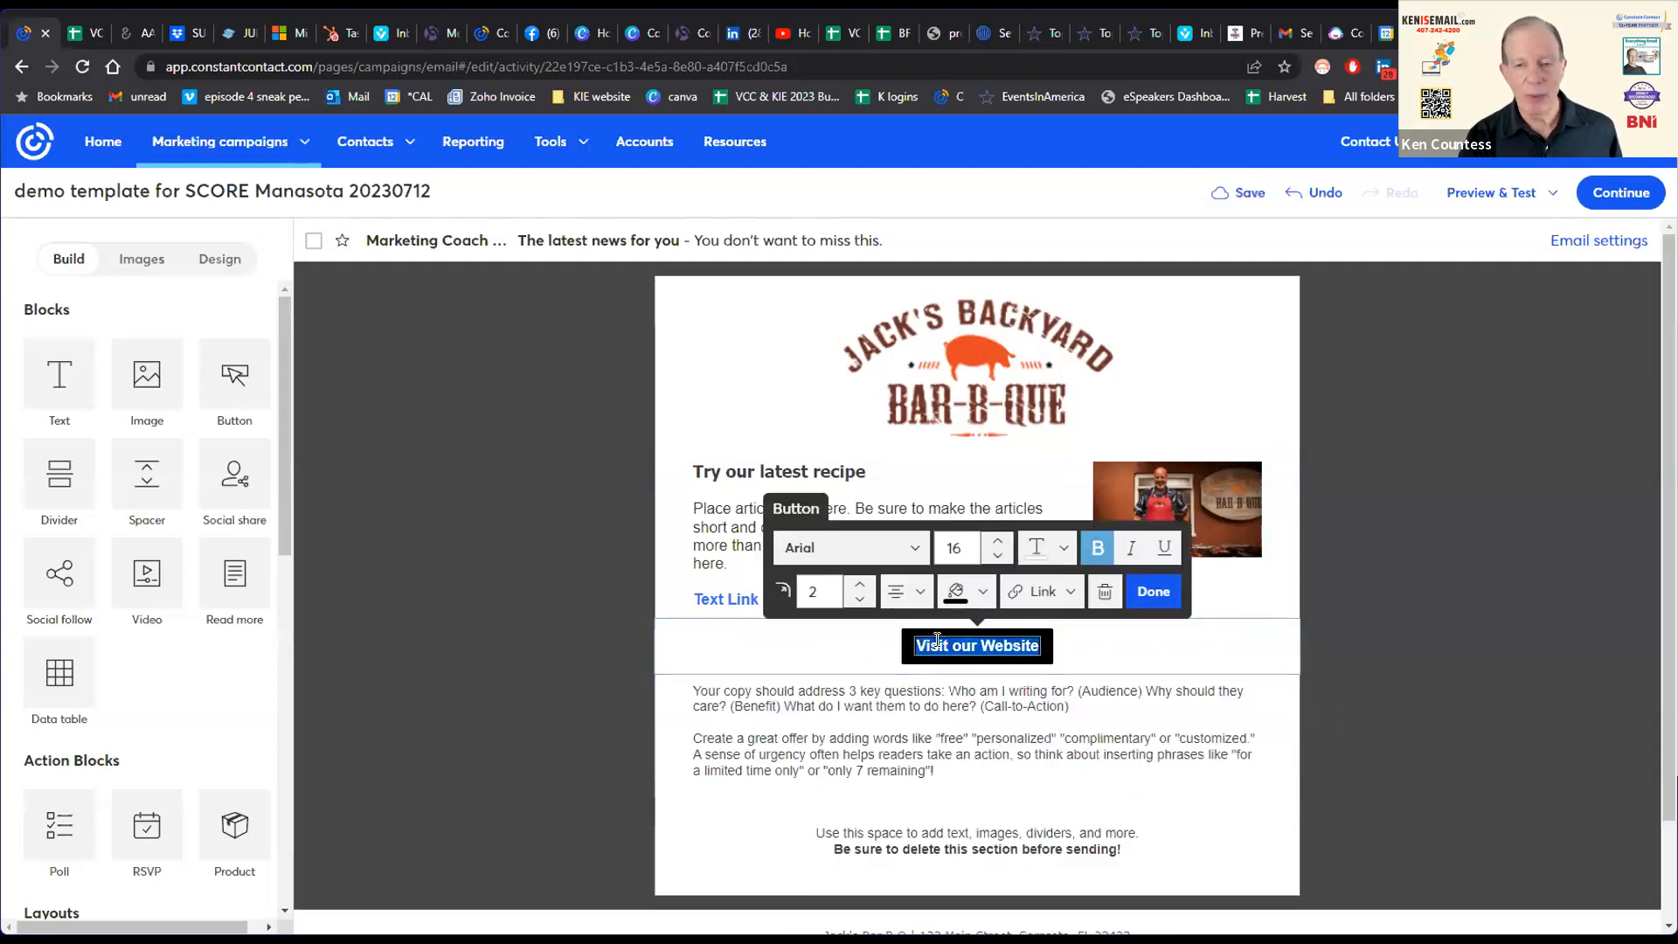
{"action": "double_click", "coordinate": [935, 641]}
{"action": "triple_click", "coordinate": [934, 636]}
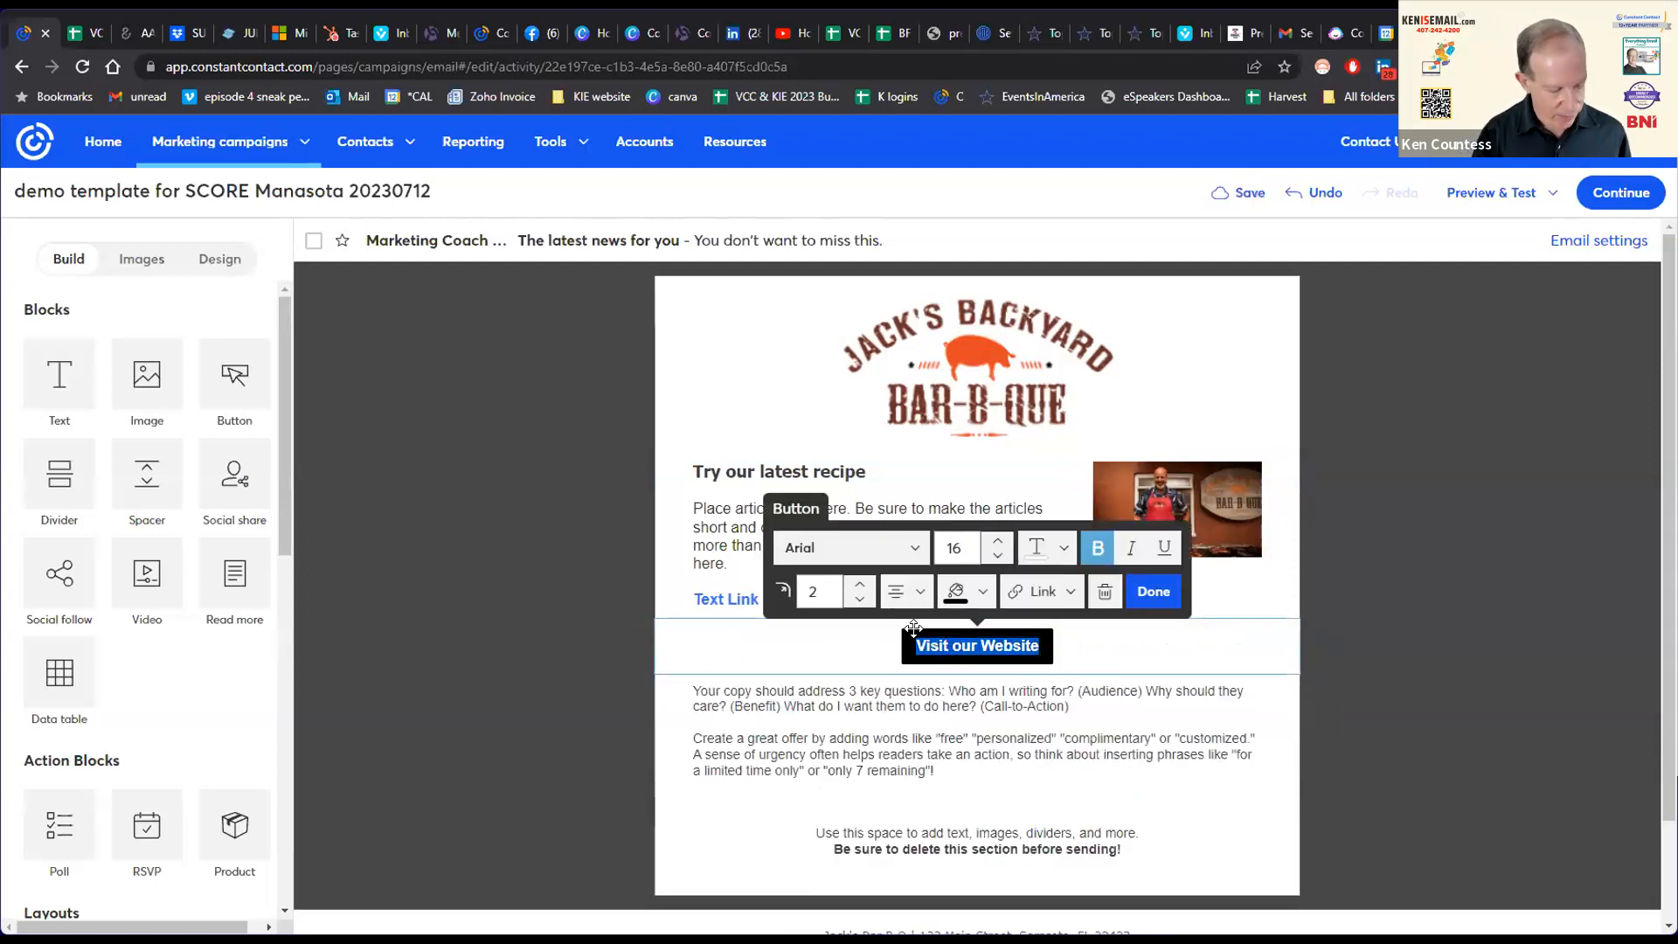
{"action": "type", "text": "Visit o"}
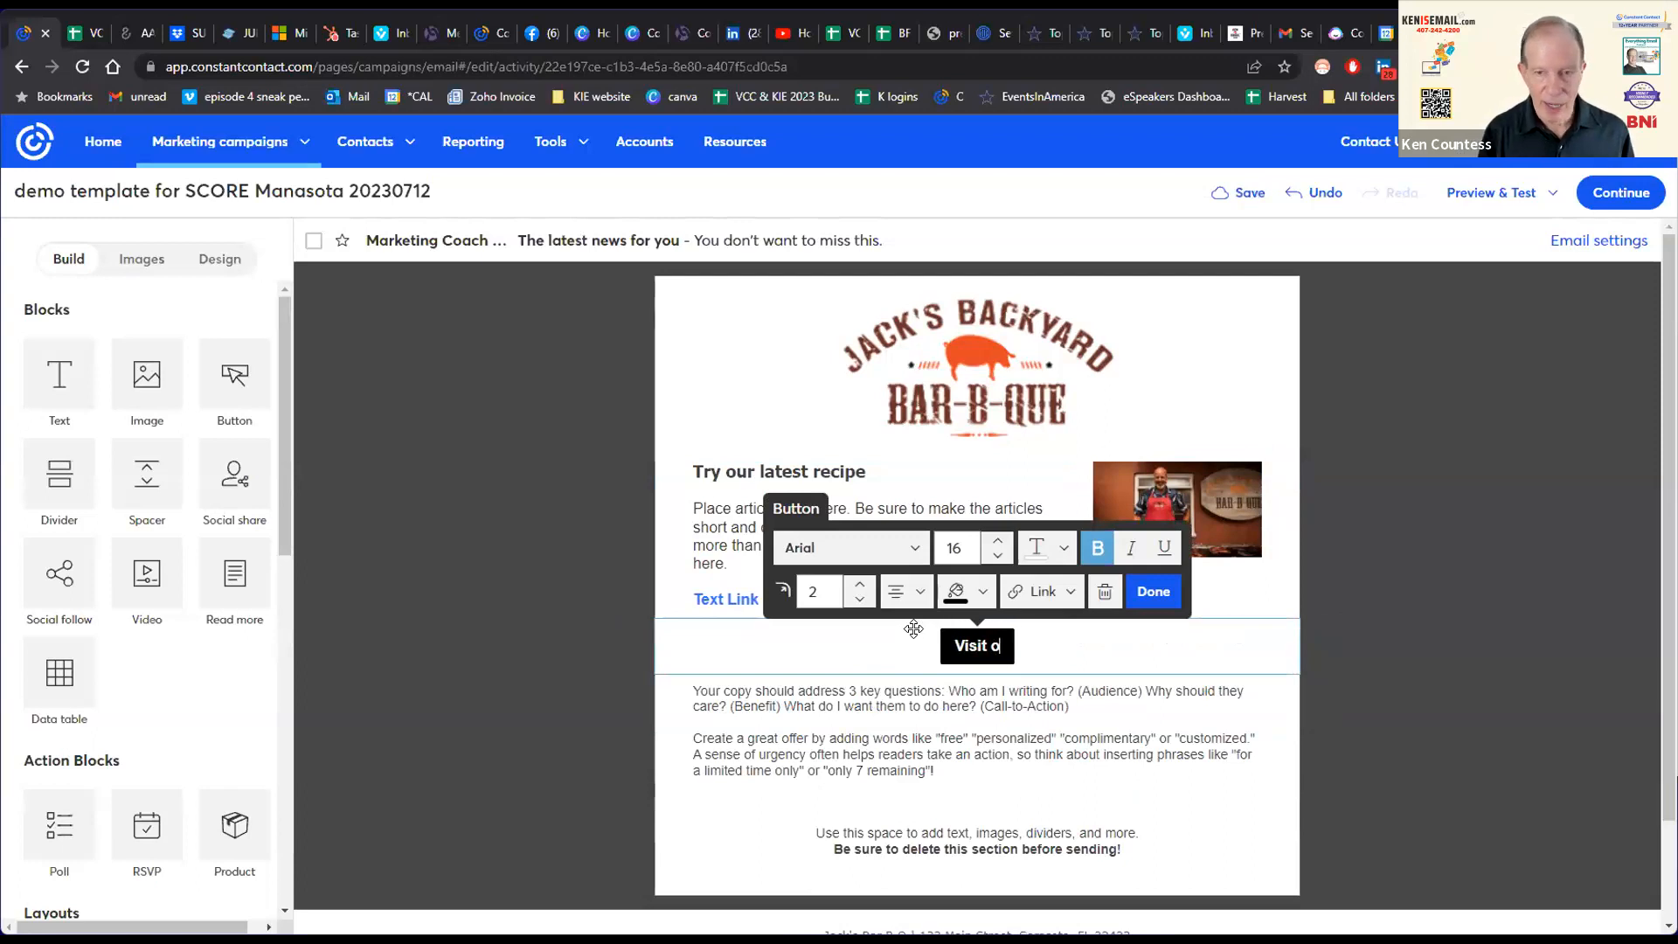
{"action": "type", "text": "ur website"}
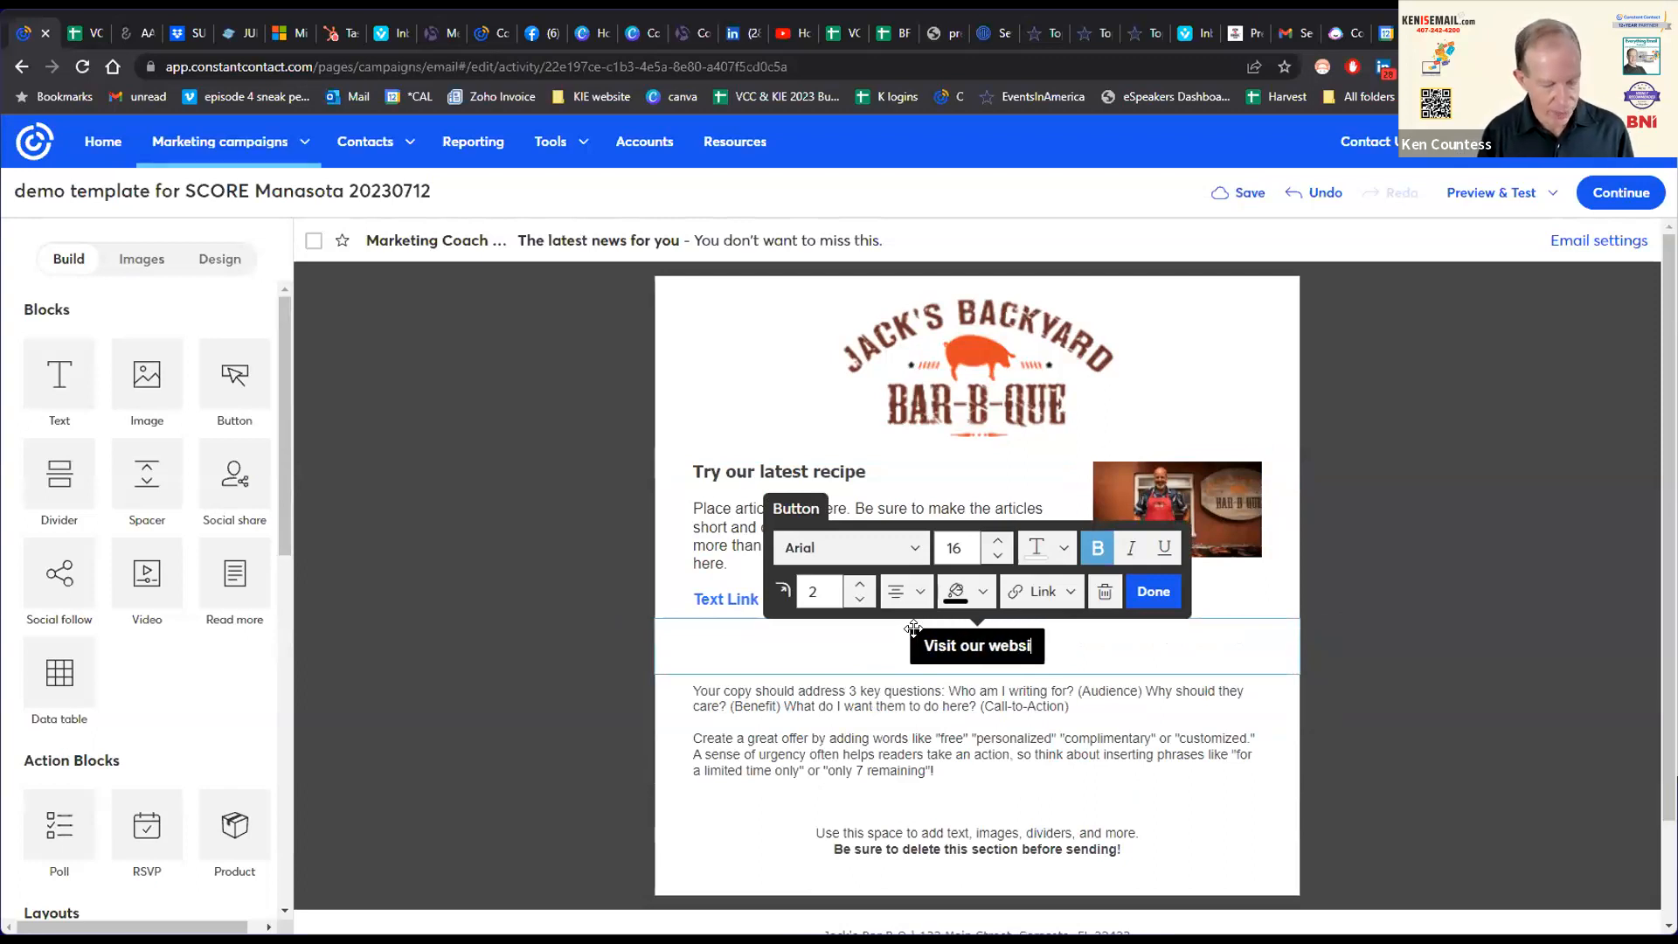
{"action": "left_click", "coordinate": [1024, 594]}
{"action": "left_click", "coordinate": [1071, 634]}
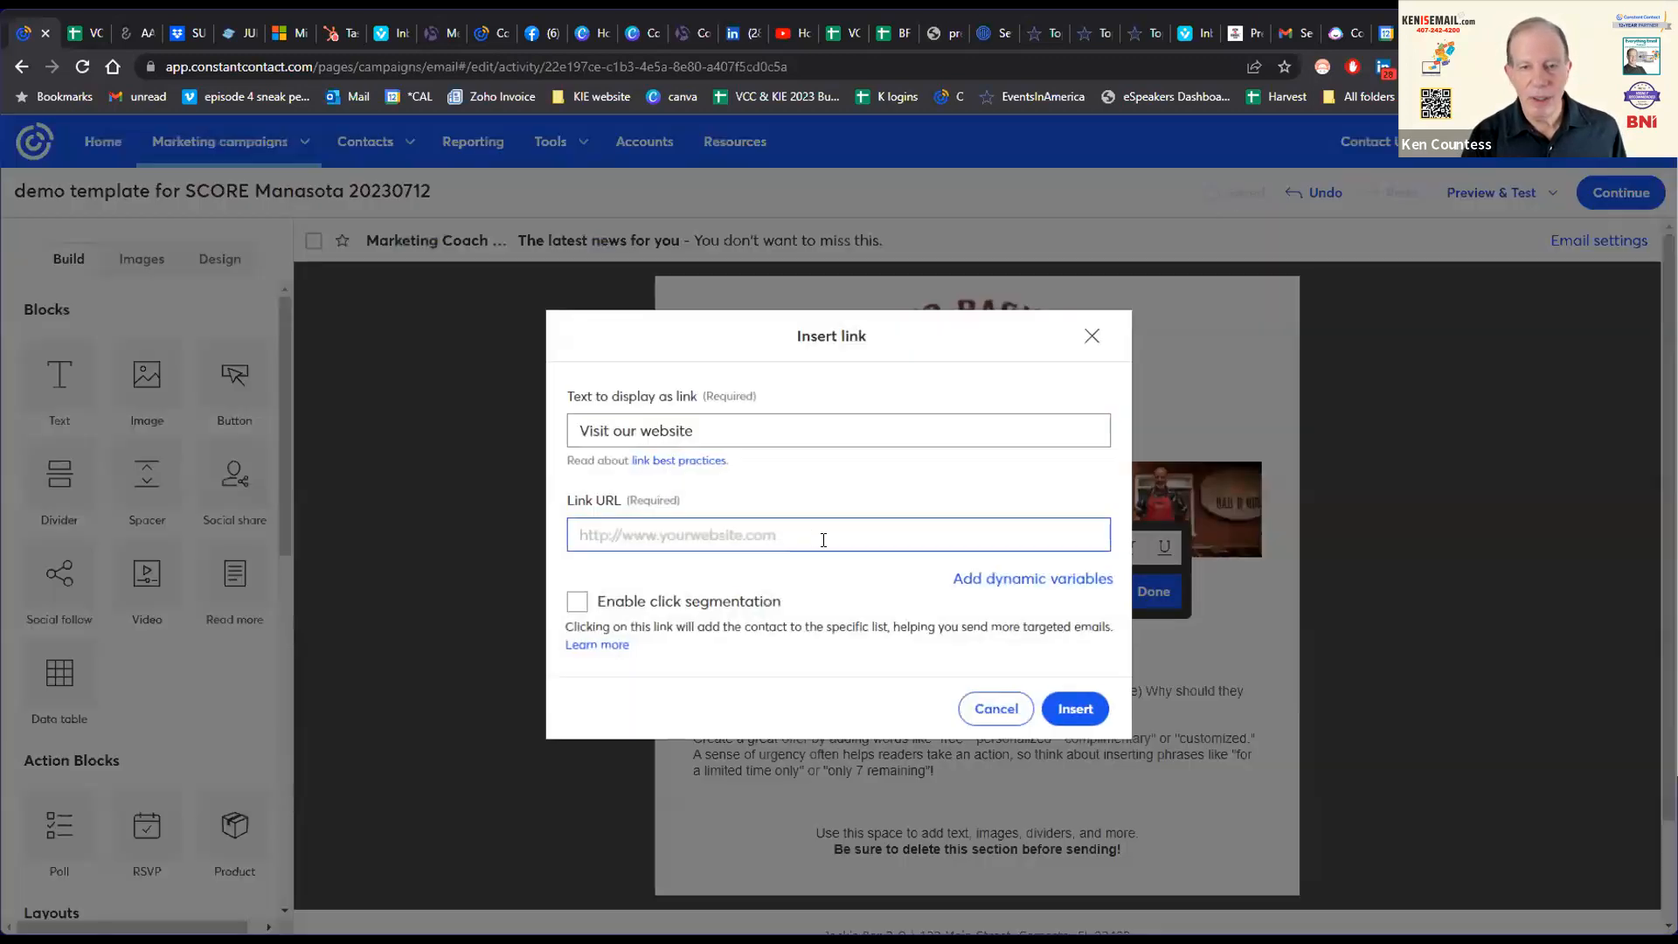
{"action": "left_click", "coordinate": [795, 533]}
{"action": "type", "text": "http://"}
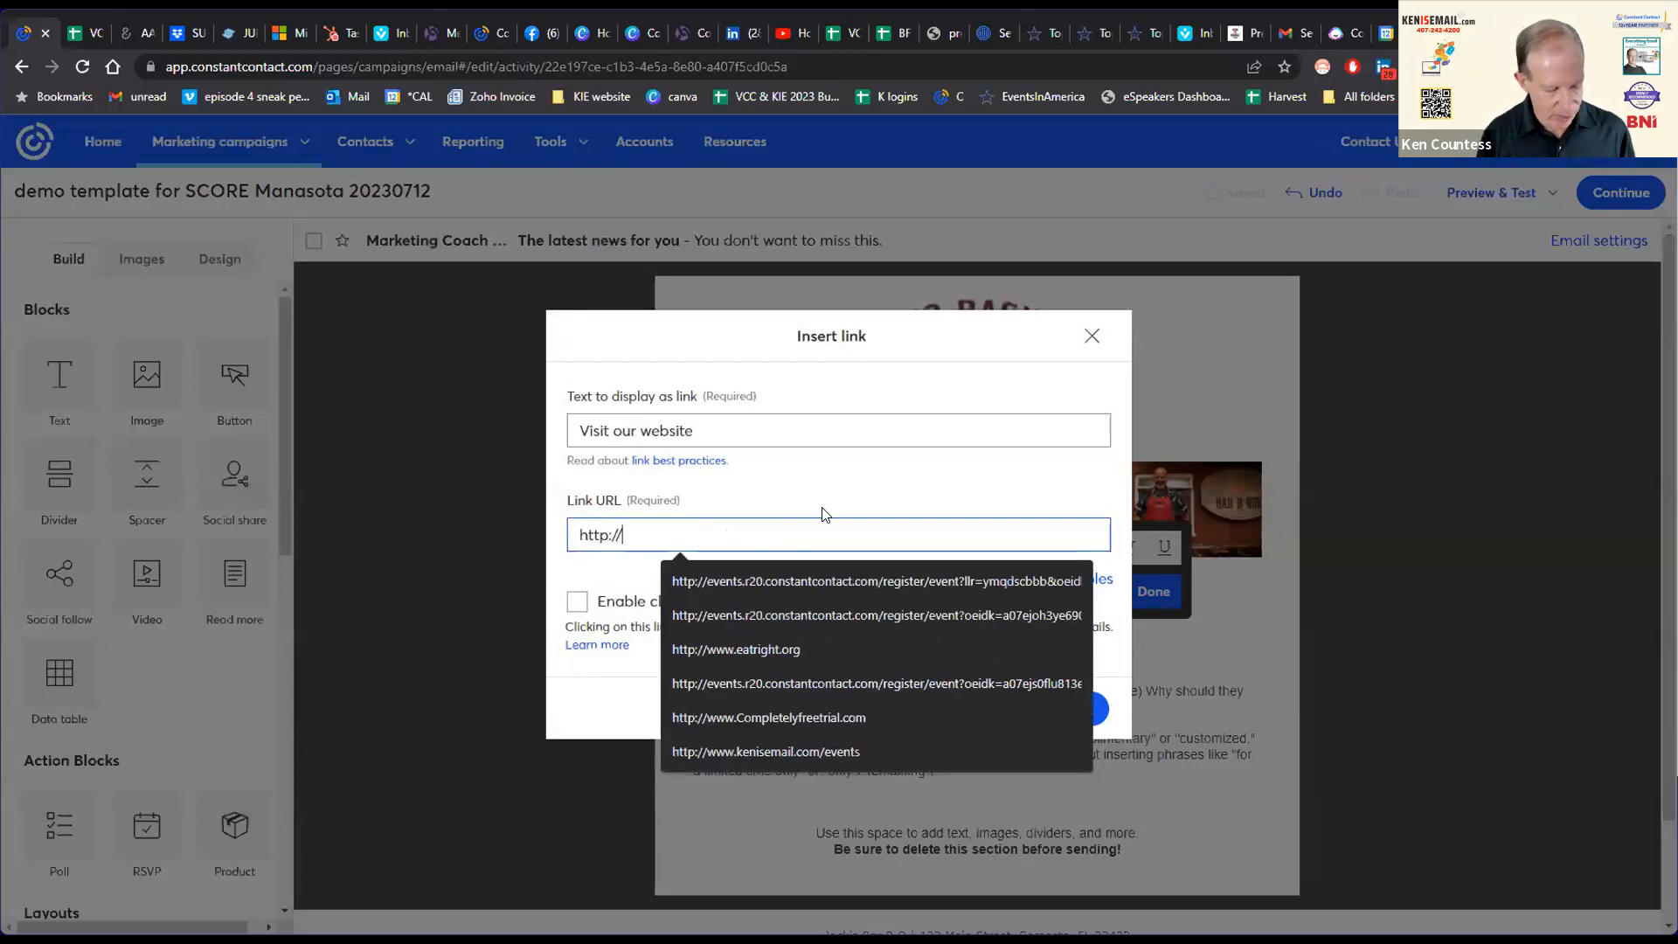
{"action": "type", "text": "www.jacksbbq.com"}
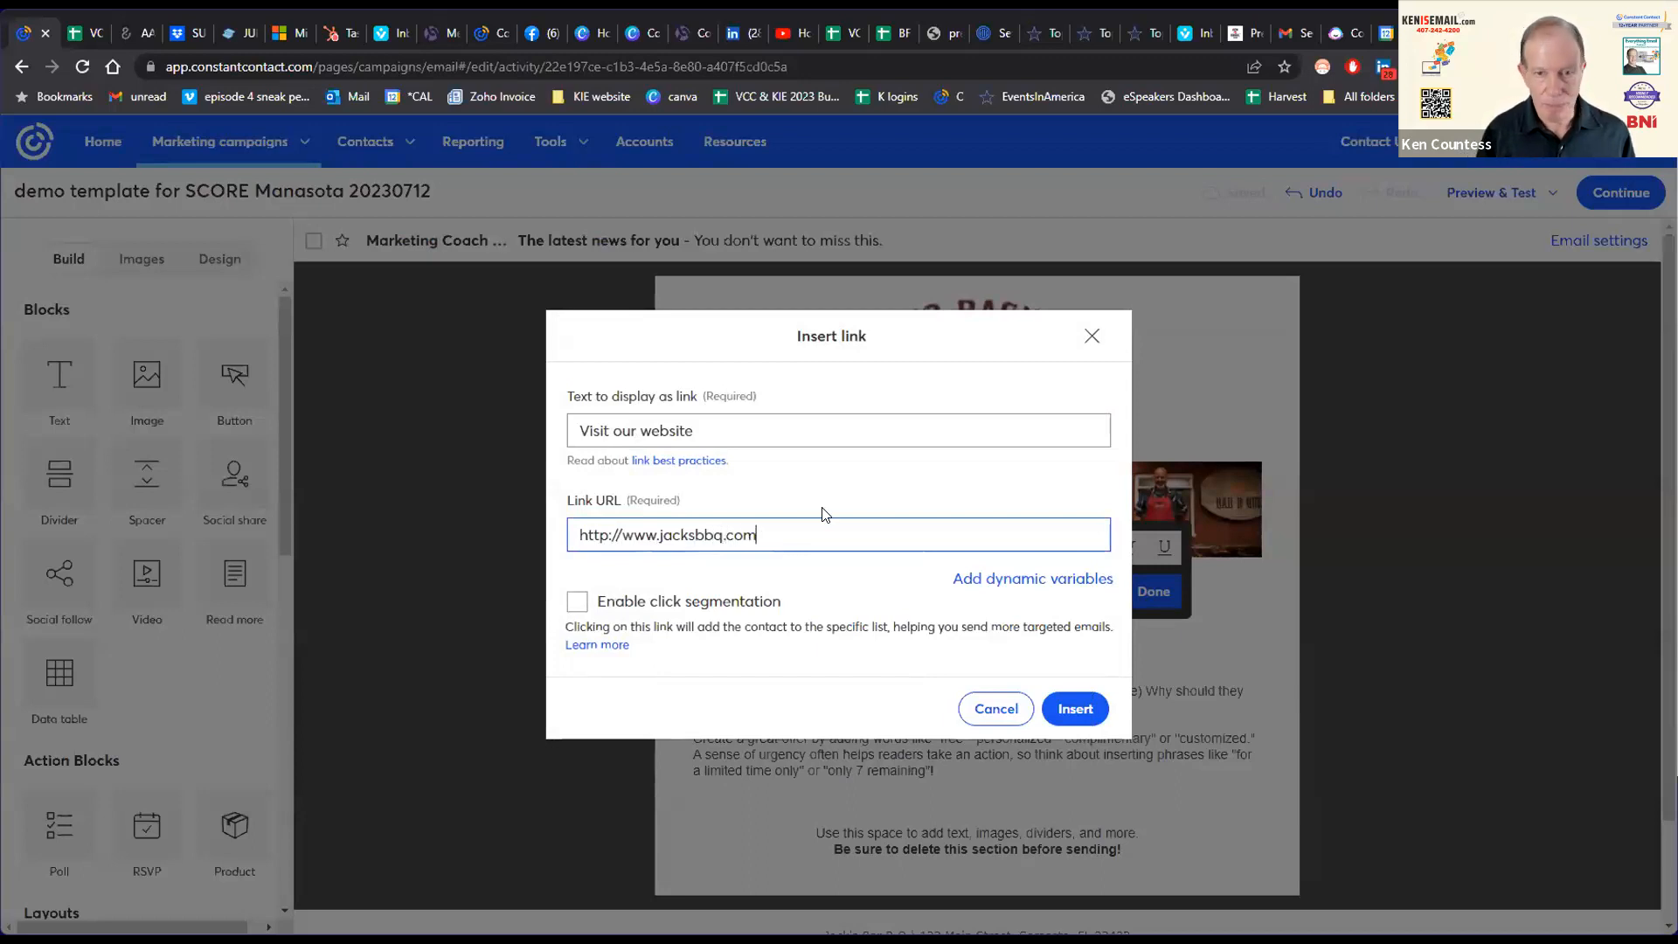
{"action": "left_click", "coordinate": [1074, 708]}
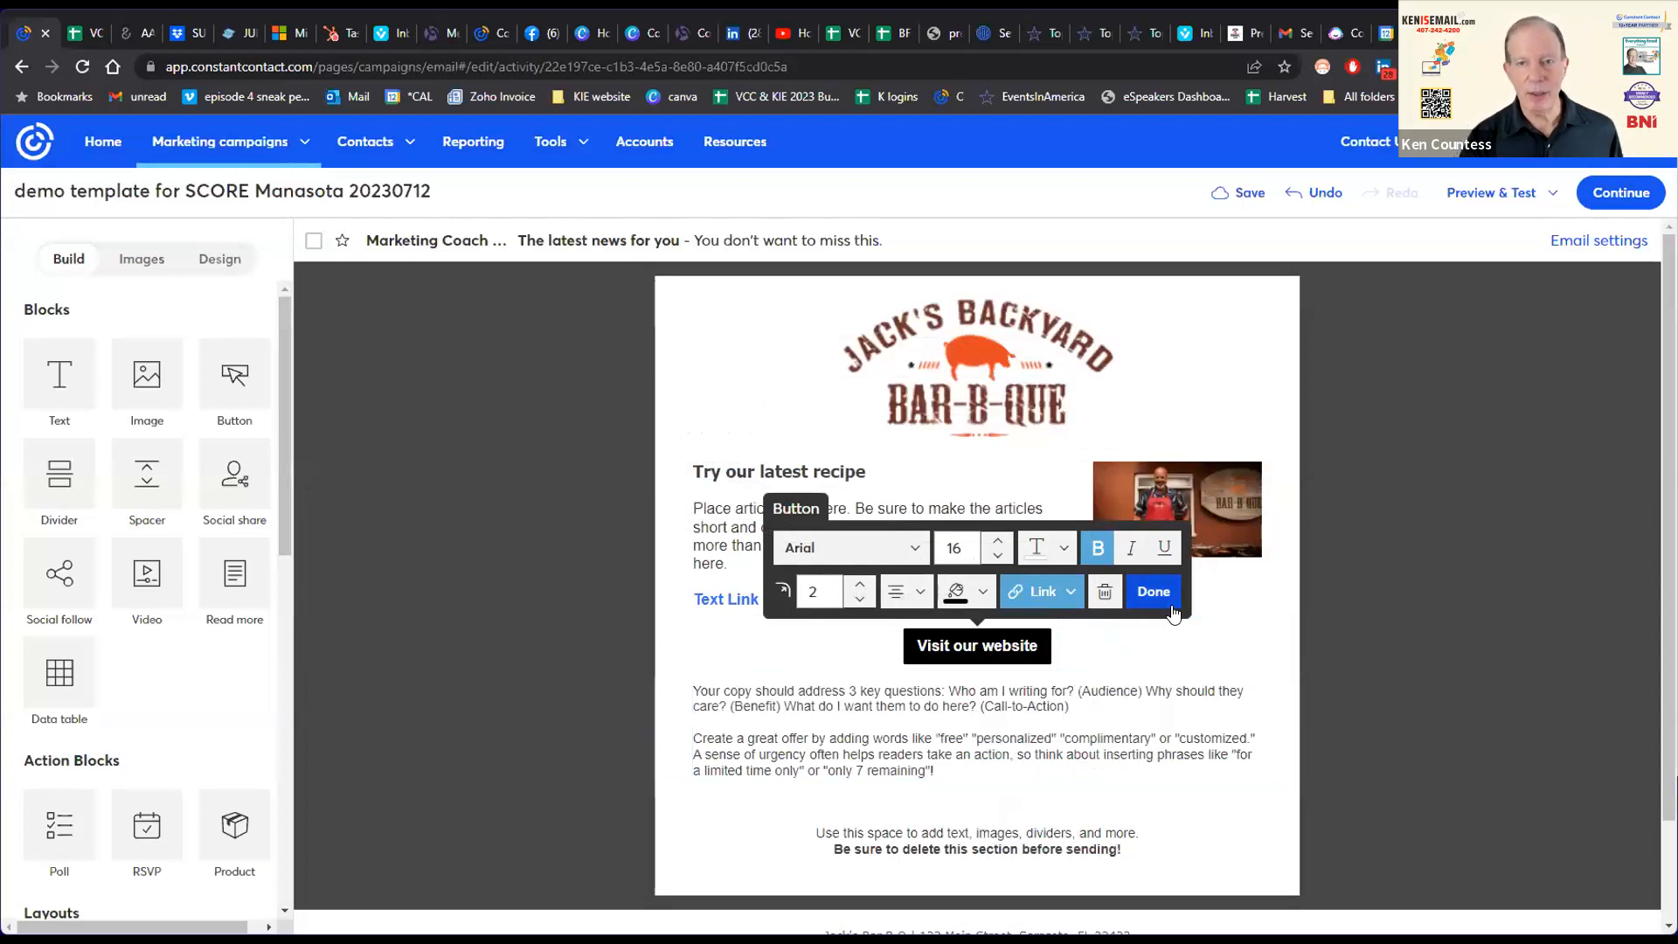
Step: Try to replace the From Name in the email settings with a Jack's BBQ sender name, and save the settings
{"action": "left_click", "coordinate": [757, 252]}
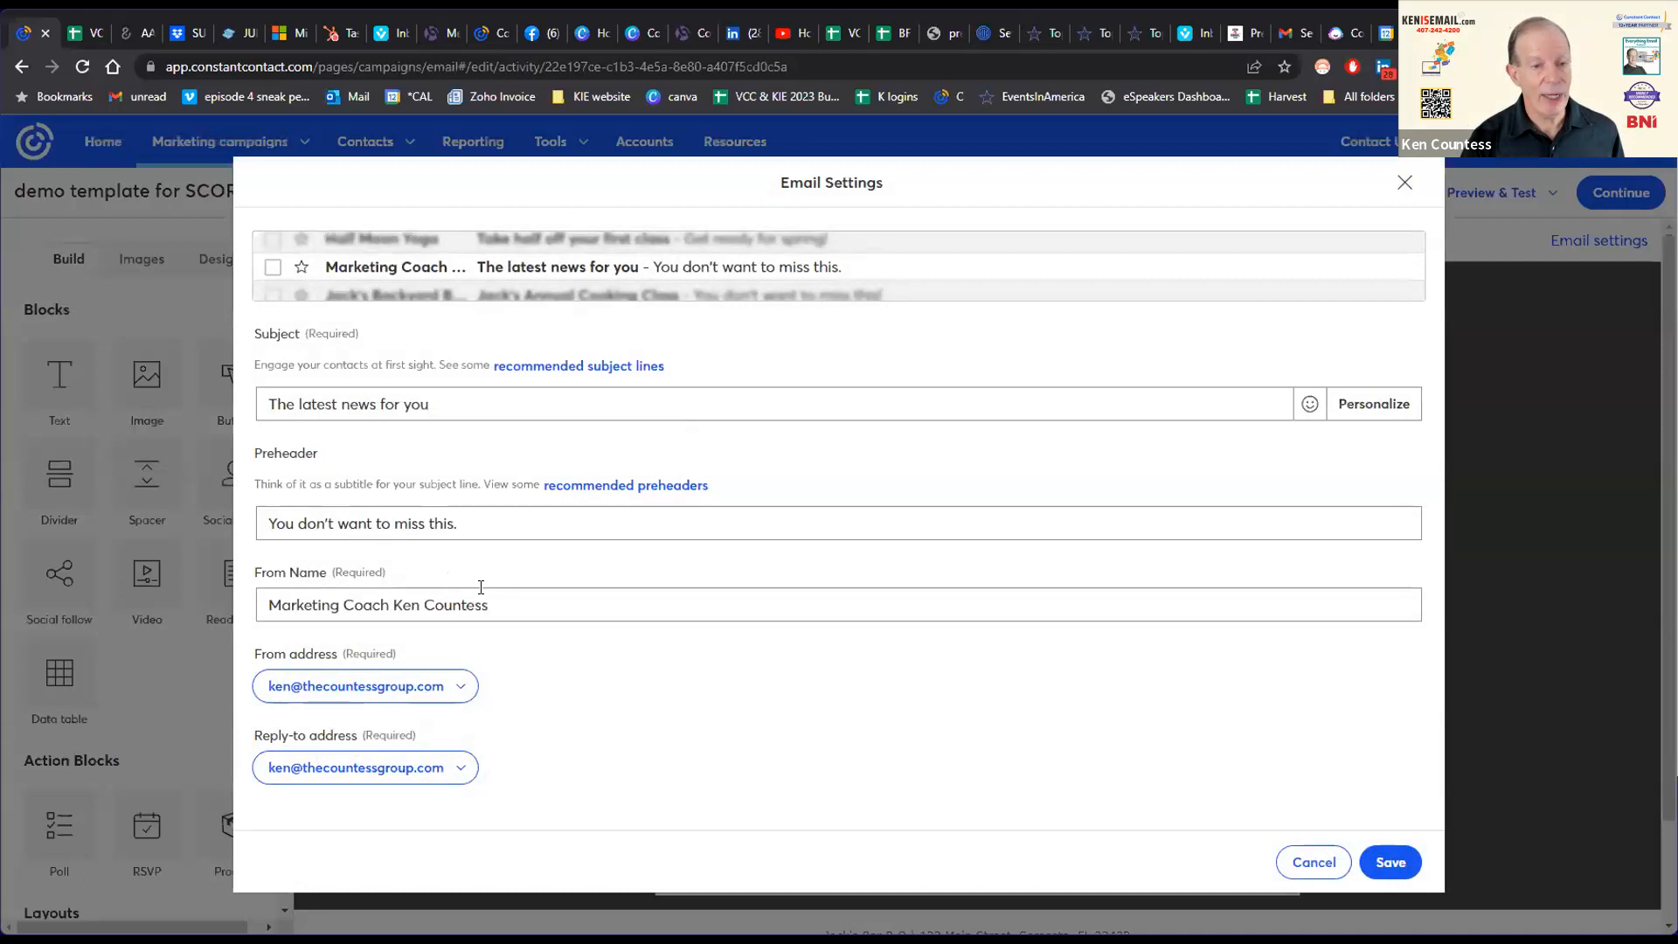
{"action": "left_click_drag", "start_coordinate": [486, 604], "coordinate": [244, 614]}
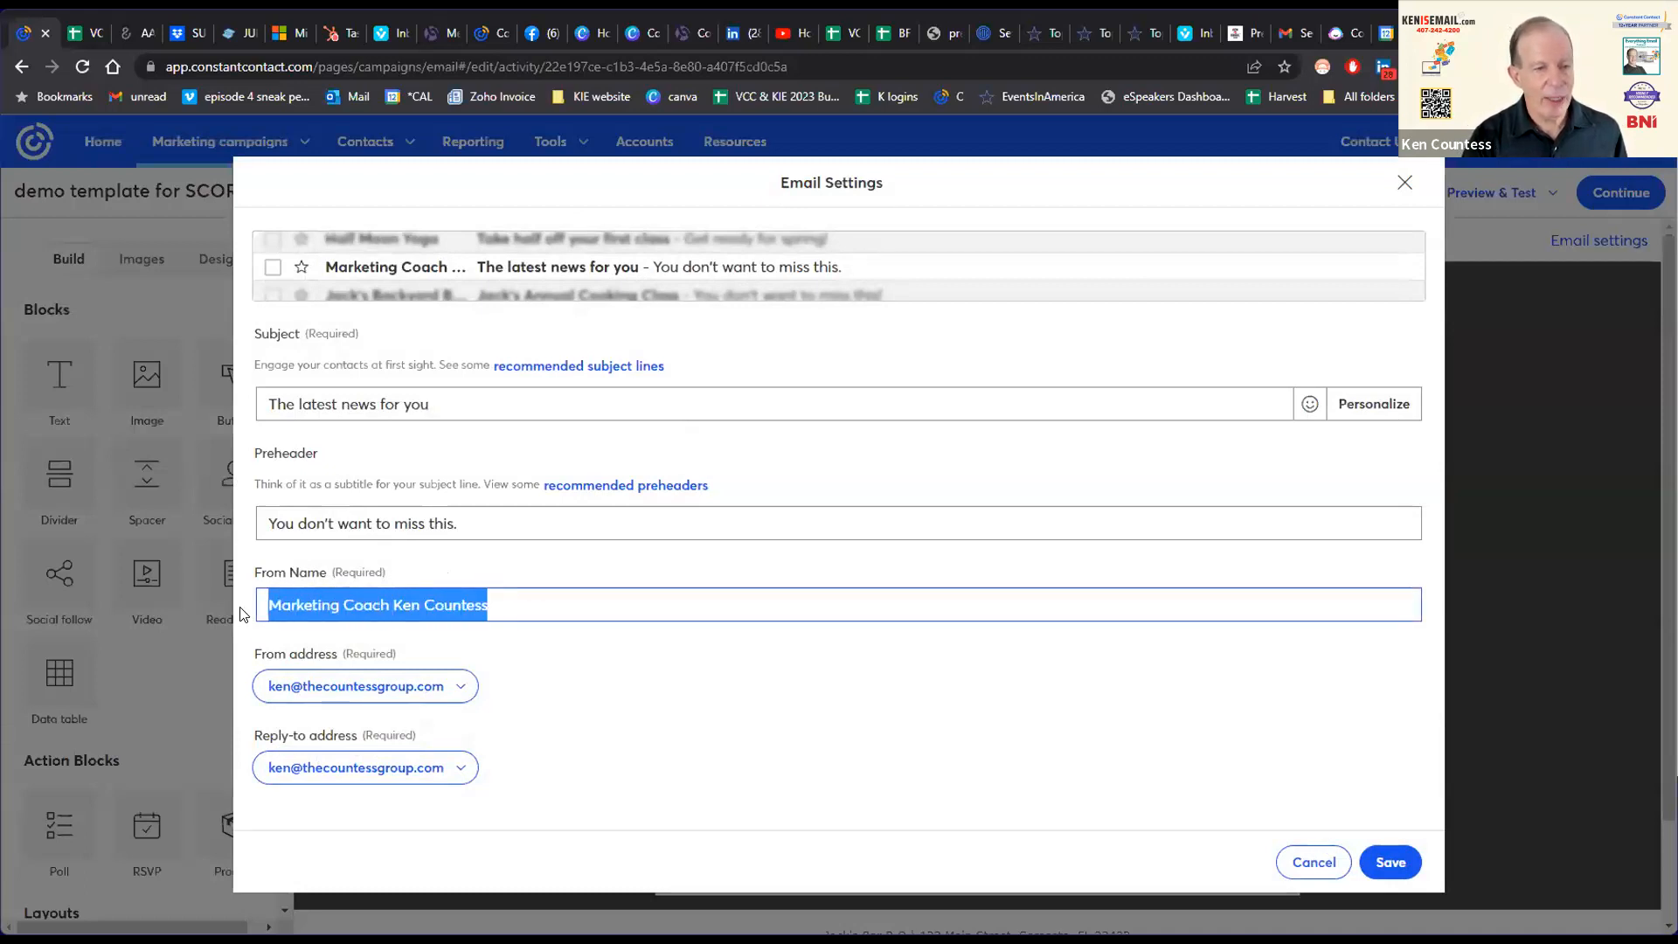
{"action": "type", "text": "Jack"}
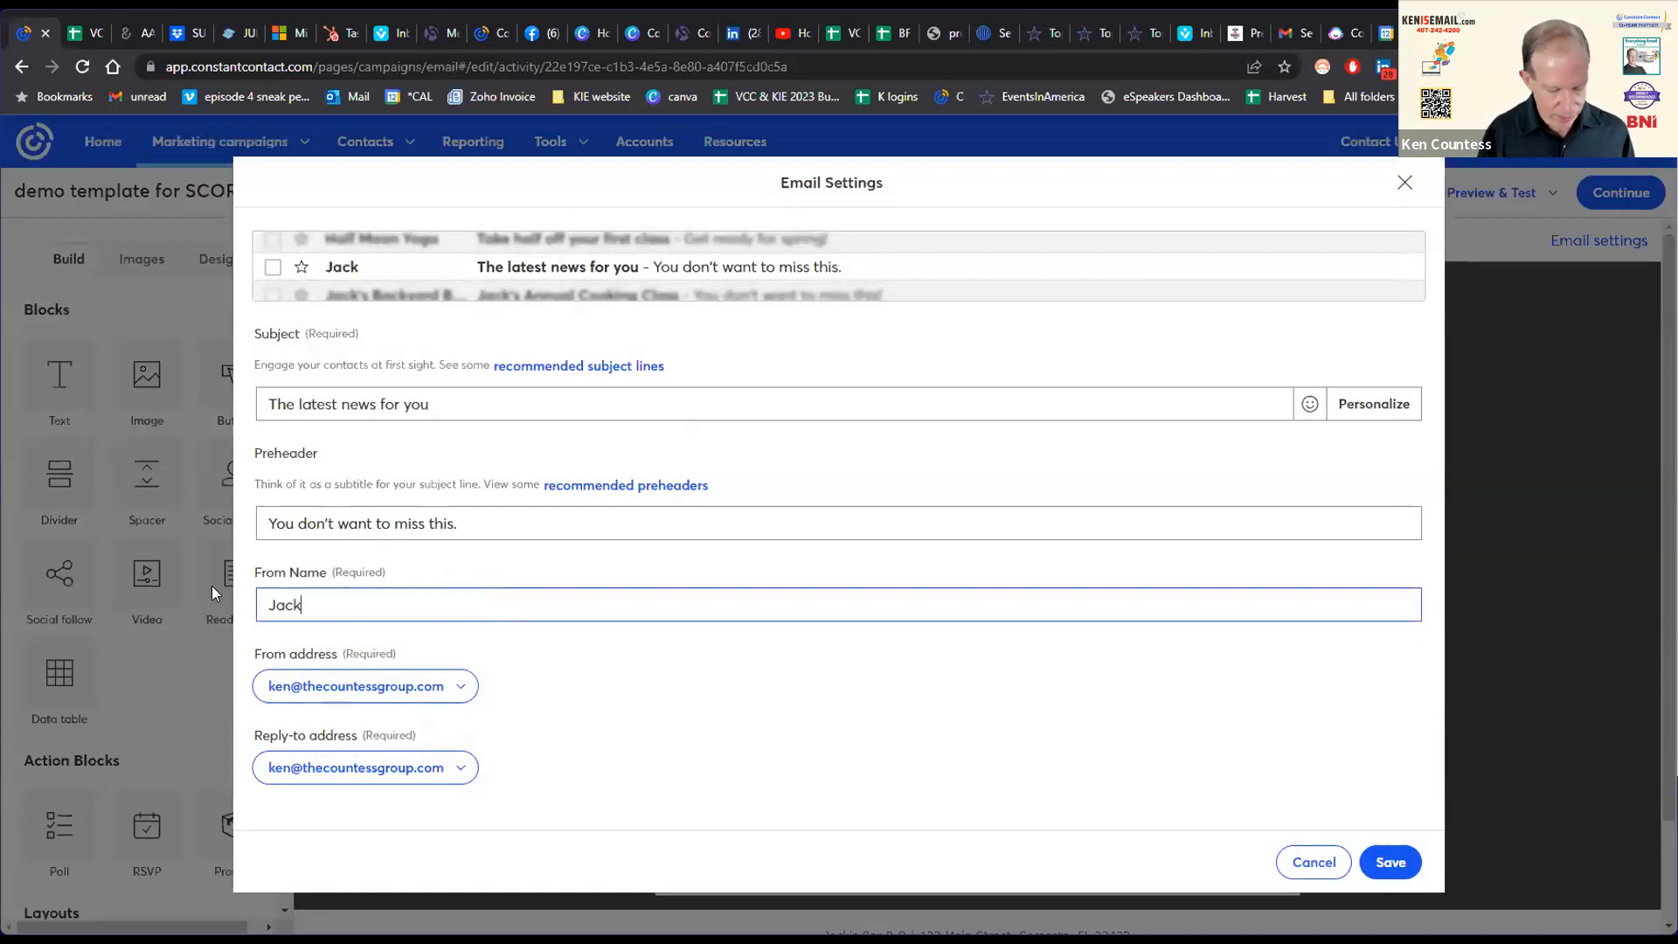
{"action": "type", "text": " at Jack's"}
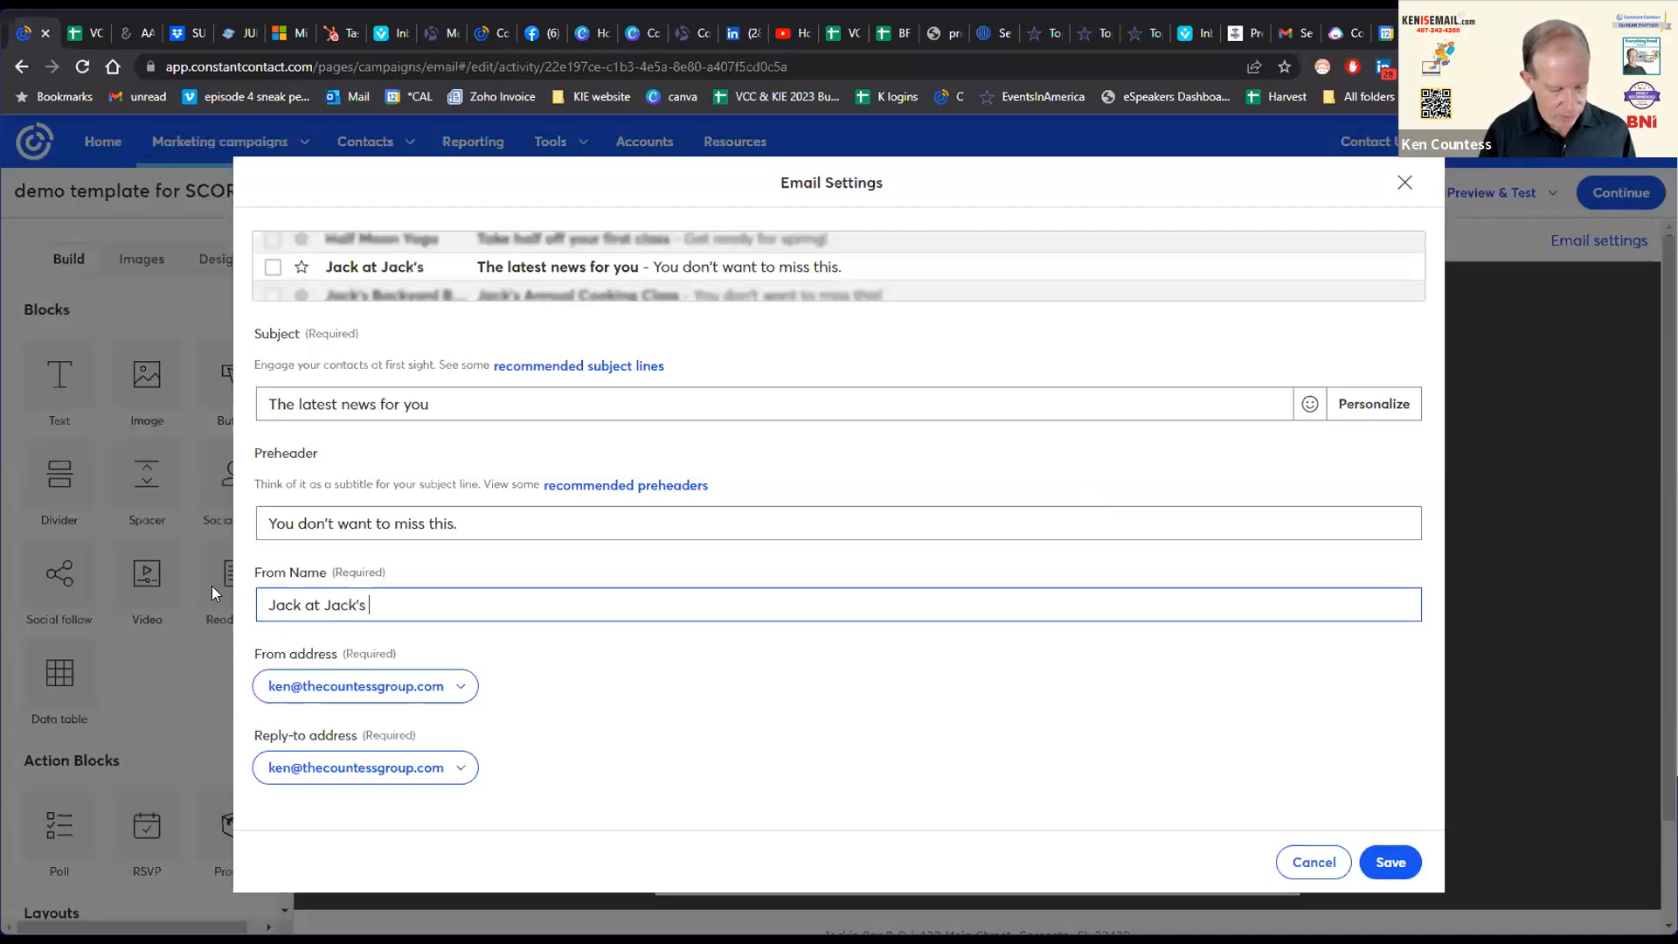
{"action": "key", "text": "ctrl+z"}
{"action": "type", "text": "BBQ"}
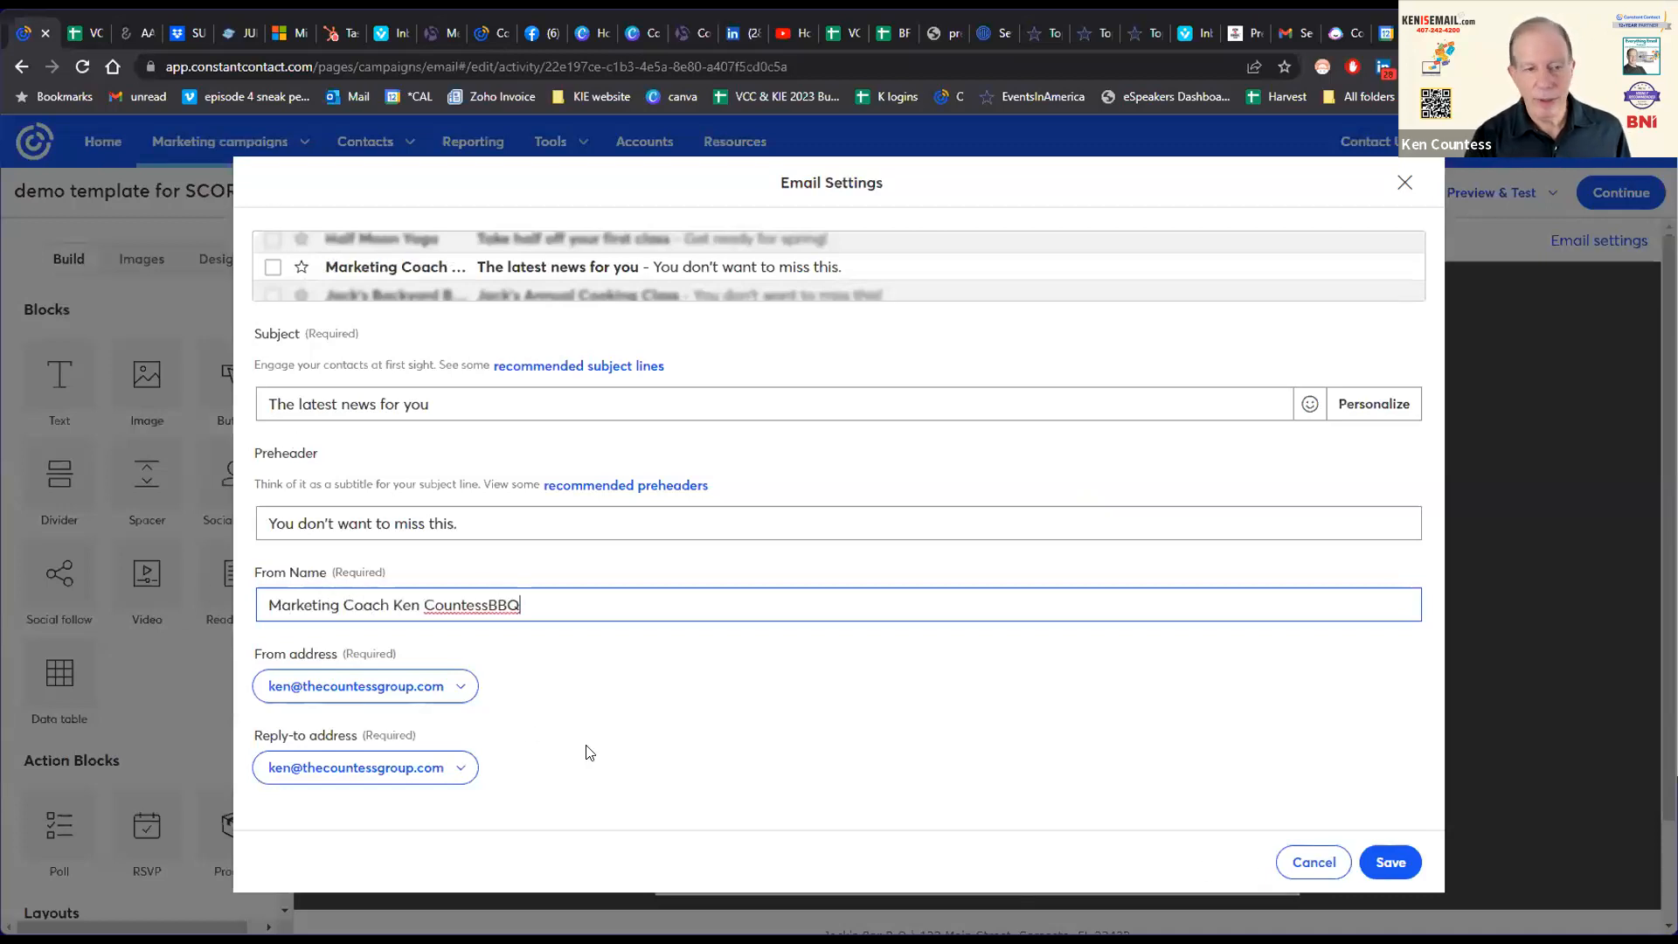
{"action": "left_click", "coordinate": [430, 684]}
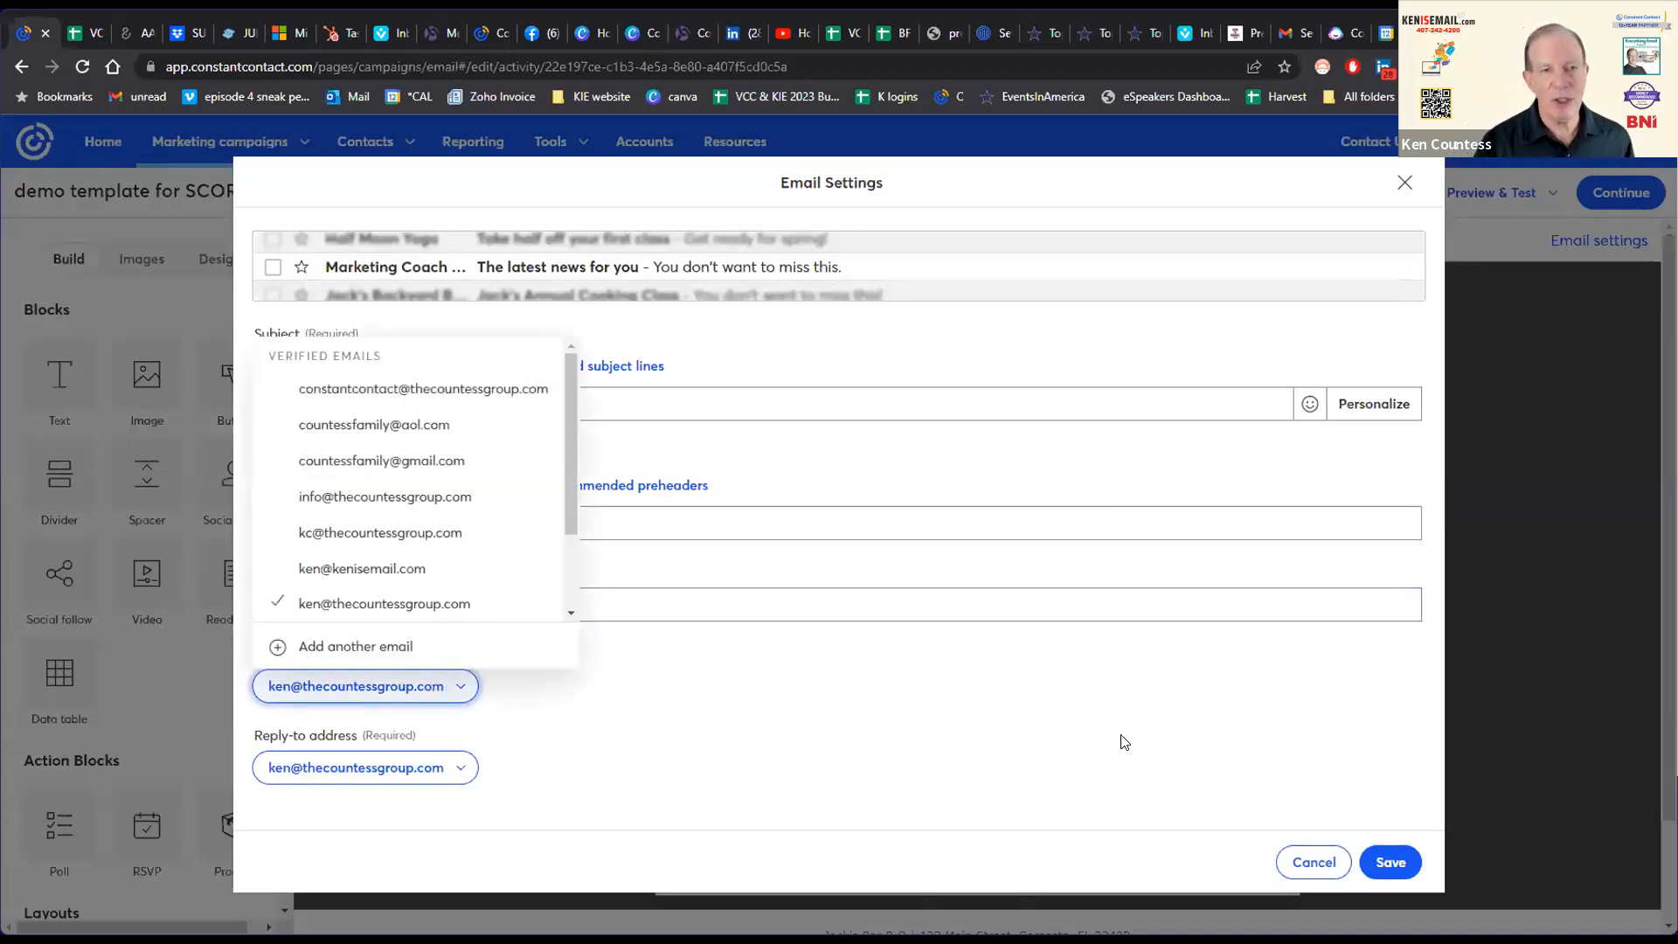
{"action": "left_click", "coordinate": [1376, 862]}
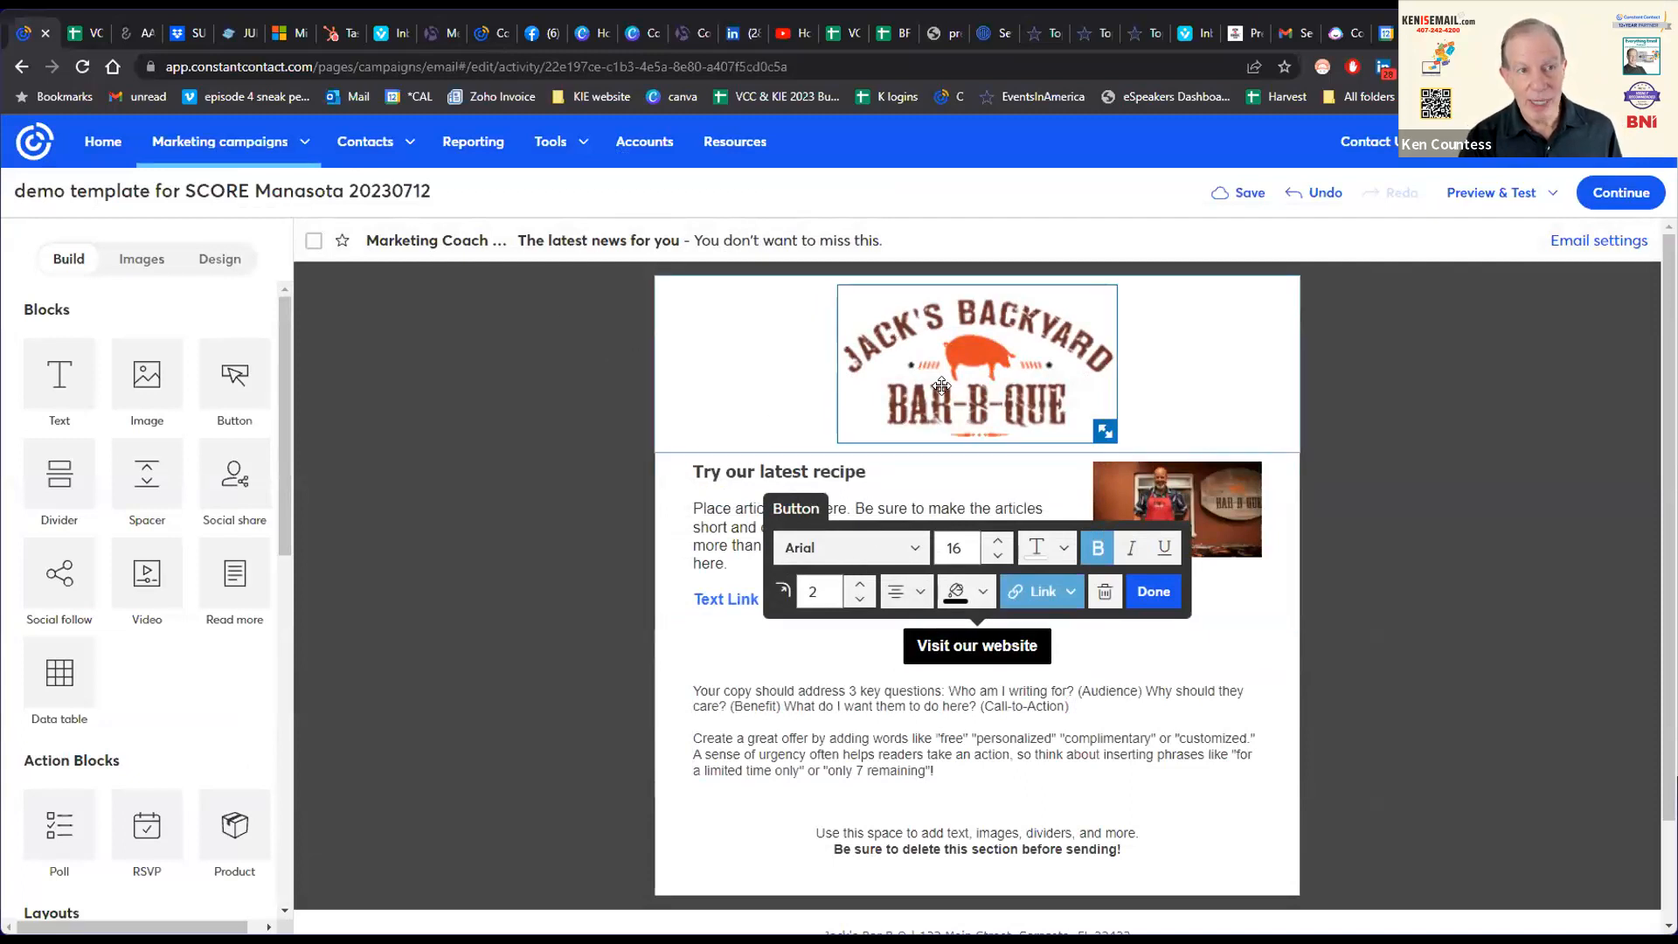
Step: Replace the From Name in the email settings with "Jack's BBQ" and save the settings
{"action": "left_click", "coordinate": [477, 229]}
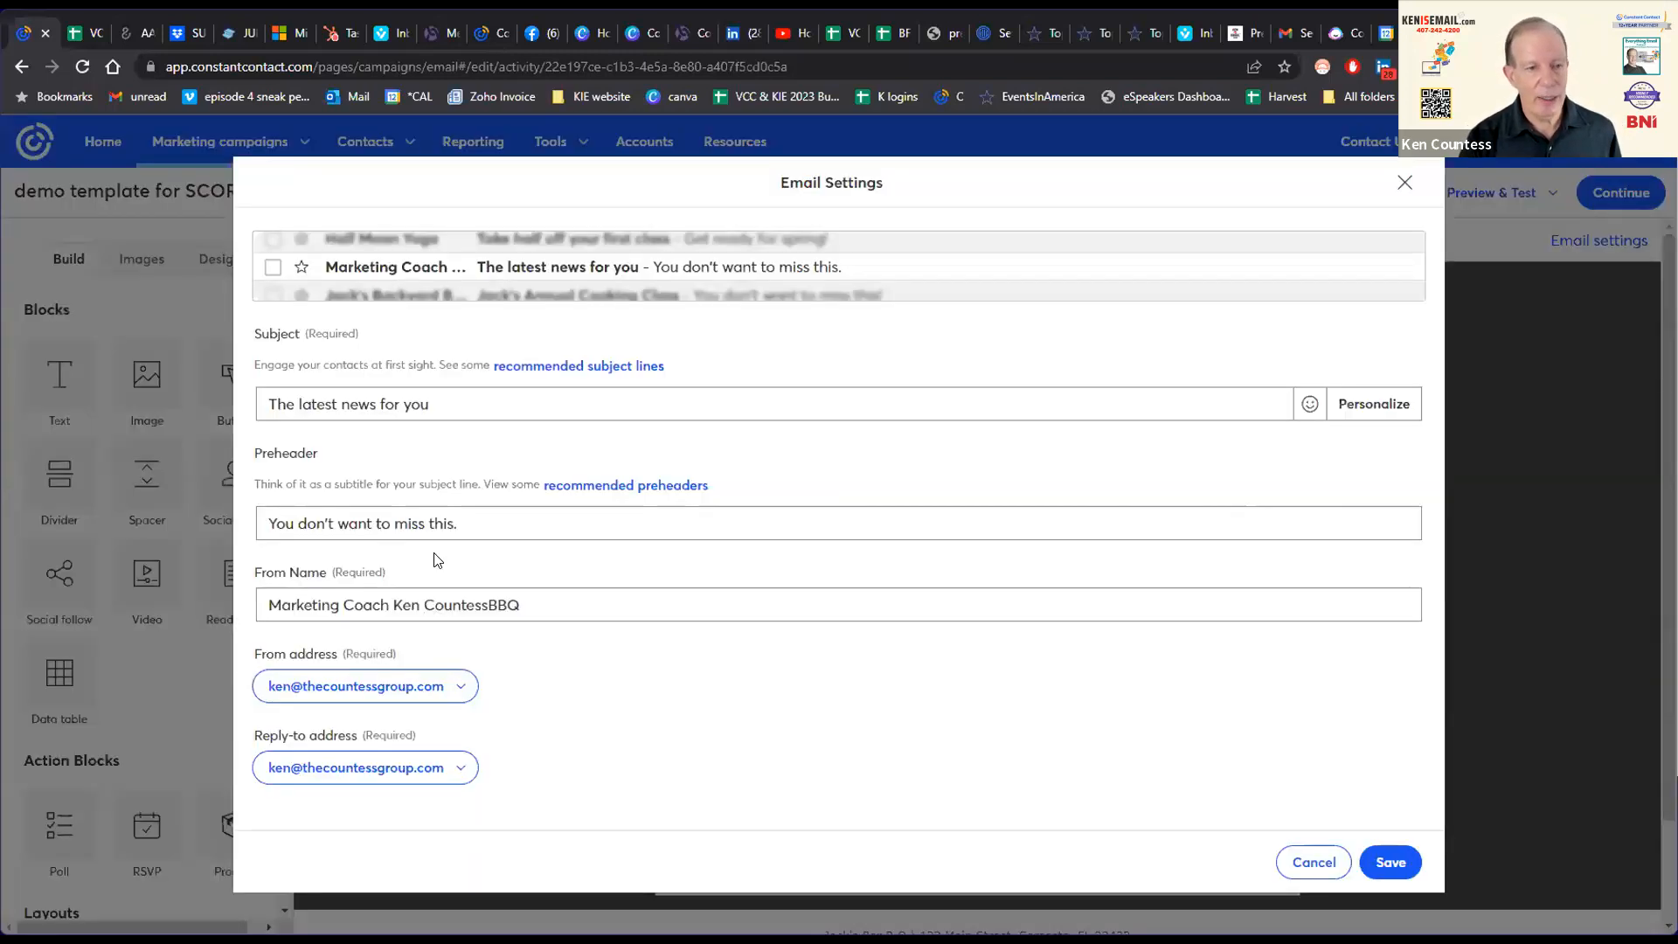
{"action": "left_click_drag", "start_coordinate": [482, 607], "coordinate": [250, 603]}
{"action": "key", "text": "BackSpace"}
{"action": "key", "text": "ctrl+z"}
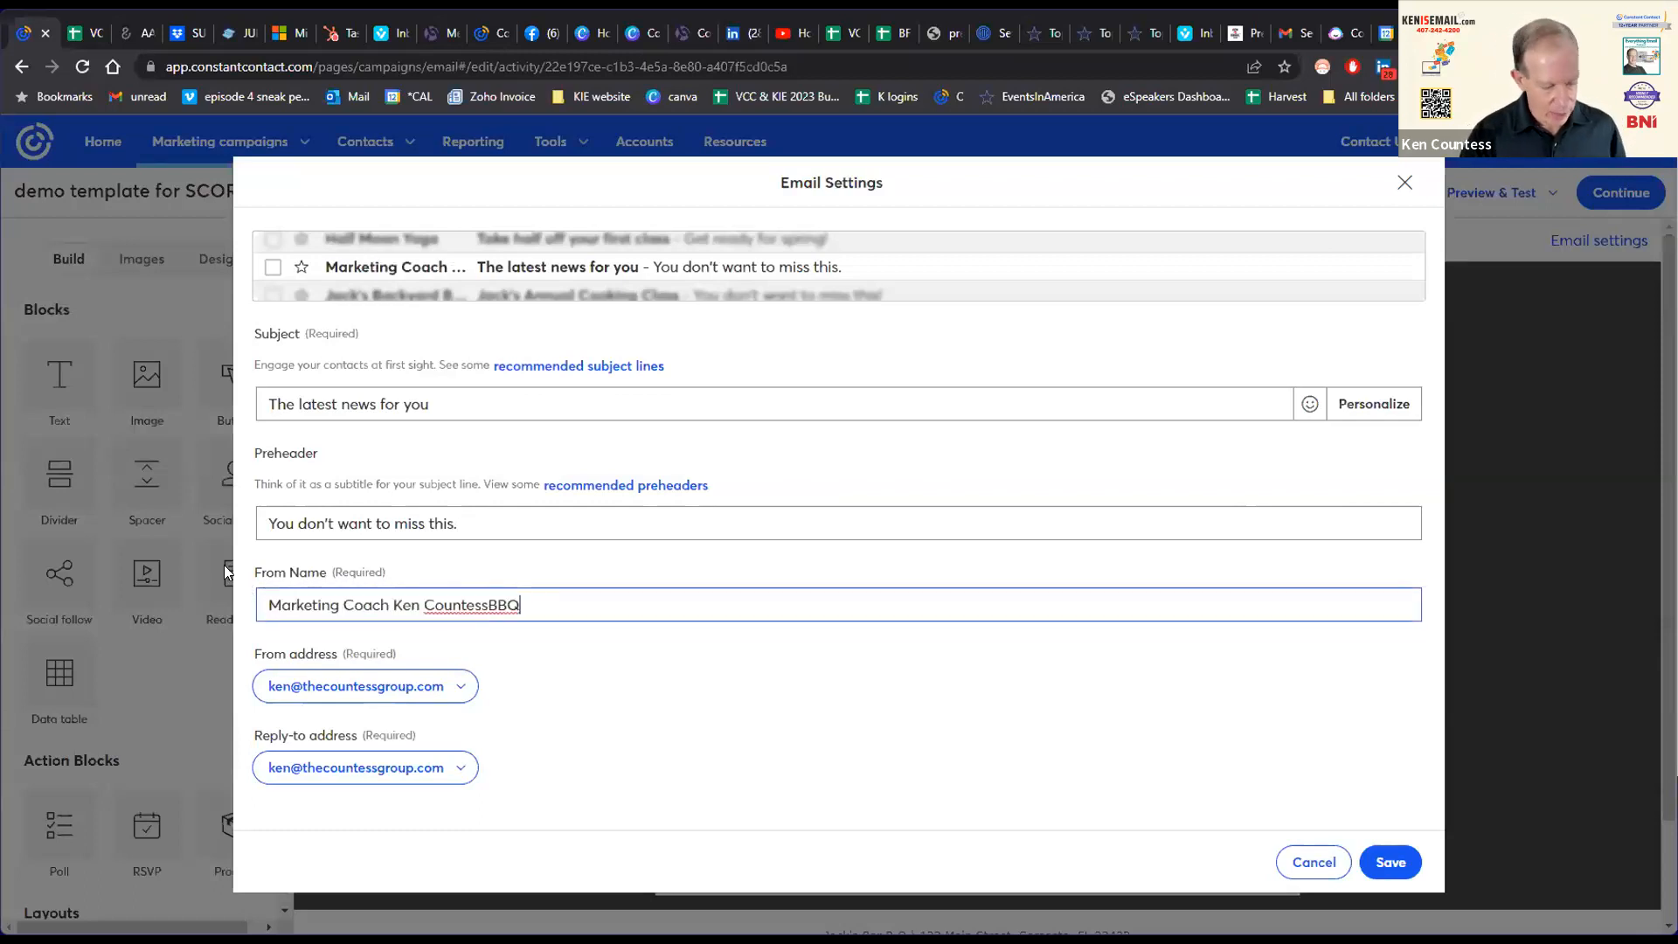
{"action": "type", "text": "Jack's"}
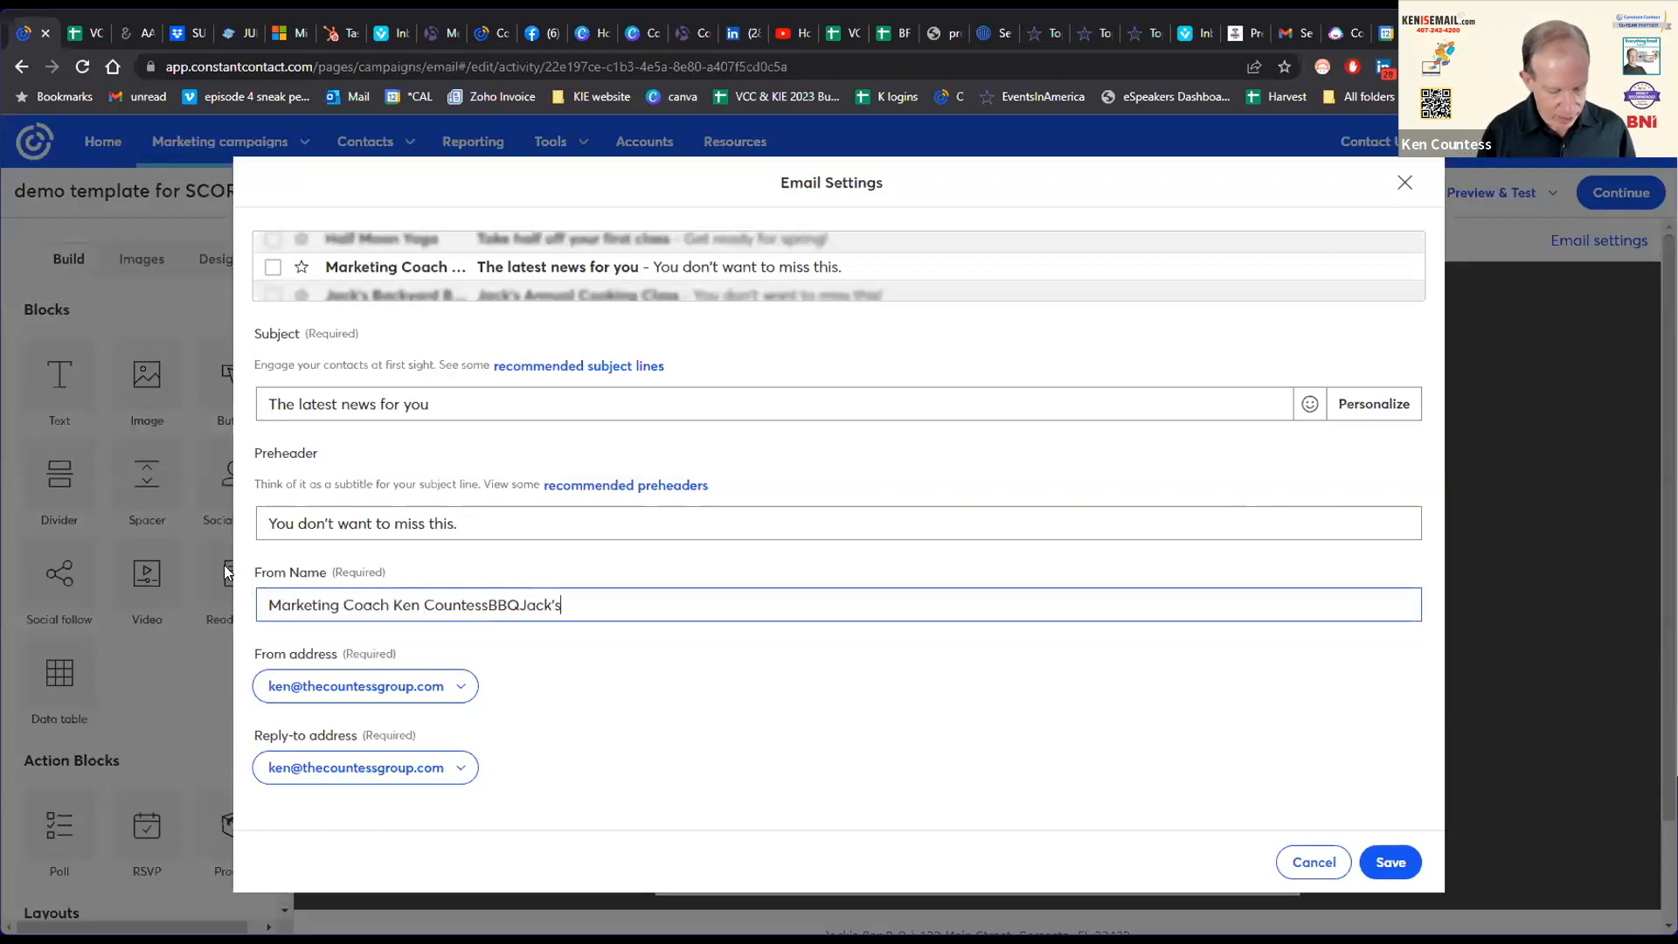
{"action": "key", "text": "BackSpace"}
{"action": "key", "text": "BackSpace"}
{"action": "key", "text": "BackSpace"}
{"action": "key", "text": "BackSpace"}
{"action": "key", "text": "BackSpace"}
{"action": "key", "text": "BackSpace"}
{"action": "key", "text": "BackSpace"}
{"action": "key", "text": "BackSpace"}
{"action": "key", "text": "BackSpace"}
{"action": "key", "text": "BackSpace"}
{"action": "key", "text": "BackSpace"}
{"action": "key", "text": "BackSpace"}
{"action": "key", "text": "BackSpace"}
{"action": "key", "text": "BackSpace"}
{"action": "key", "text": "BackSpace"}
{"action": "key", "text": "BackSpace"}
{"action": "key", "text": "BackSpace"}
{"action": "key", "text": "BackSpace"}
{"action": "key", "text": "BackSpace"}
{"action": "key", "text": "BackSpace"}
{"action": "key", "text": "BackSpace"}
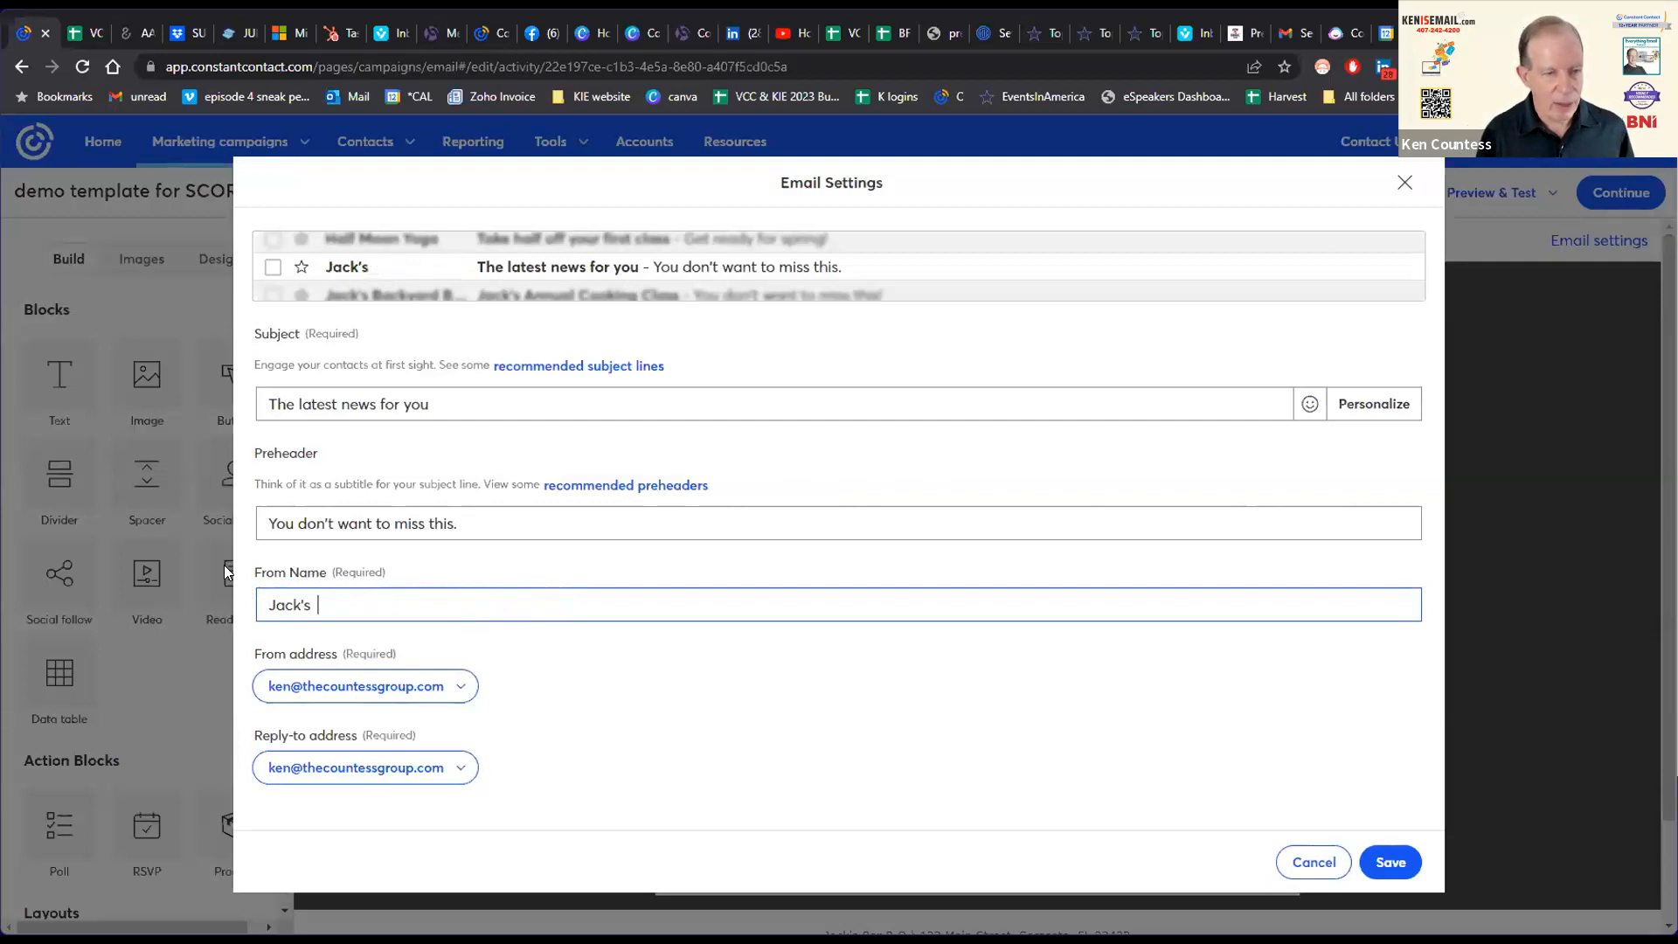
{"action": "type", "text": "BBQ"}
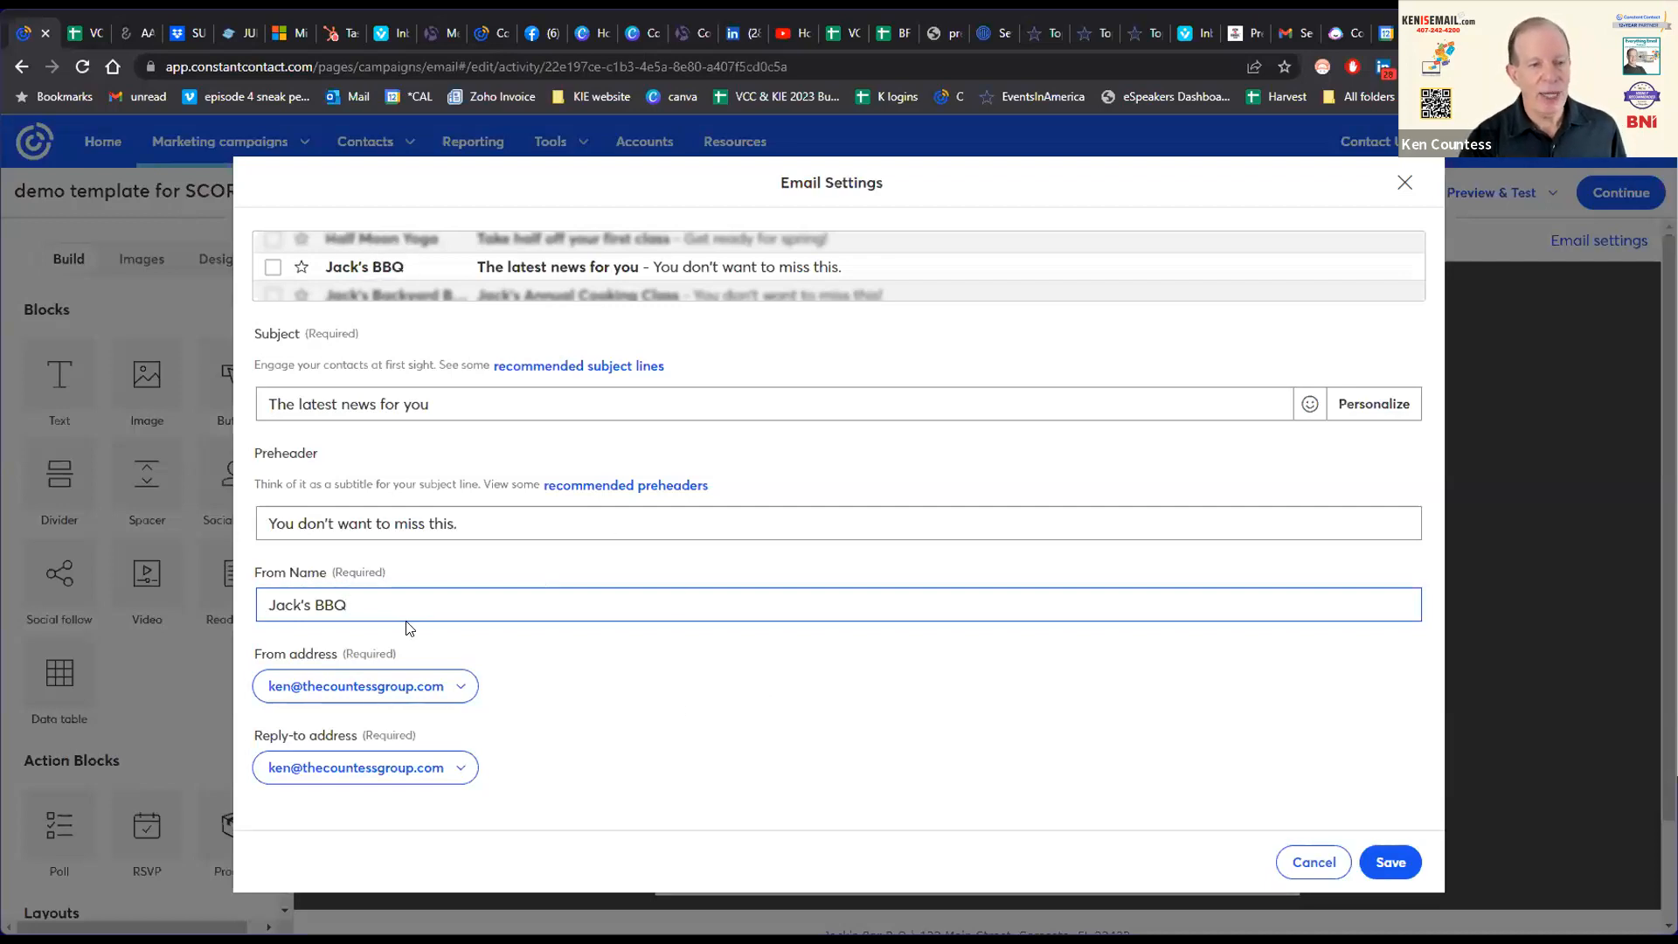
{"action": "left_click", "coordinate": [1388, 861]}
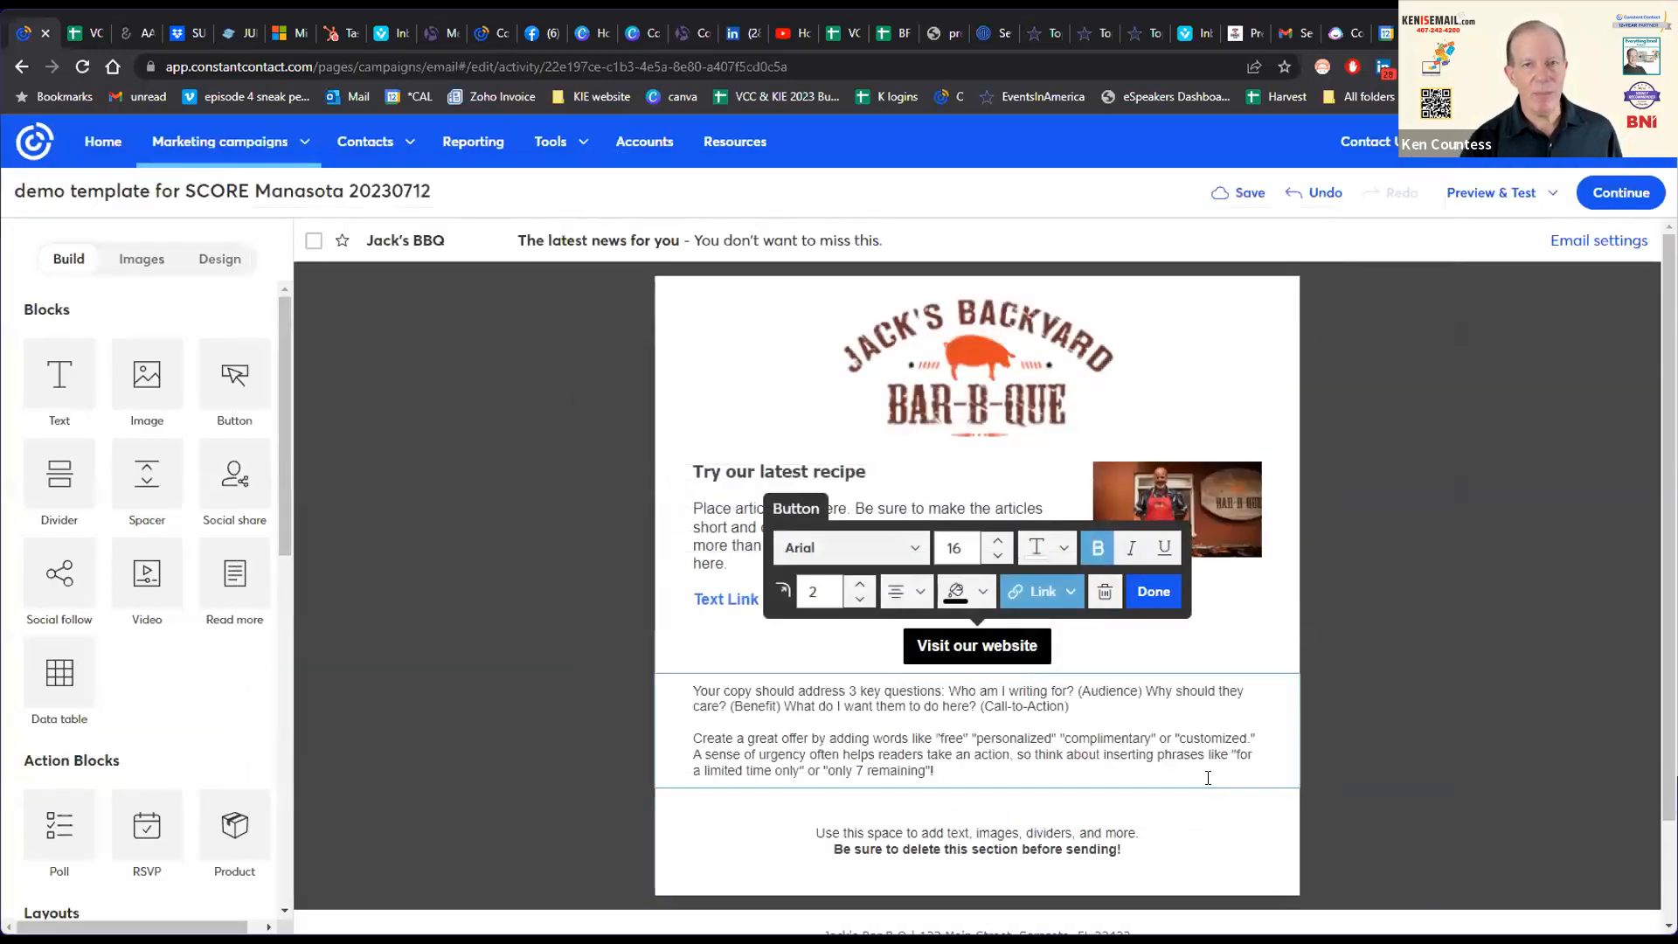
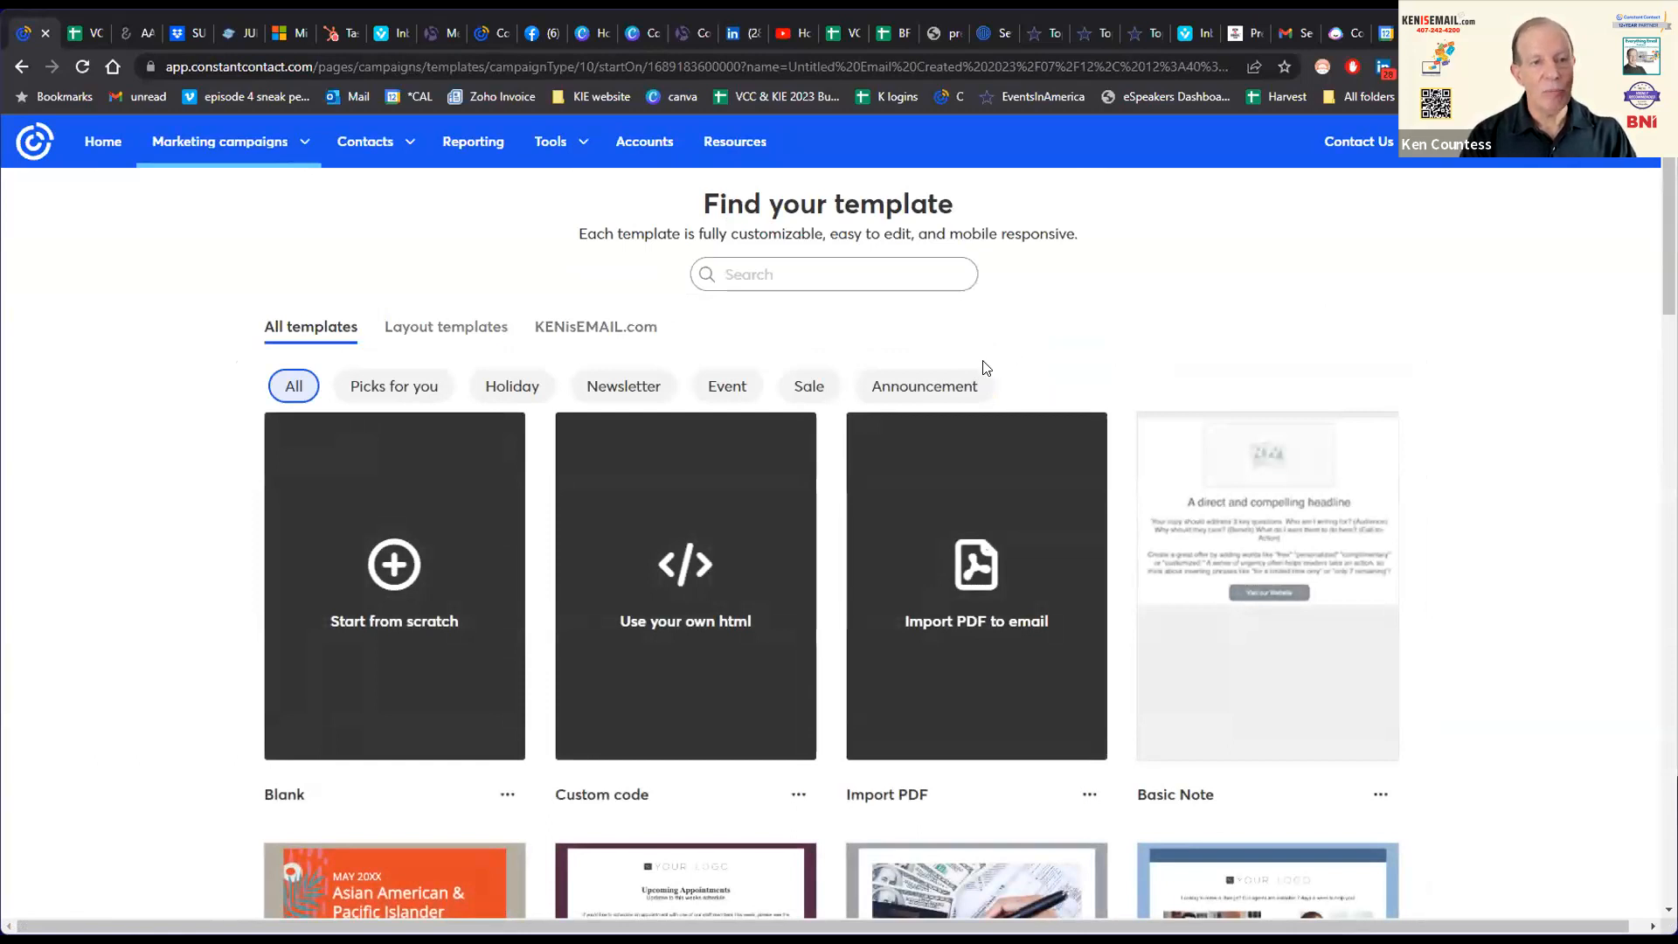
Step: Browse the layout templates and start a new email from the Coupon layout
{"action": "left_click", "coordinate": [452, 324]}
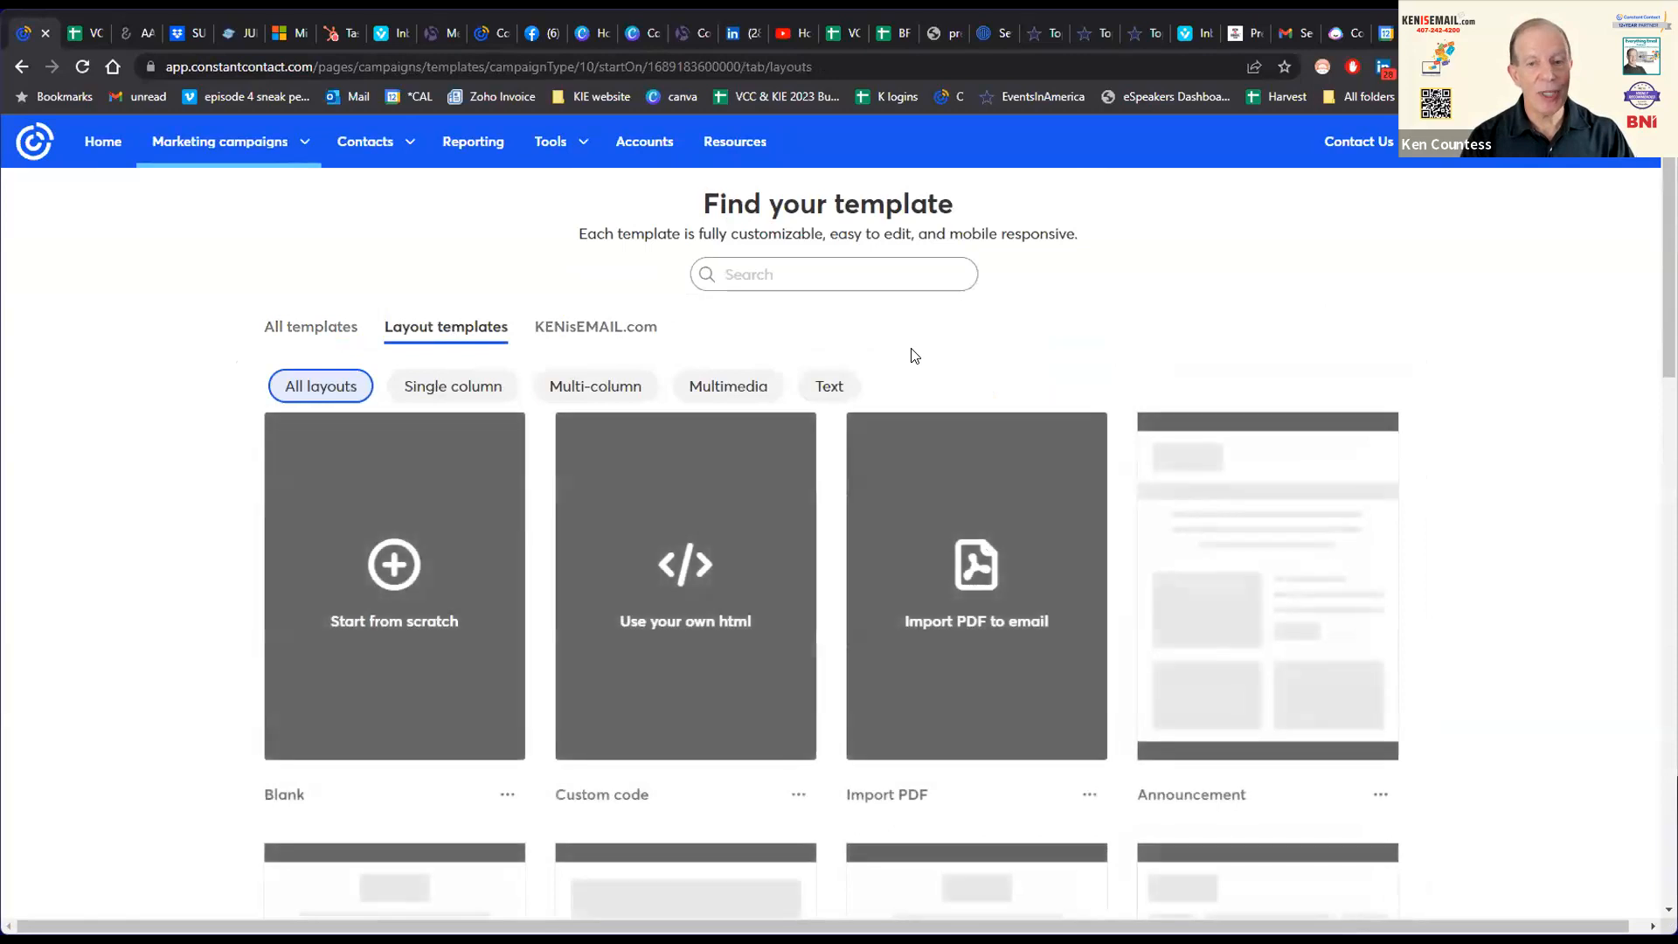
{"action": "scroll", "coordinate": [865, 506], "scroll_direction": "down", "scroll_amount": 4}
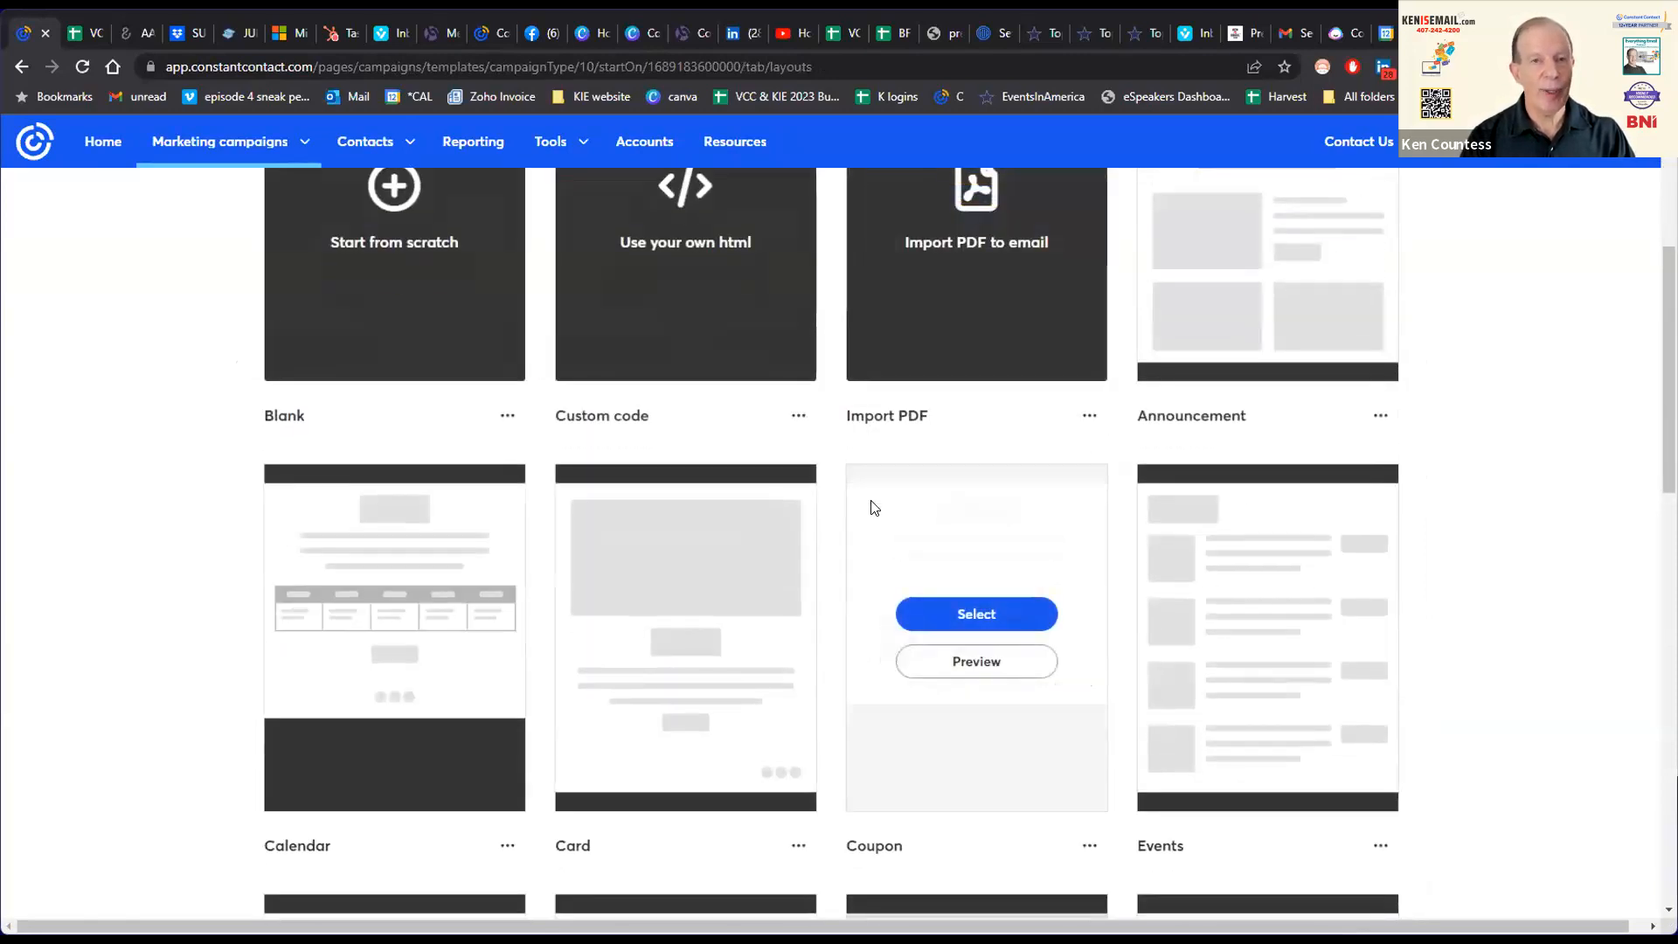
{"action": "scroll", "coordinate": [871, 505], "scroll_direction": "up", "scroll_amount": 4}
{"action": "scroll", "coordinate": [888, 473], "scroll_direction": "down", "scroll_amount": 1}
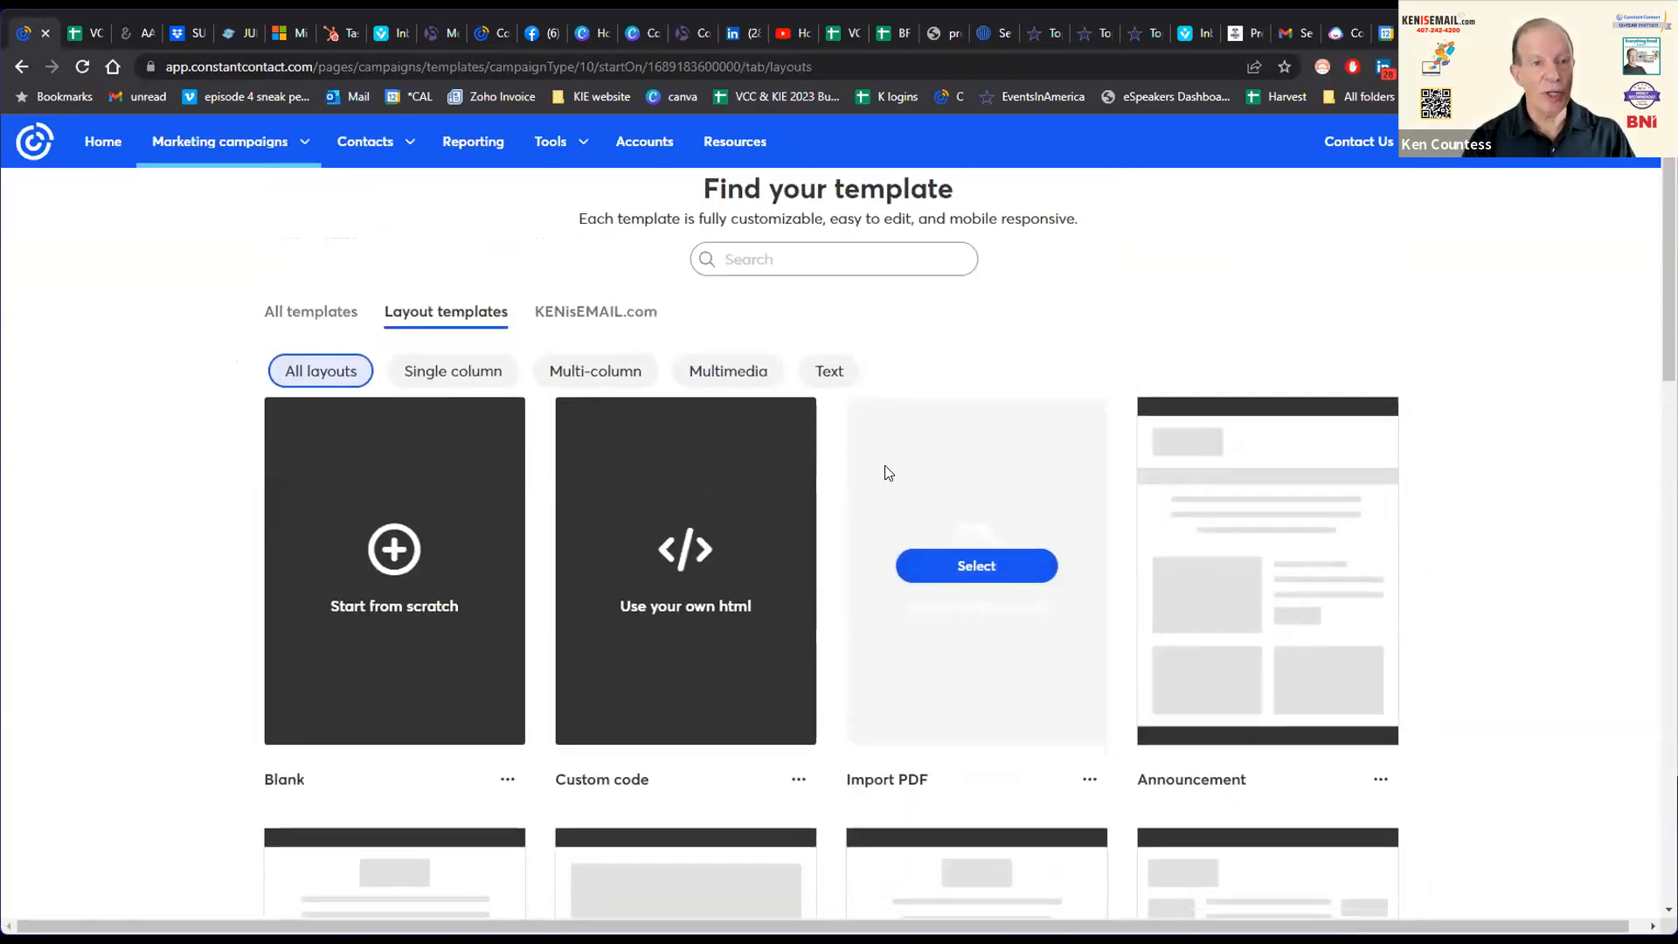
{"action": "scroll", "coordinate": [887, 473], "scroll_direction": "down", "scroll_amount": 10}
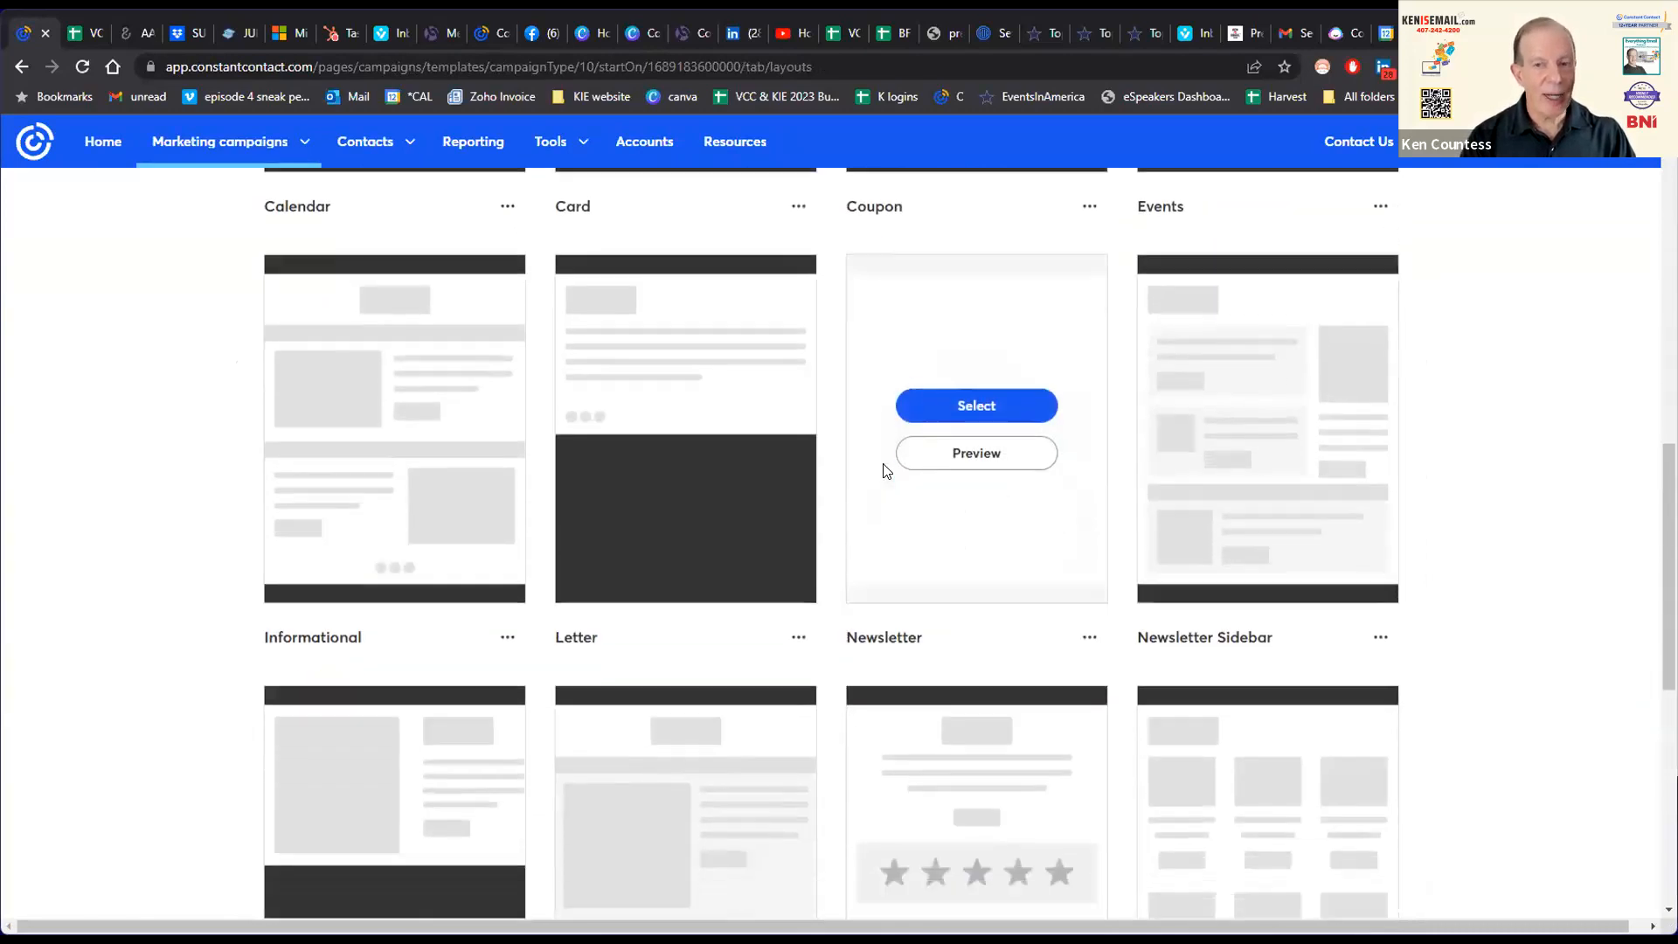
{"action": "scroll", "coordinate": [886, 468], "scroll_direction": "down", "scroll_amount": 4}
{"action": "scroll", "coordinate": [1321, 494], "scroll_direction": "up", "scroll_amount": 6}
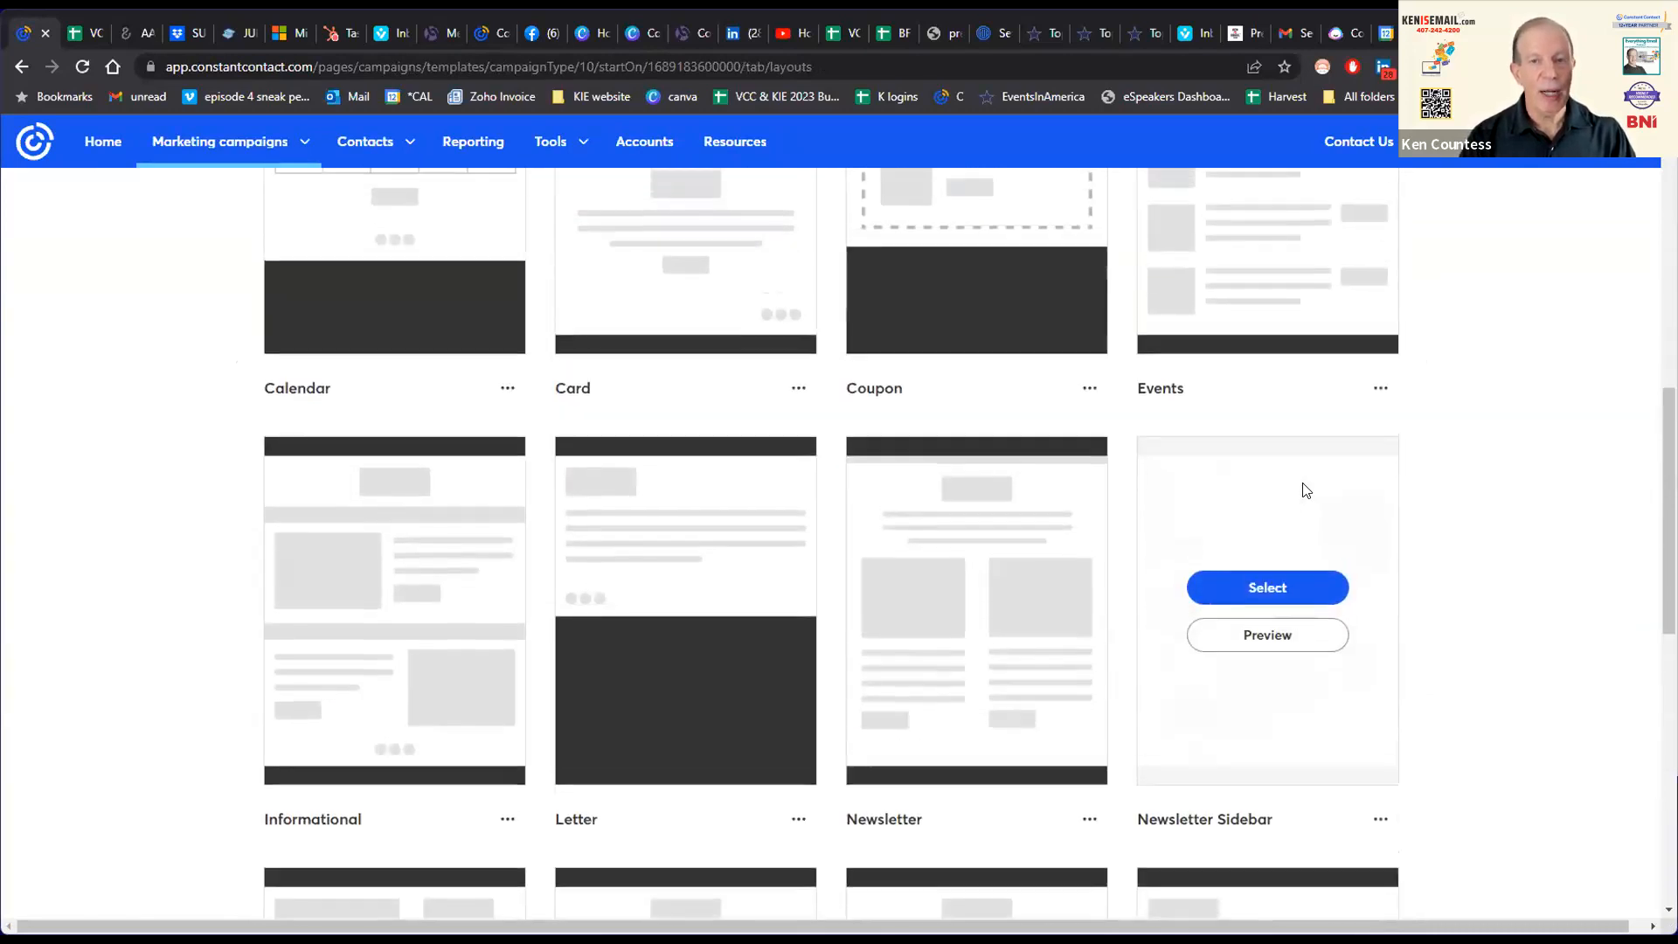
{"action": "scroll", "coordinate": [1306, 489], "scroll_direction": "up", "scroll_amount": 8}
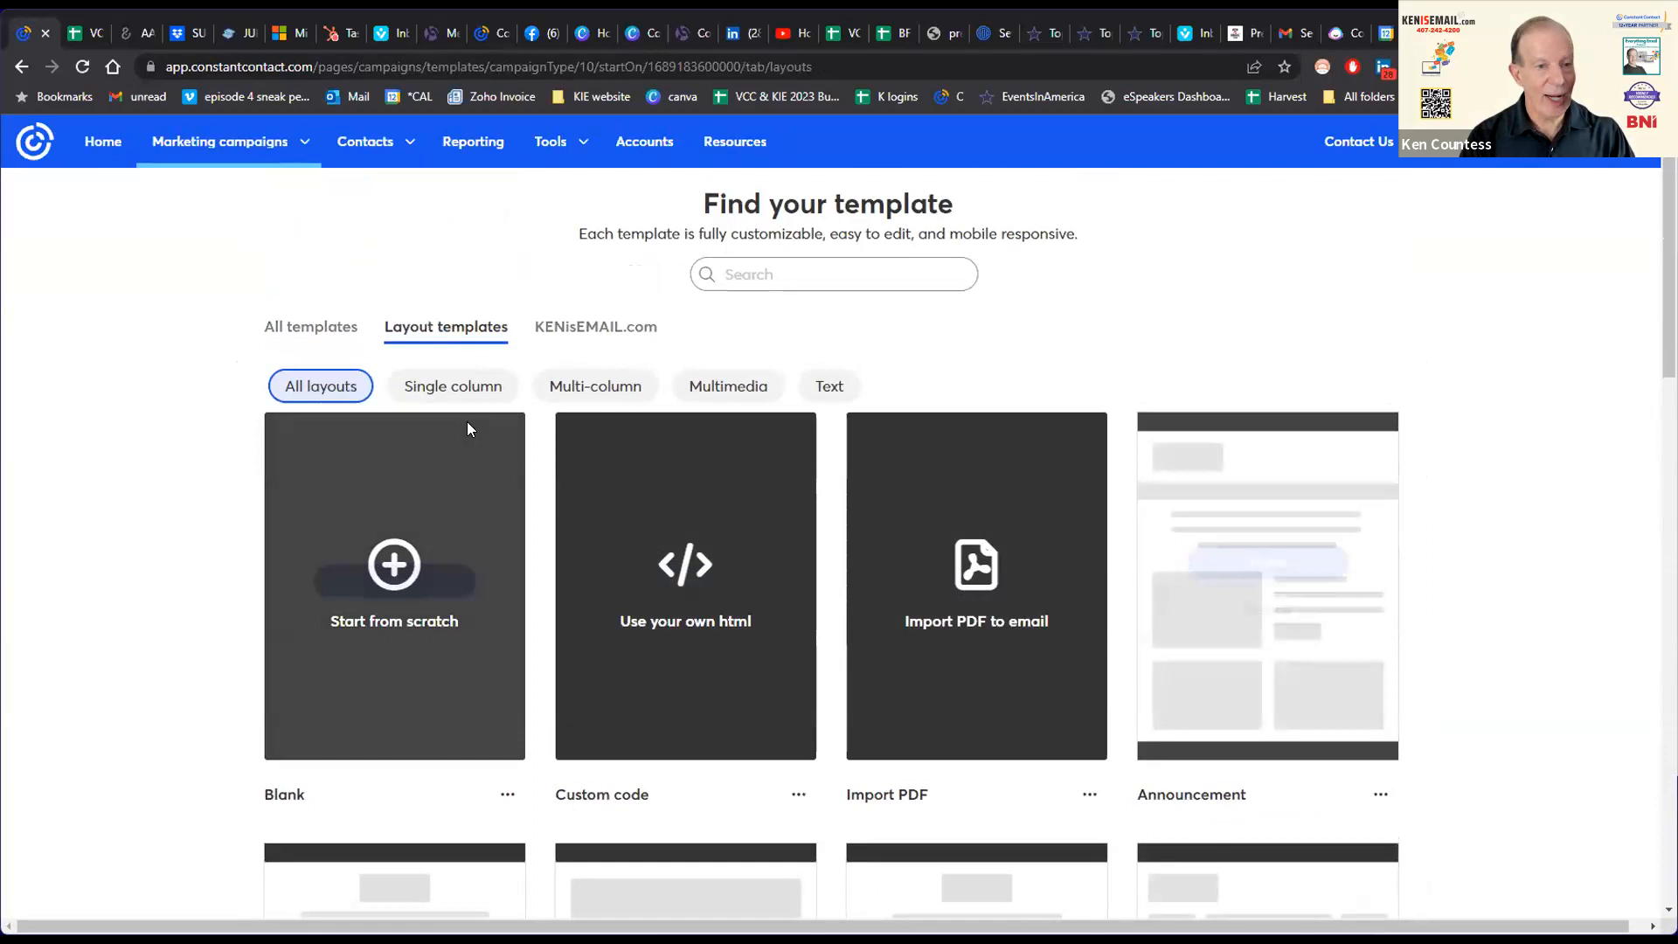
{"action": "scroll", "coordinate": [1066, 481], "scroll_direction": "down", "scroll_amount": 3}
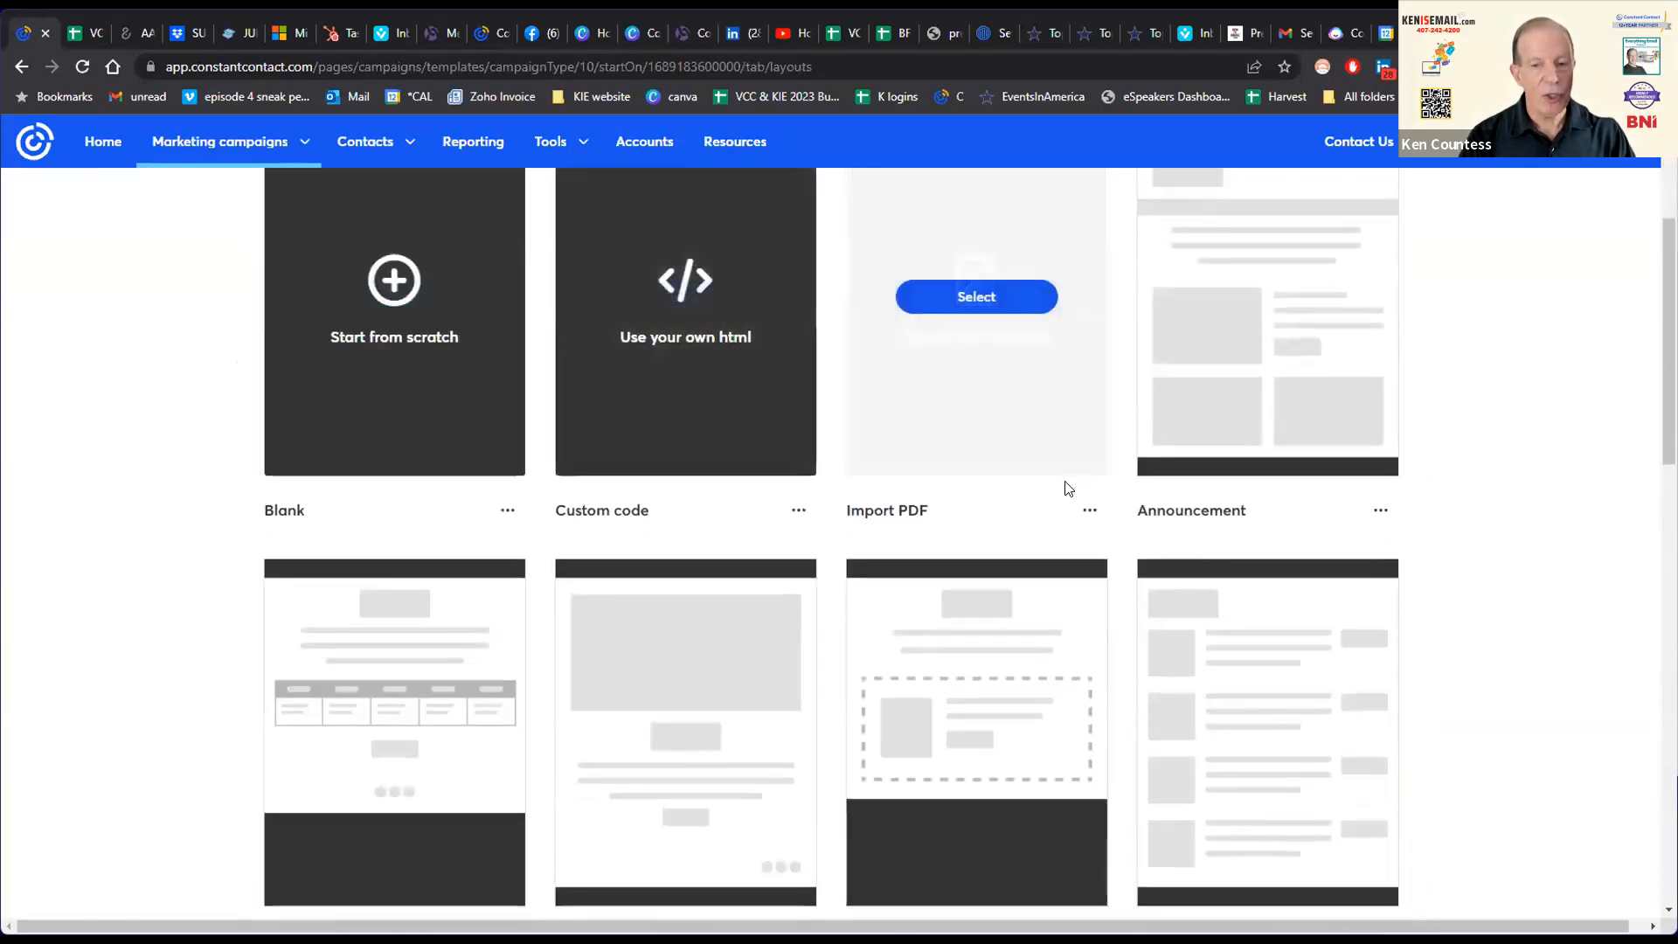
{"action": "scroll", "coordinate": [1068, 486], "scroll_direction": "down", "scroll_amount": 1}
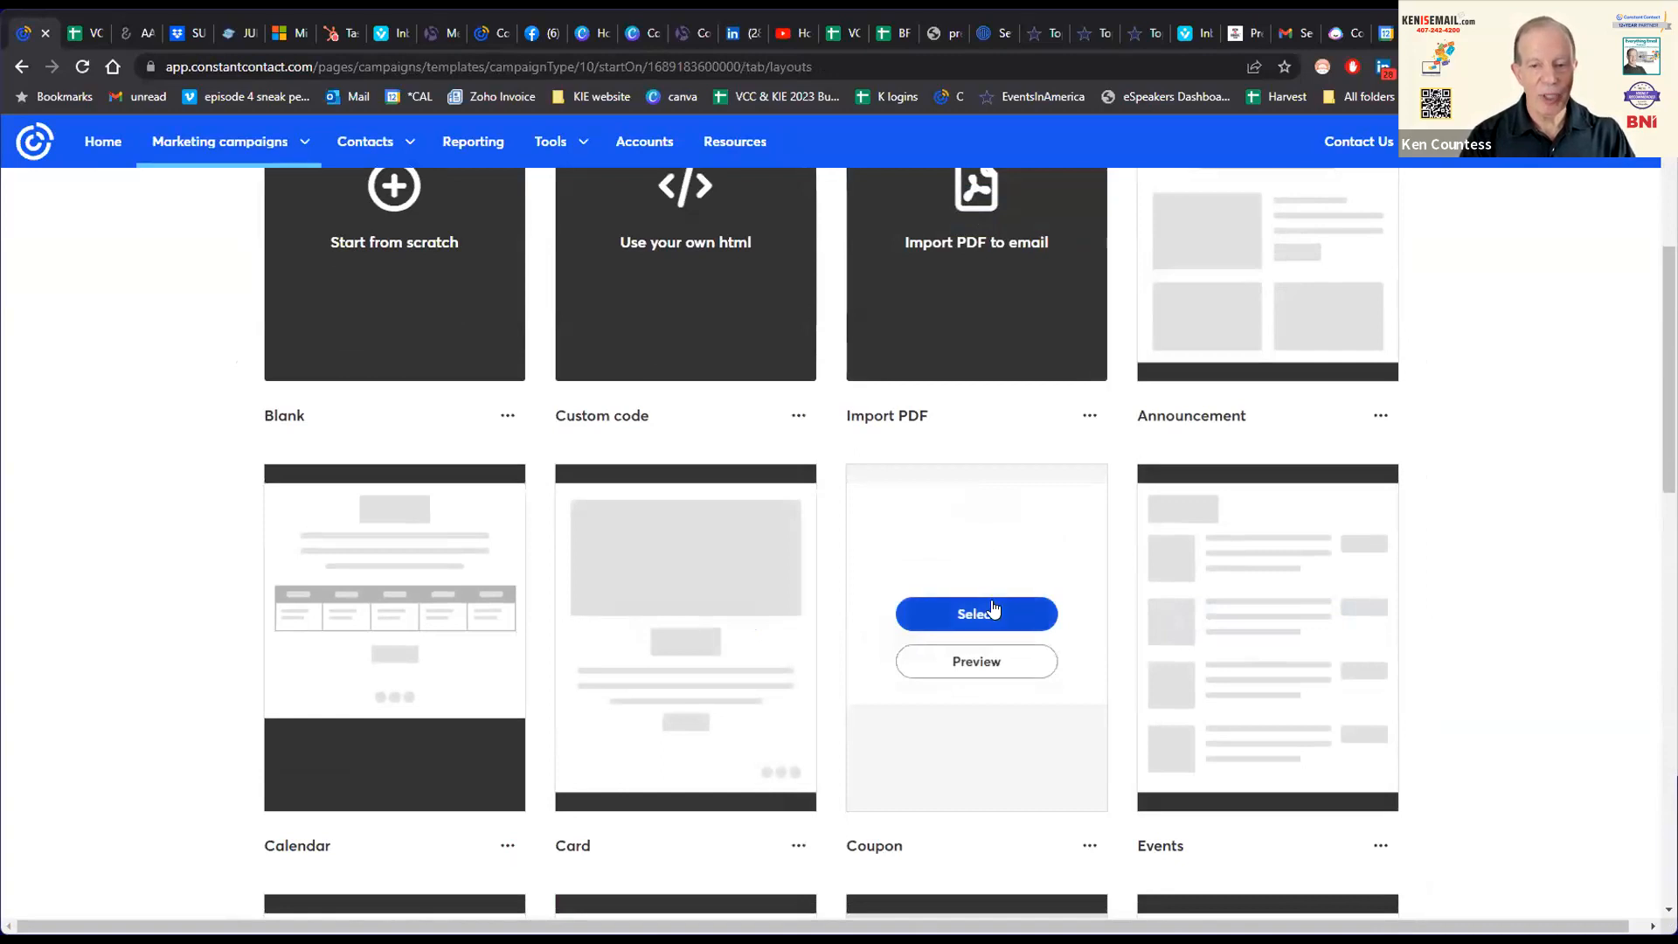
{"action": "left_click", "coordinate": [987, 612]}
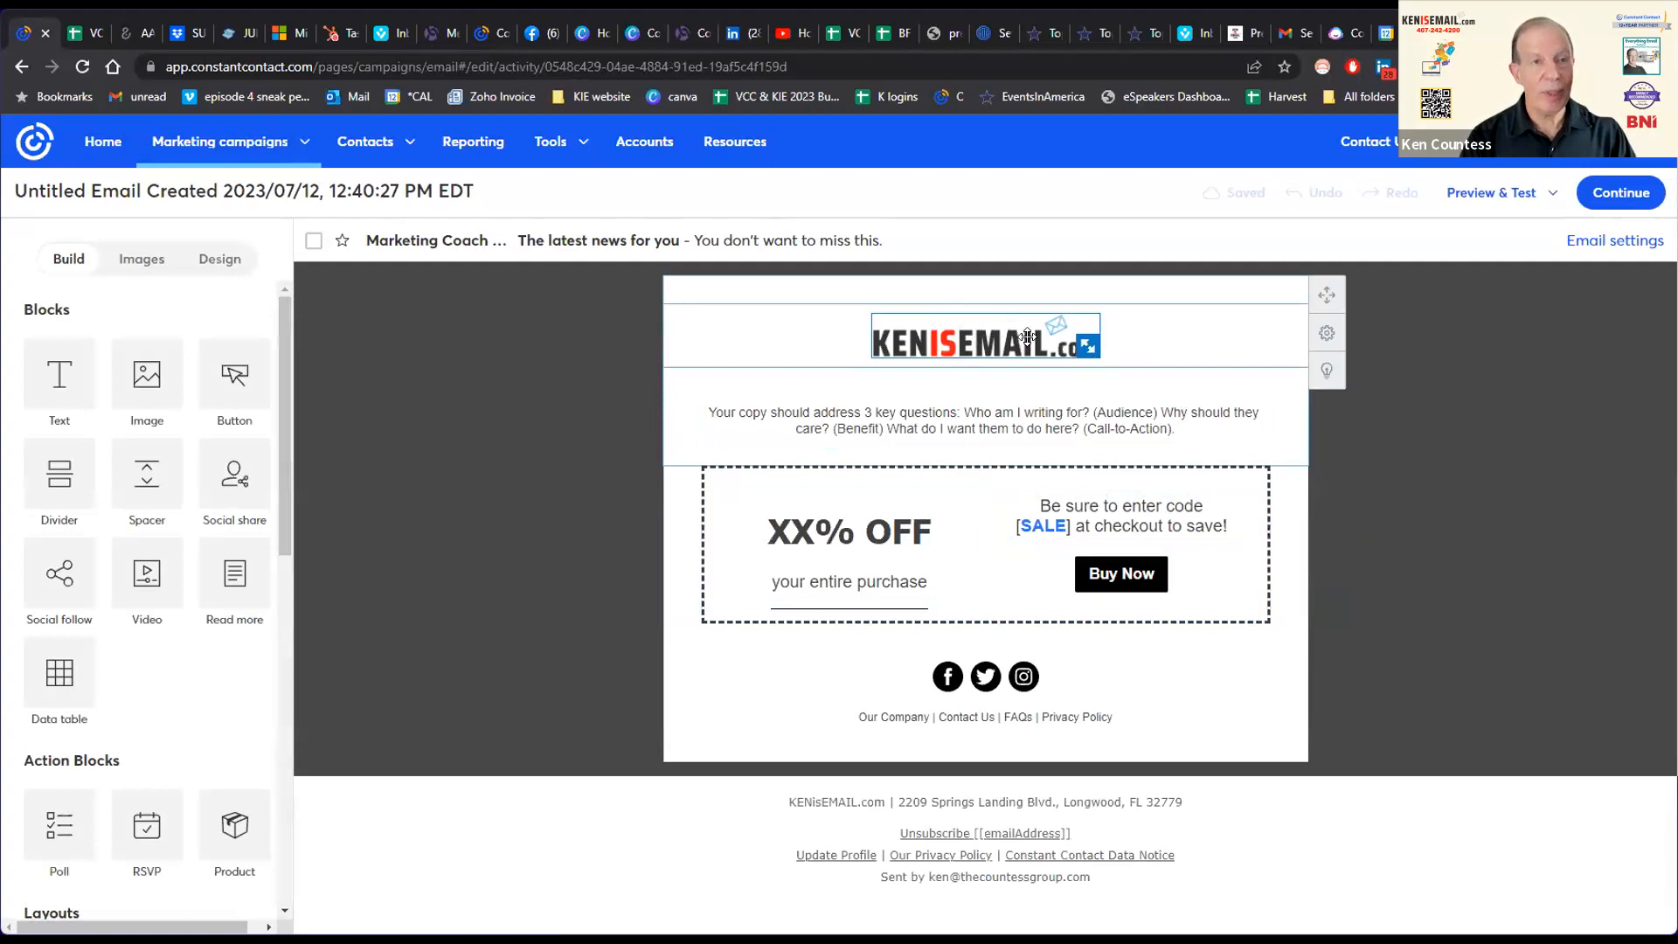
Step: Replace the header logo of the coupon email with Jack BBQ orange logo.png from the image library
{"action": "left_click", "coordinate": [1027, 336]}
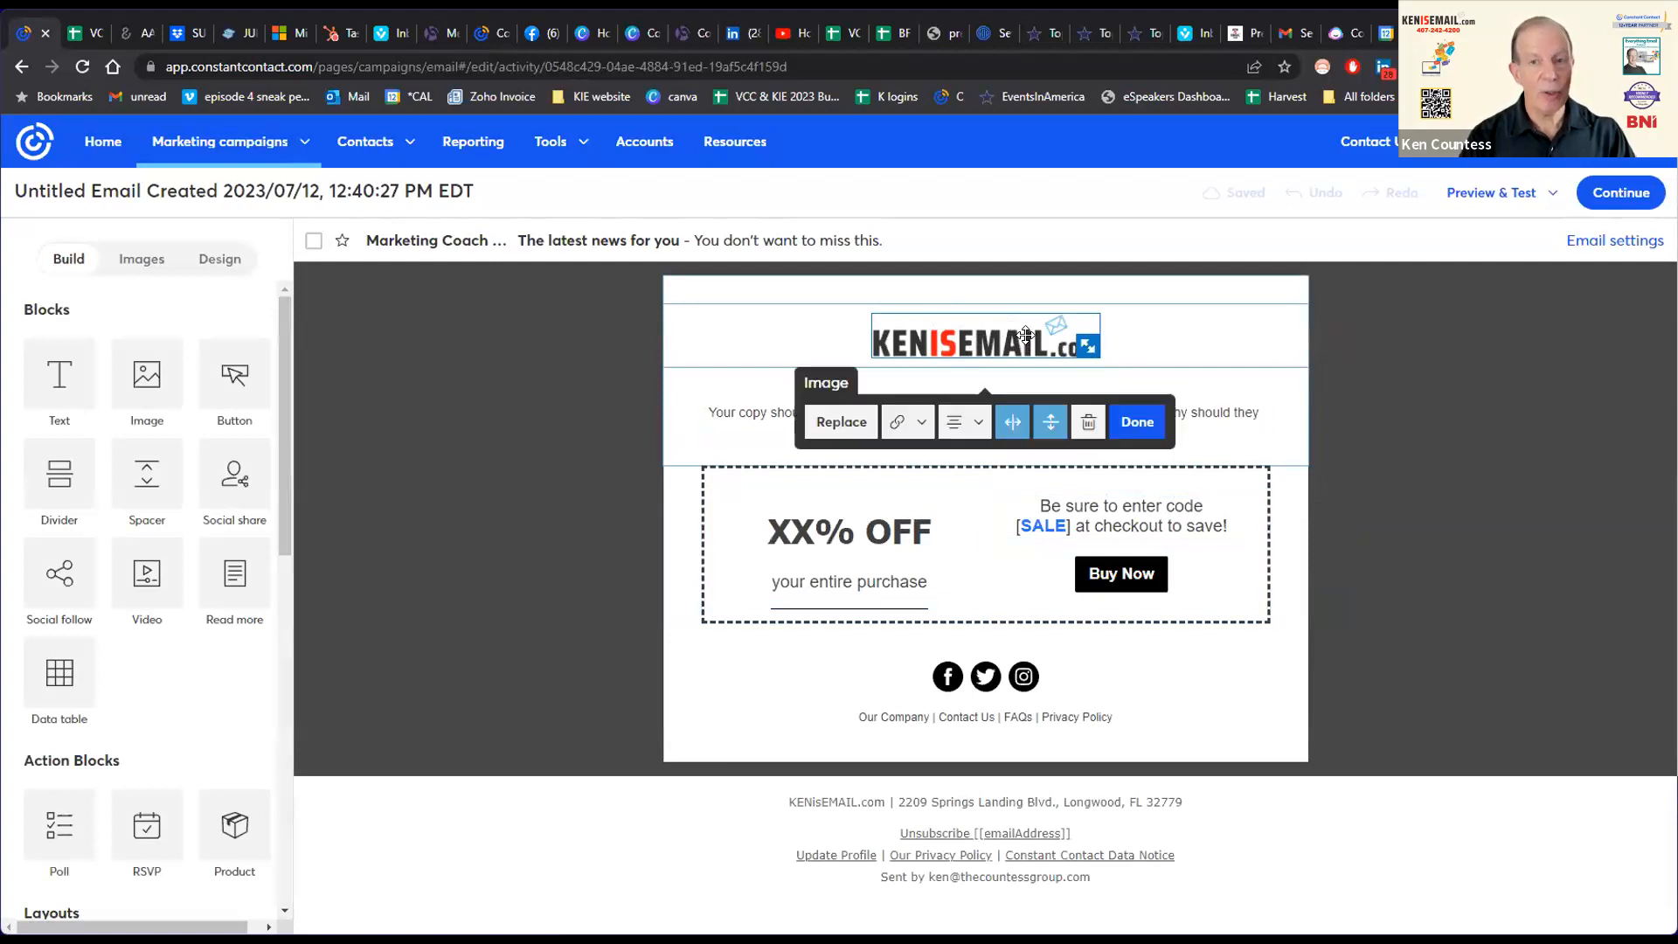
{"action": "left_click", "coordinate": [840, 423]}
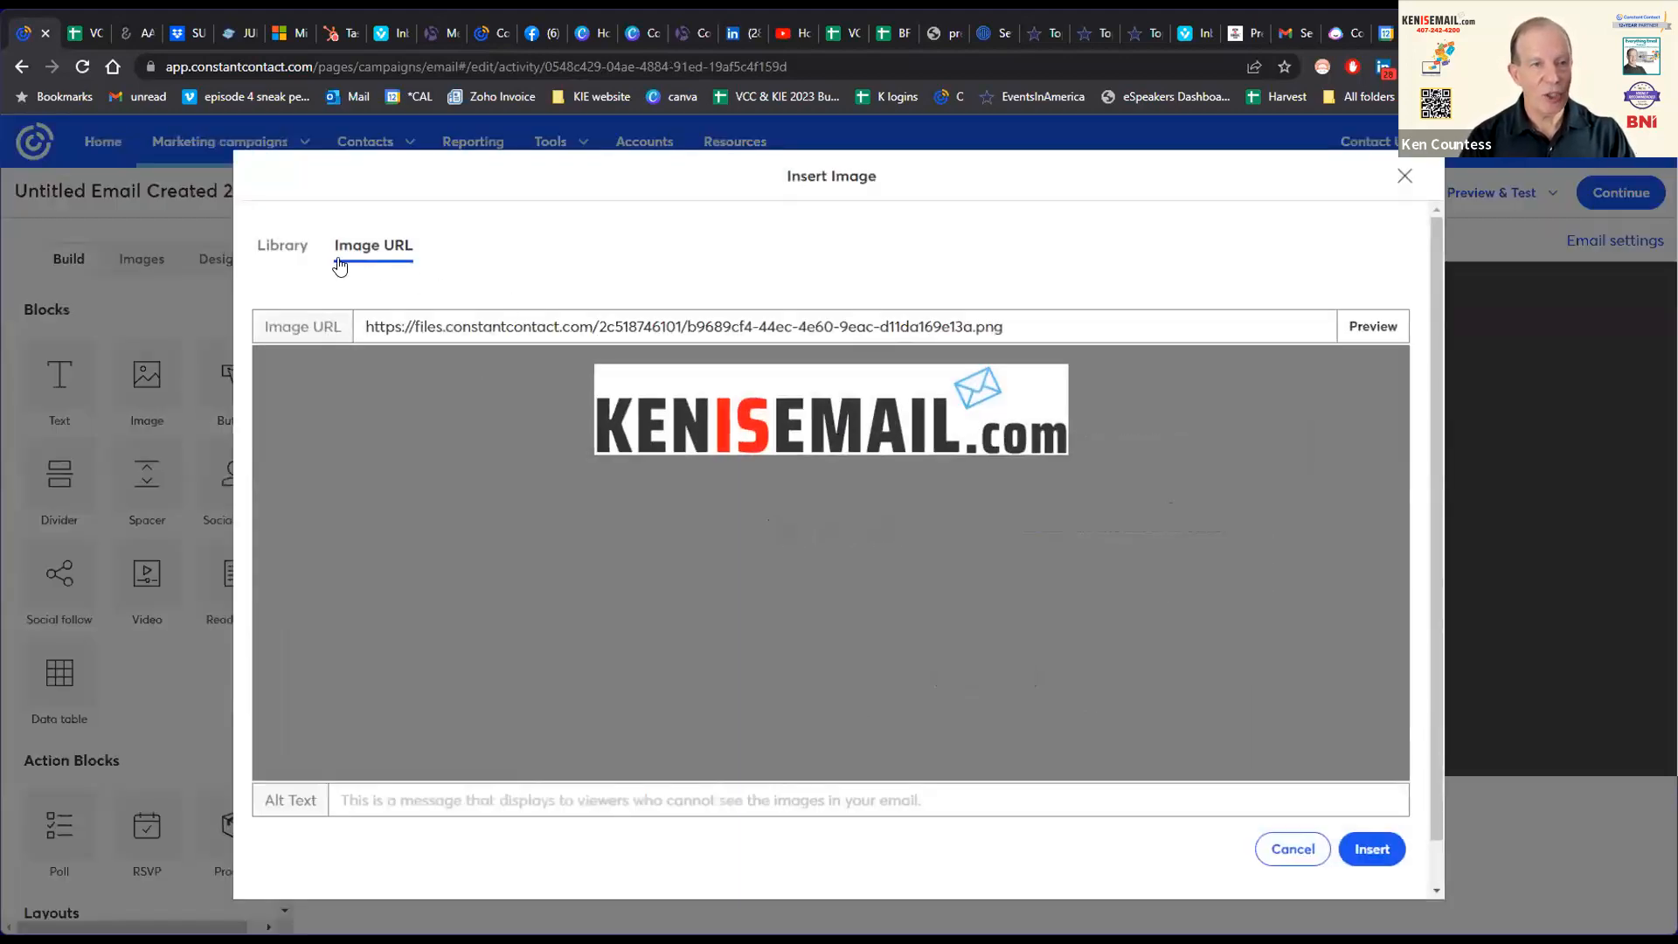
{"action": "left_click", "coordinate": [270, 244]}
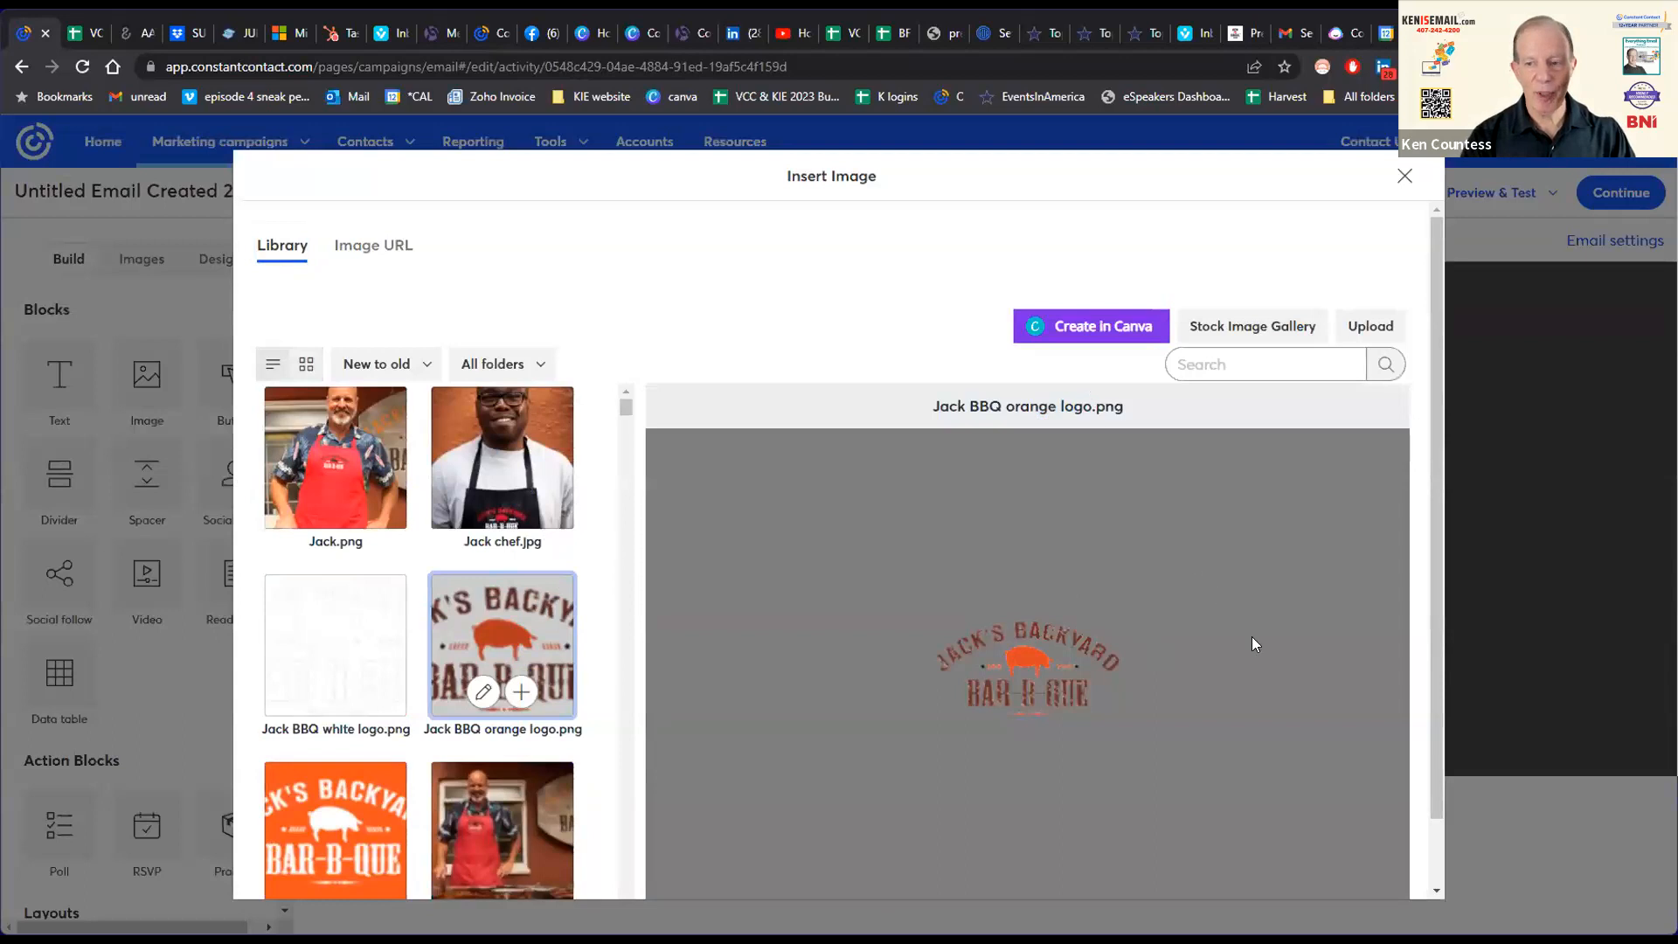
{"action": "scroll", "coordinate": [1274, 687], "scroll_direction": "down", "scroll_amount": 1}
{"action": "left_click", "coordinate": [1368, 868]}
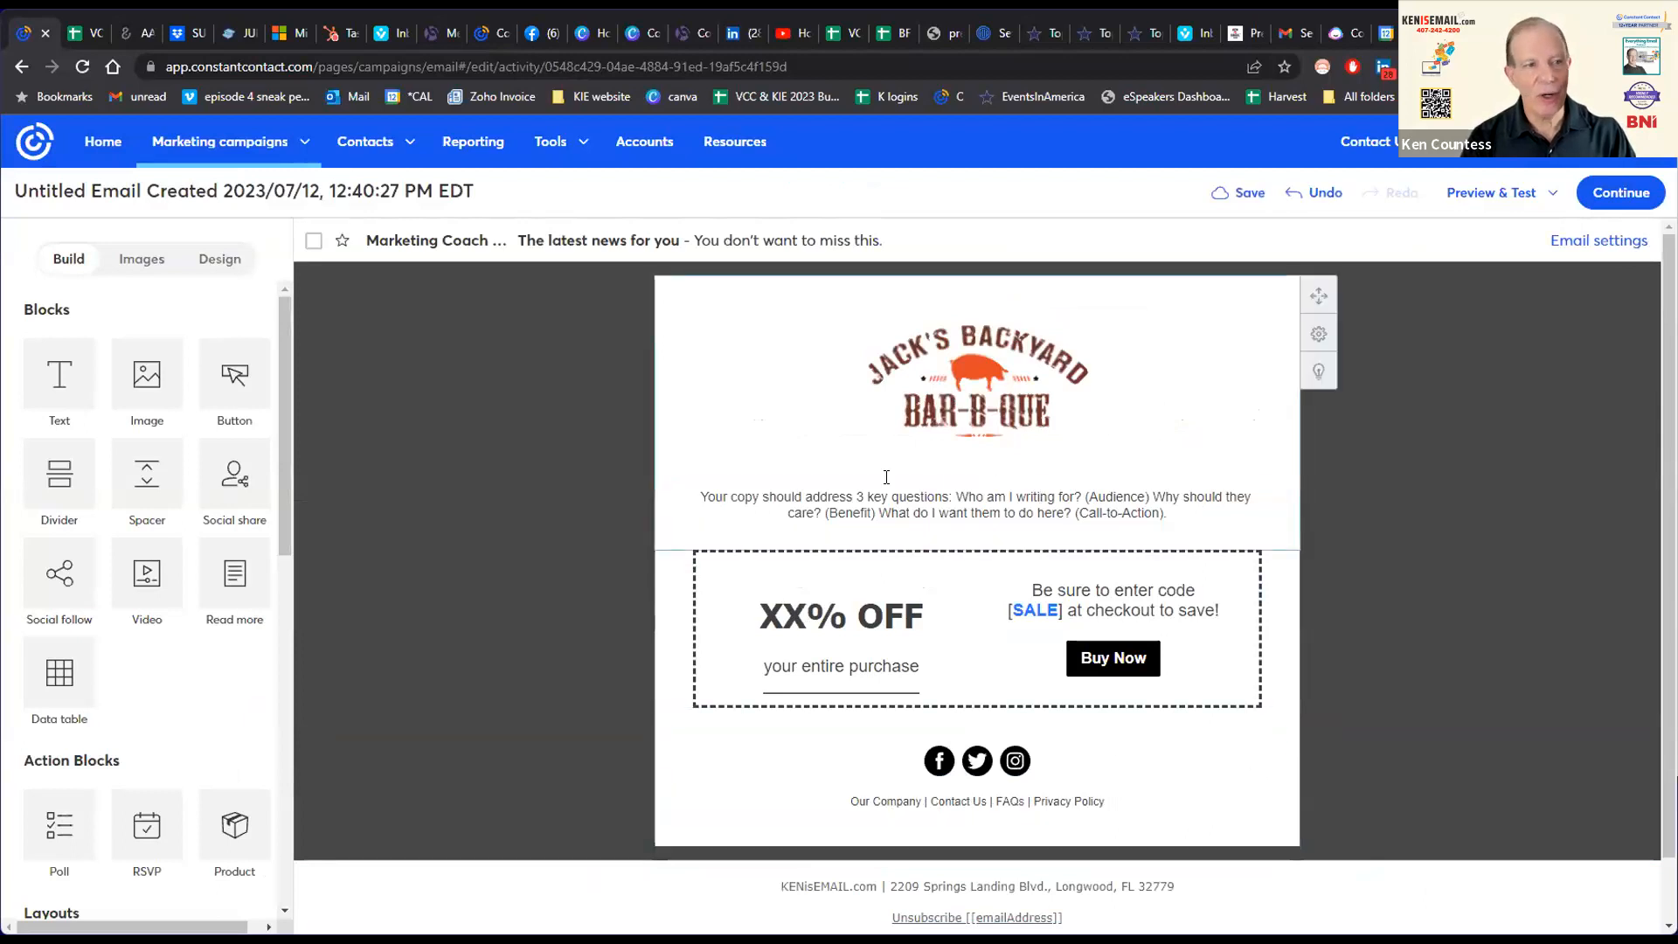
Step: Replace the placeholder text below the logo with "check out our new BBQ rib recipe"
{"action": "left_click", "coordinate": [858, 513]}
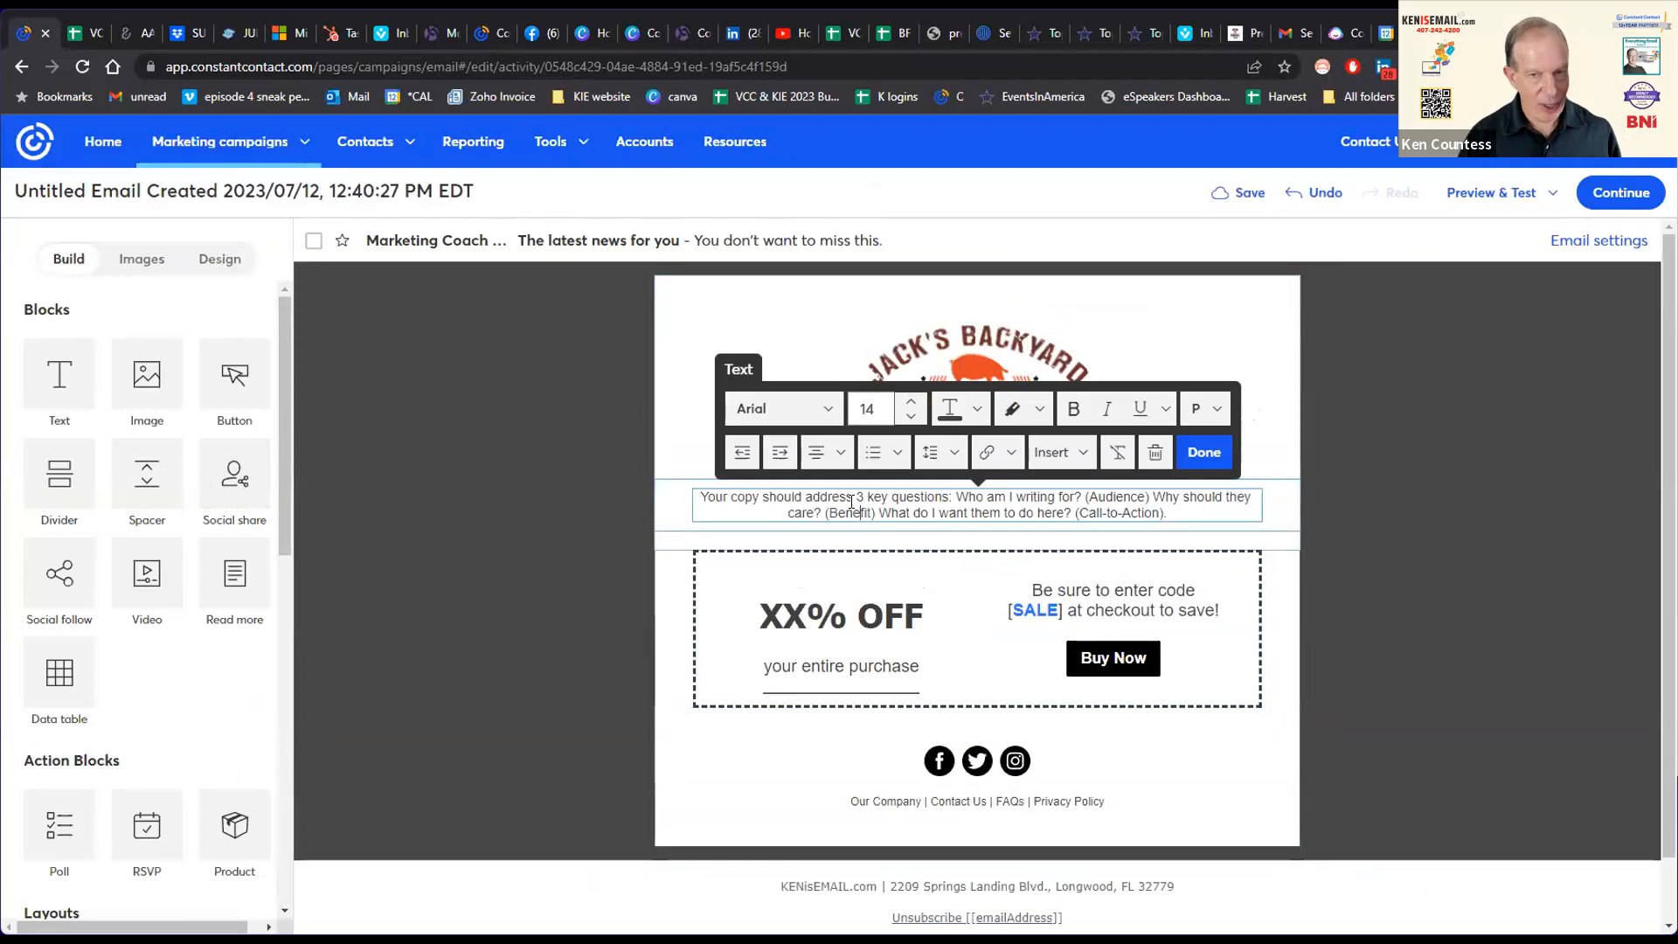
{"action": "triple_click", "coordinate": [852, 501]}
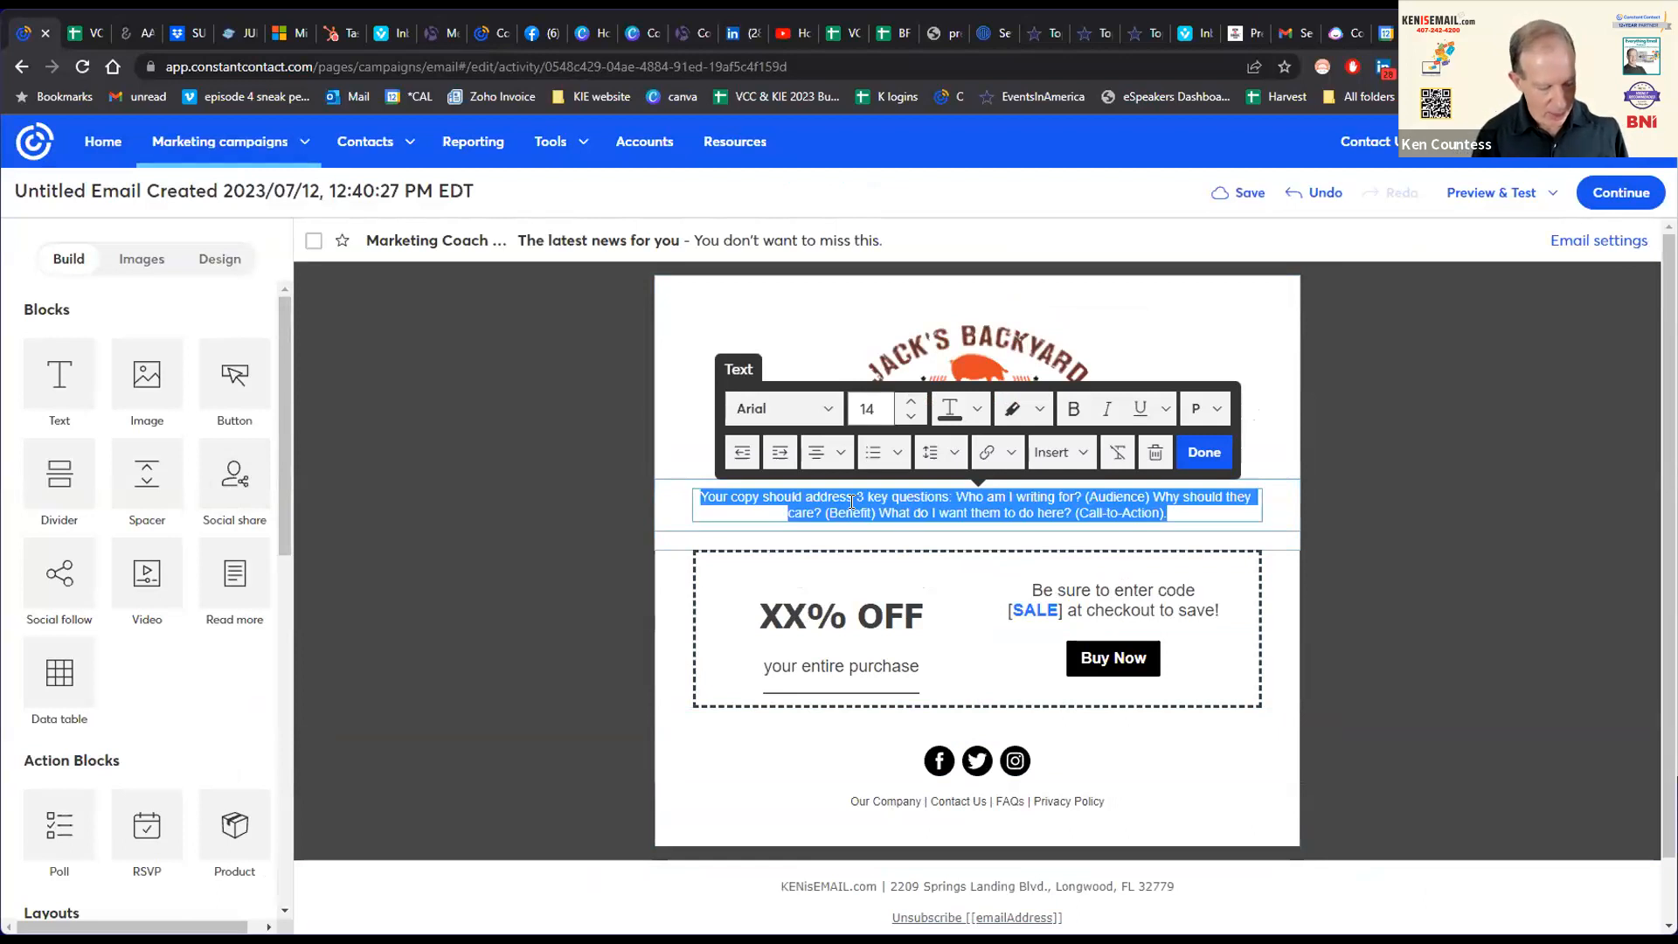
{"action": "type", "text": "check out our new BBQ r"}
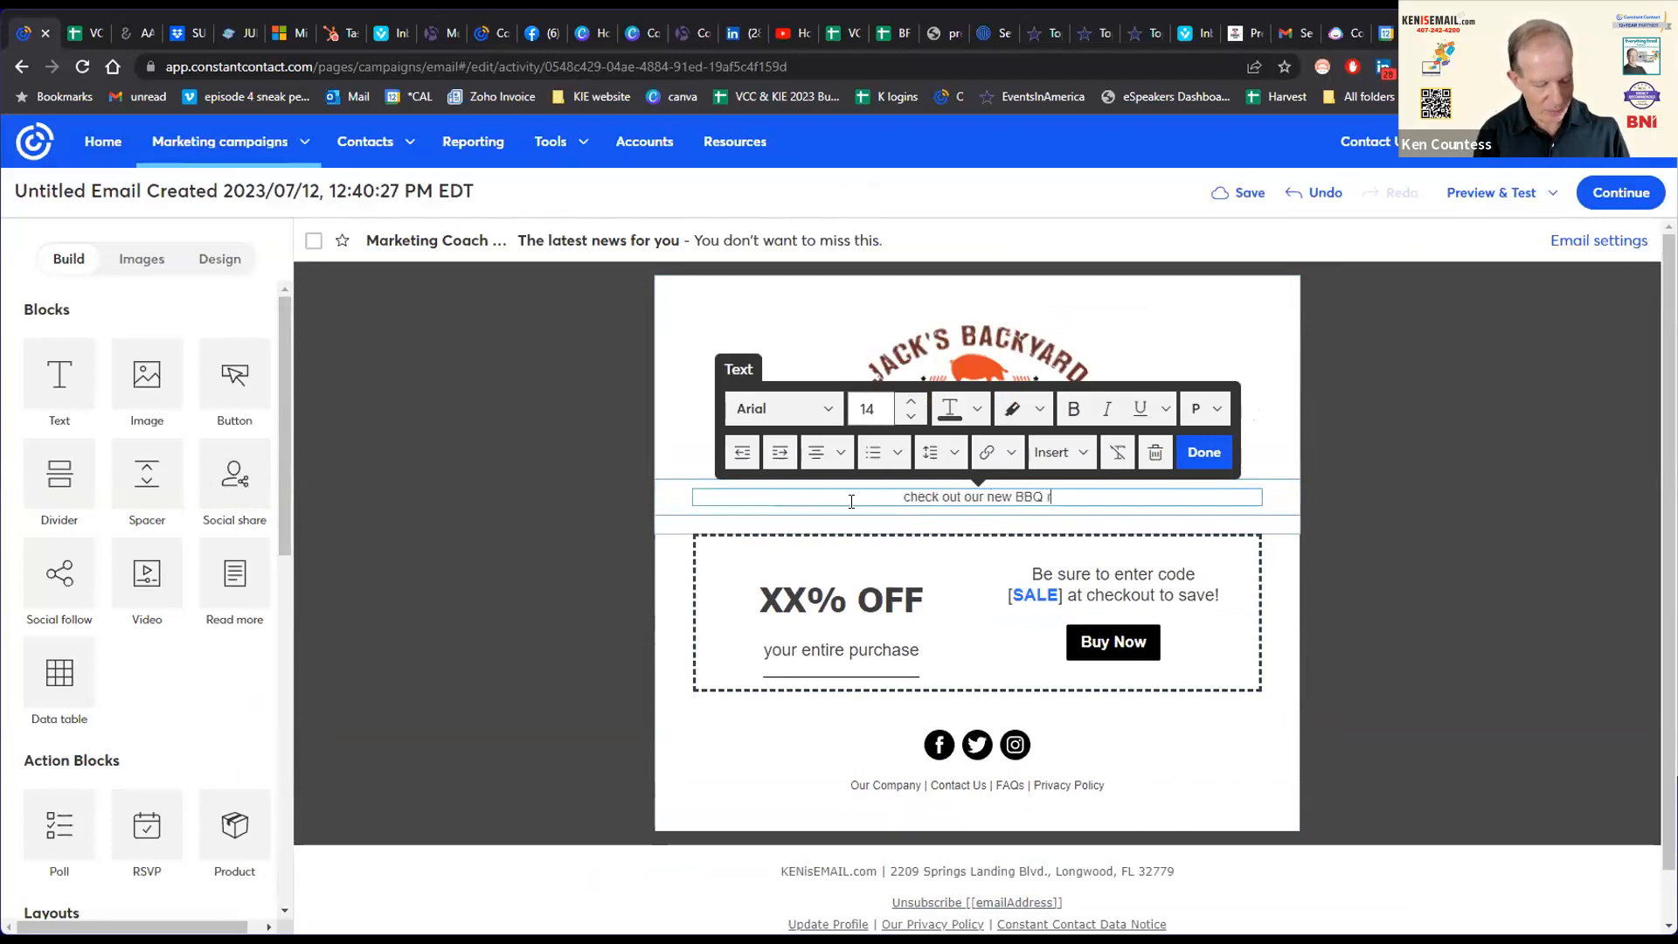
{"action": "type", "text": "ib recipe"}
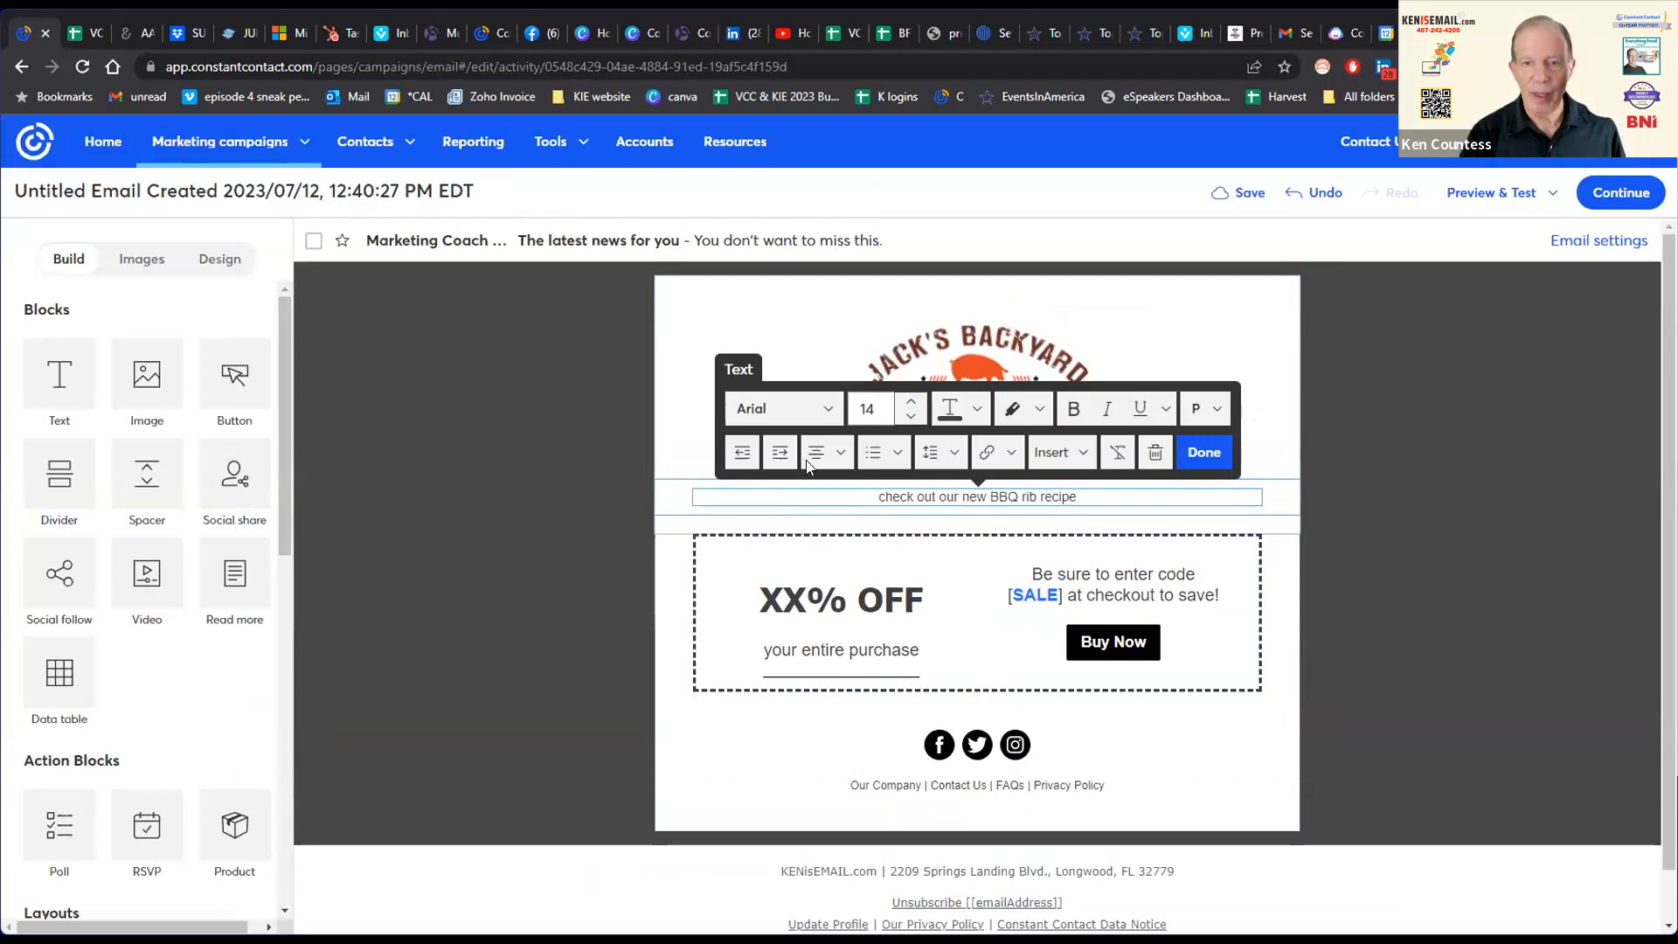
Step: Add an image block in the left column of the coupon box and delete the "XX% OFF your entire purchase" text there
{"action": "left_click", "coordinate": [827, 596]}
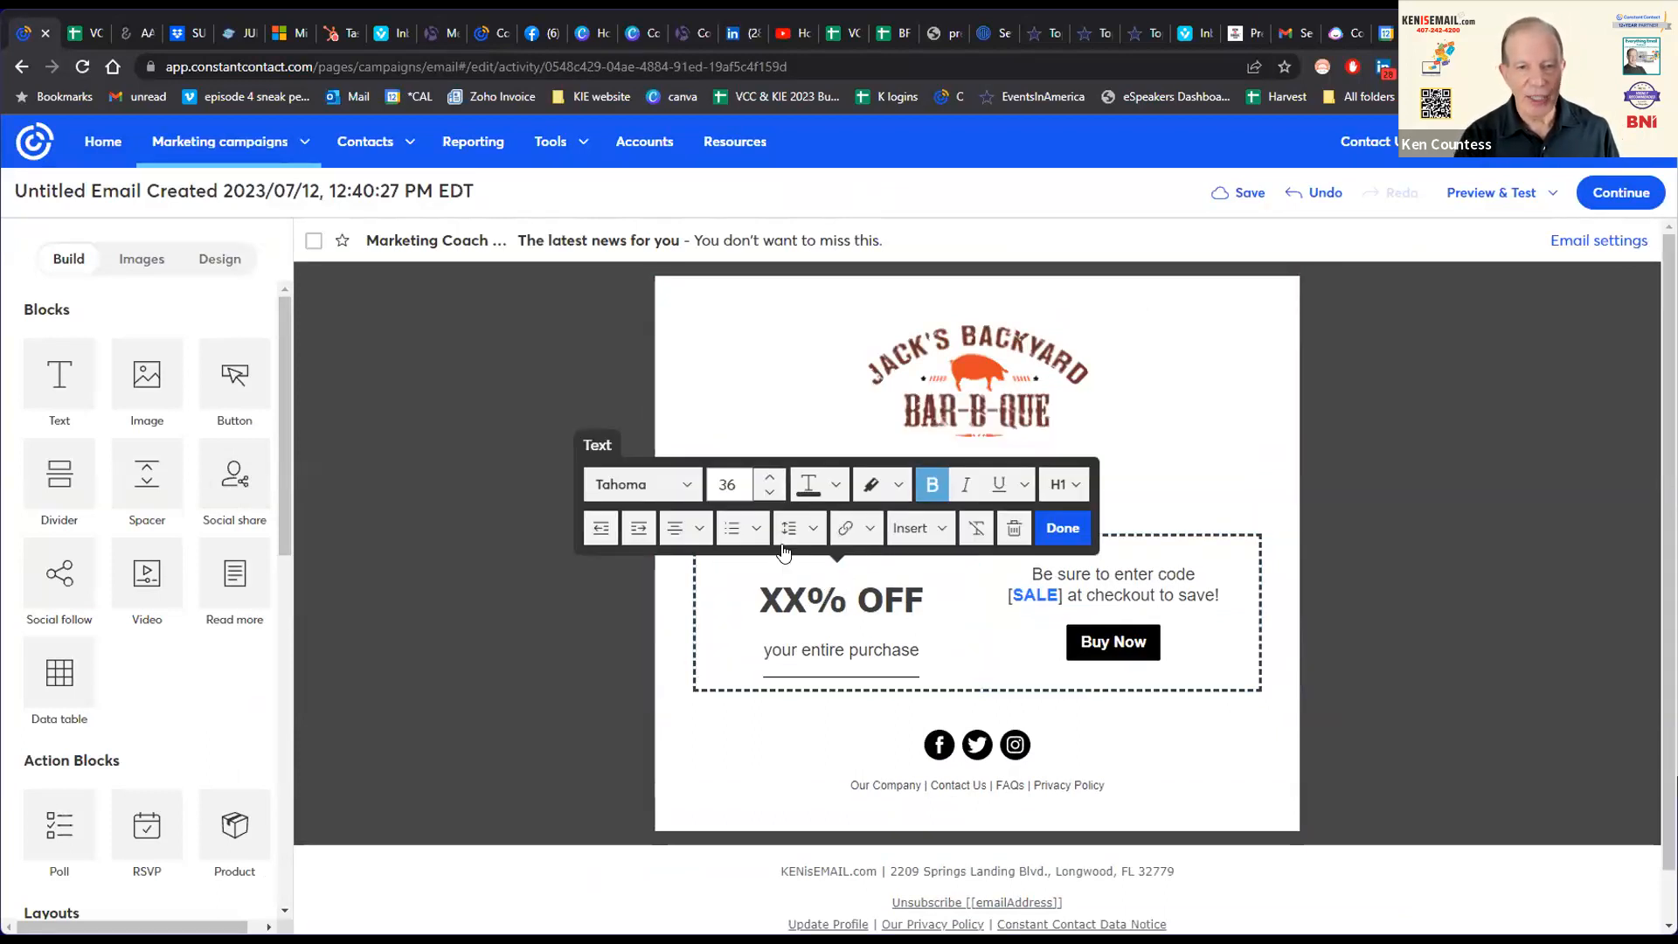
{"action": "left_click", "coordinate": [988, 562]}
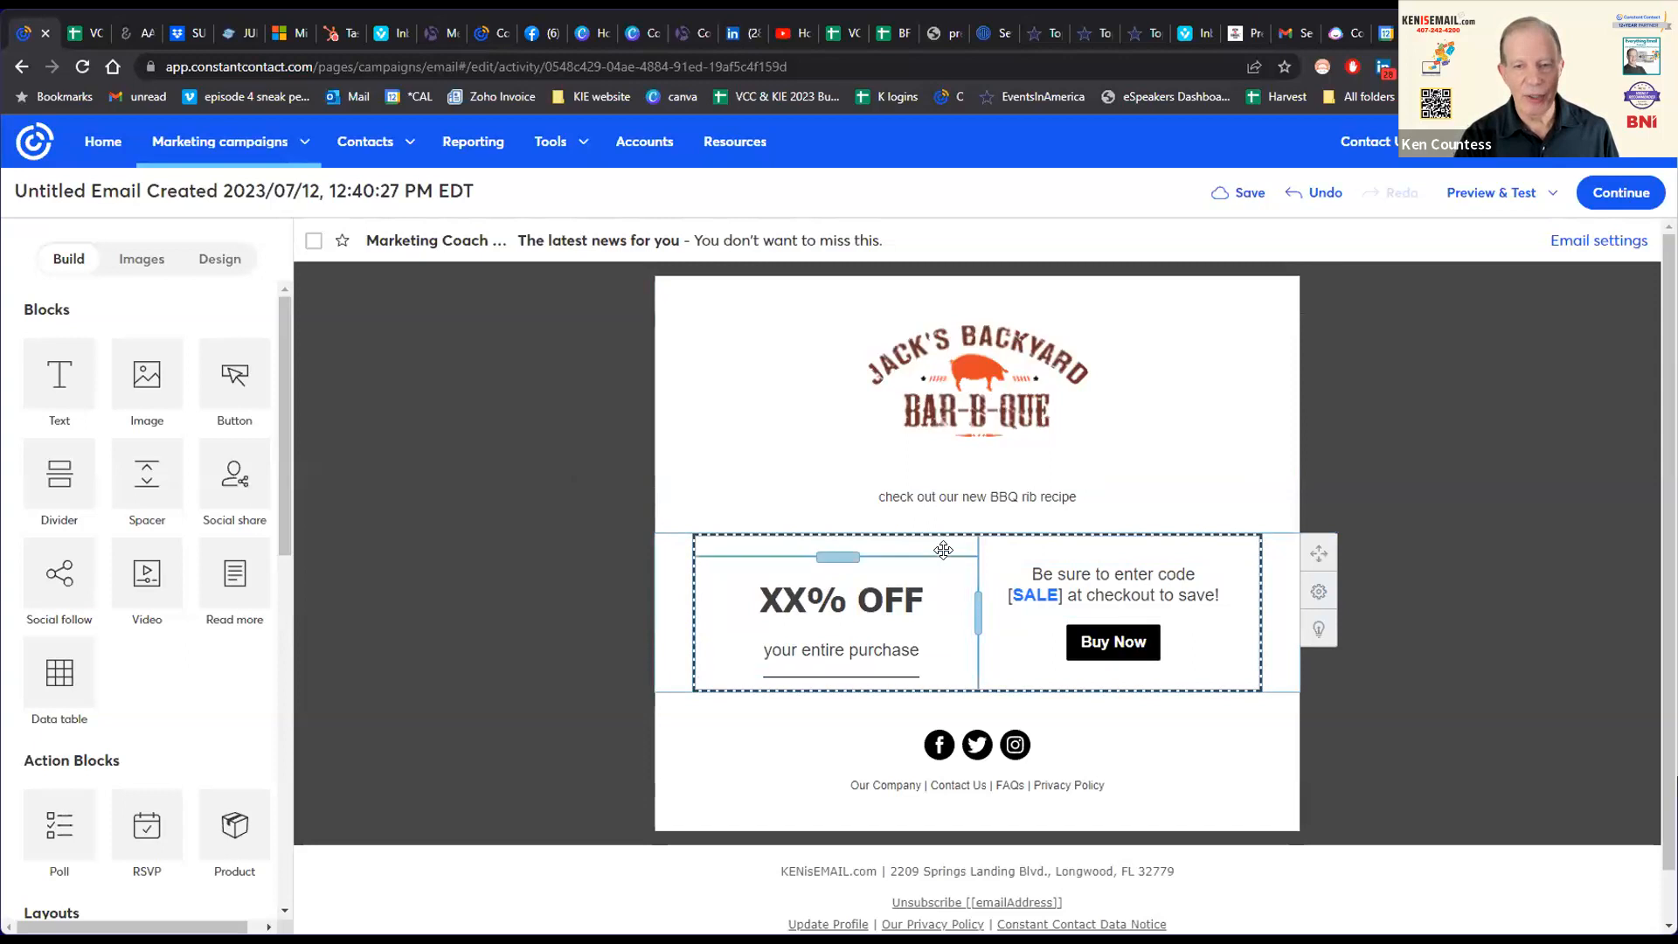
{"action": "left_click_drag", "start_coordinate": [147, 375], "coordinate": [834, 612]}
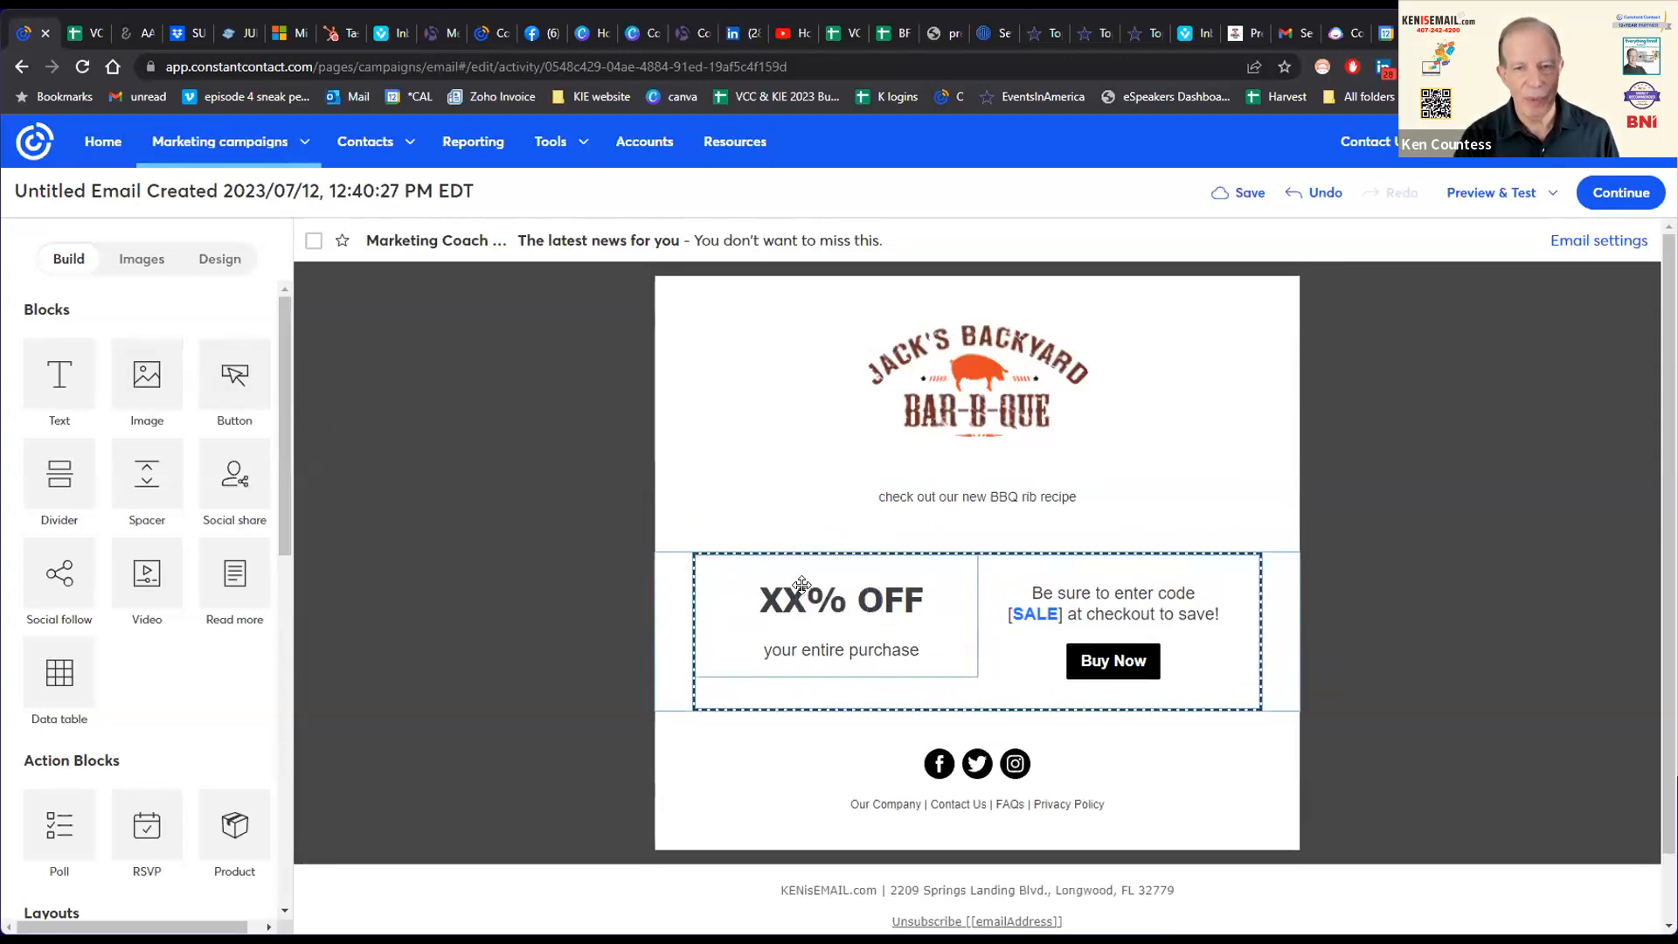
{"action": "left_click", "coordinate": [837, 683]}
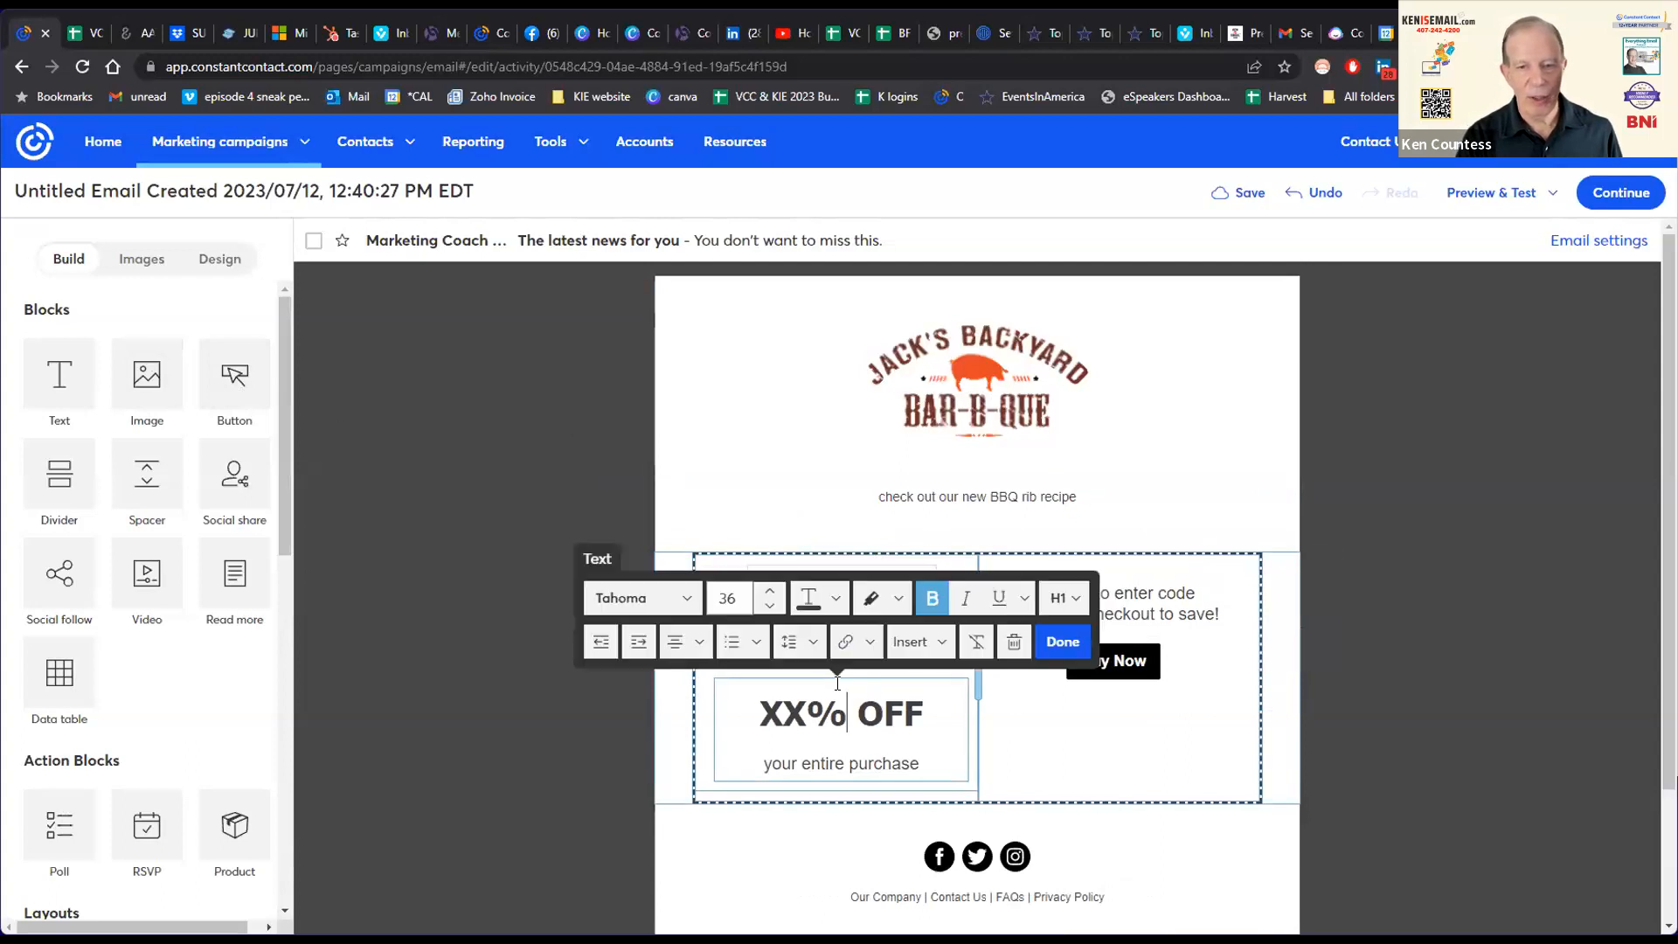
{"action": "left_click", "coordinate": [1012, 647]}
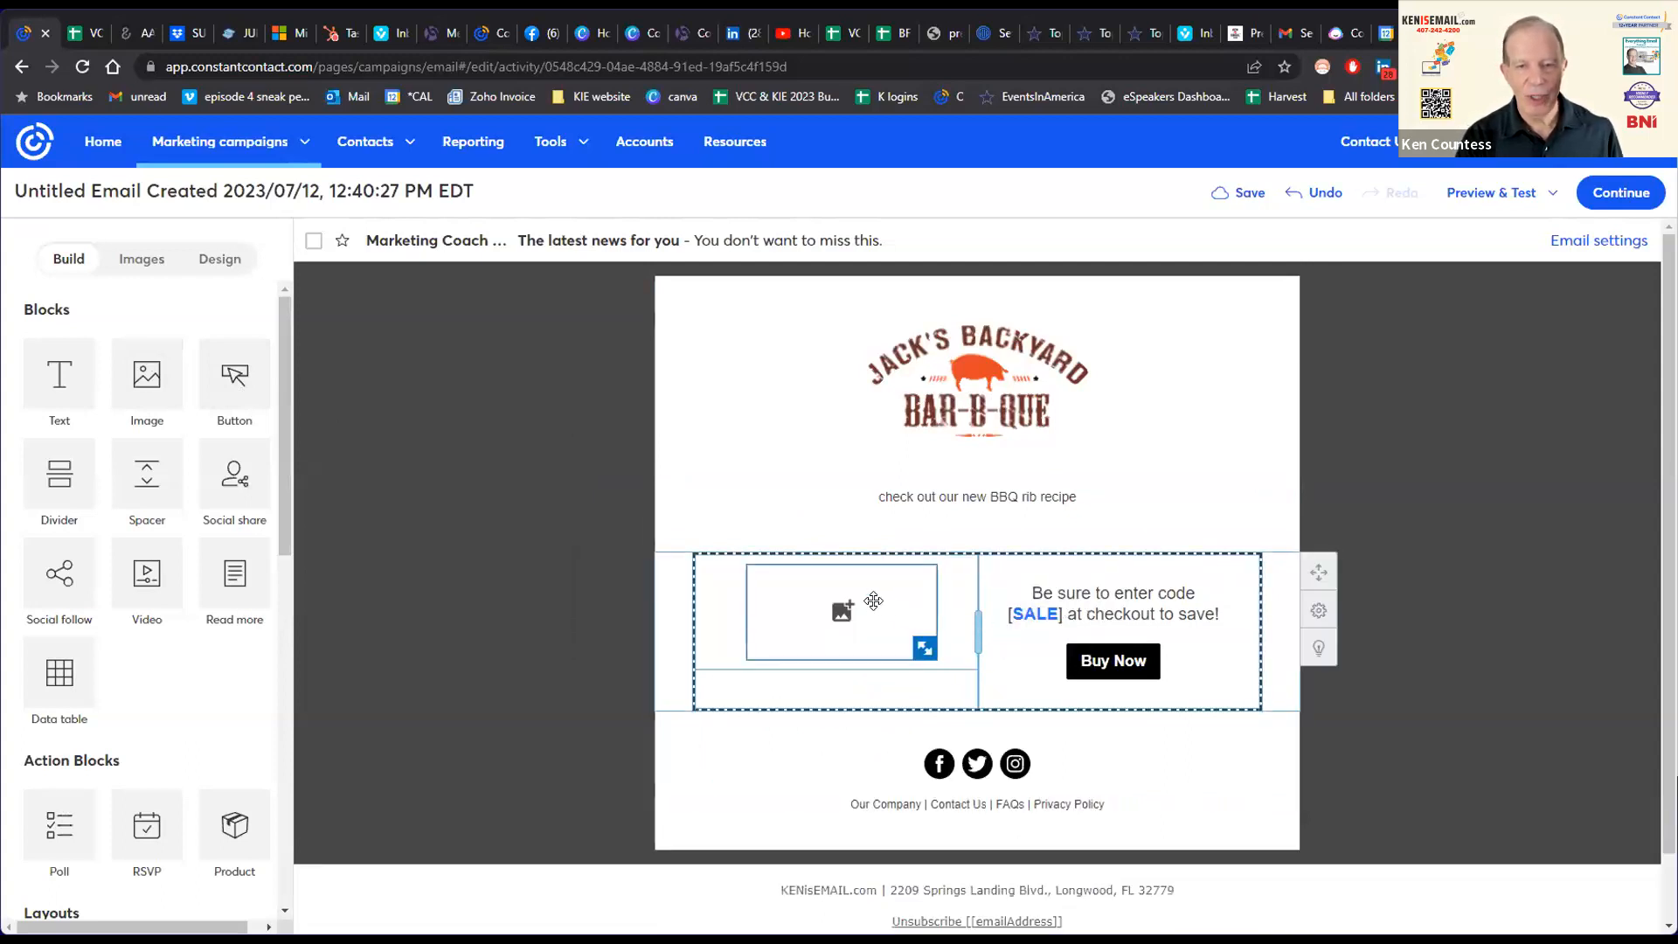
Step: Insert Jack at grill.jpg from the image library into the empty image block in the coupon box
{"action": "left_click", "coordinate": [873, 601]}
{"action": "left_click", "coordinate": [690, 527]}
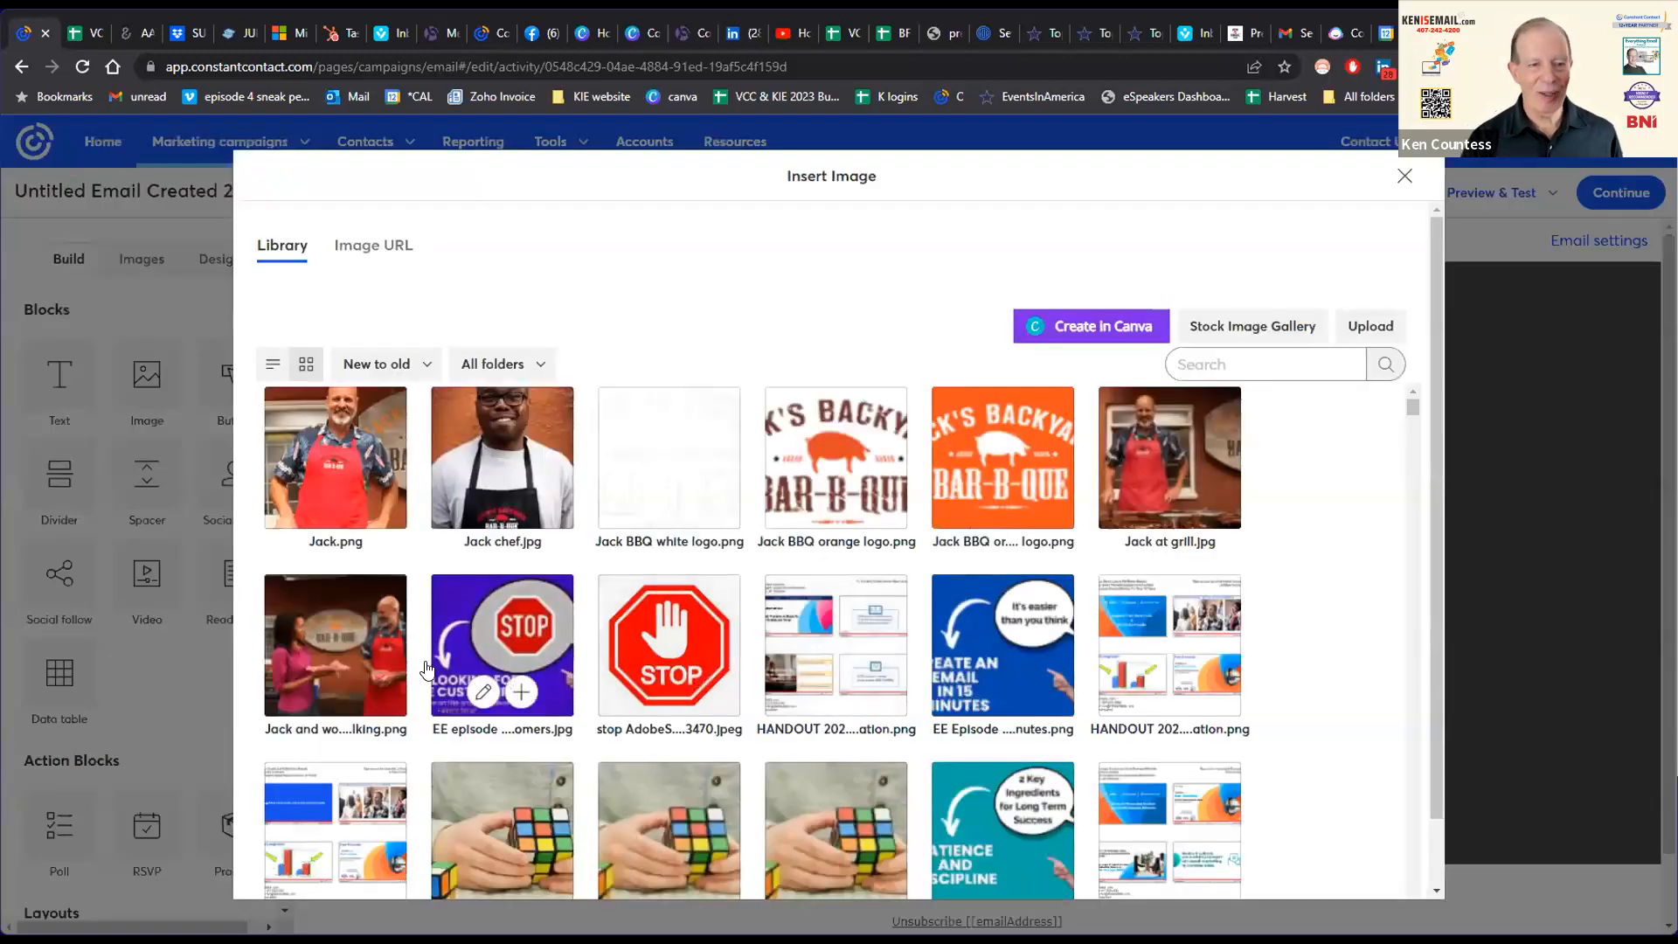
{"action": "left_click", "coordinate": [1176, 455]}
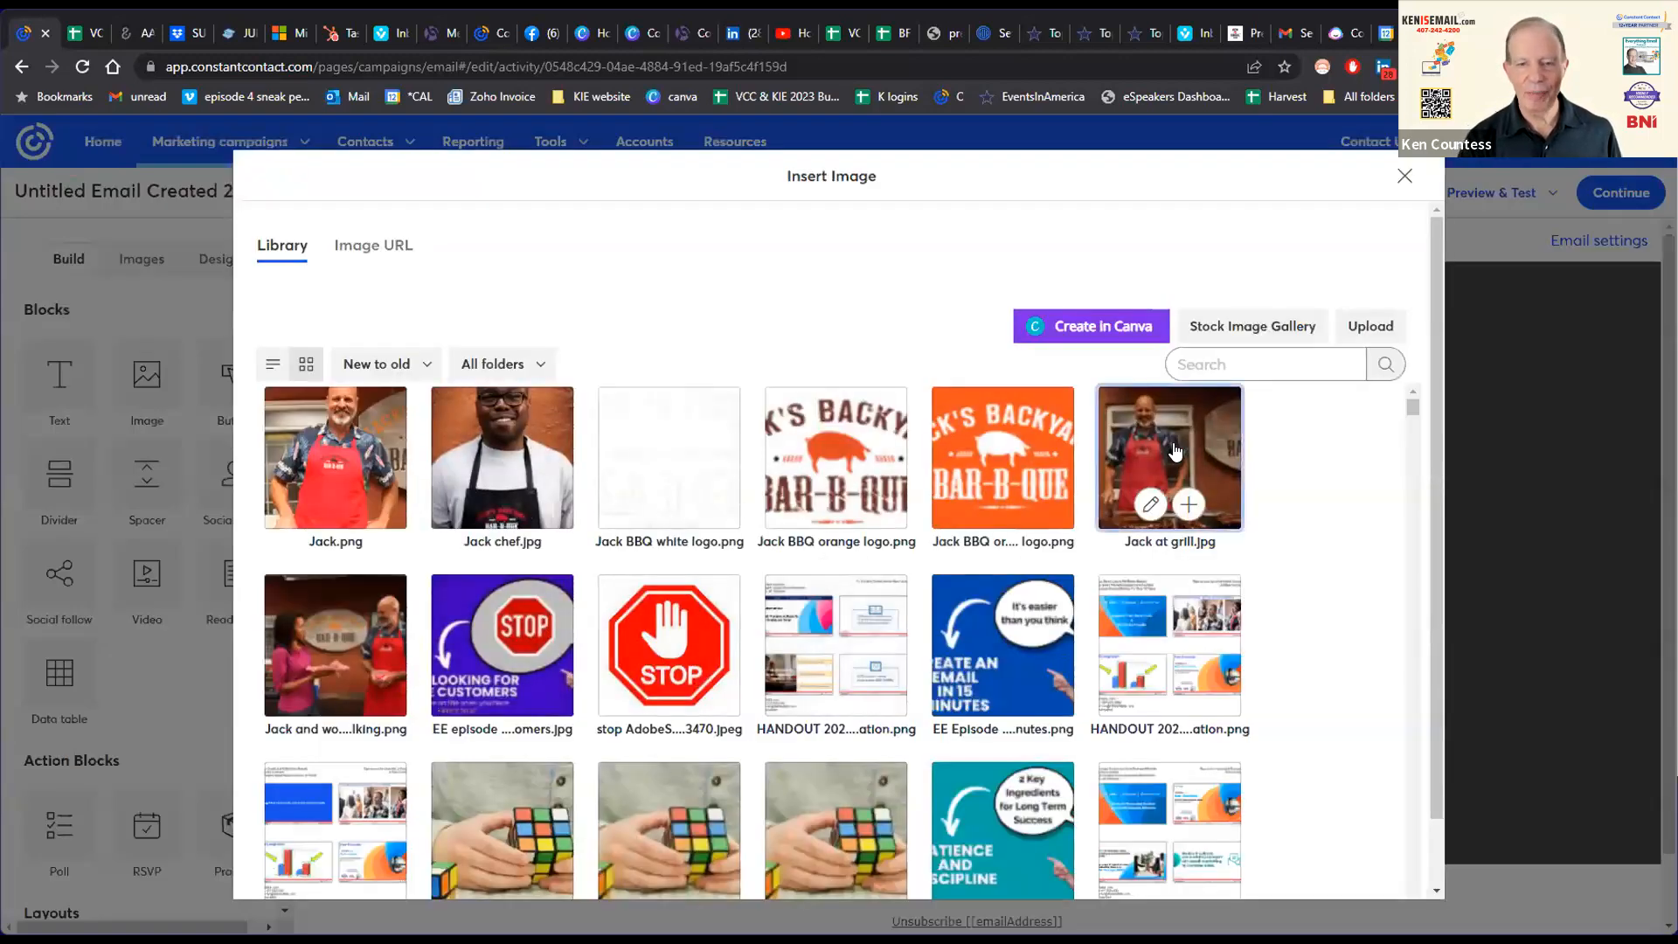
{"action": "scroll", "coordinate": [1388, 844], "scroll_direction": "down", "scroll_amount": 1}
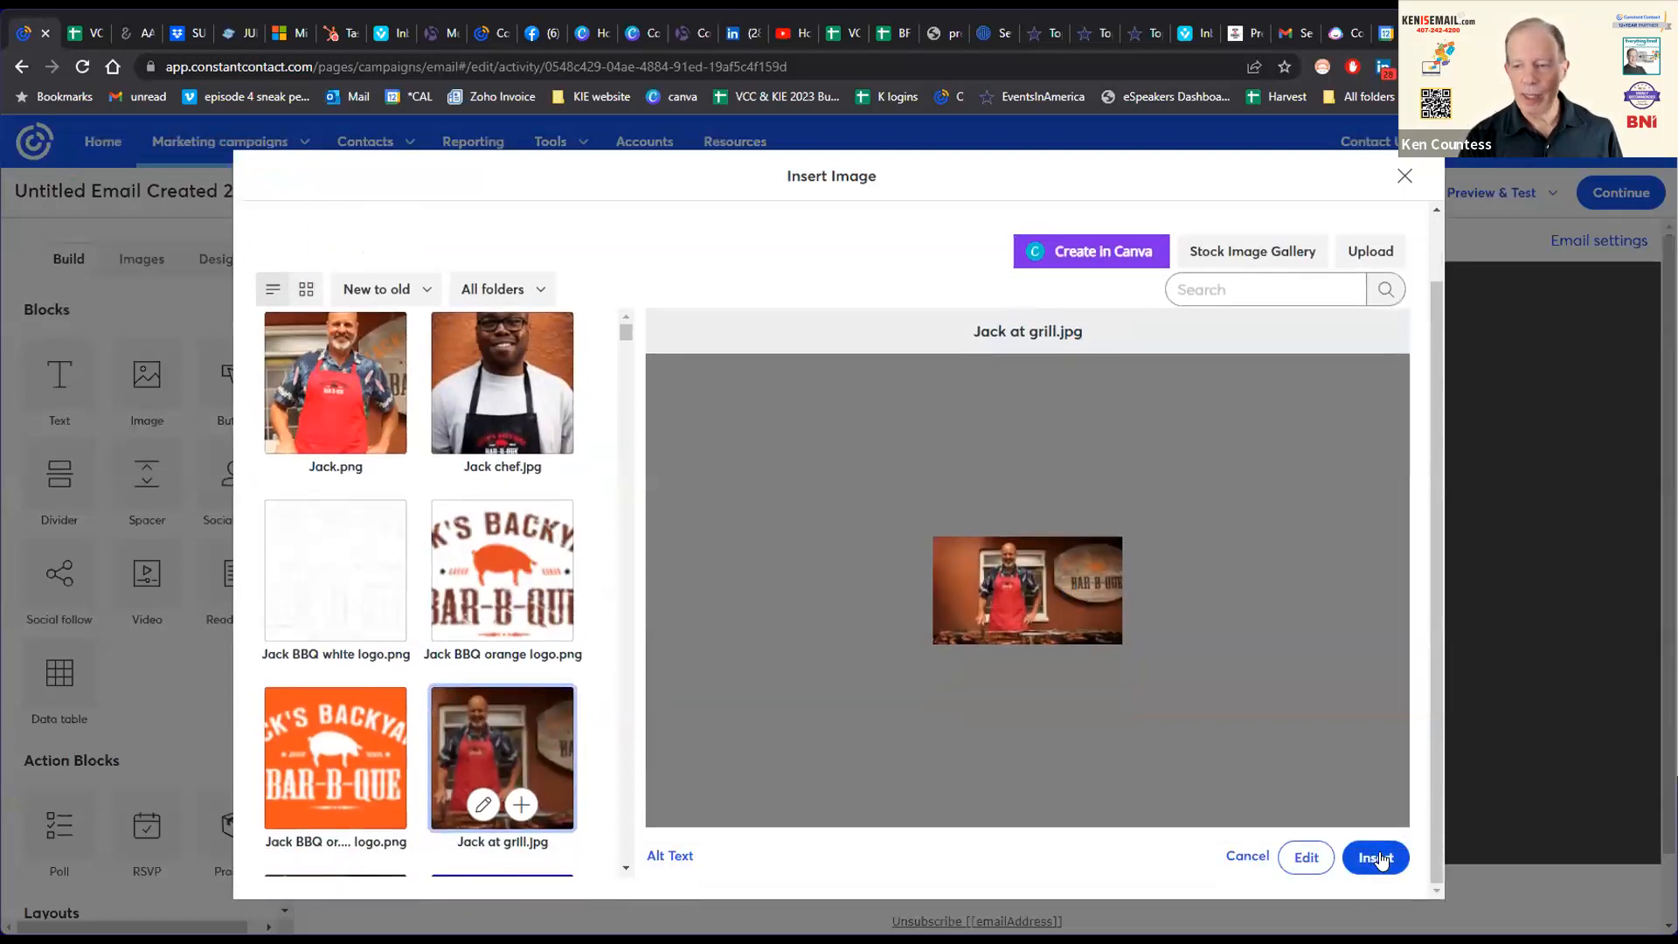
{"action": "left_click", "coordinate": [1377, 848]}
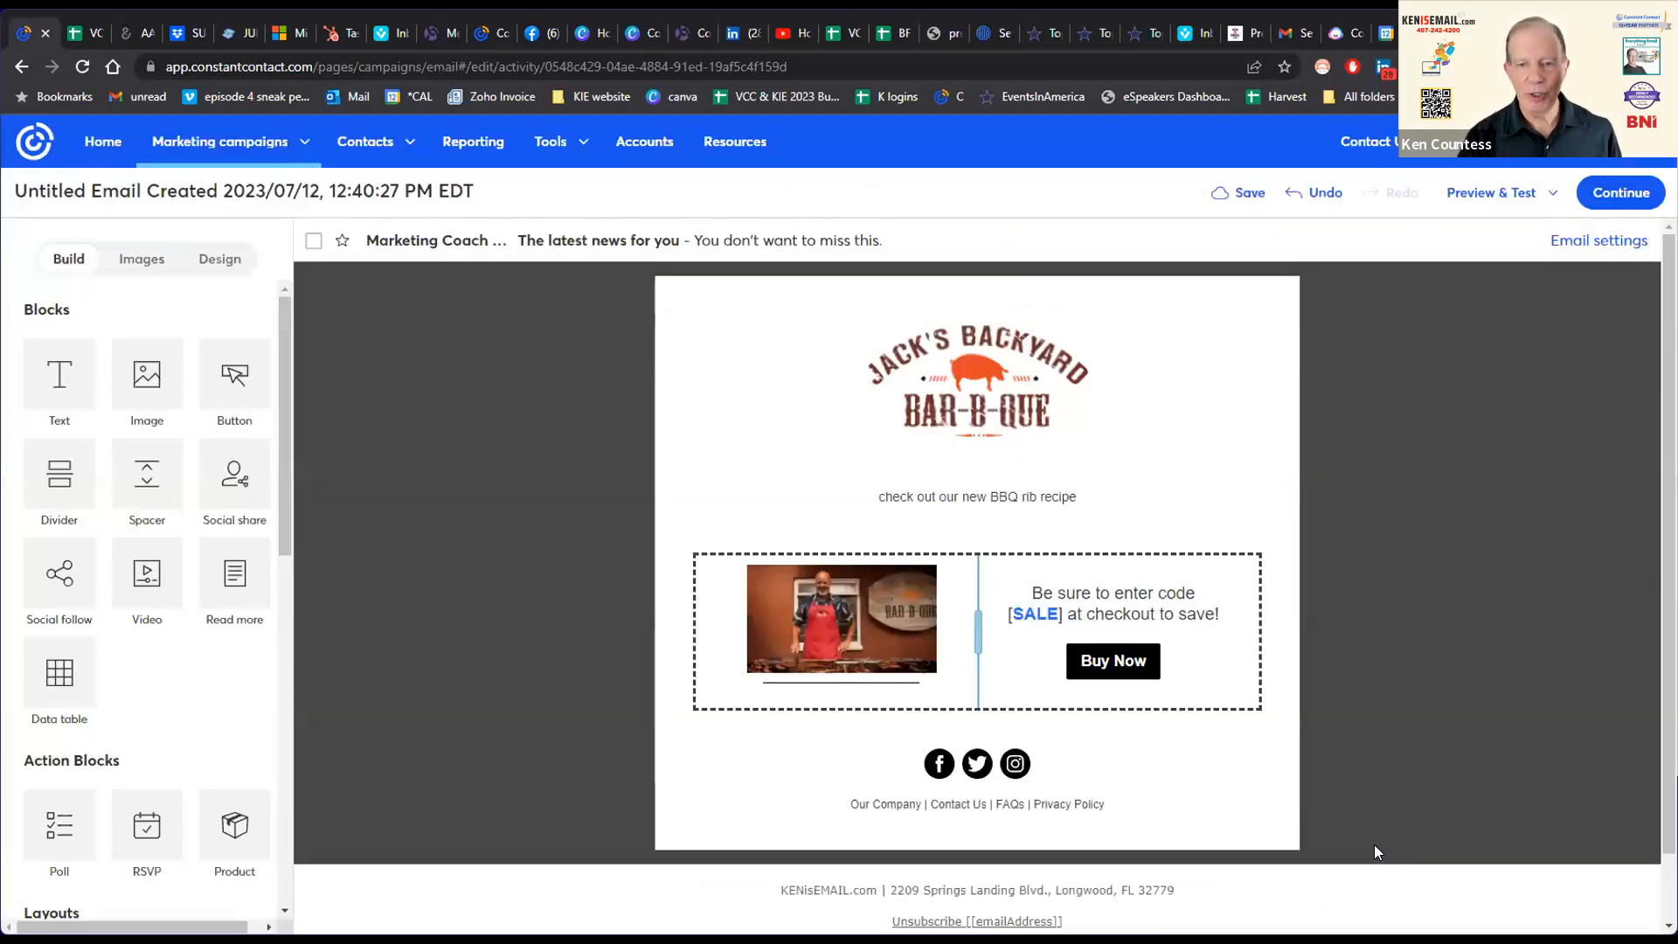
Step: Delete the checkout code text and the Buy Now button from the right column of the coupon box
{"action": "left_click", "coordinate": [1094, 612]}
{"action": "left_click", "coordinate": [1296, 544]}
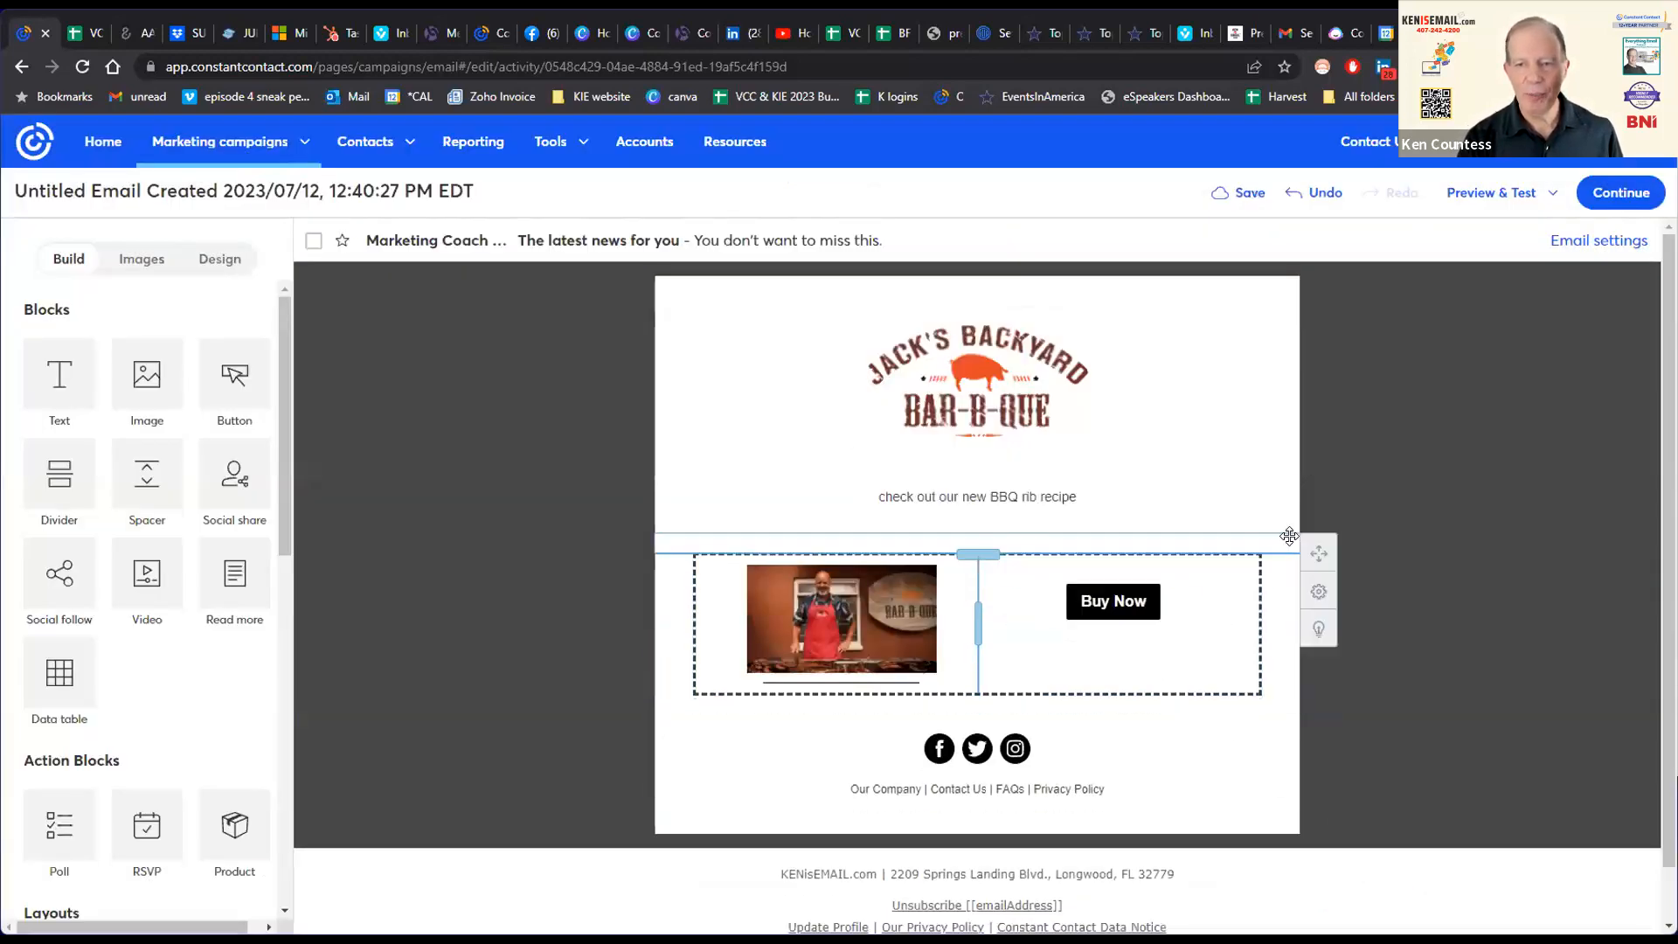
{"action": "left_click", "coordinate": [1112, 601]}
{"action": "left_click", "coordinate": [1233, 532]}
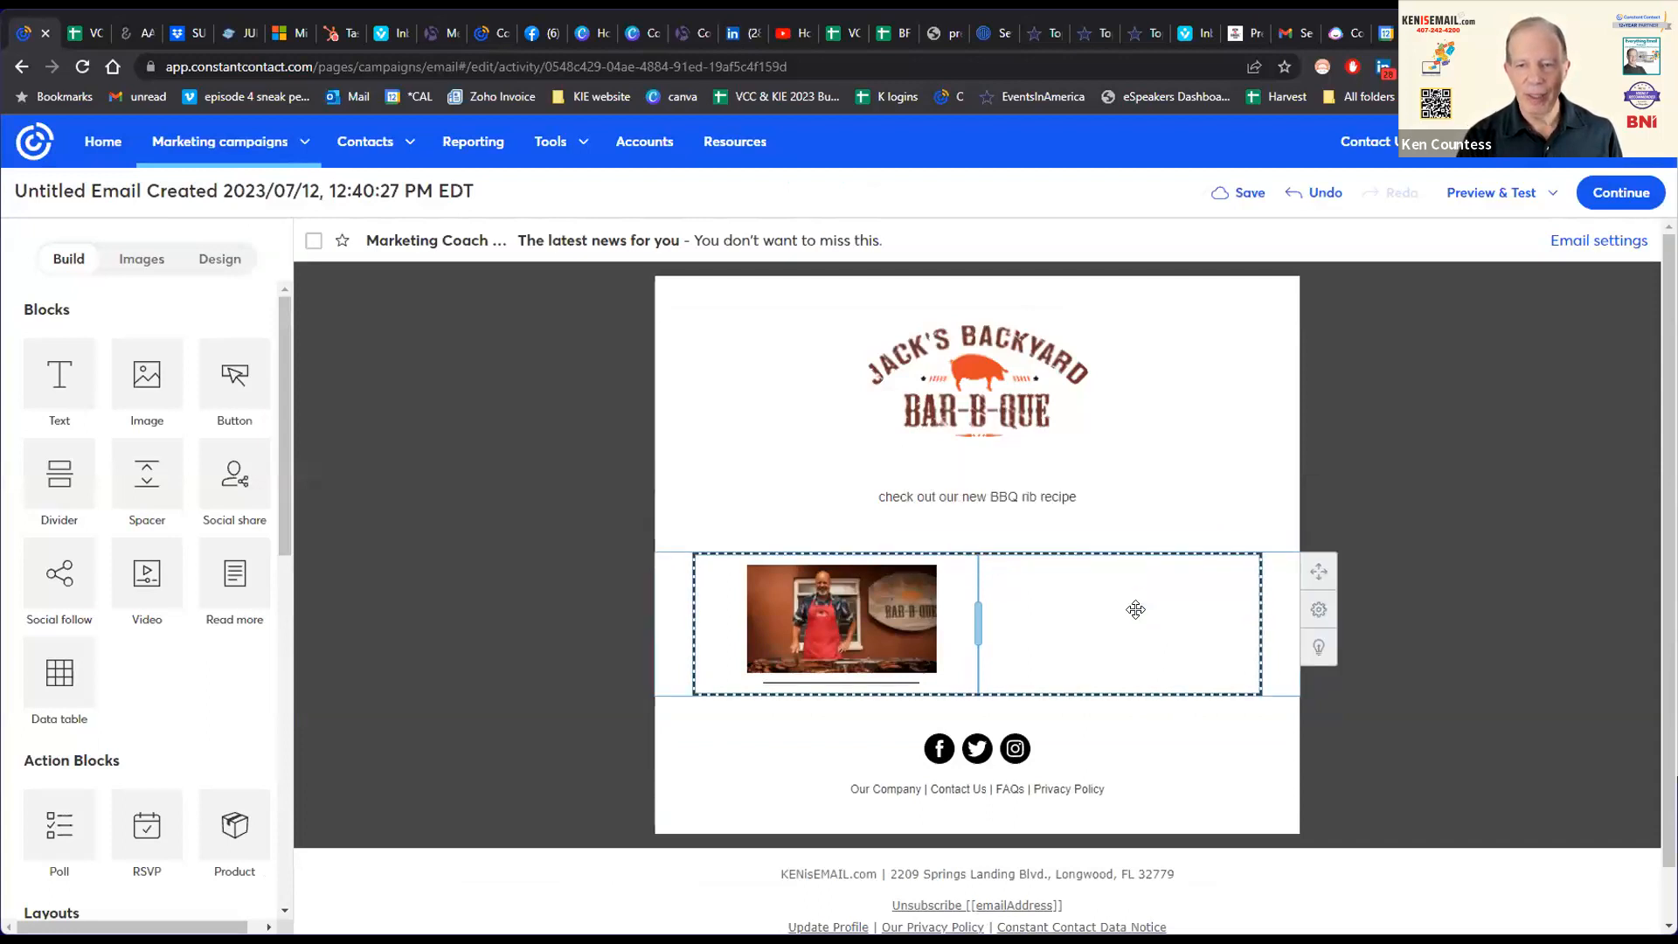
Step: Delete the two leftover spacers from the empty right column of the coupon box
{"action": "left_click", "coordinate": [1135, 576]}
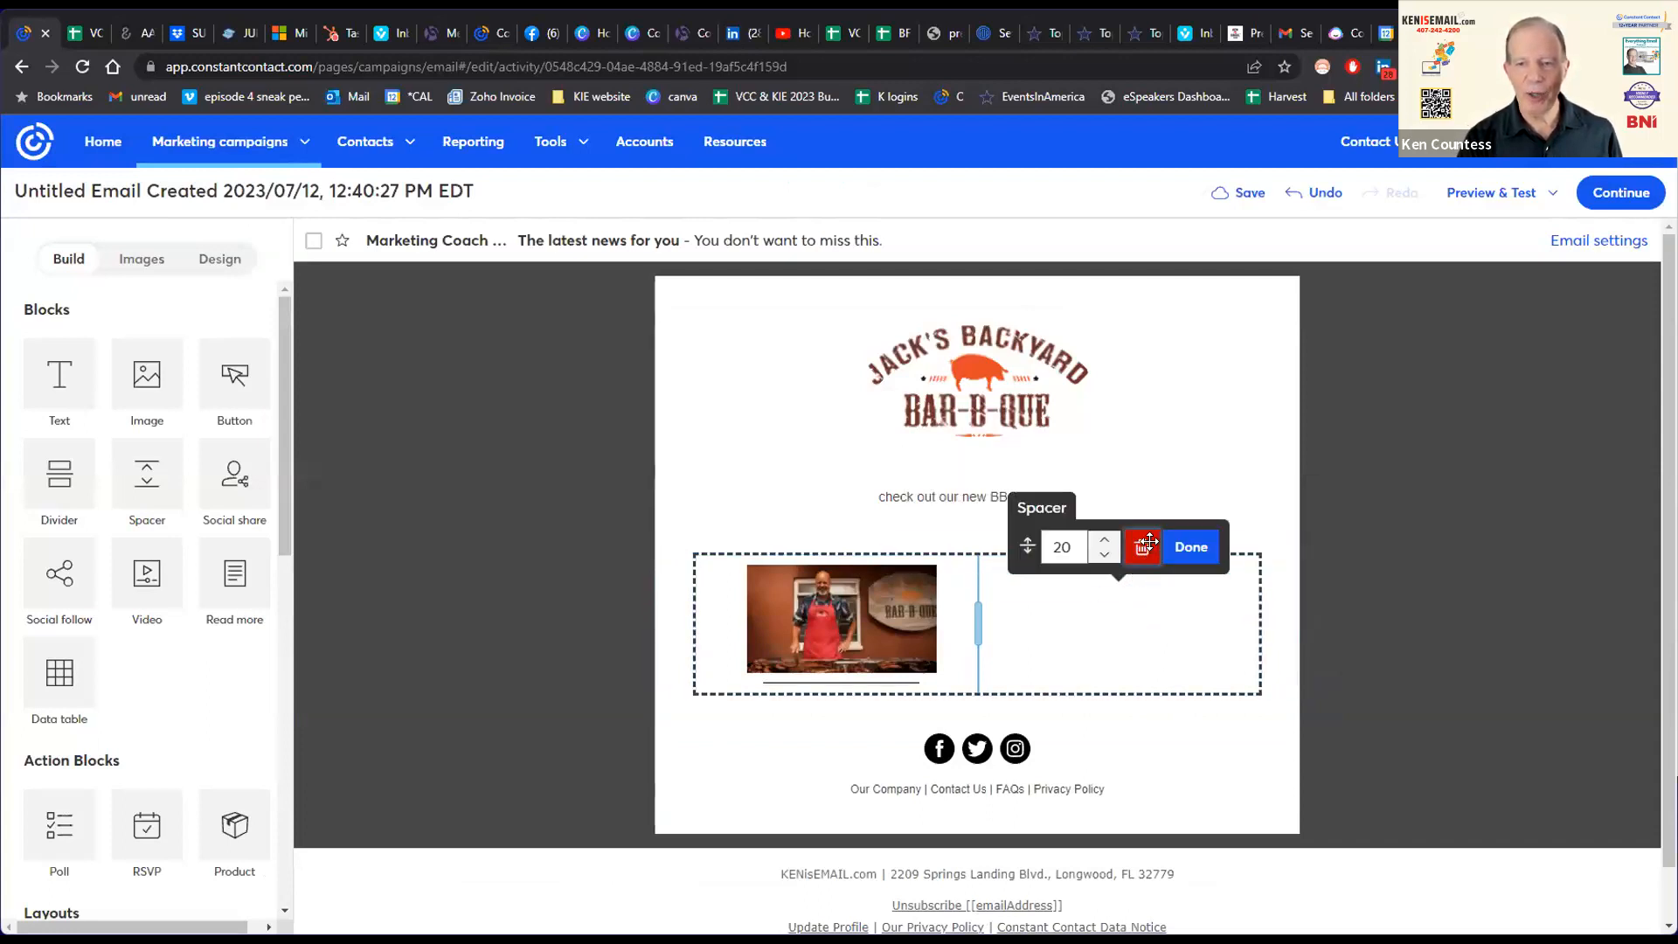
{"action": "left_click", "coordinate": [1142, 548]}
{"action": "left_click", "coordinate": [1121, 575]}
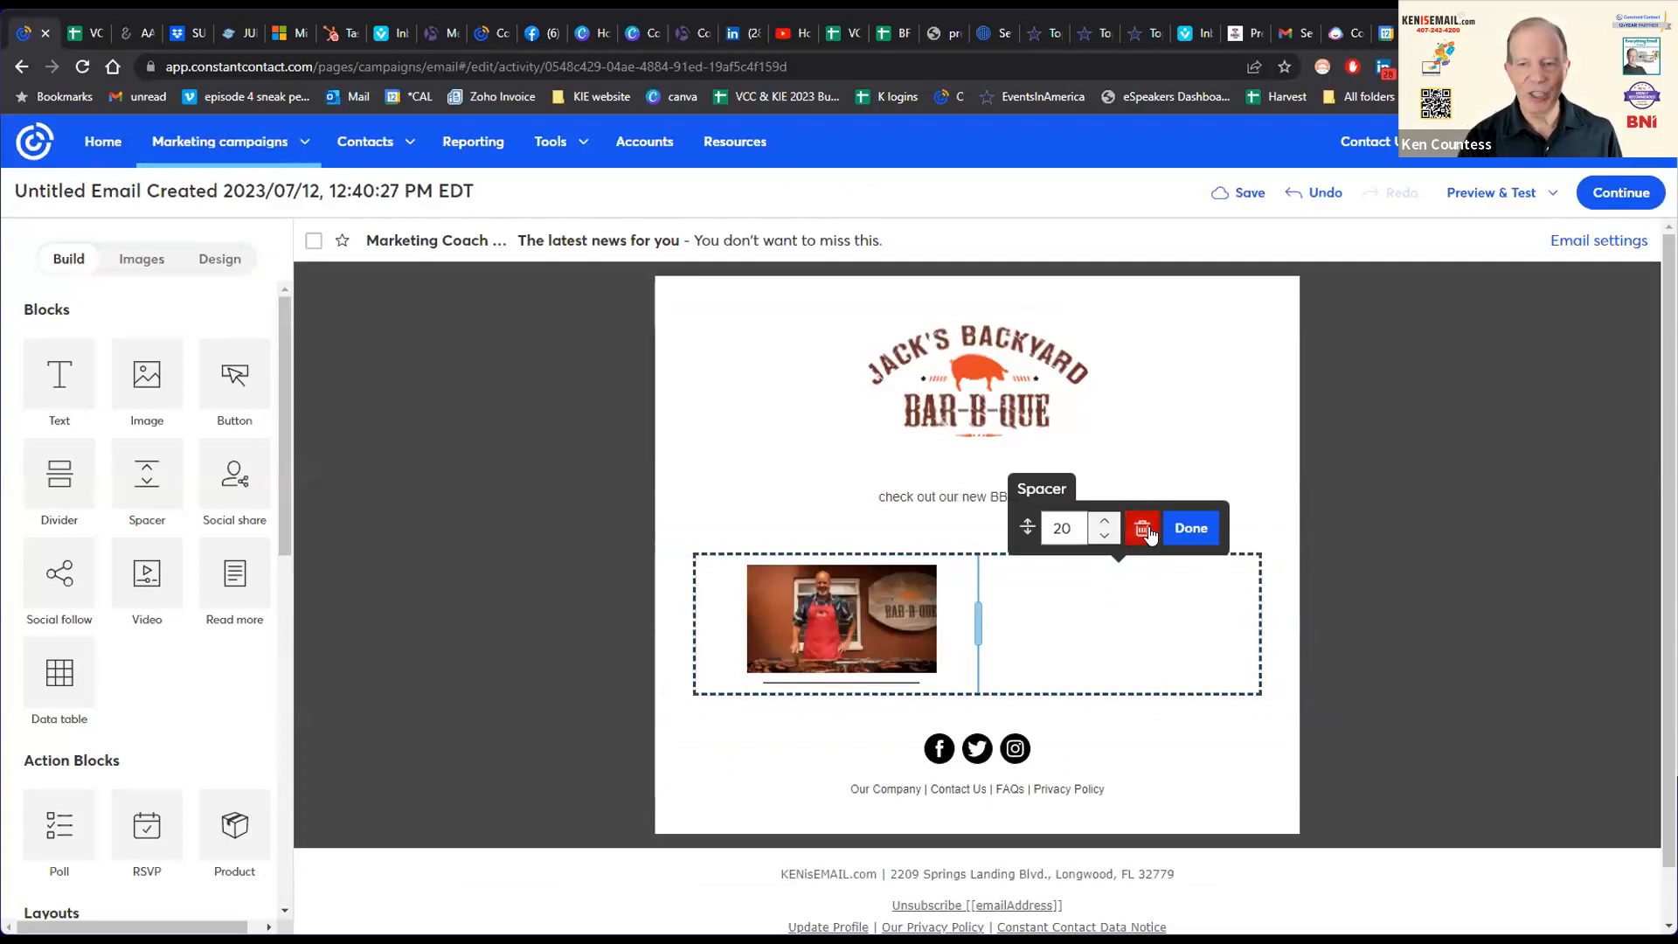
{"action": "left_click", "coordinate": [1146, 525]}
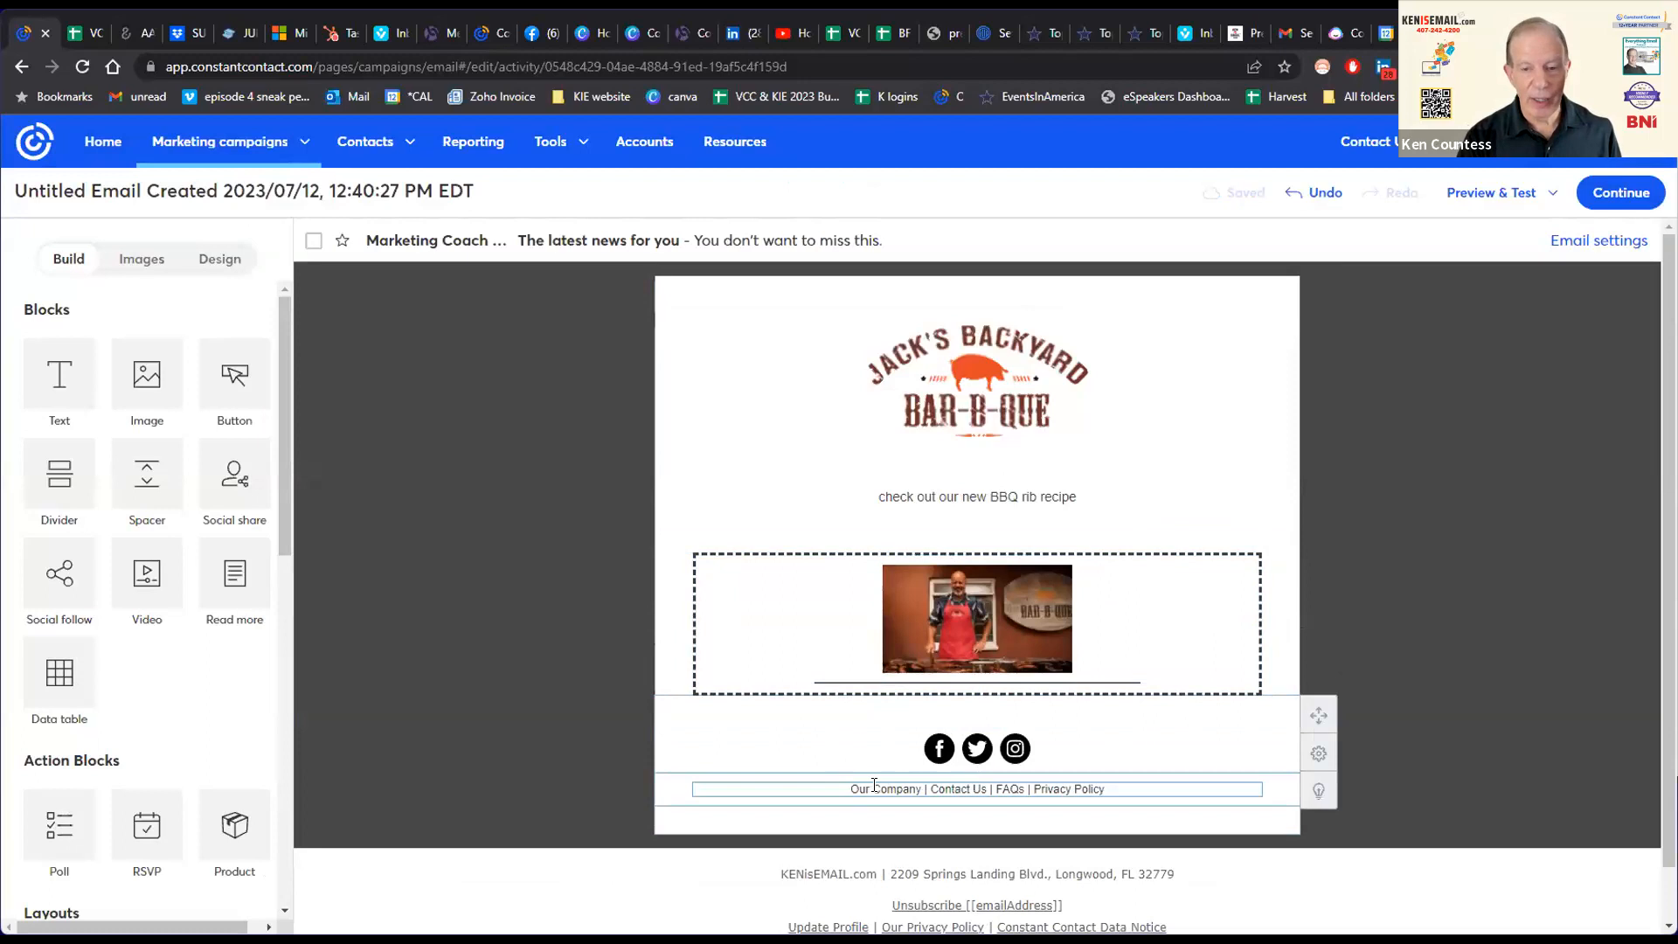
Step: Review the available link types for the FAQs text in the footer line, leaving the text unchanged
{"action": "scroll", "coordinate": [872, 783], "scroll_direction": "down", "scroll_amount": 1}
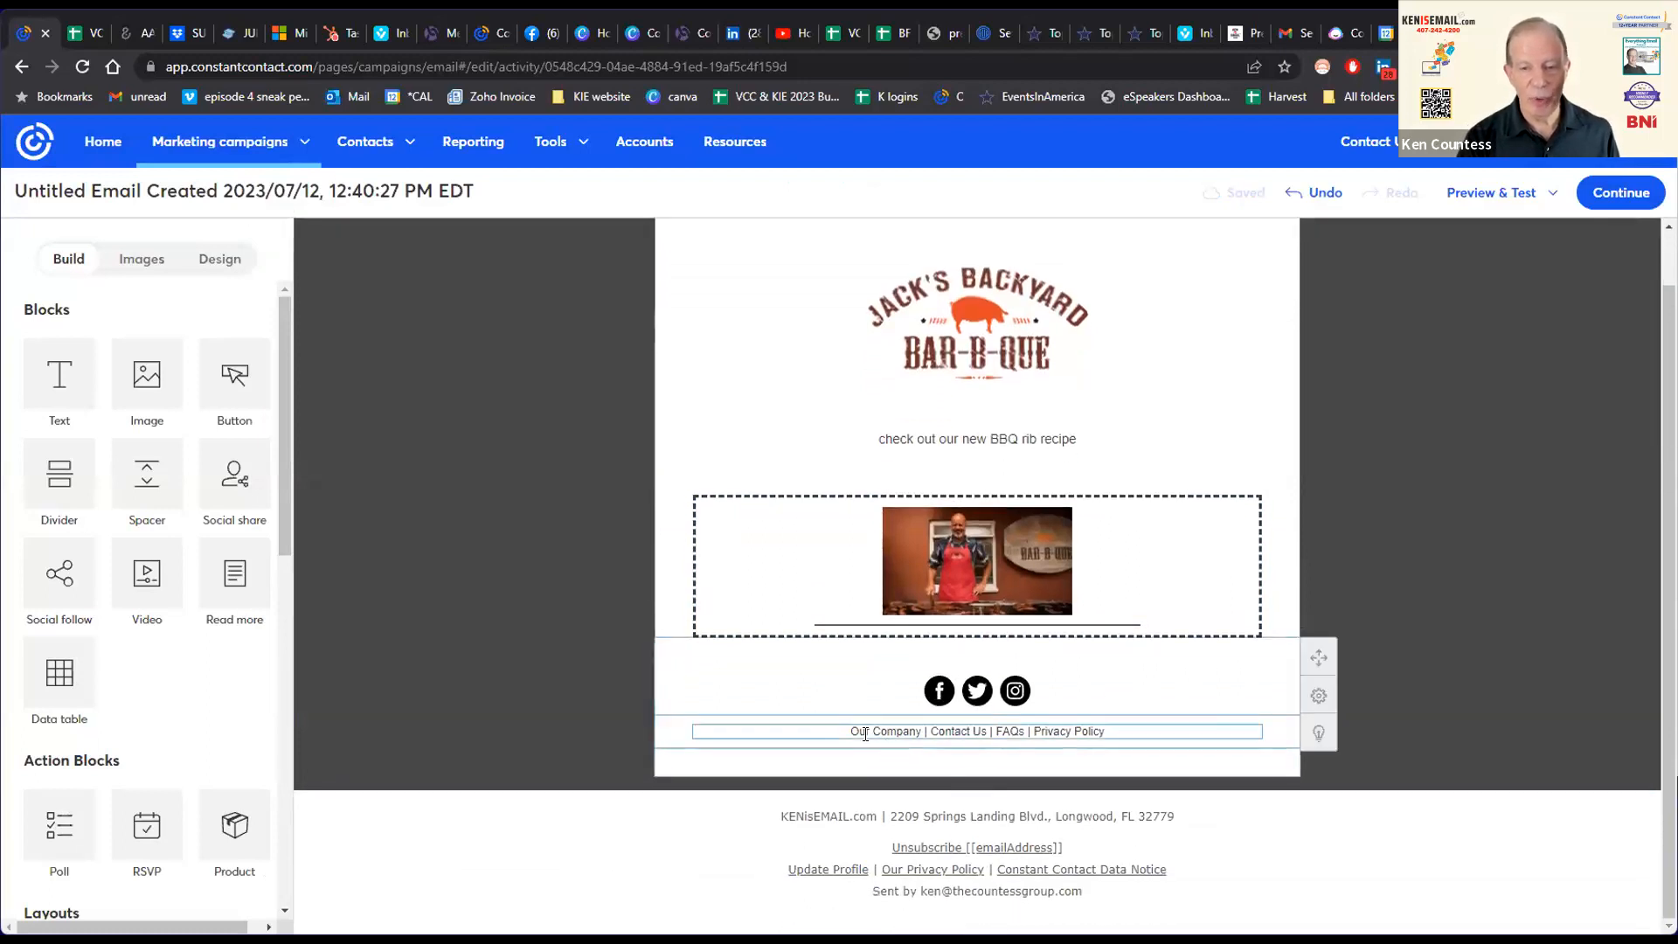
{"action": "left_click_drag", "start_coordinate": [890, 734], "coordinate": [1107, 733]}
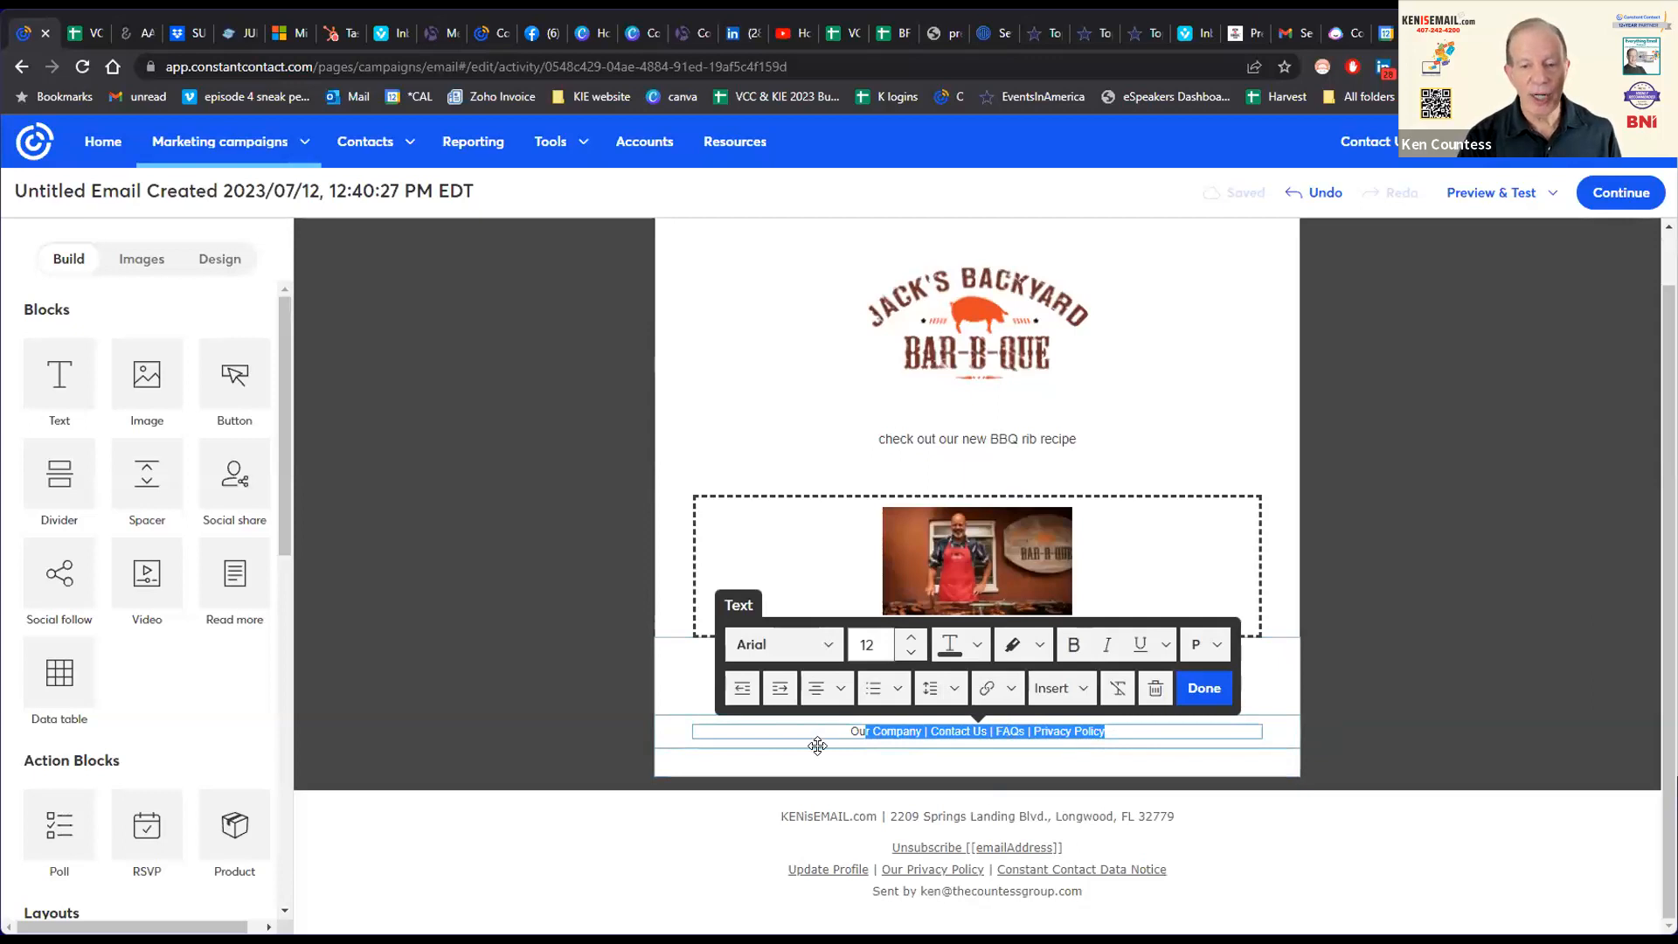
{"action": "left_click", "coordinate": [955, 715]}
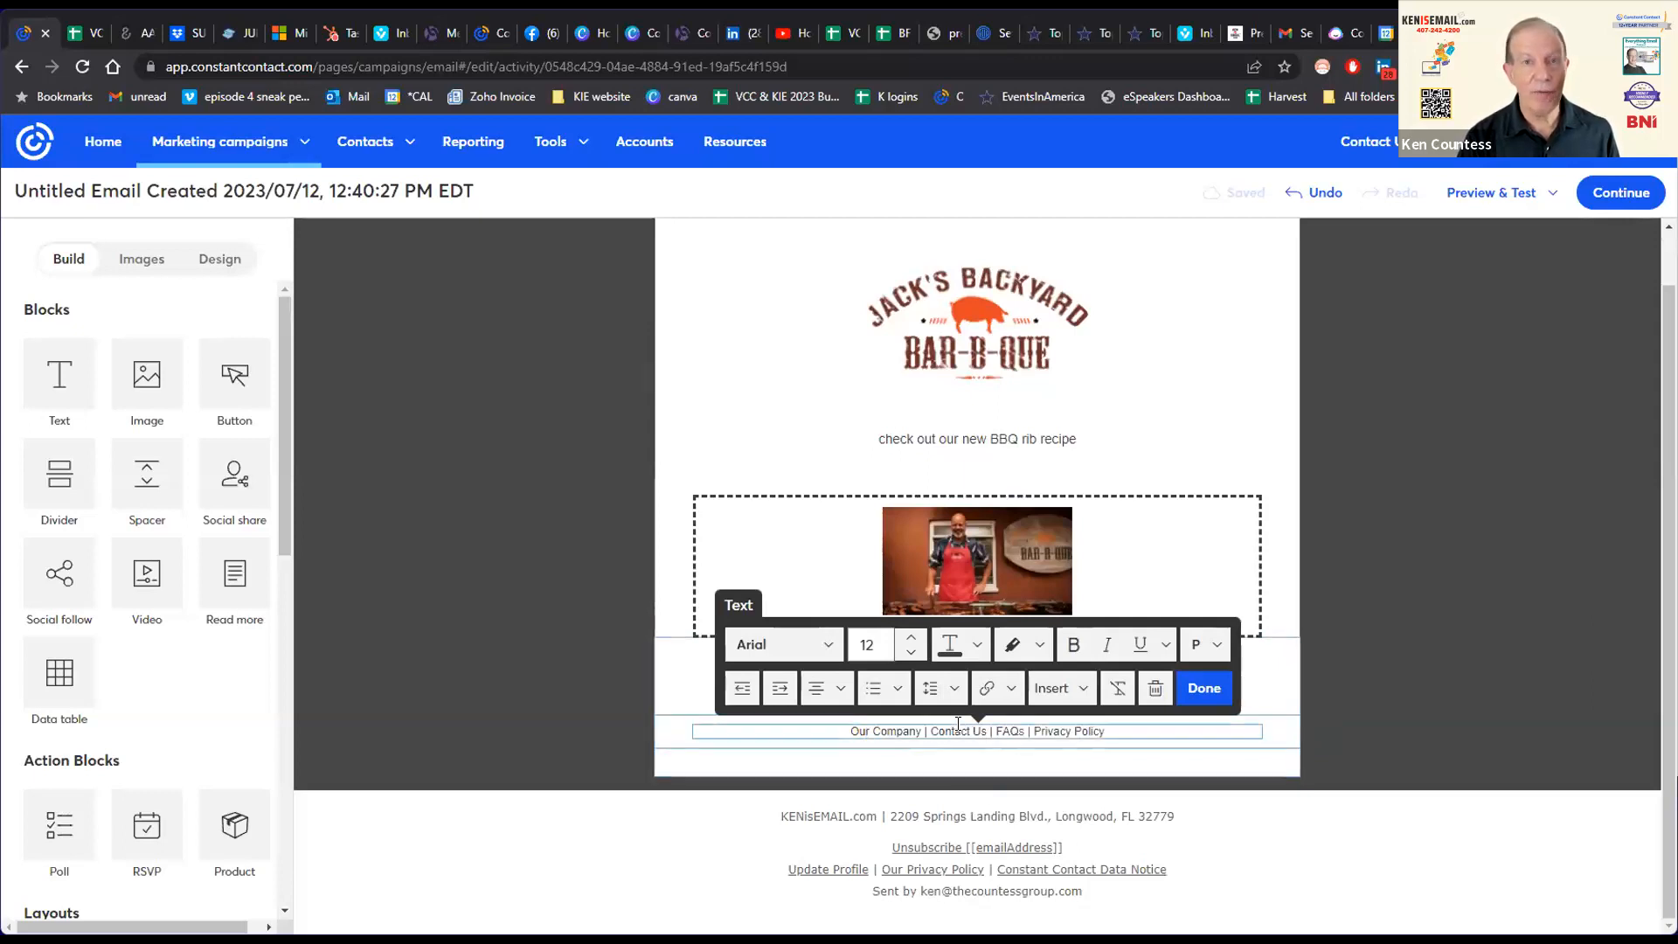
{"action": "left_click", "coordinate": [996, 688]}
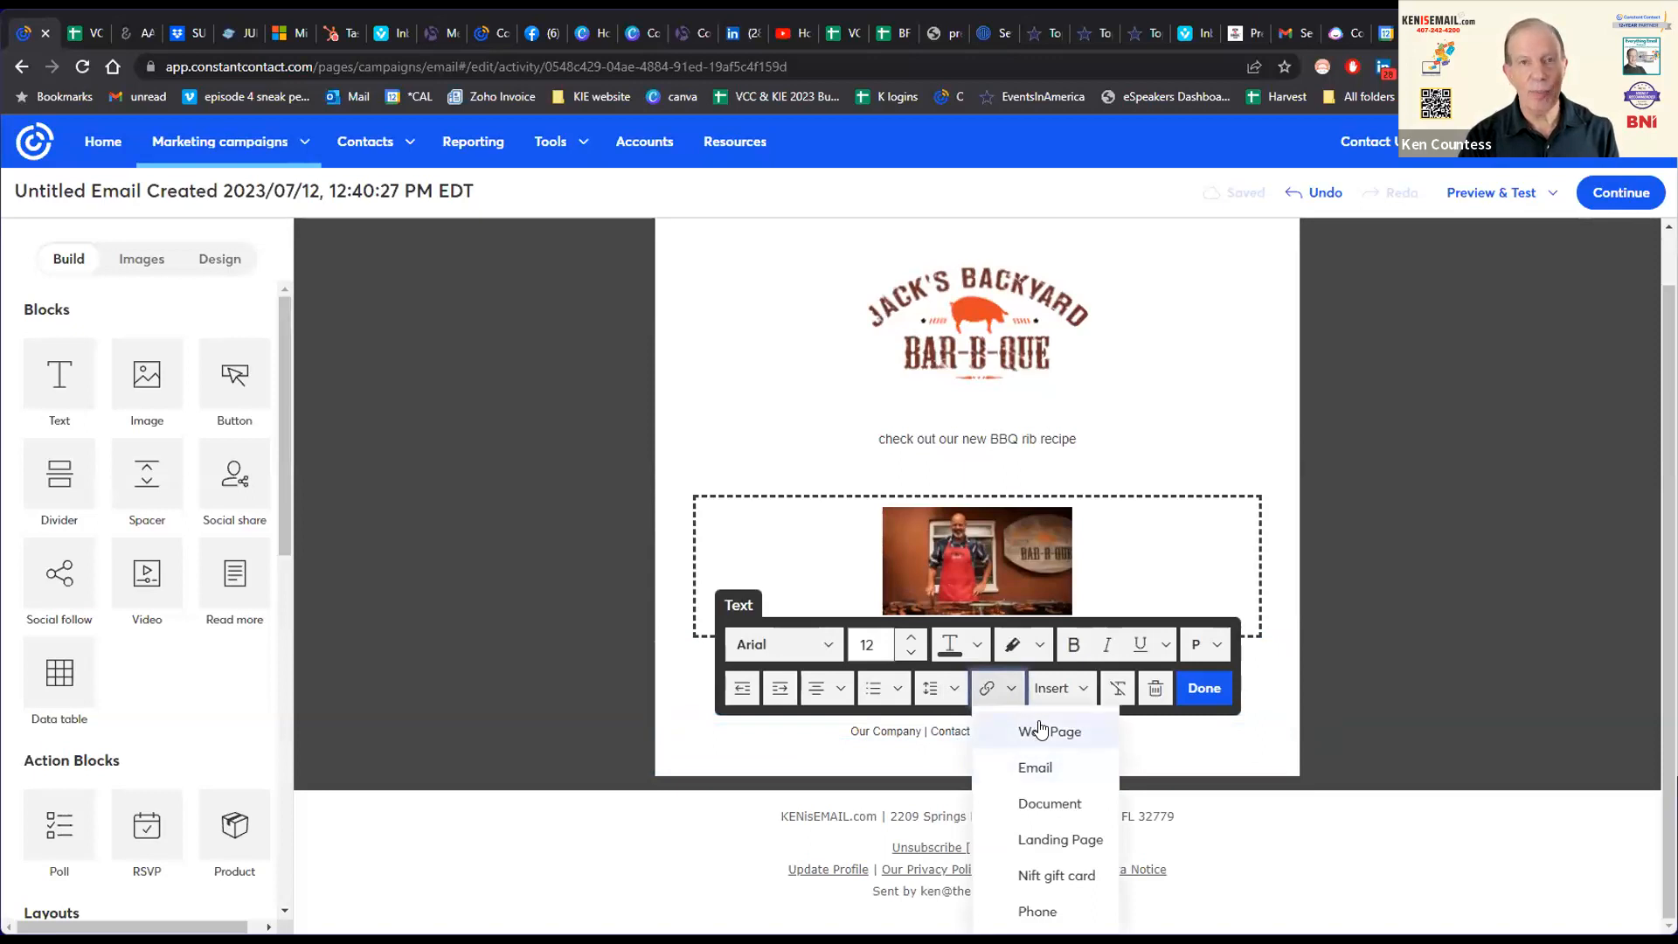
{"action": "left_click", "coordinate": [1207, 722]}
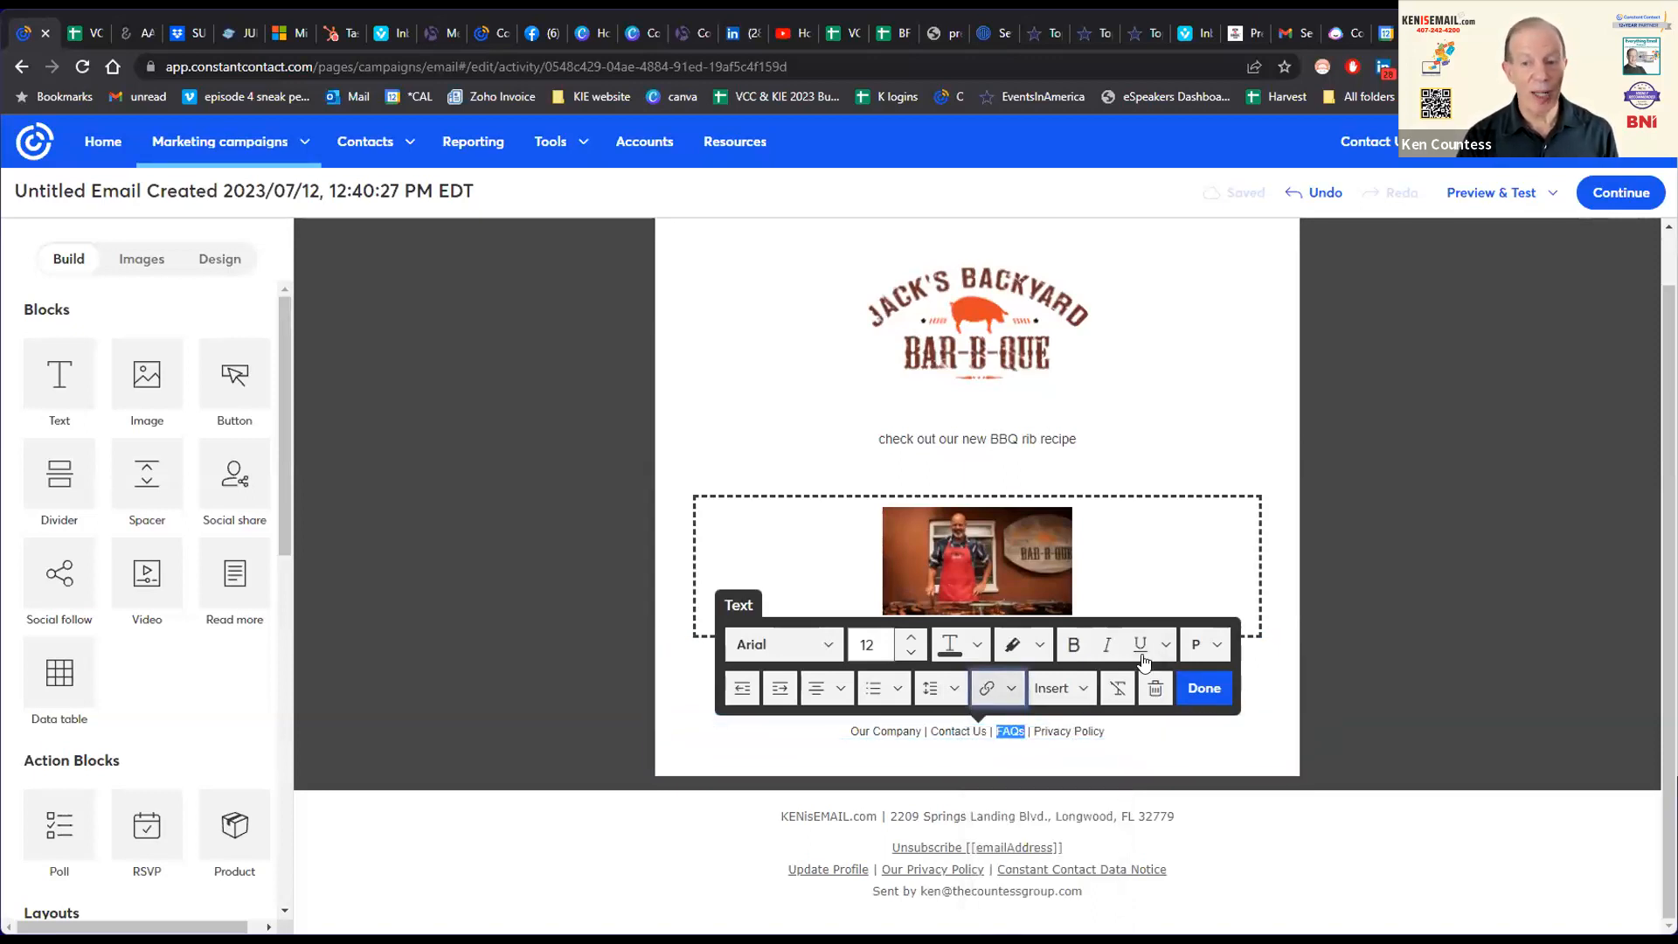
{"action": "left_click", "coordinate": [1199, 685]}
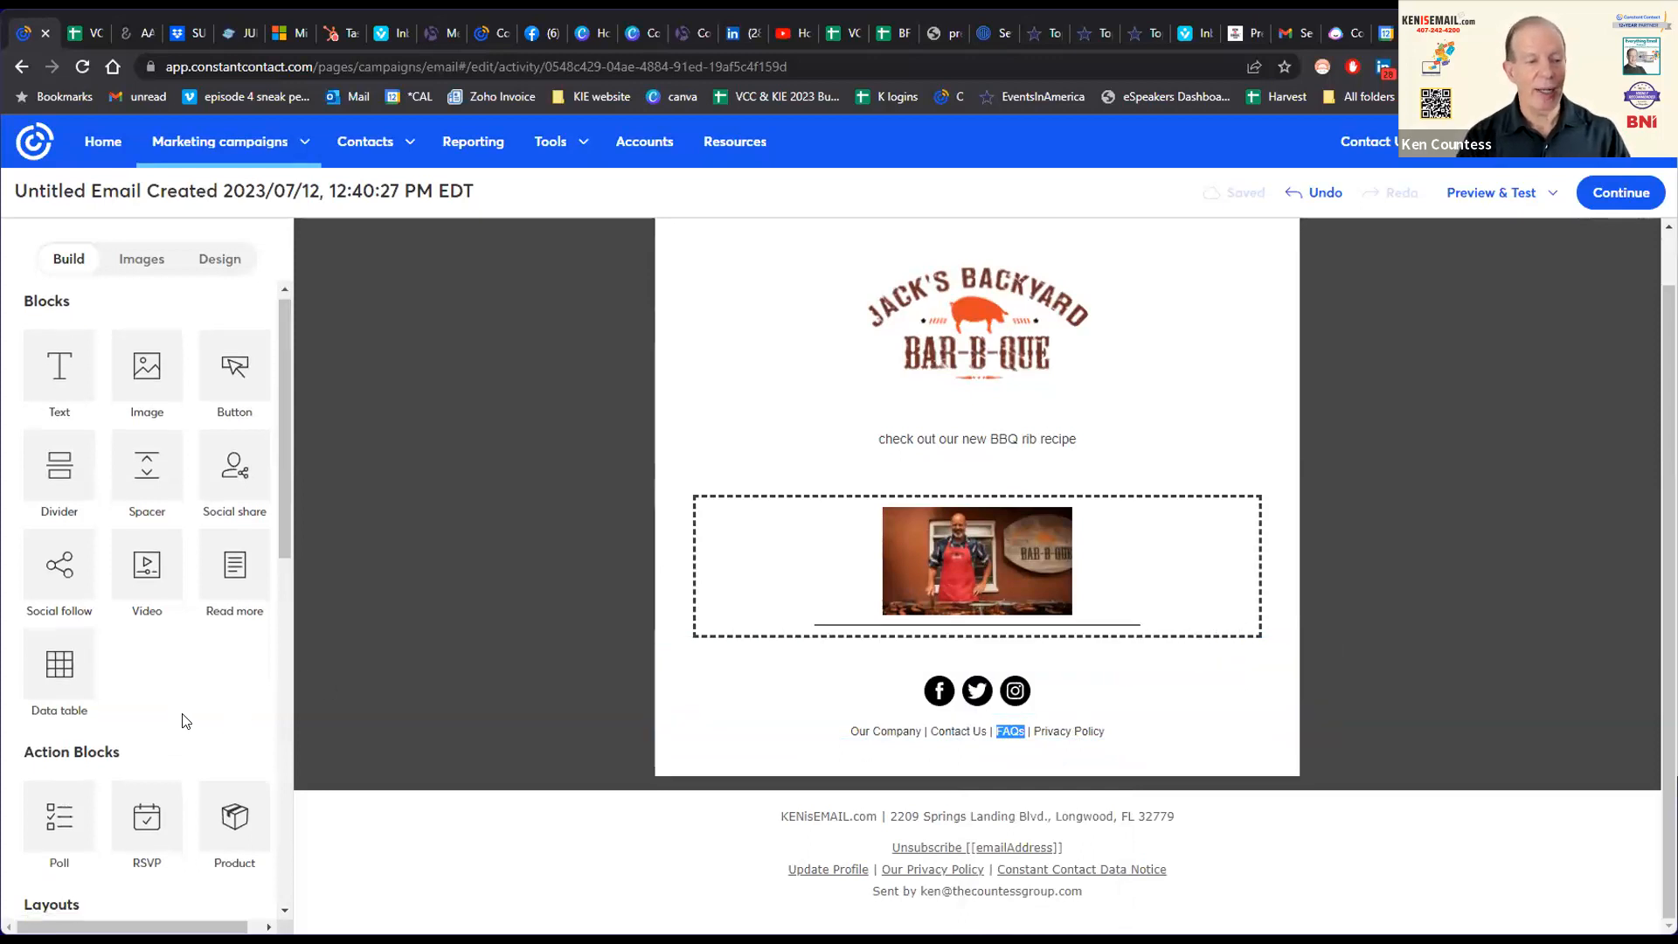
Step: Add a Social follow block above the footer links and delete the template's black social icons
{"action": "scroll", "coordinate": [181, 715], "scroll_direction": "down", "scroll_amount": 4}
{"action": "scroll", "coordinate": [181, 714], "scroll_direction": "down", "scroll_amount": 5}
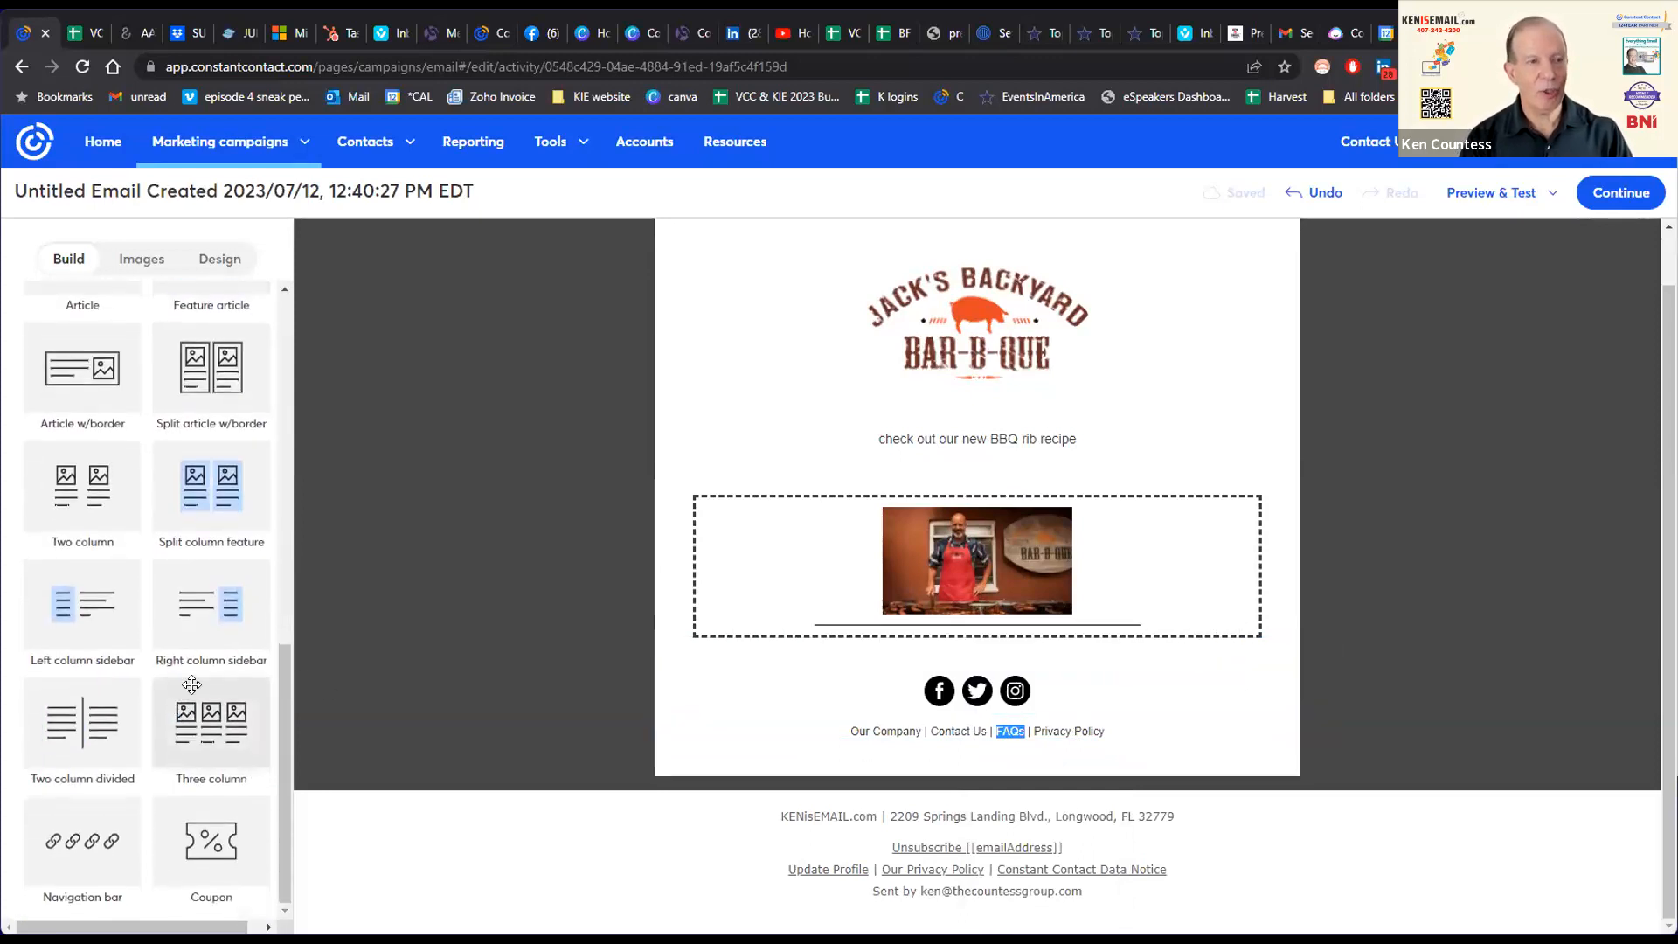
{"action": "scroll", "coordinate": [191, 684], "scroll_direction": "up", "scroll_amount": 10}
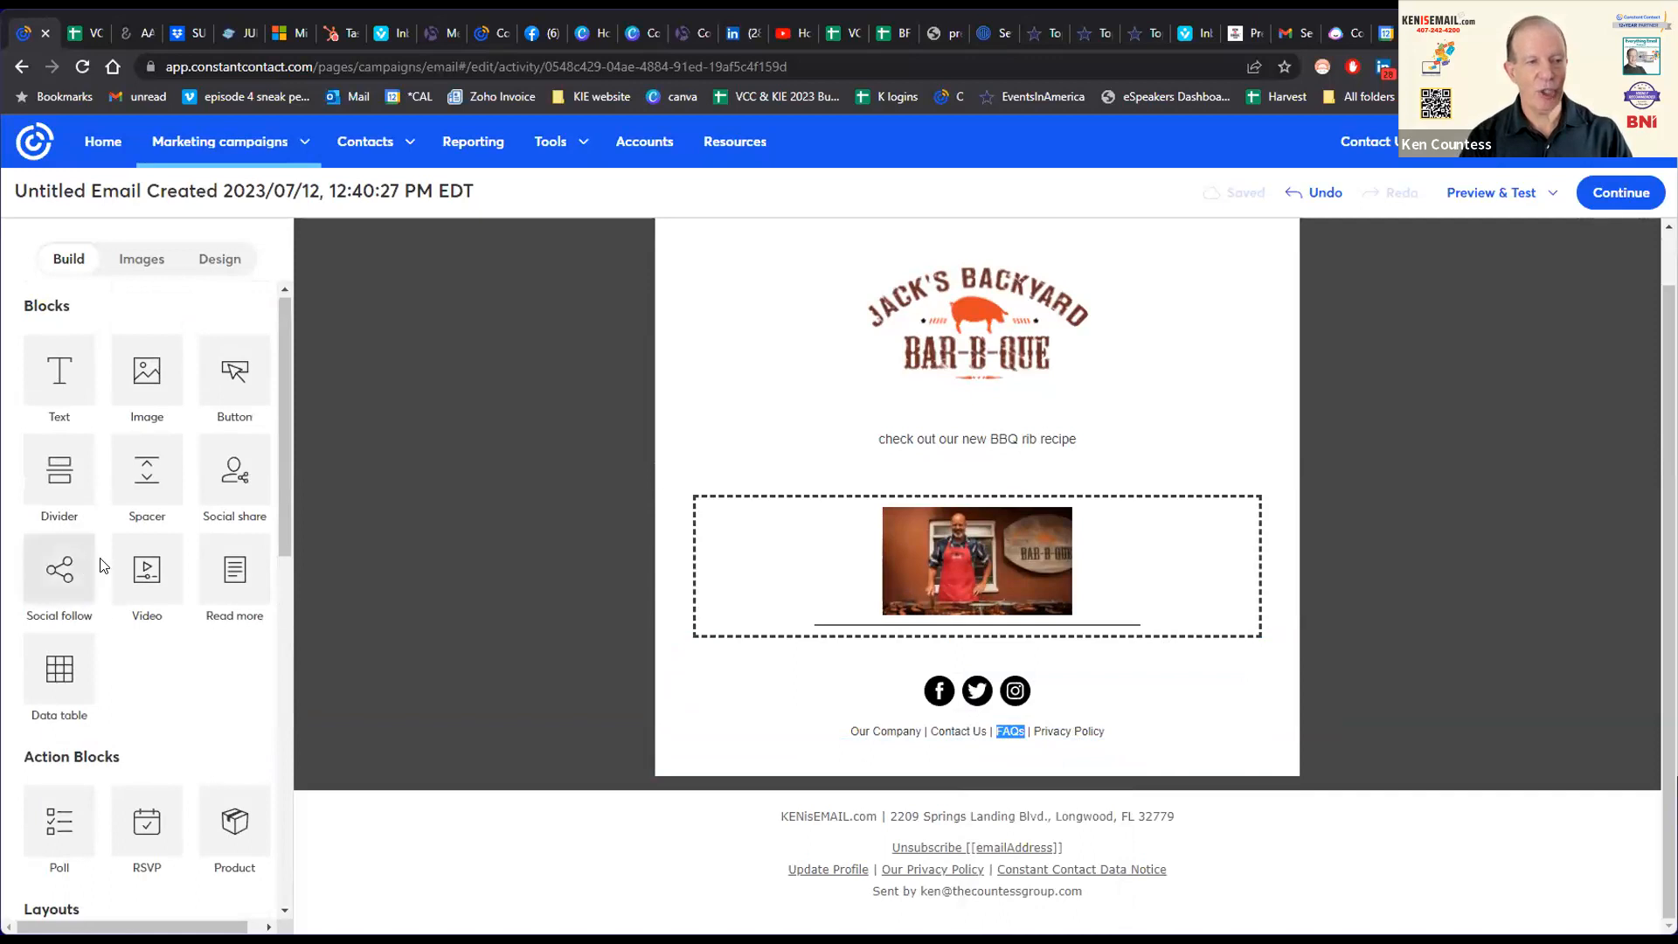
{"action": "left_click_drag", "start_coordinate": [61, 546], "coordinate": [995, 697]}
{"action": "left_click", "coordinate": [977, 694]}
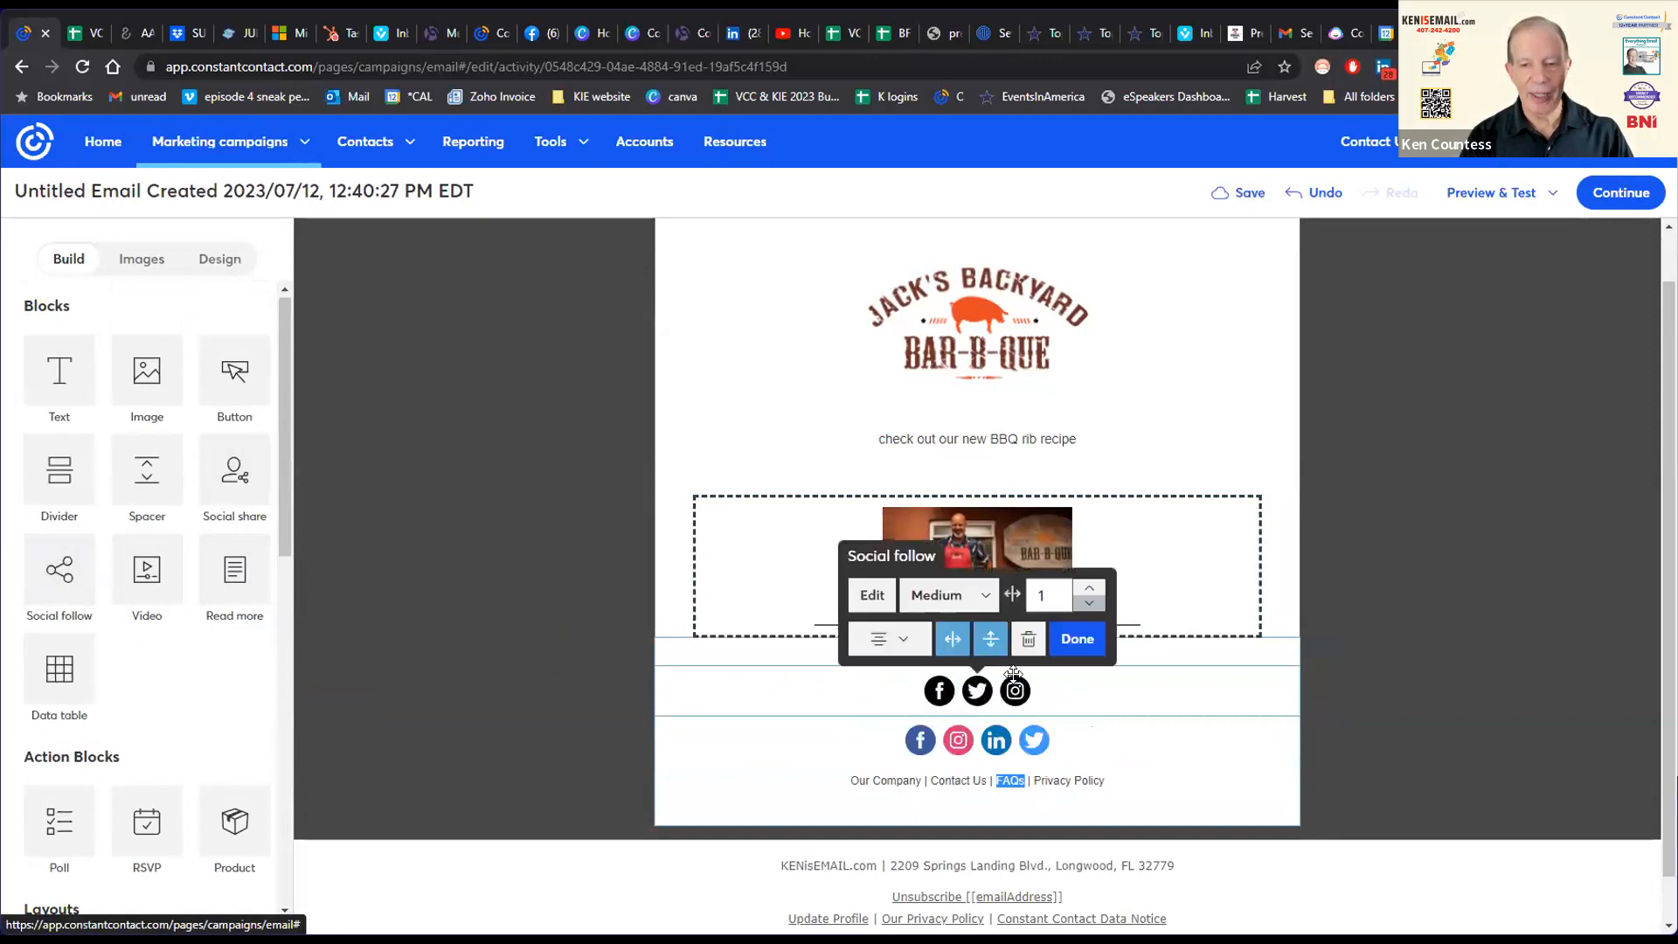
{"action": "left_click", "coordinate": [1027, 641]}
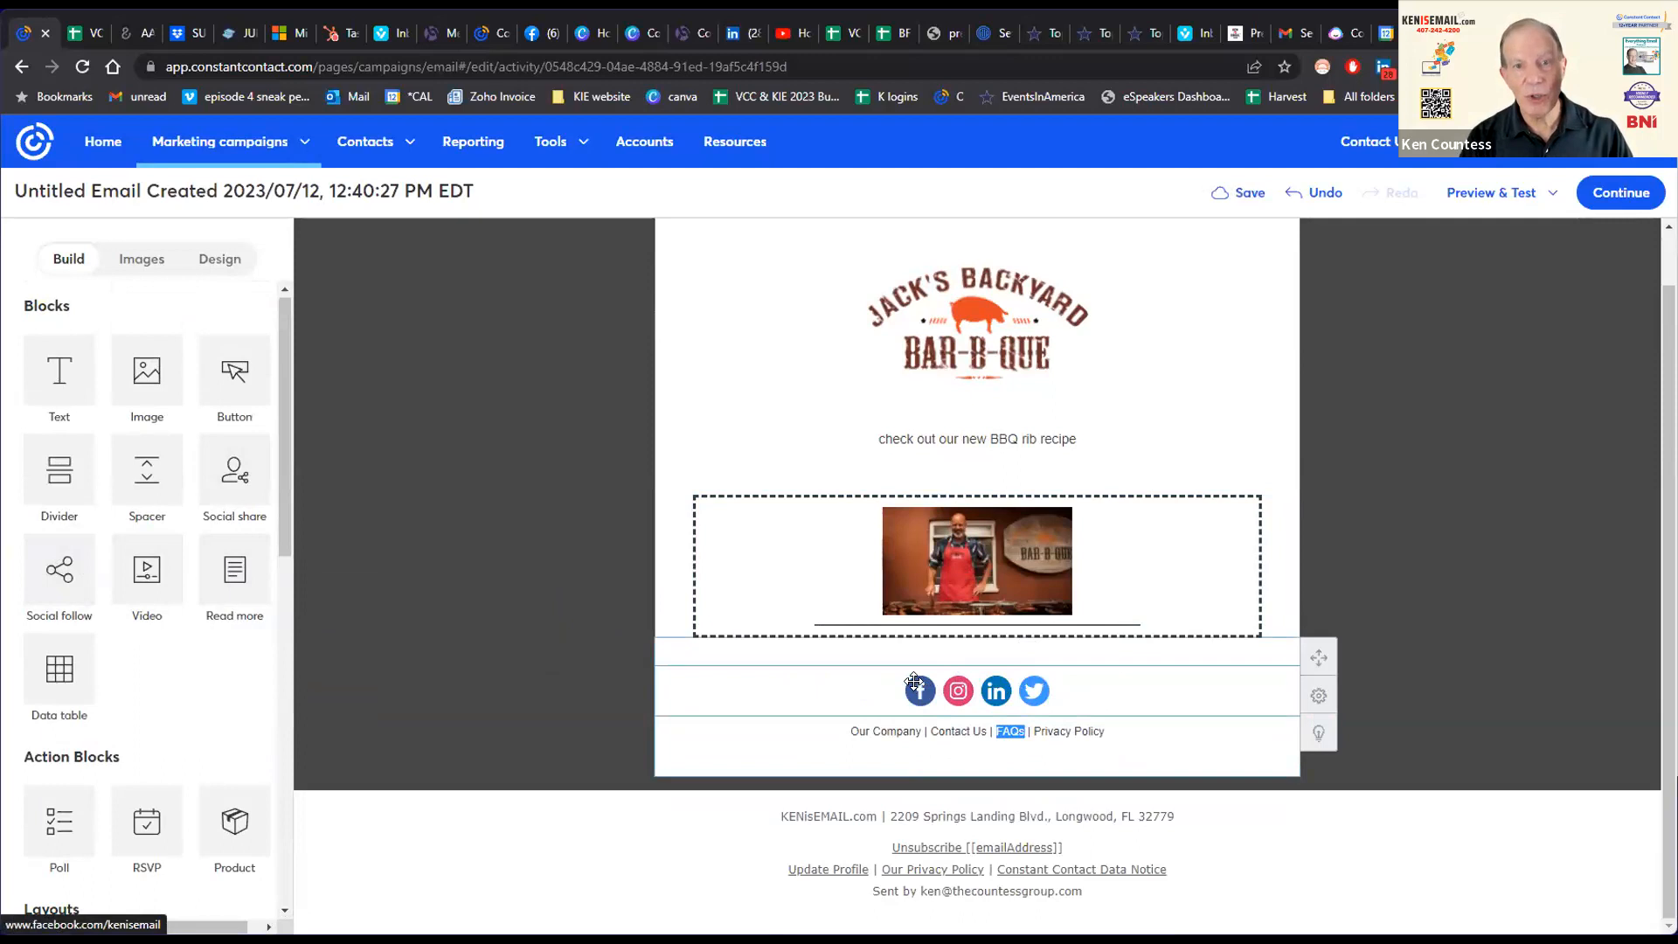
Step: Check the email for errors and read the note on the preheader
{"action": "scroll", "coordinate": [1430, 273], "scroll_direction": "up", "scroll_amount": 1}
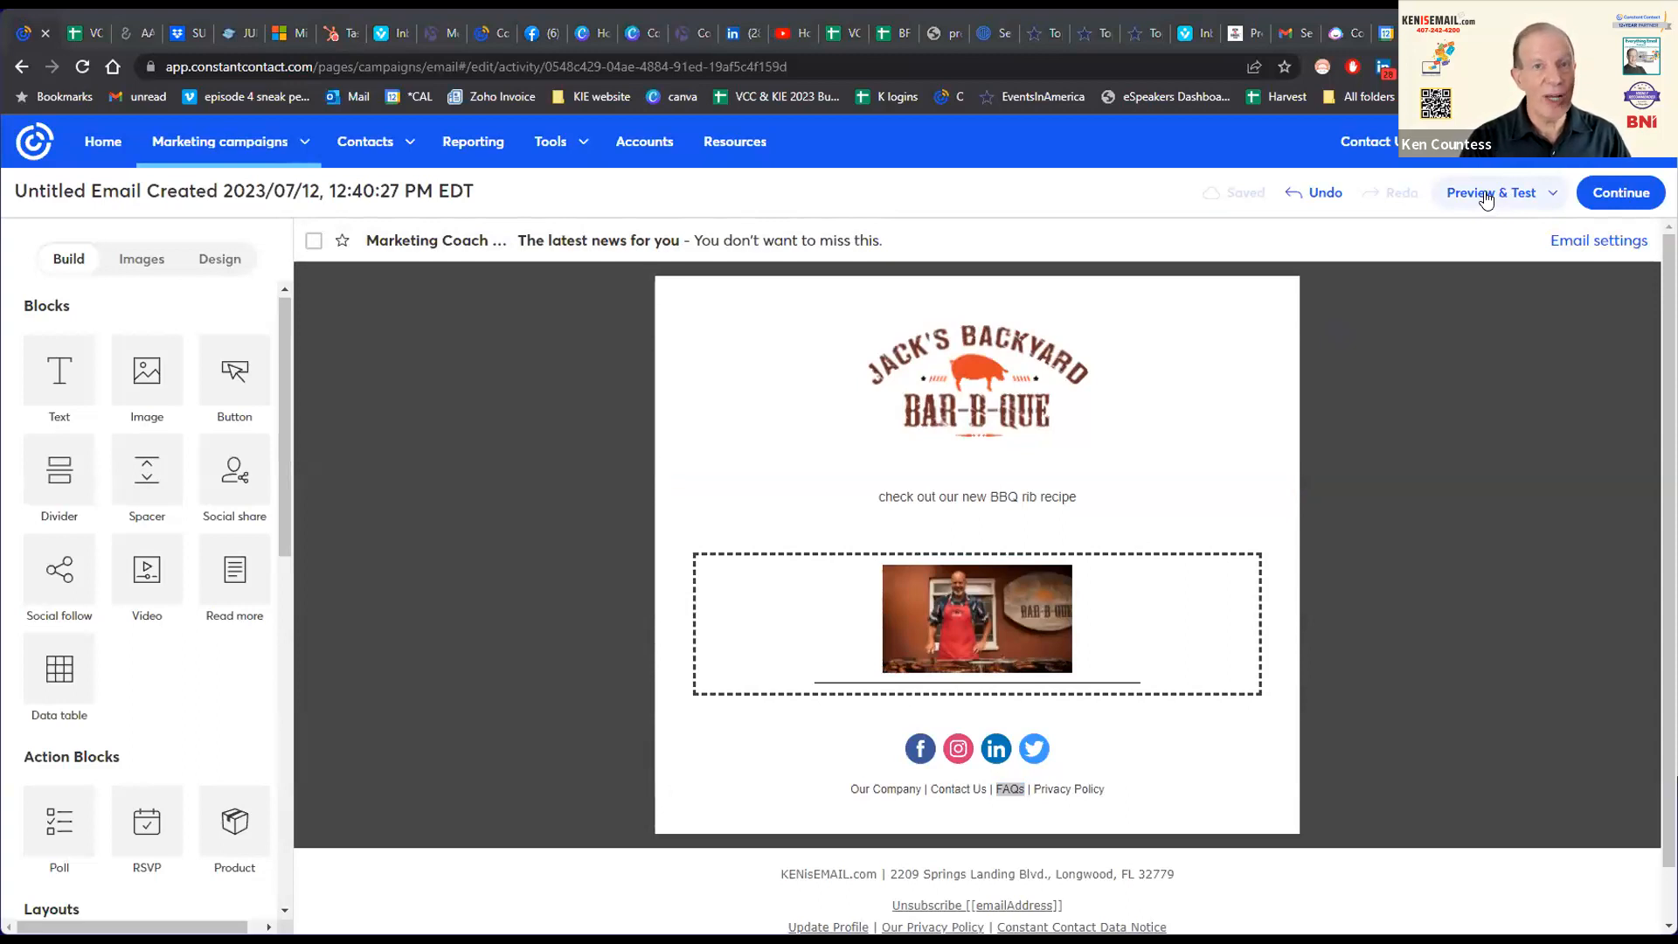
{"action": "left_click", "coordinate": [1553, 194]}
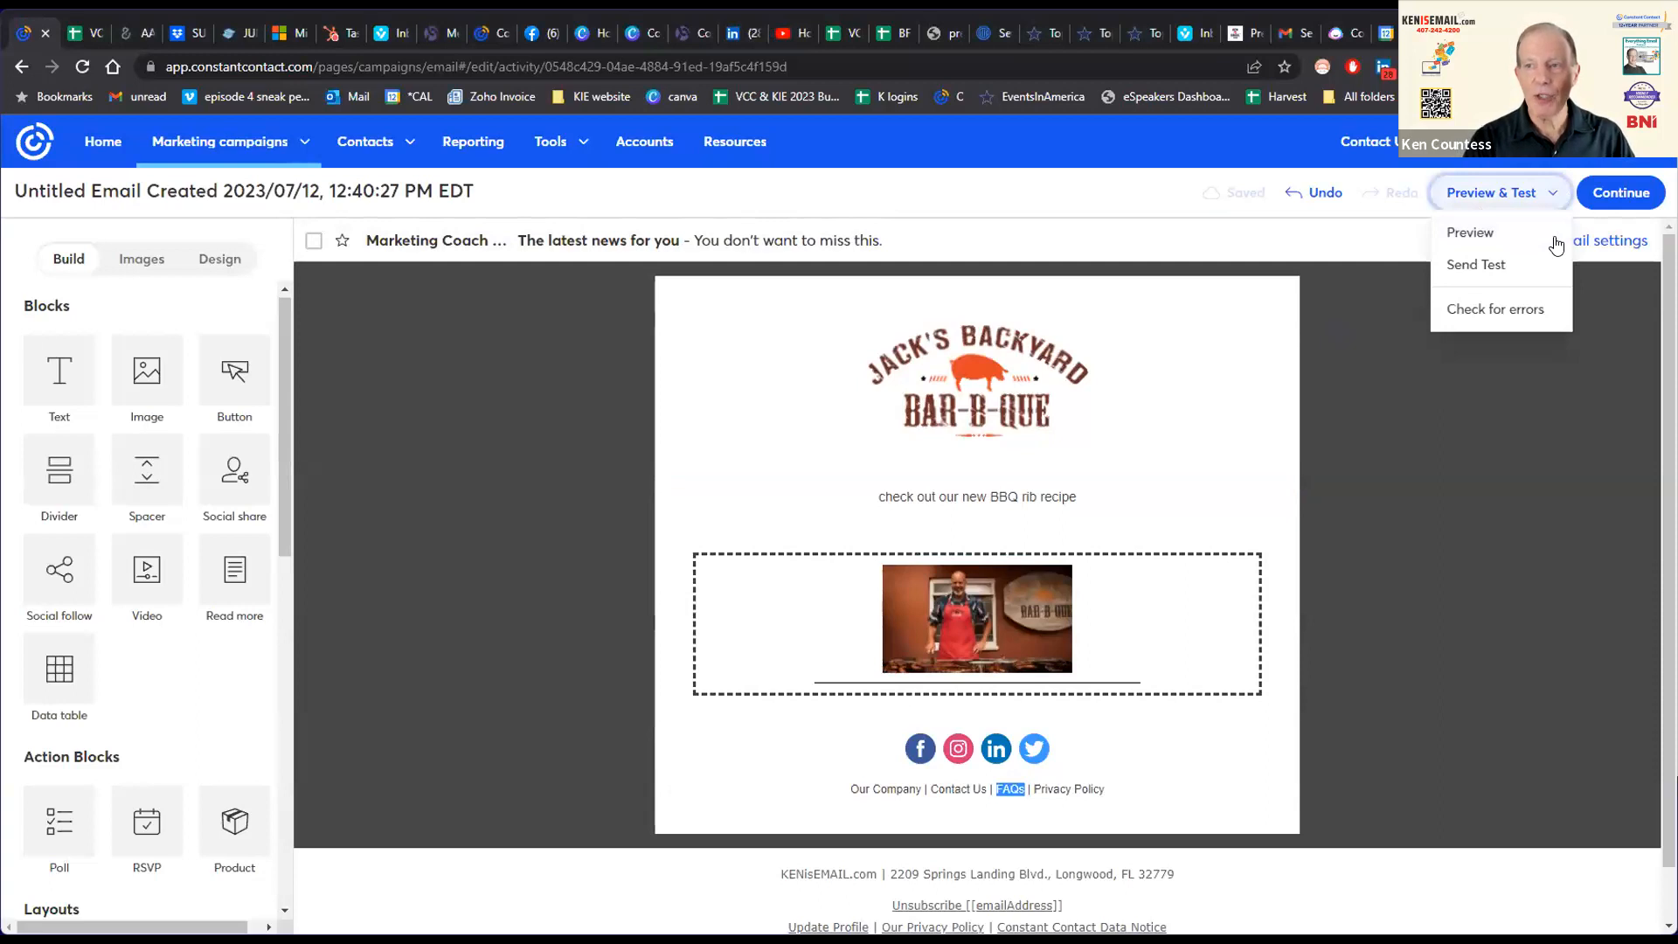
{"action": "left_click", "coordinate": [1513, 308]}
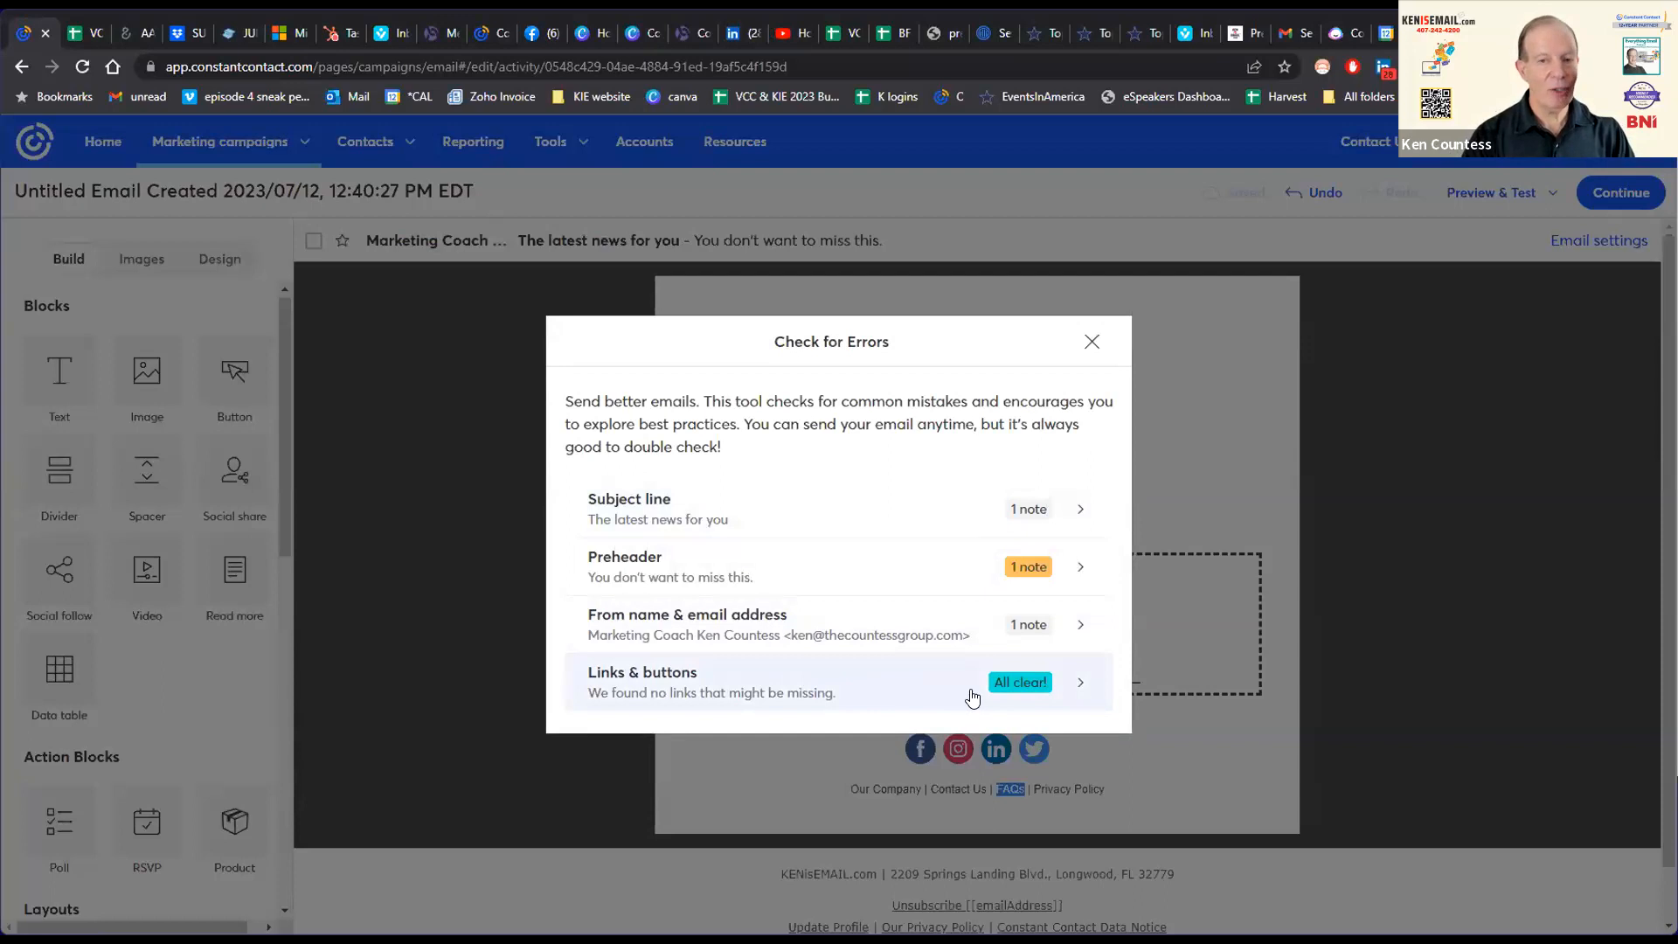
{"action": "left_click", "coordinate": [1027, 564]}
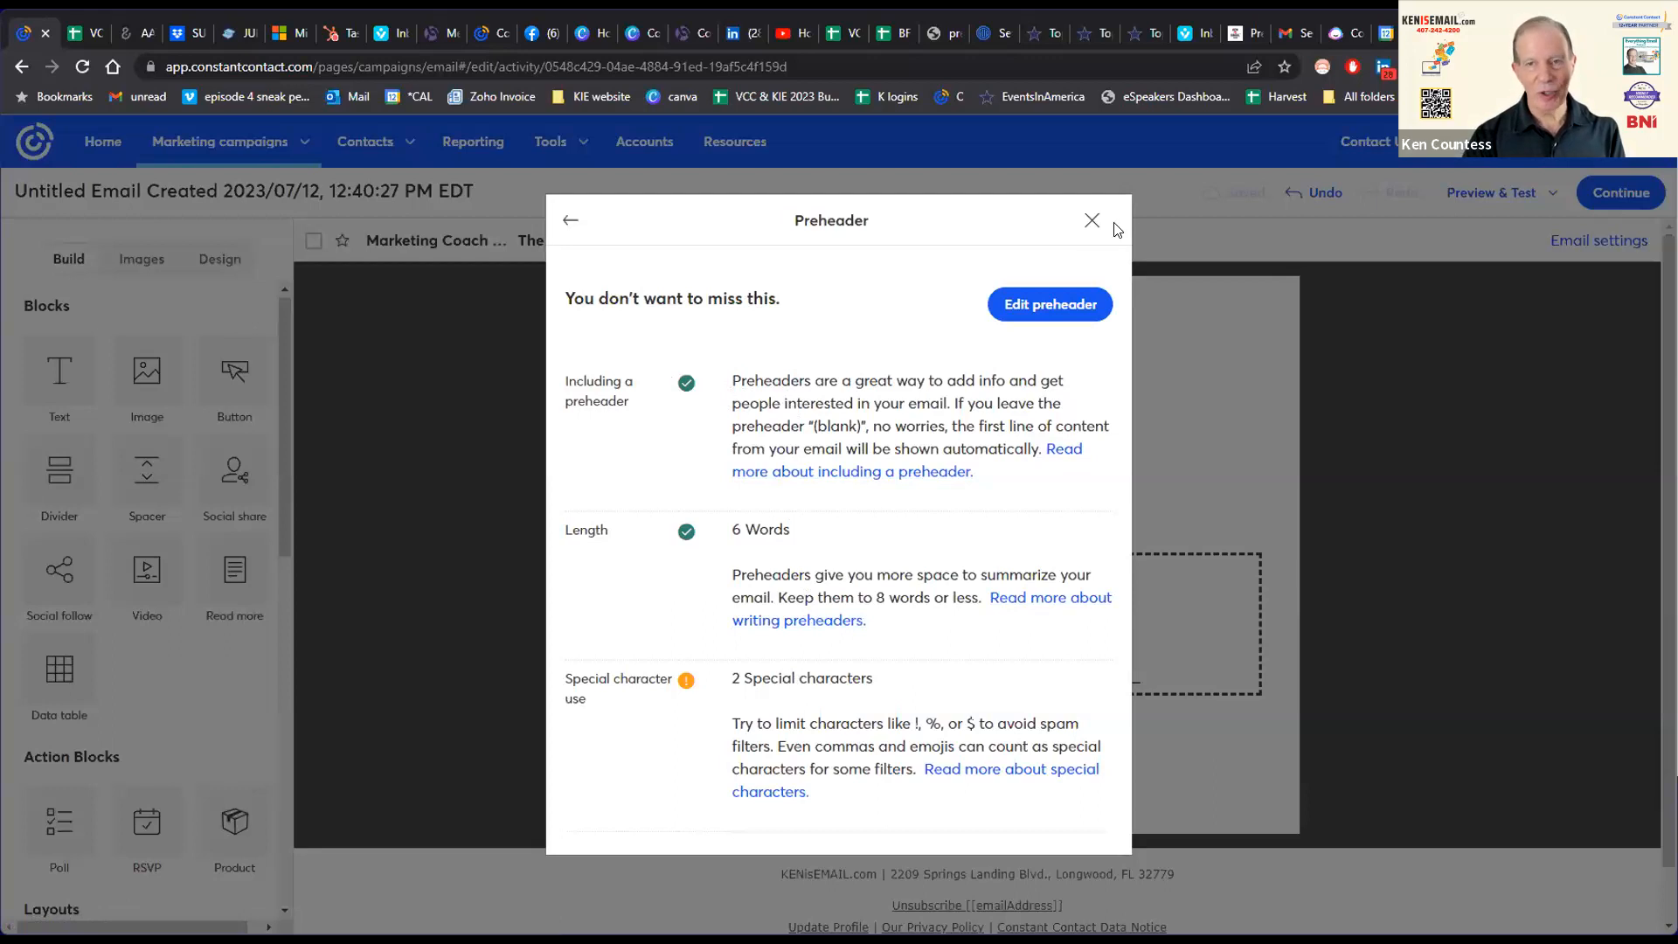
{"action": "left_click", "coordinate": [1091, 220]}
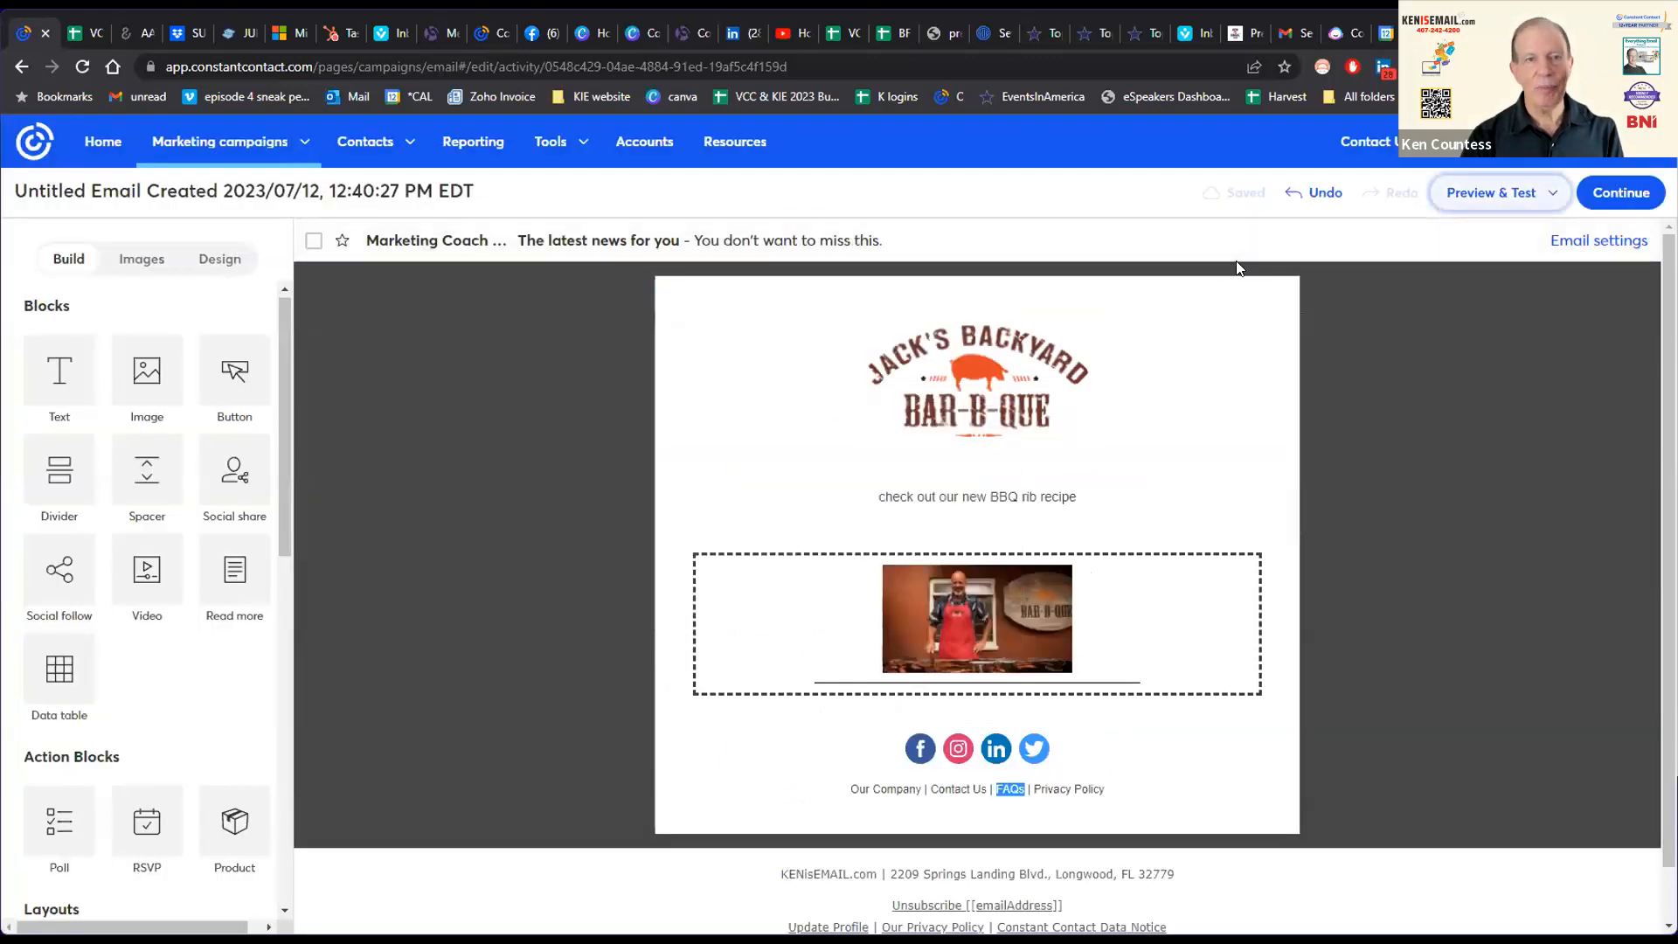
Step: Change the preheader to "You dont want to miss this" in the email settings and save it
{"action": "left_click", "coordinate": [830, 241]}
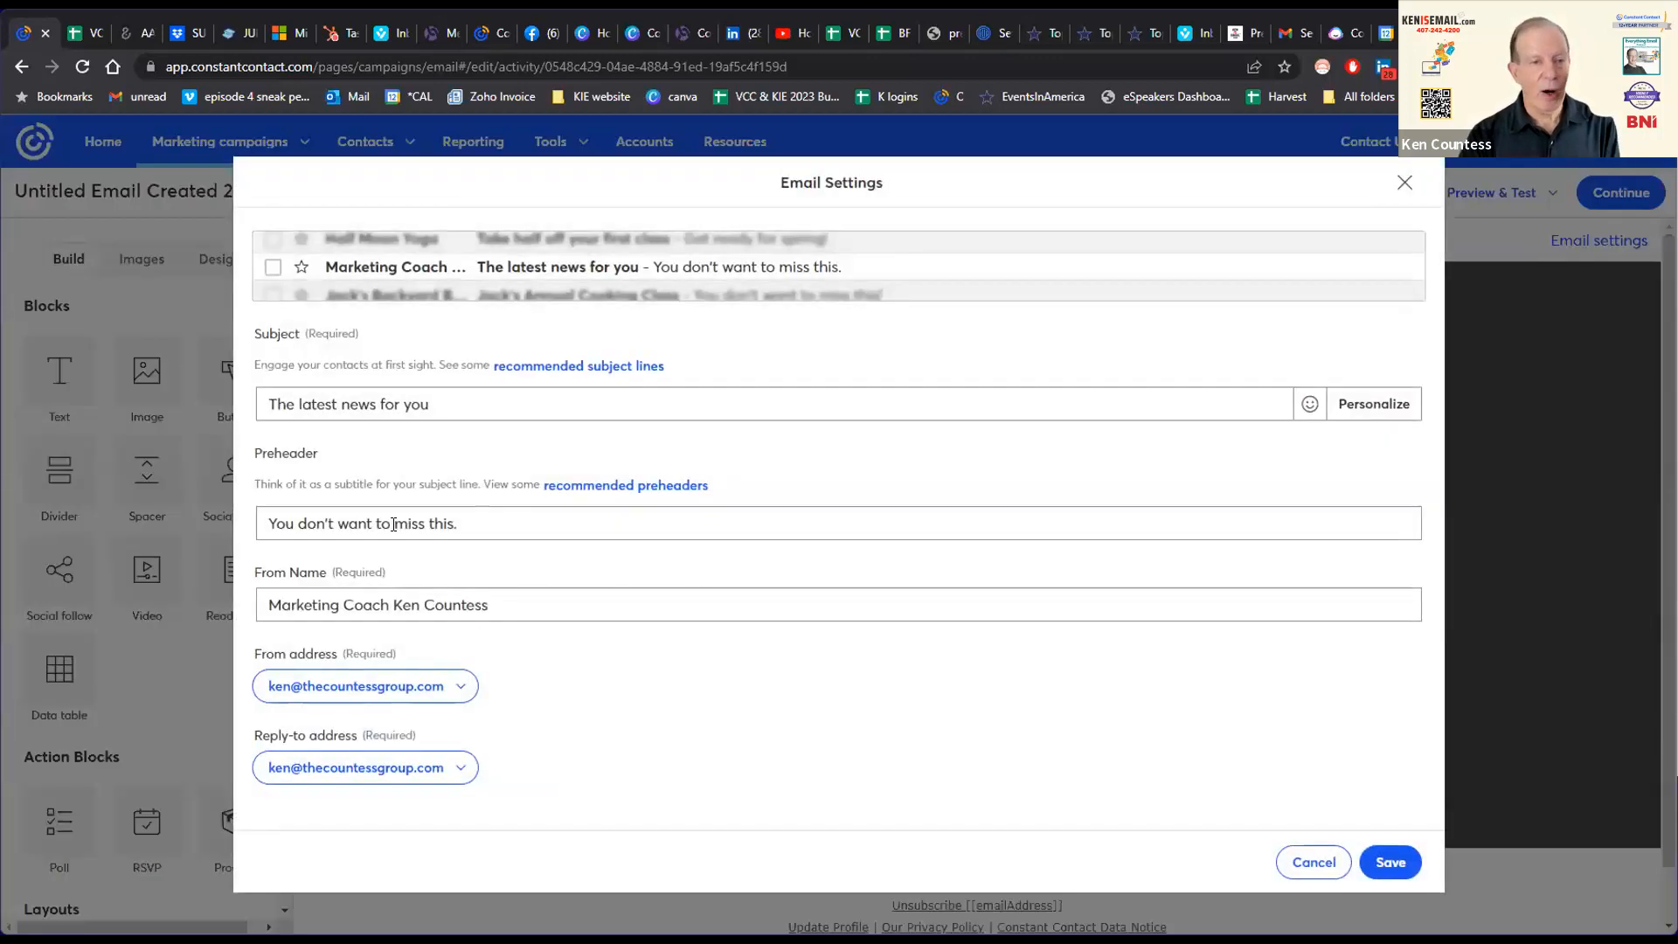
{"action": "left_click", "coordinate": [325, 518]}
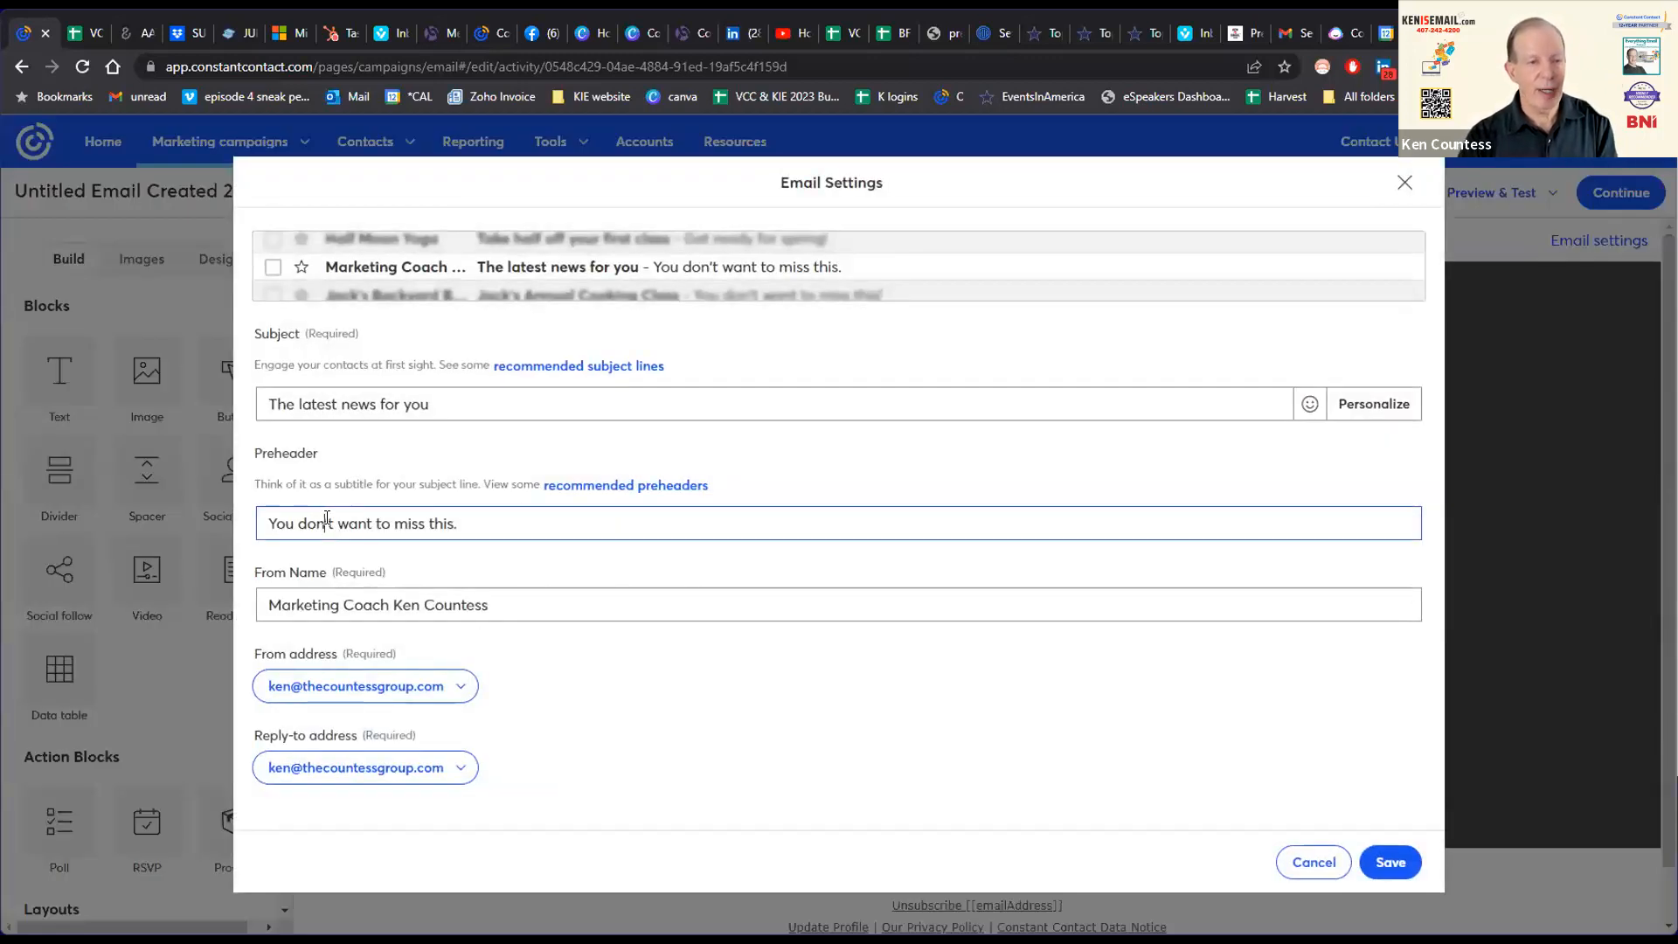
{"action": "key", "text": "BackSpace"}
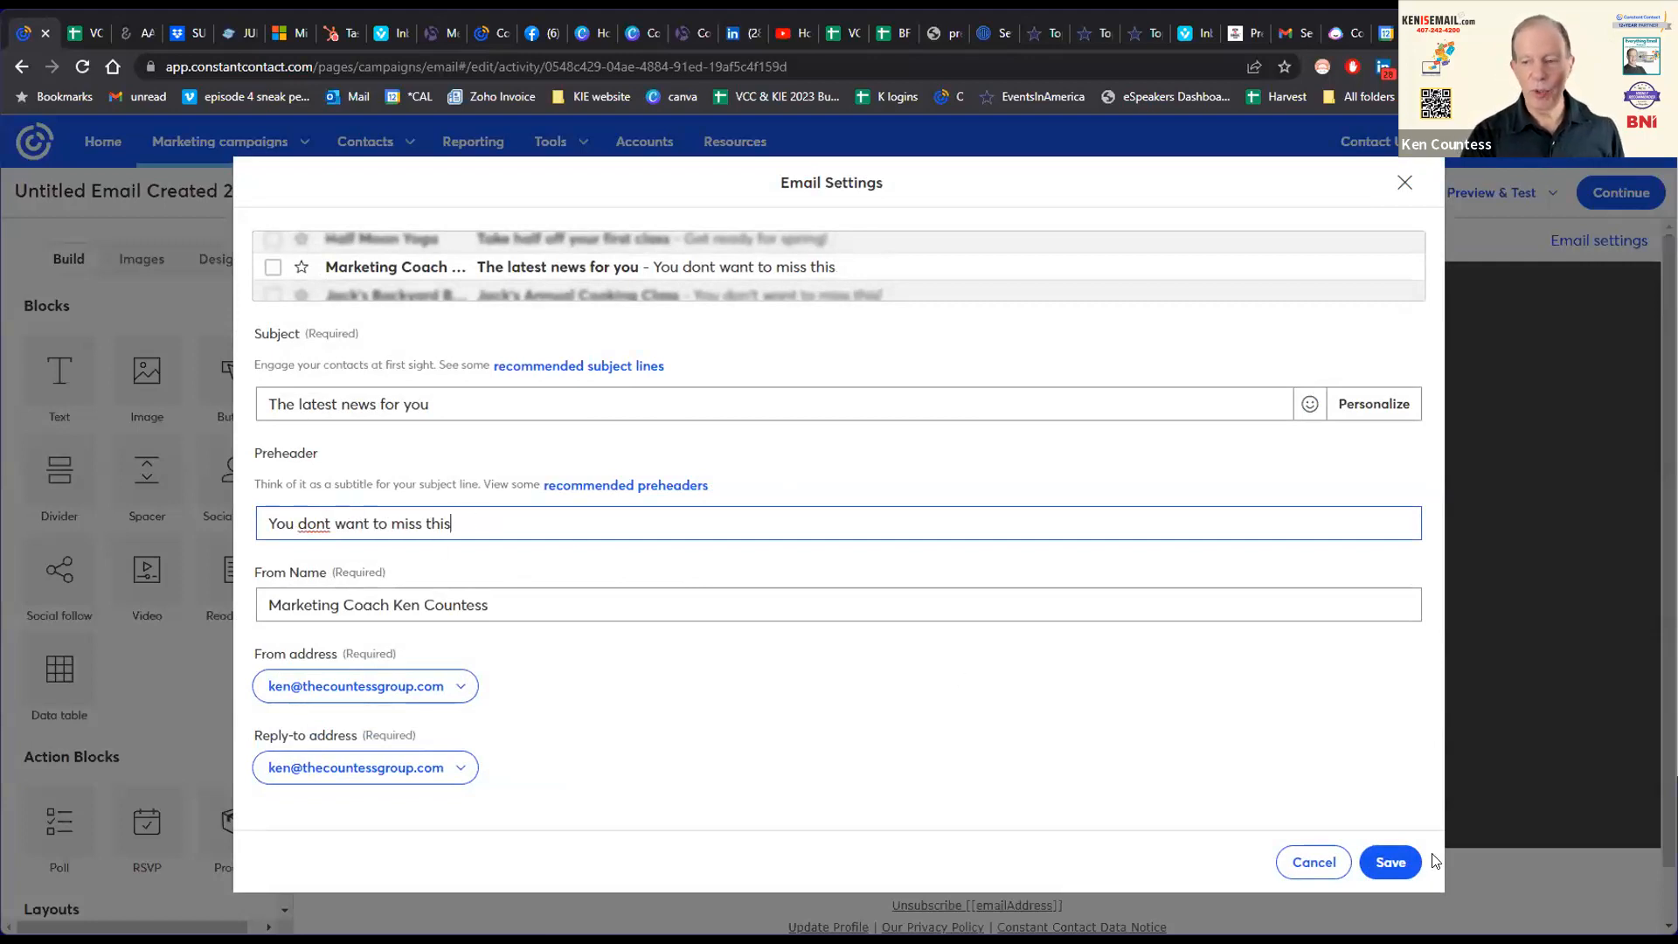
{"action": "left_click", "coordinate": [1391, 862]}
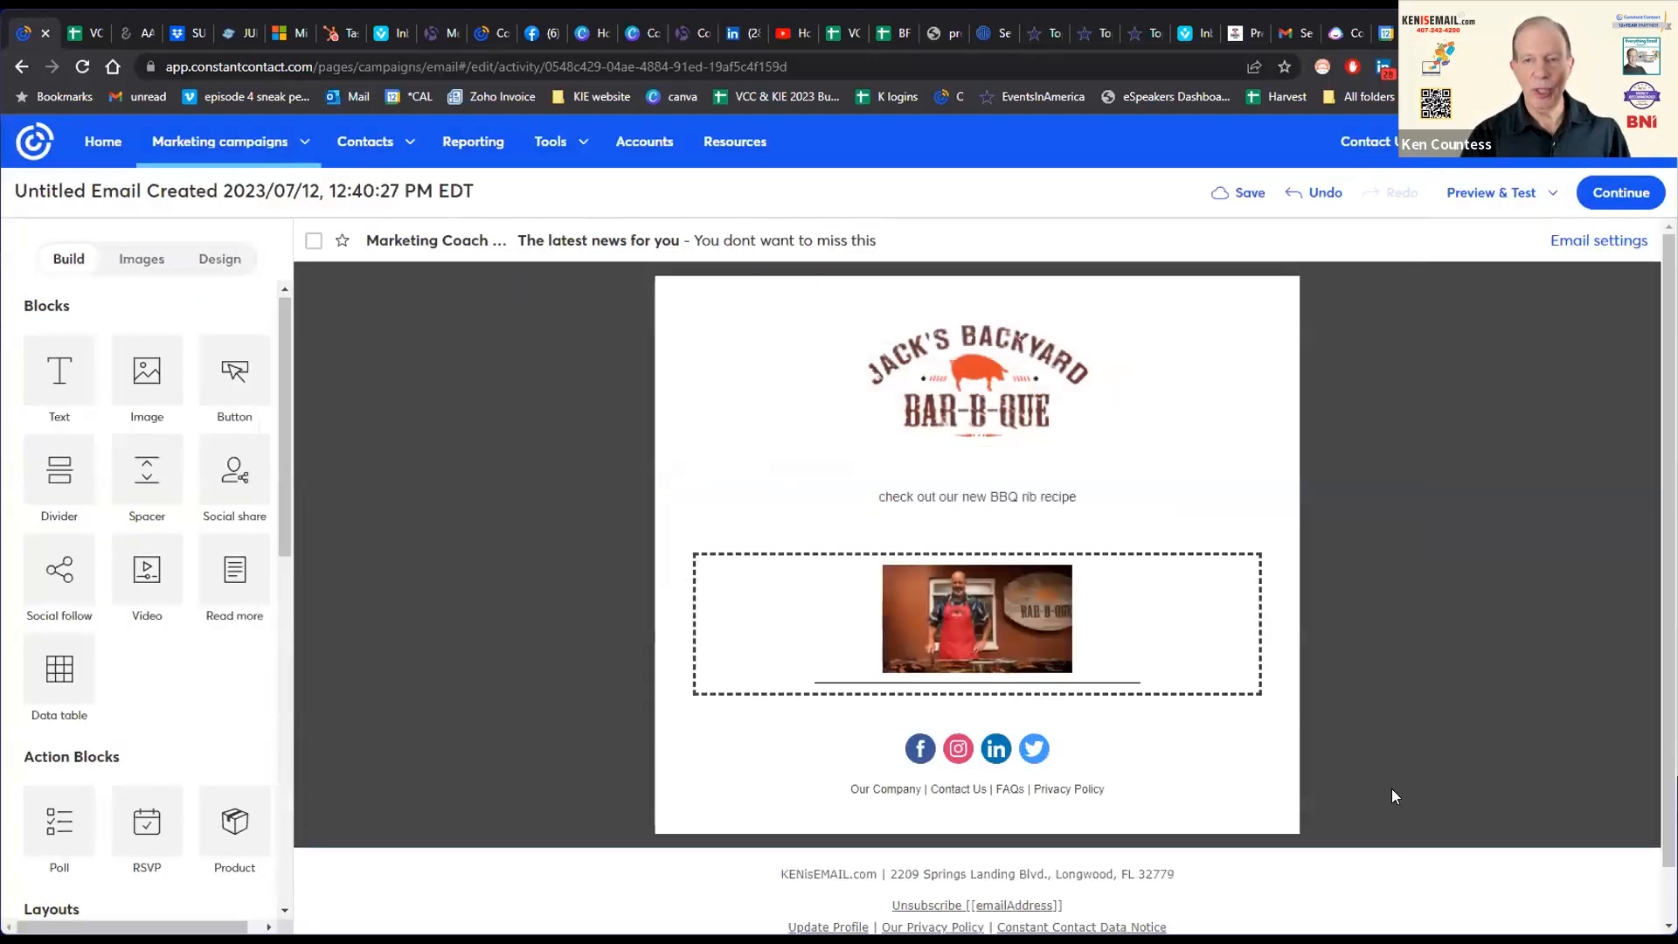
Step: Run the error check again to review the preheader's status and close the report
{"action": "left_click", "coordinate": [1508, 192]}
{"action": "left_click", "coordinate": [1523, 311]}
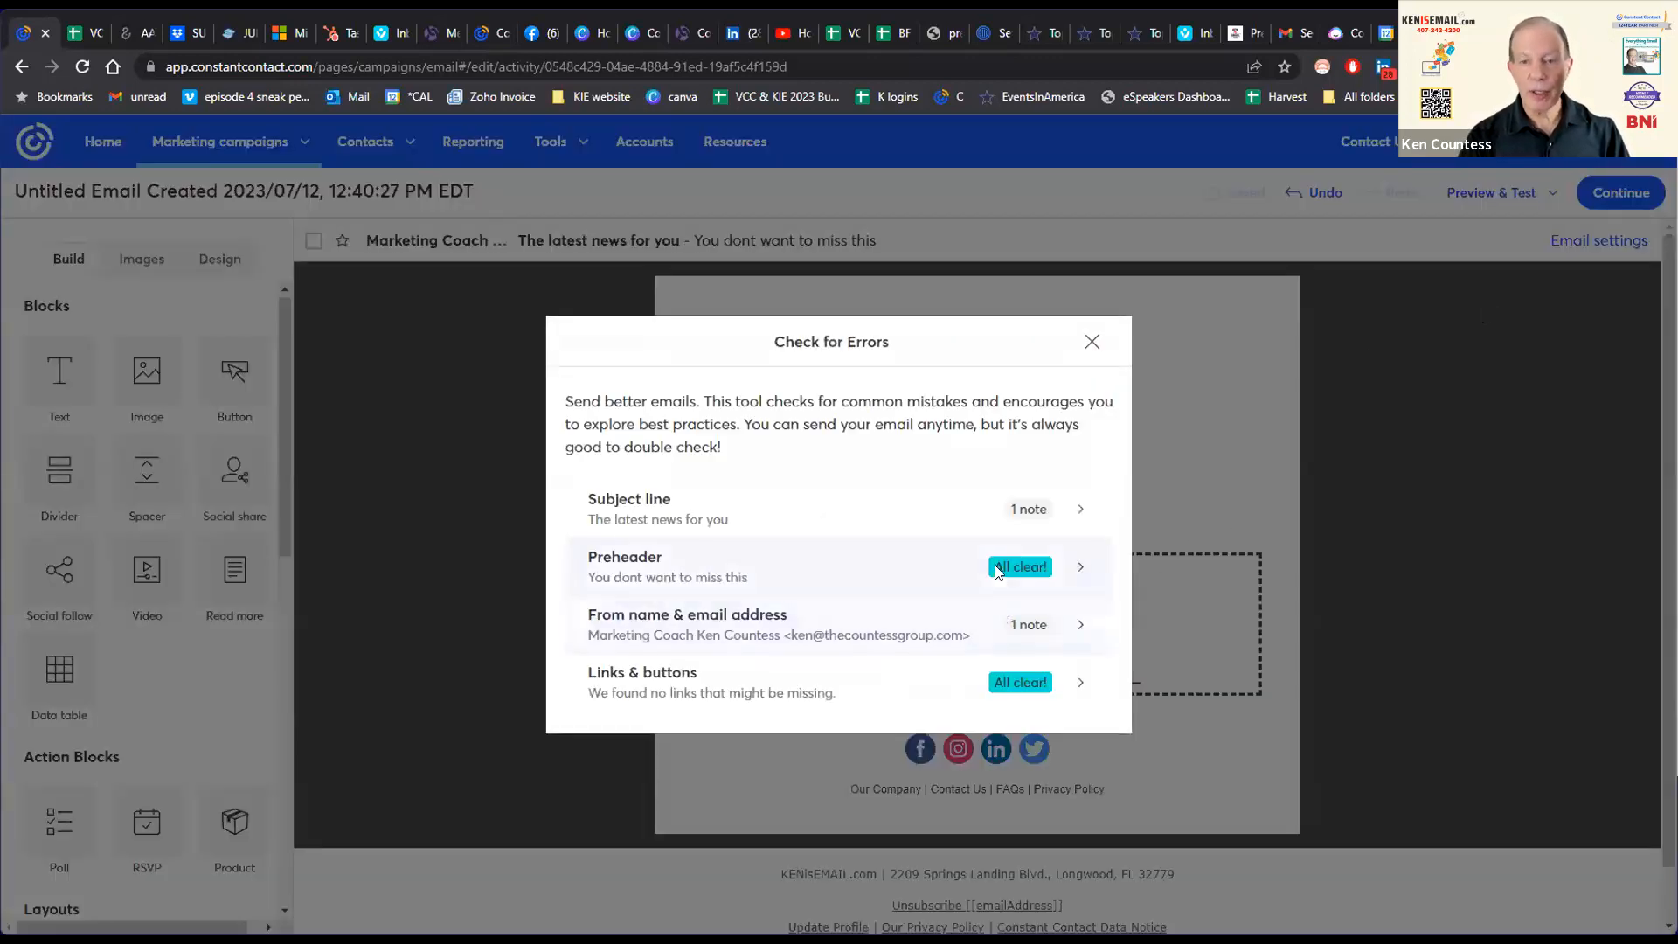
{"action": "left_click", "coordinate": [1090, 340]}
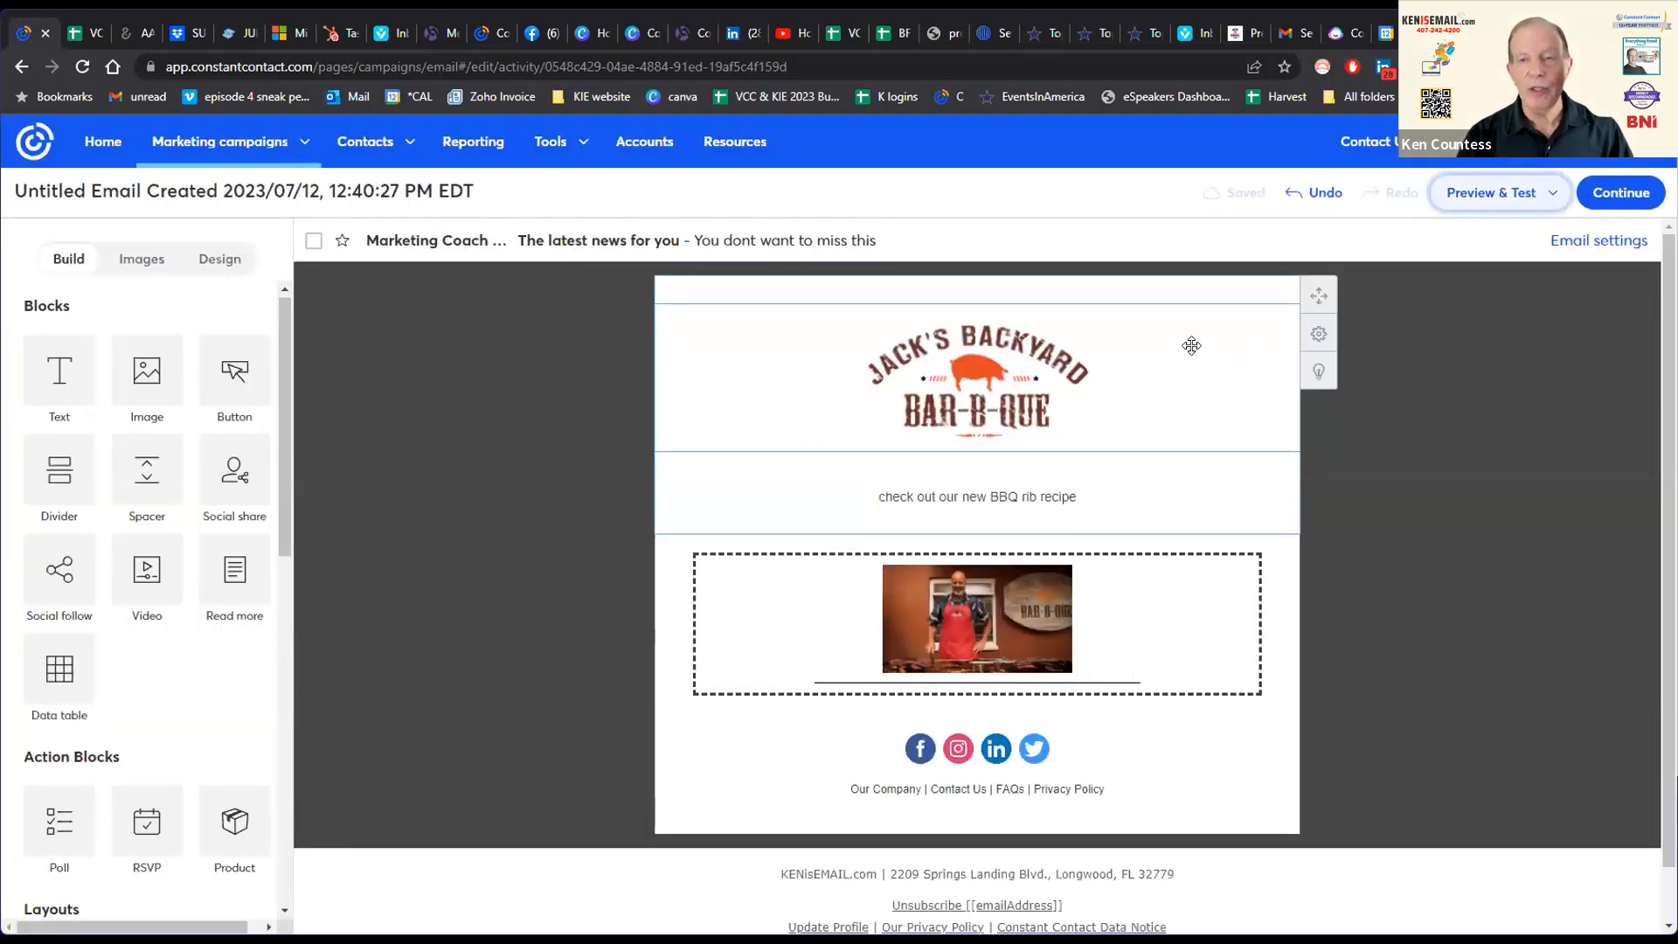
Step: Continue to the email's sending options and choose to schedule it for later
{"action": "left_click", "coordinate": [1601, 192]}
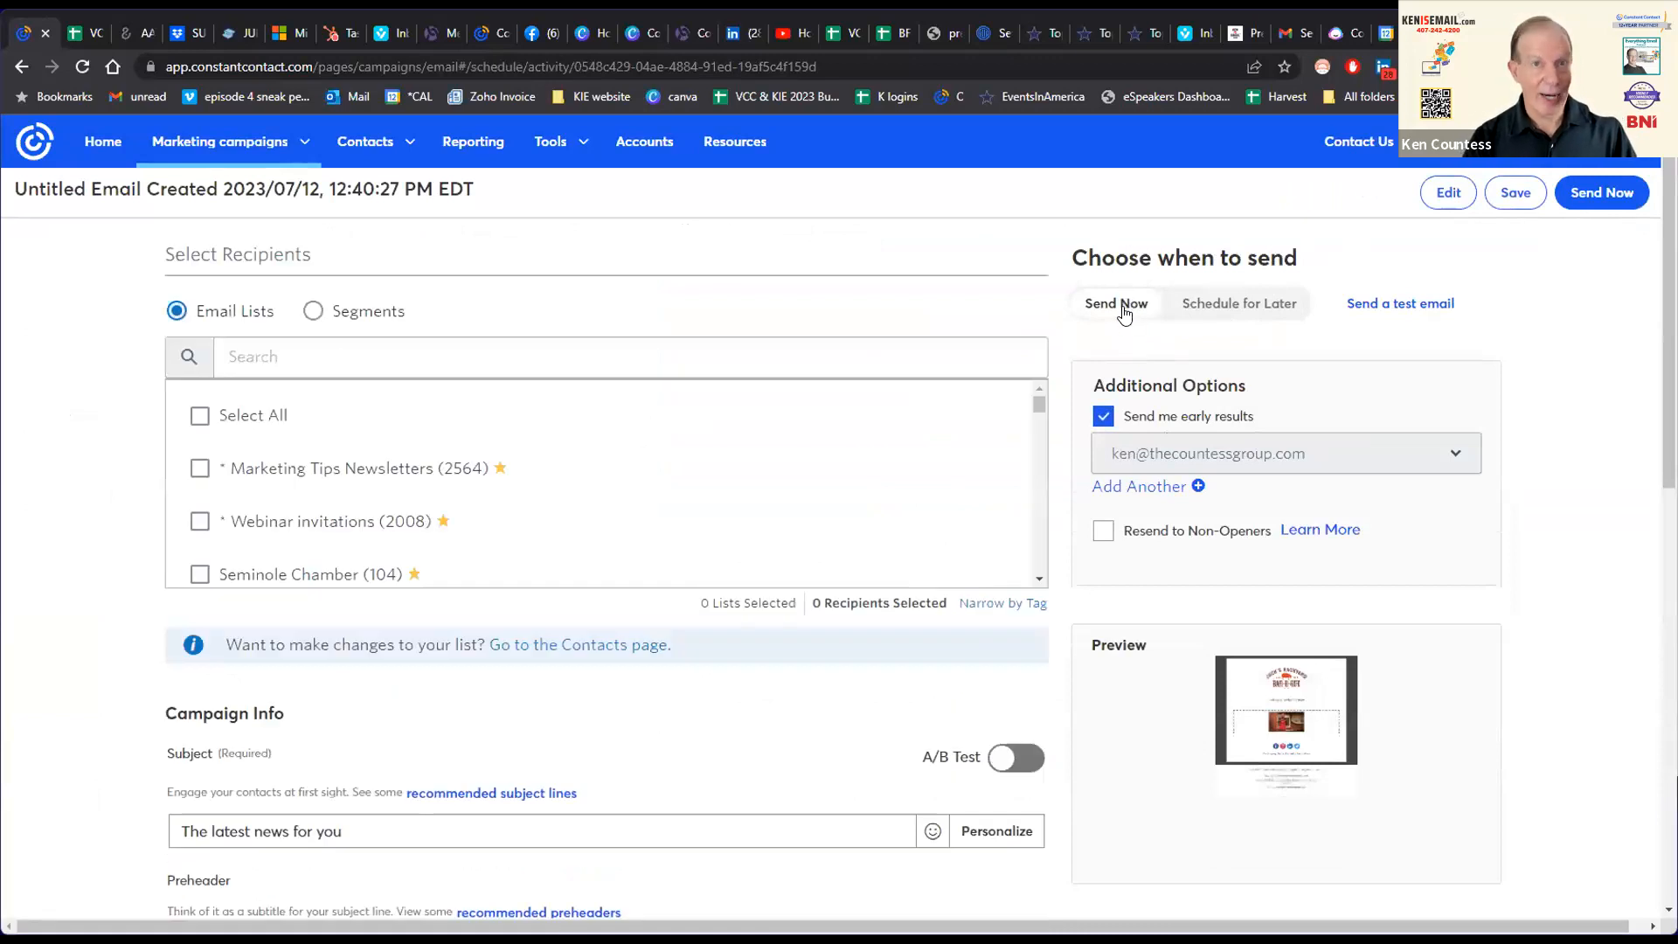
{"action": "left_click", "coordinate": [1215, 306]}
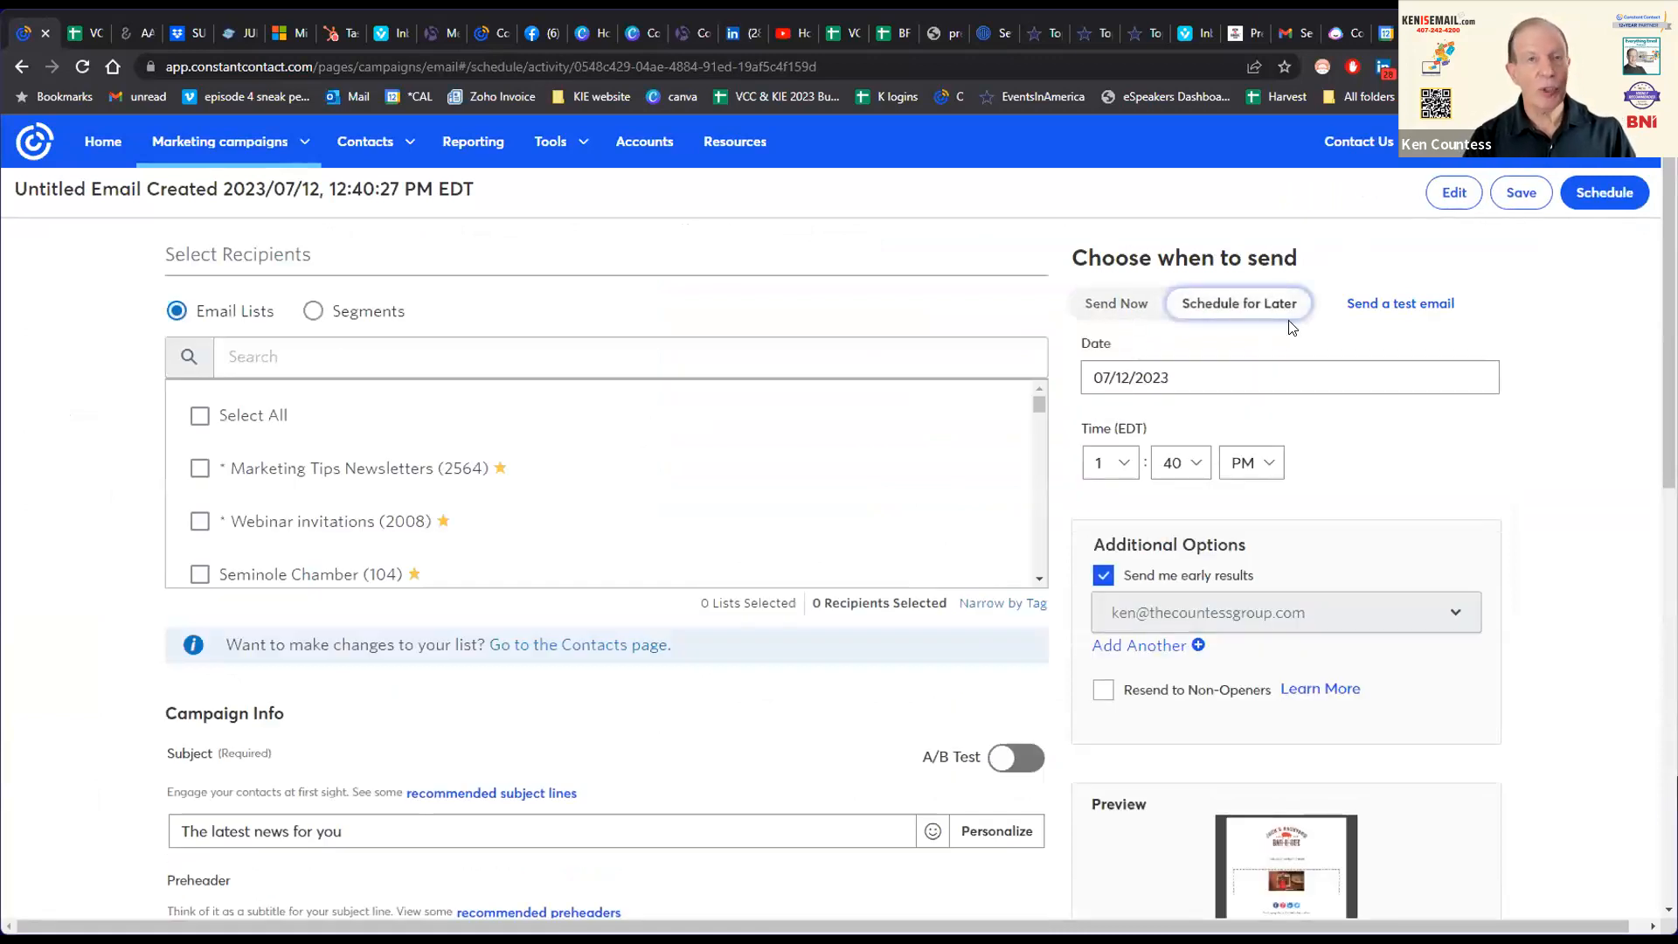
Step: View the test email form and close it without sending a test
{"action": "left_click", "coordinate": [1376, 308]}
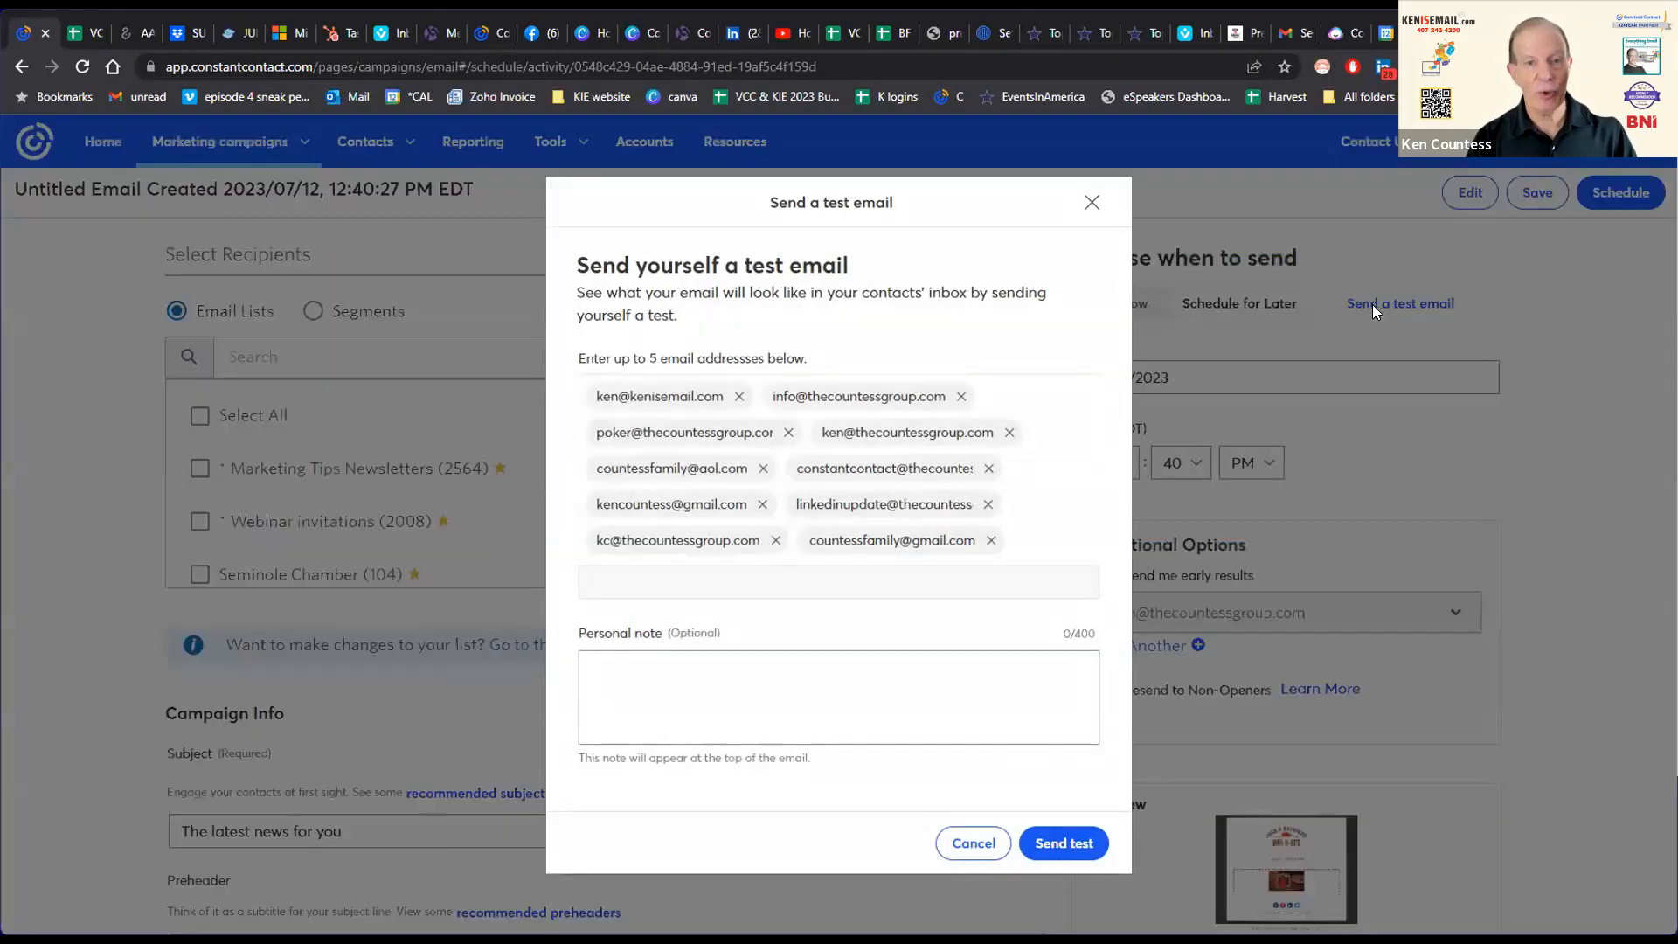
{"action": "left_click", "coordinate": [1092, 202]}
{"action": "scroll", "coordinate": [1071, 419], "scroll_direction": "down", "scroll_amount": 3}
{"action": "scroll", "coordinate": [1079, 420], "scroll_direction": "up", "scroll_amount": 3}
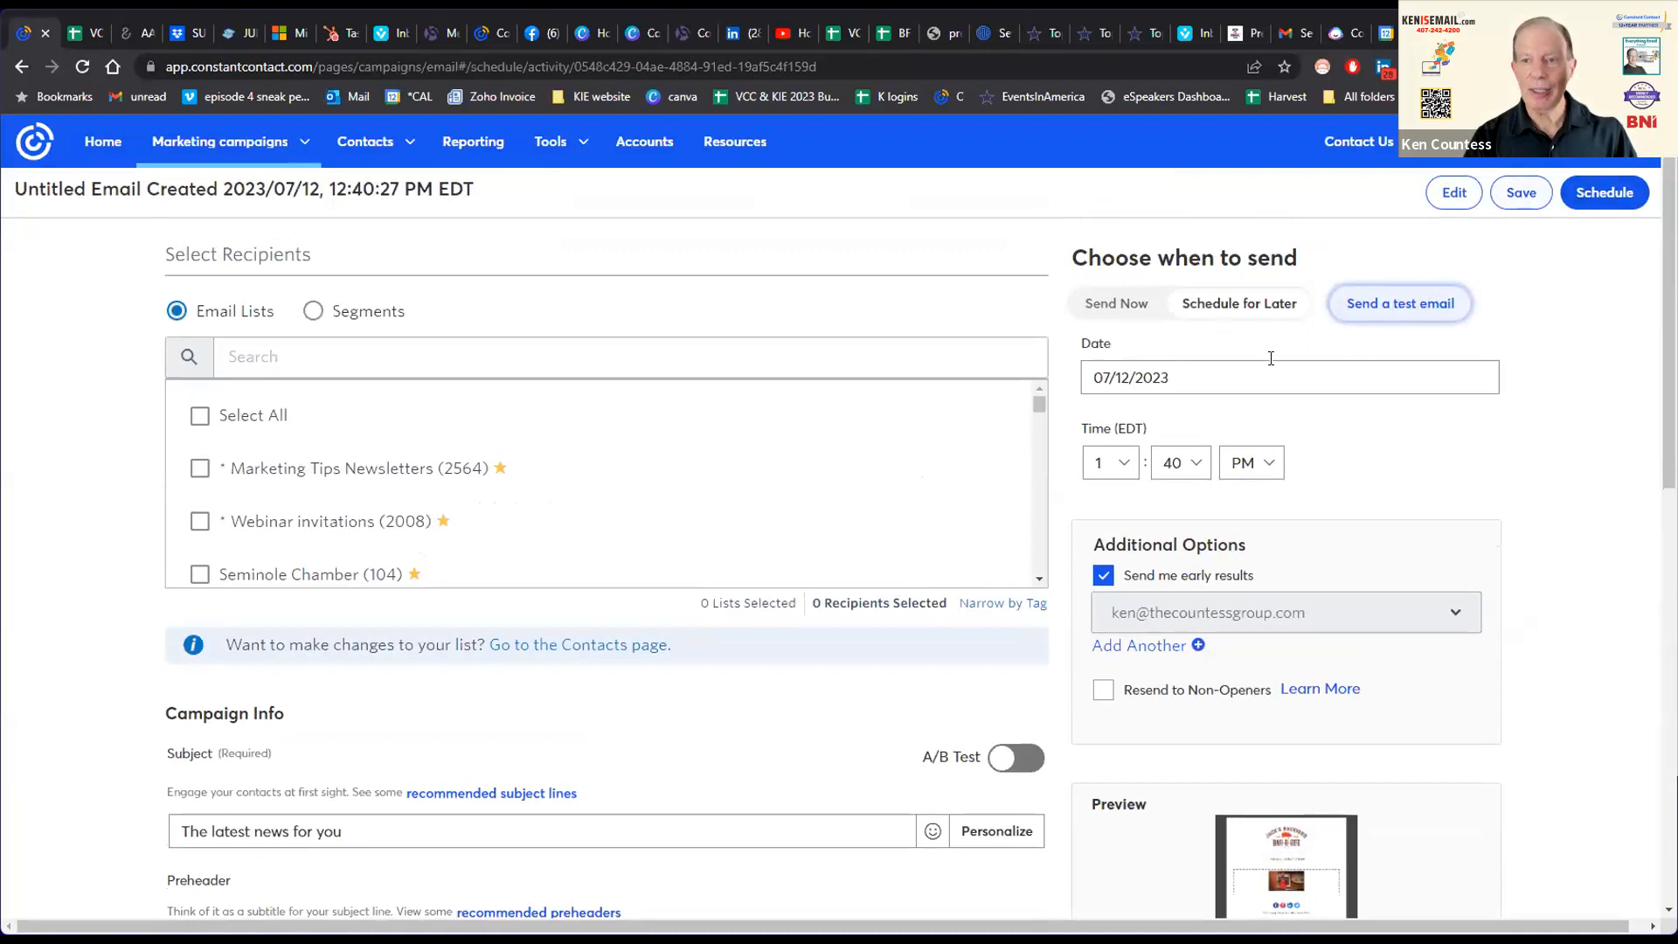
Step: Set the scheduled send date to 07/02/2024
{"action": "left_click", "coordinate": [1213, 301]}
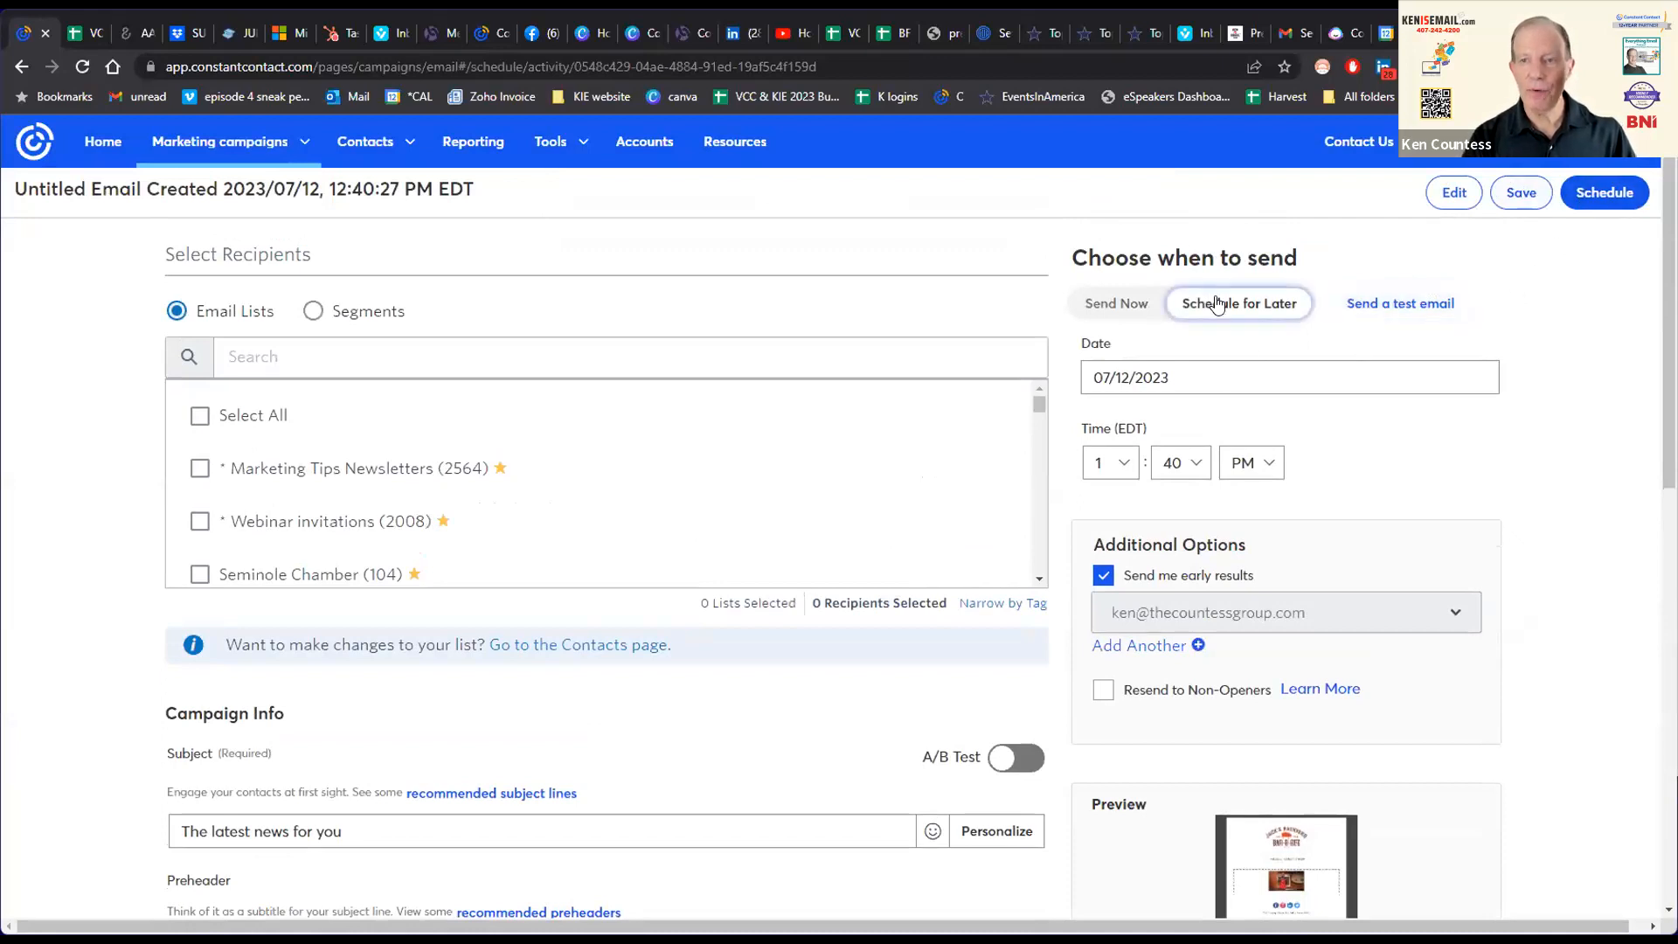
{"action": "left_click", "coordinate": [1180, 384]}
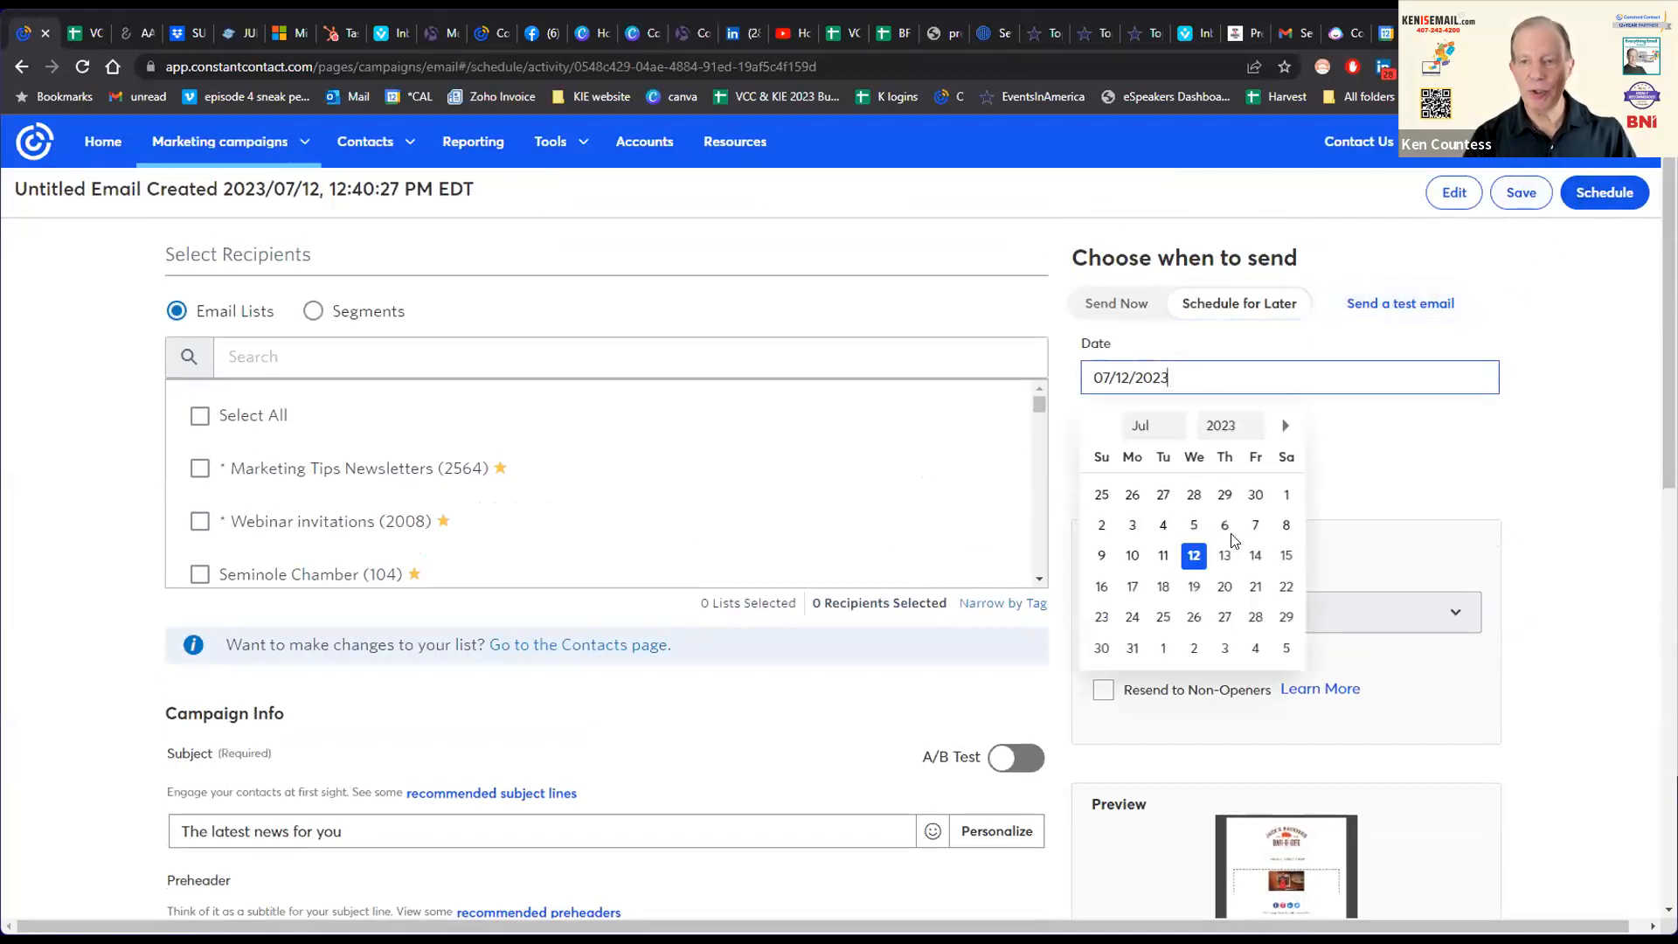
{"action": "left_click", "coordinate": [1239, 433]}
{"action": "left_click", "coordinate": [1236, 467]}
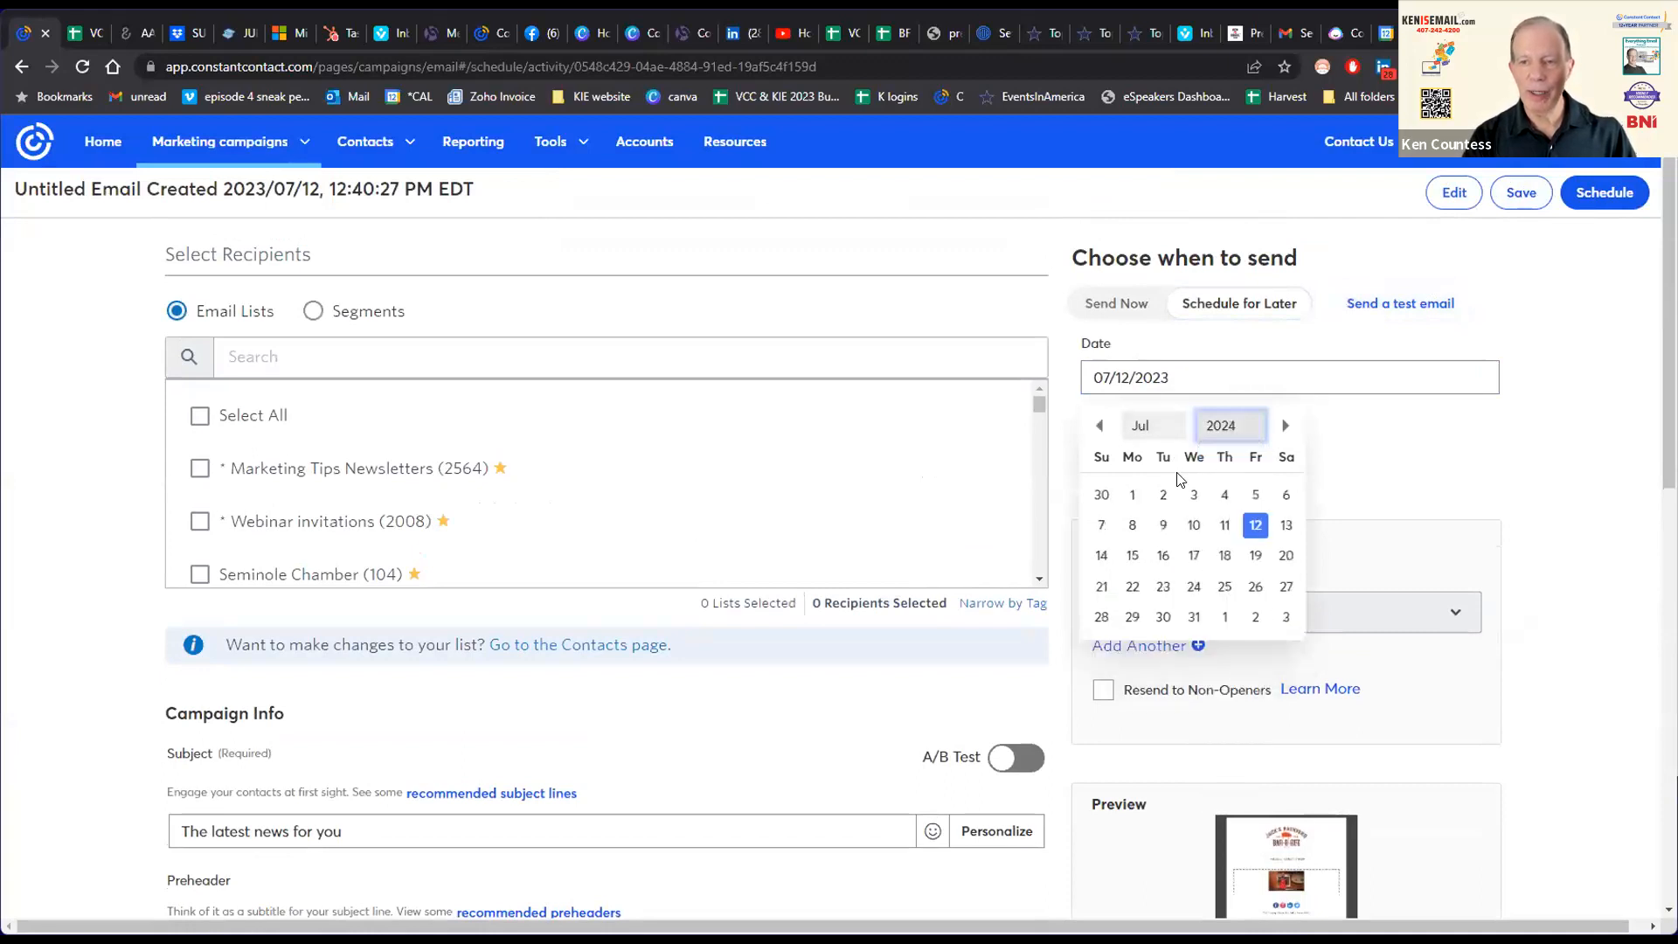
{"action": "left_click", "coordinate": [1164, 496]}
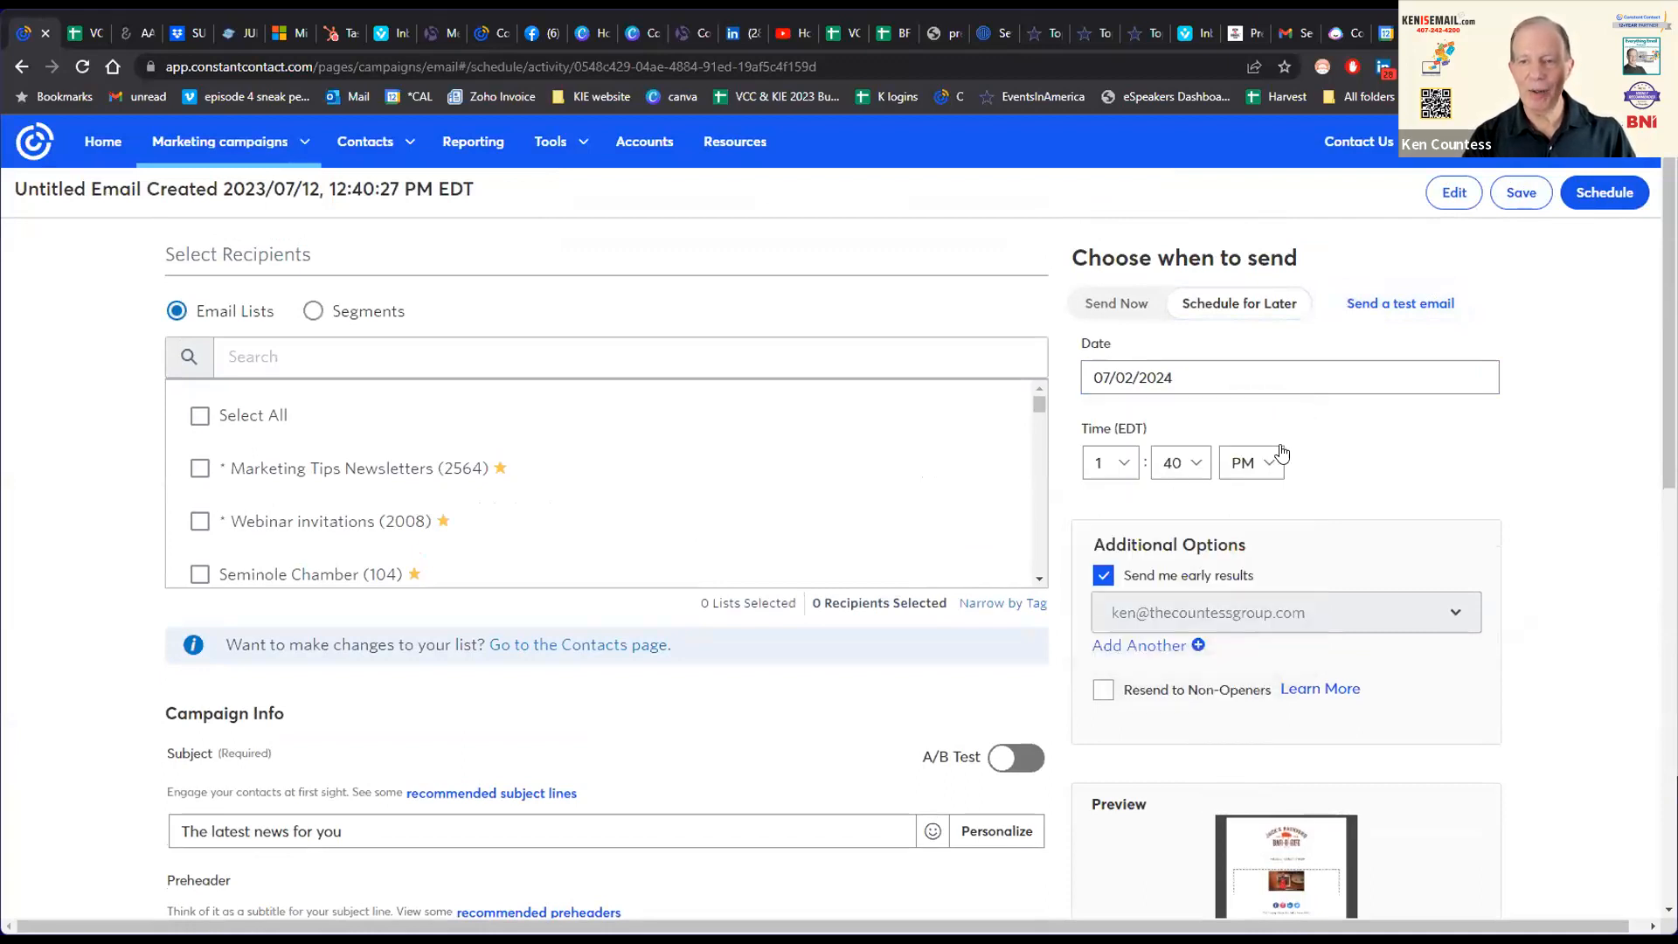
Step: Select the Marketing Tips Newsletters list as recipients and schedule the email
{"action": "left_click", "coordinate": [1591, 196]}
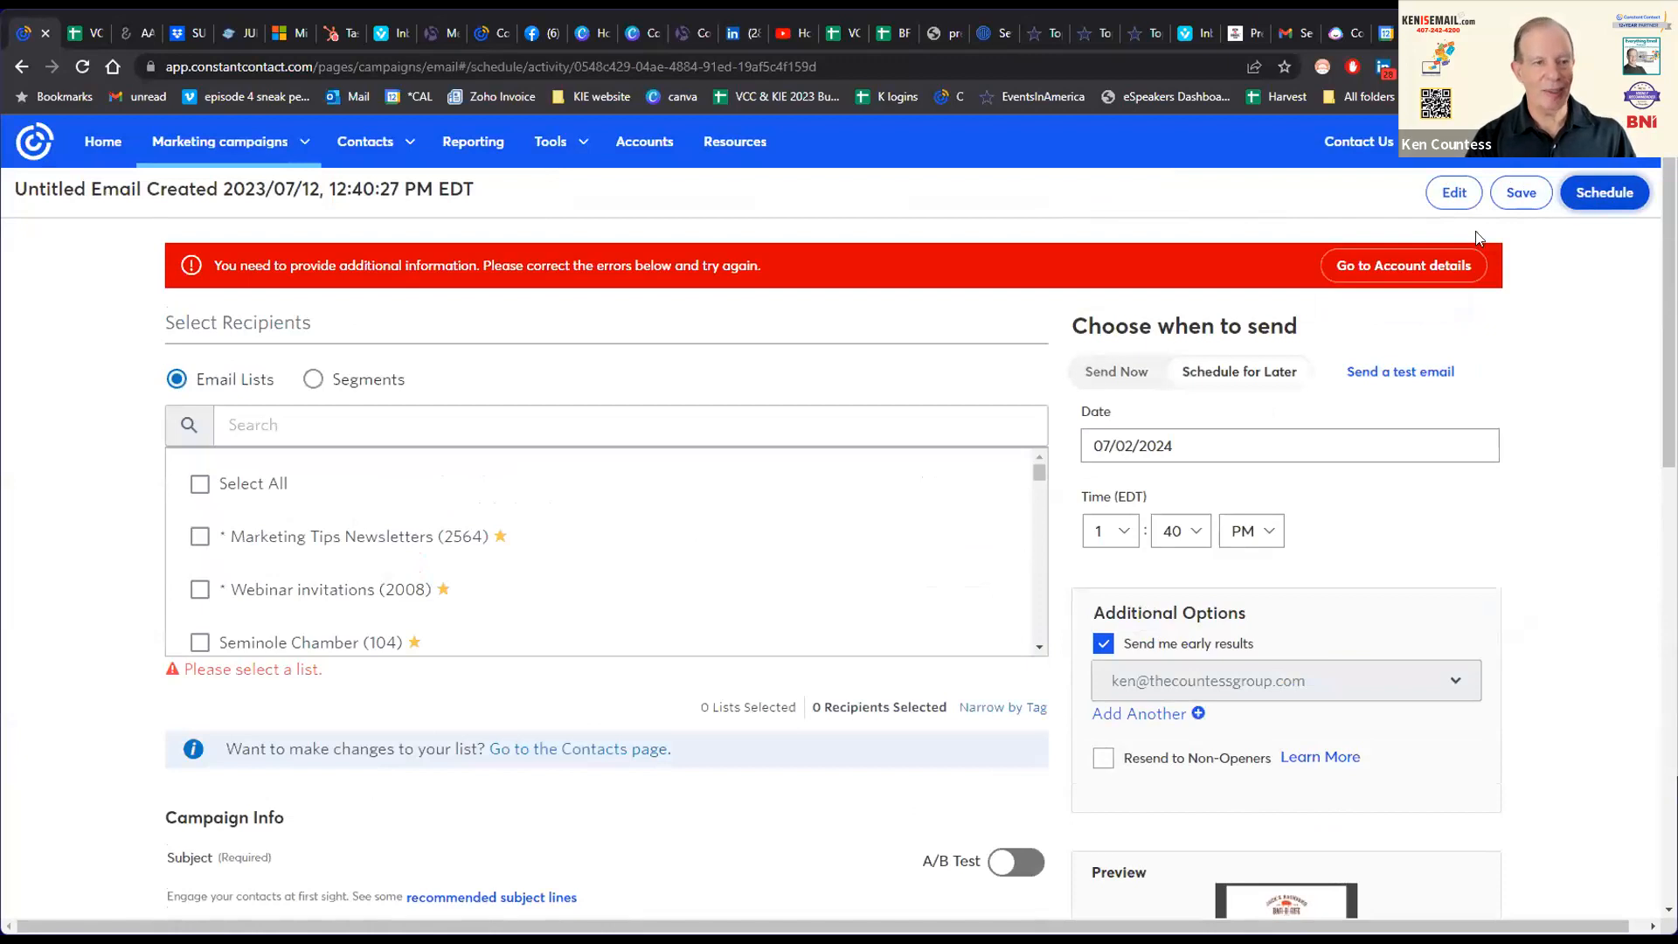
{"action": "left_click", "coordinate": [200, 536]}
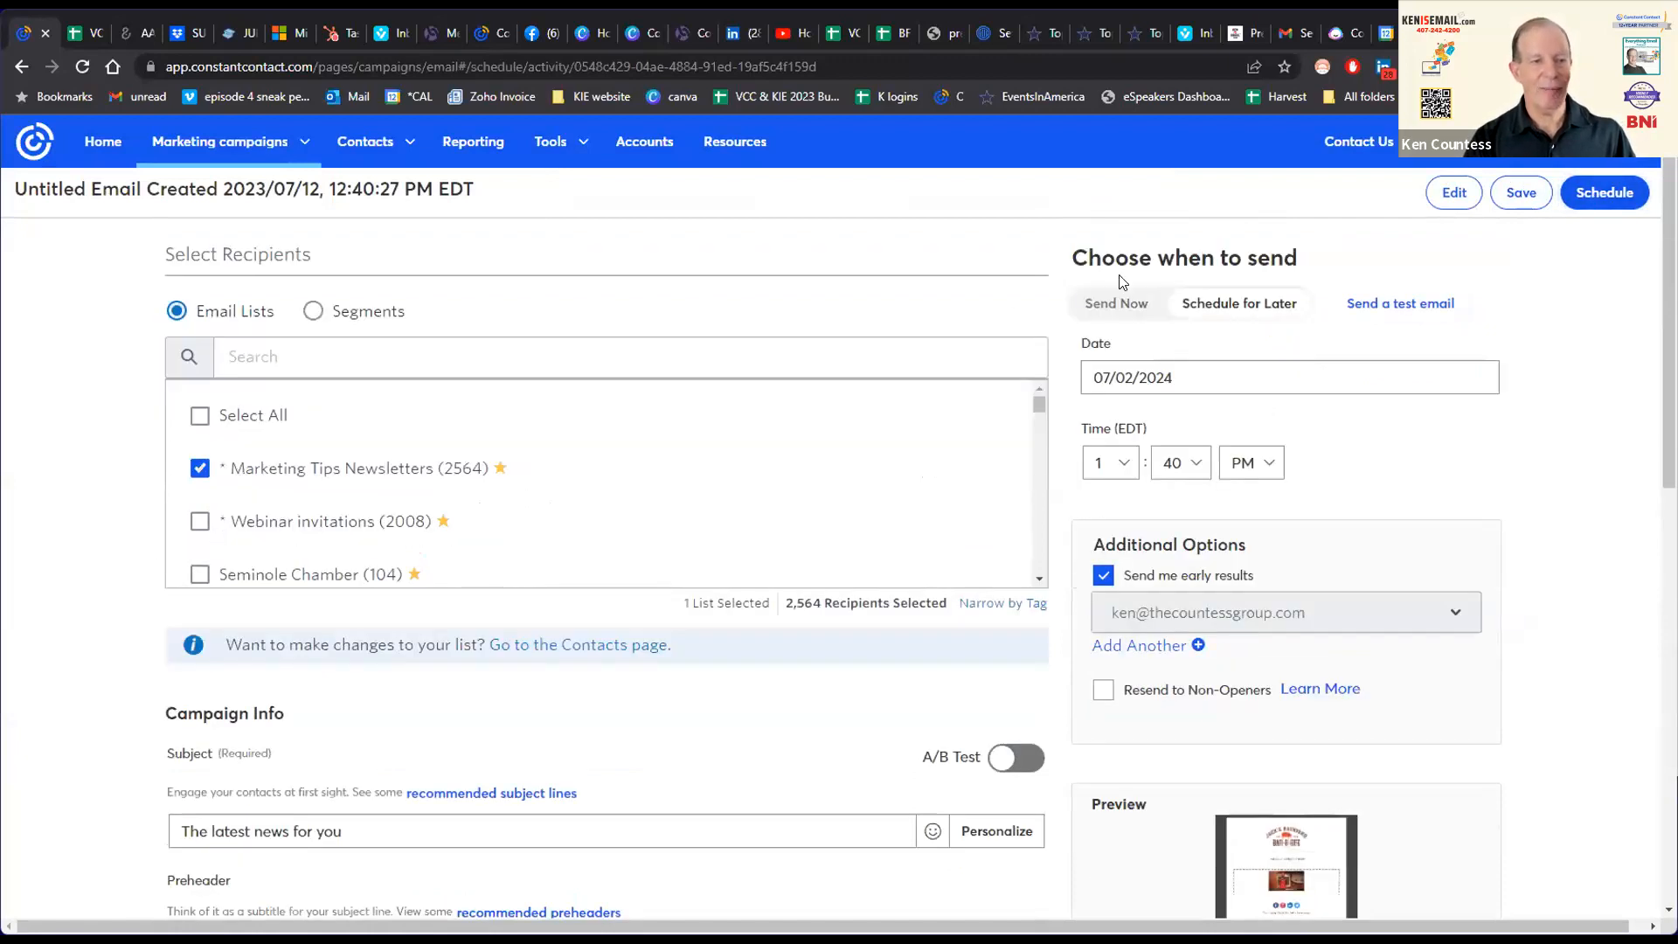
{"action": "left_click", "coordinate": [1586, 194]}
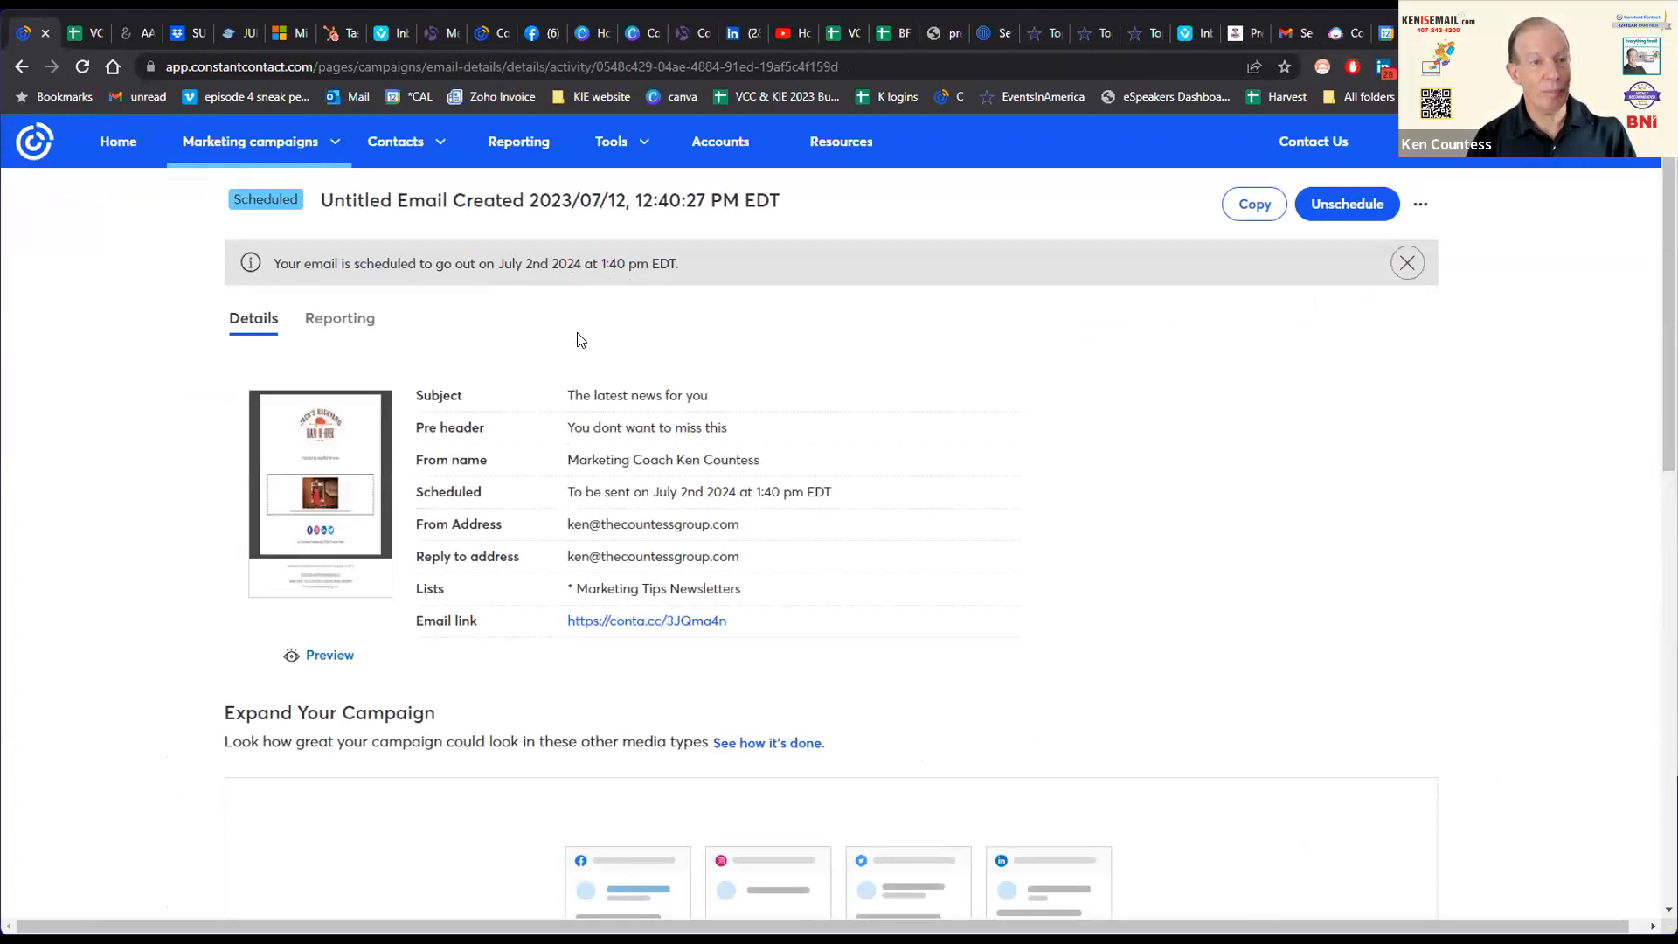
Step: Open the Social dashboard and start creating a new social post
{"action": "left_click", "coordinate": [320, 146]}
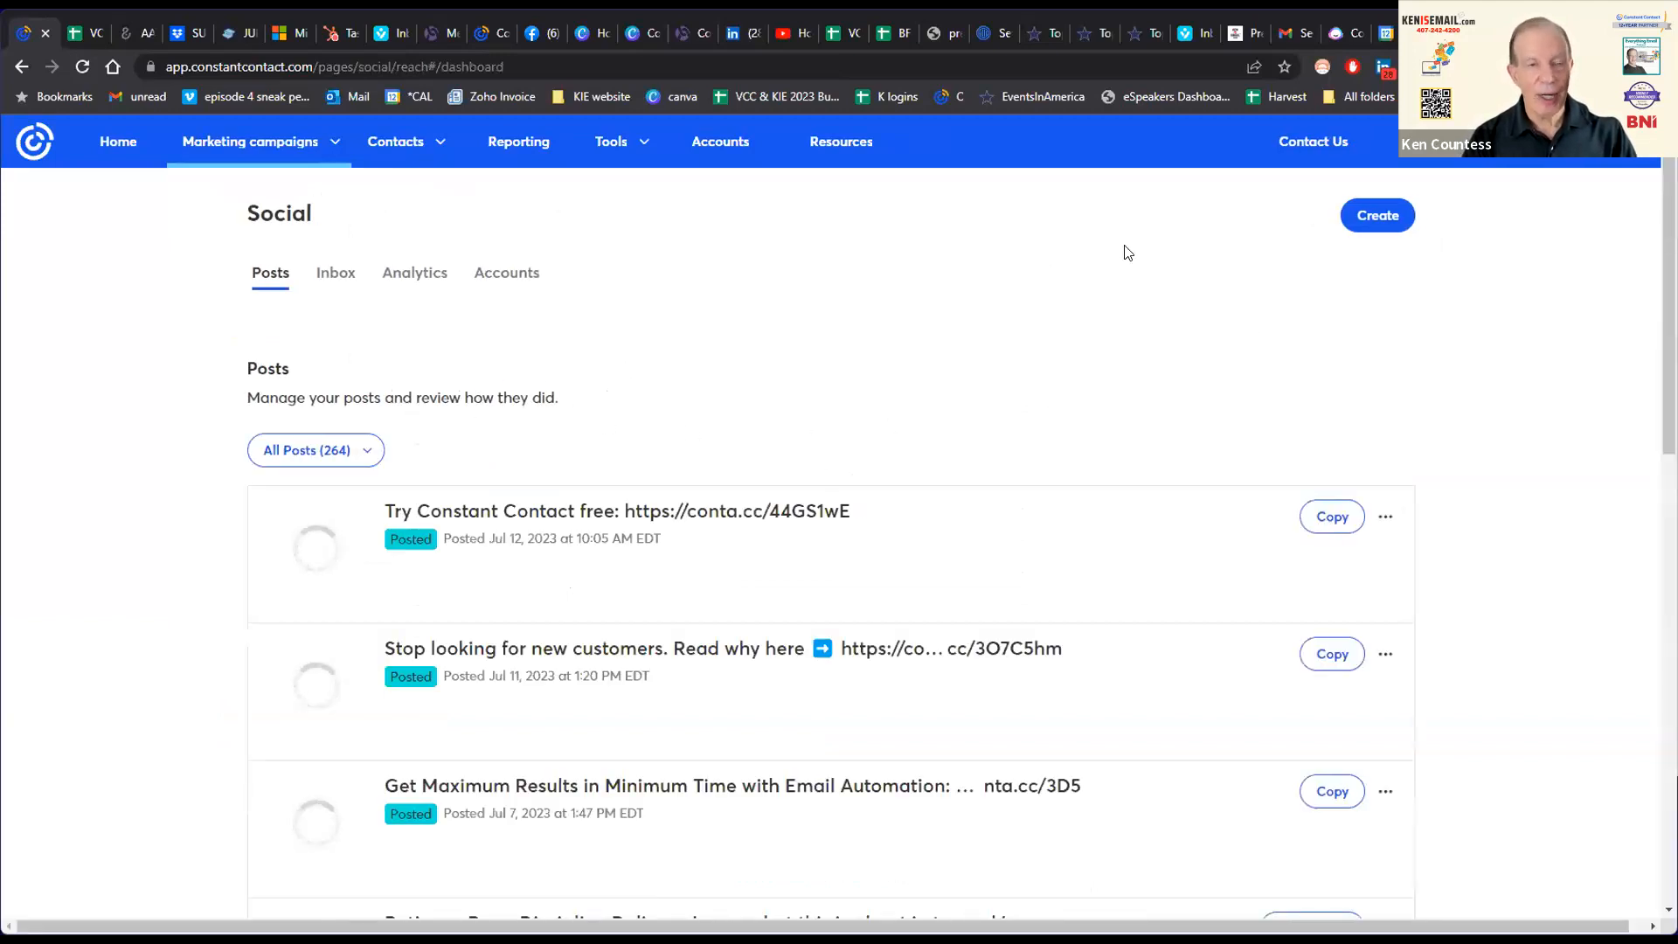
{"action": "left_click", "coordinate": [1353, 216]}
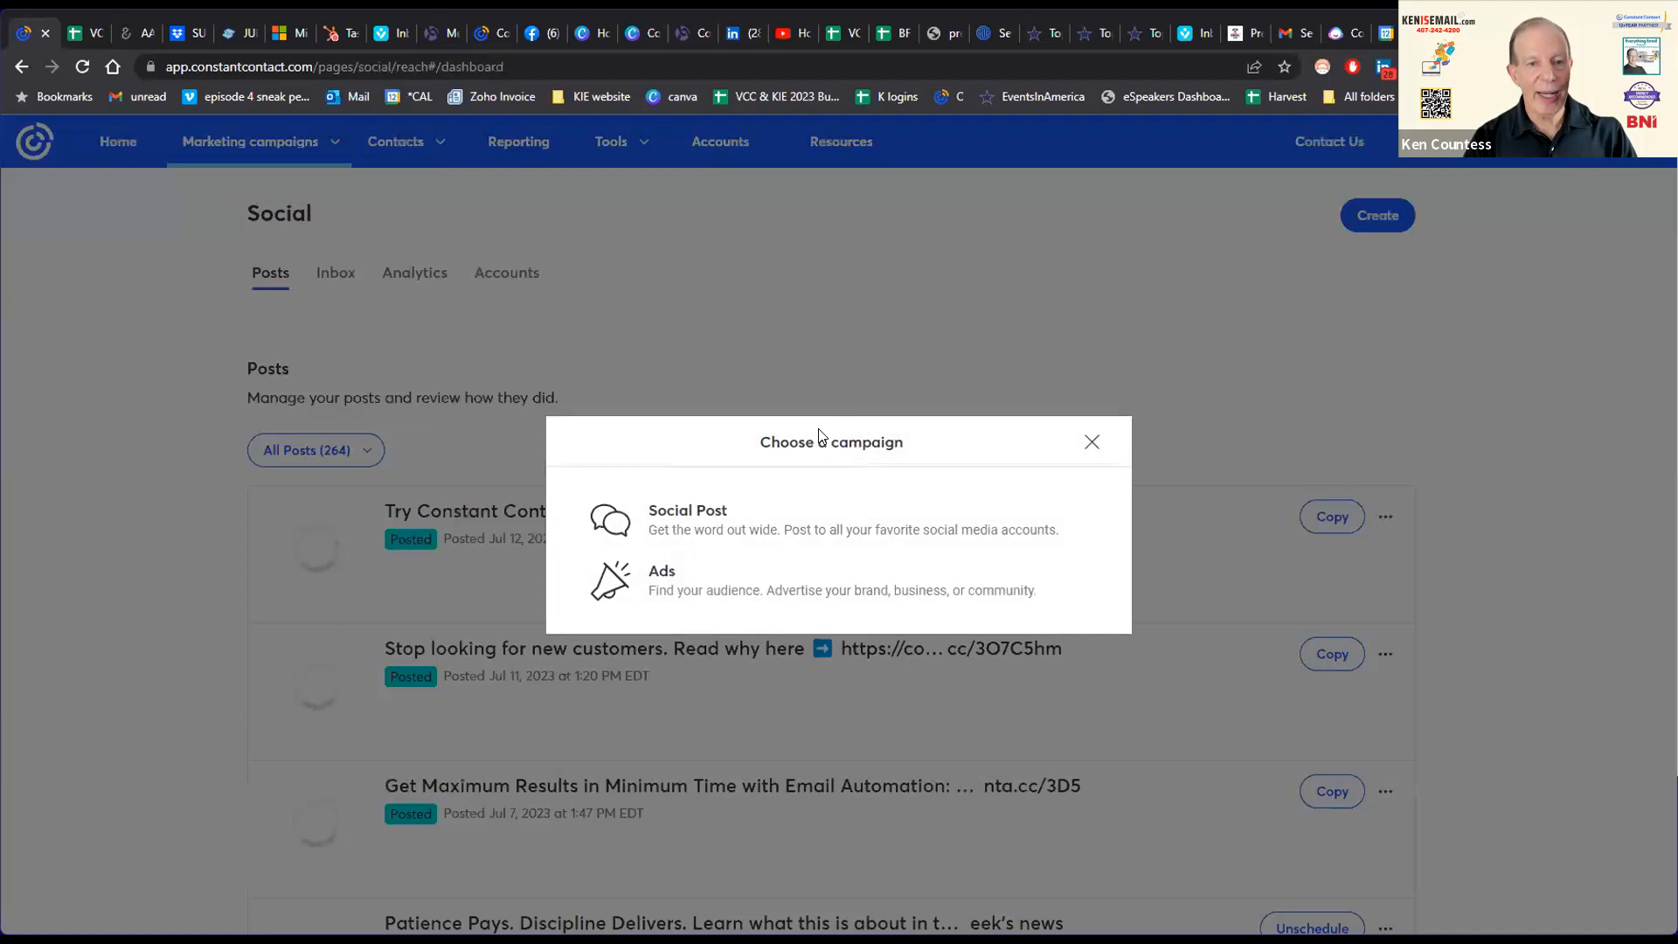
{"action": "left_click", "coordinate": [738, 522]}
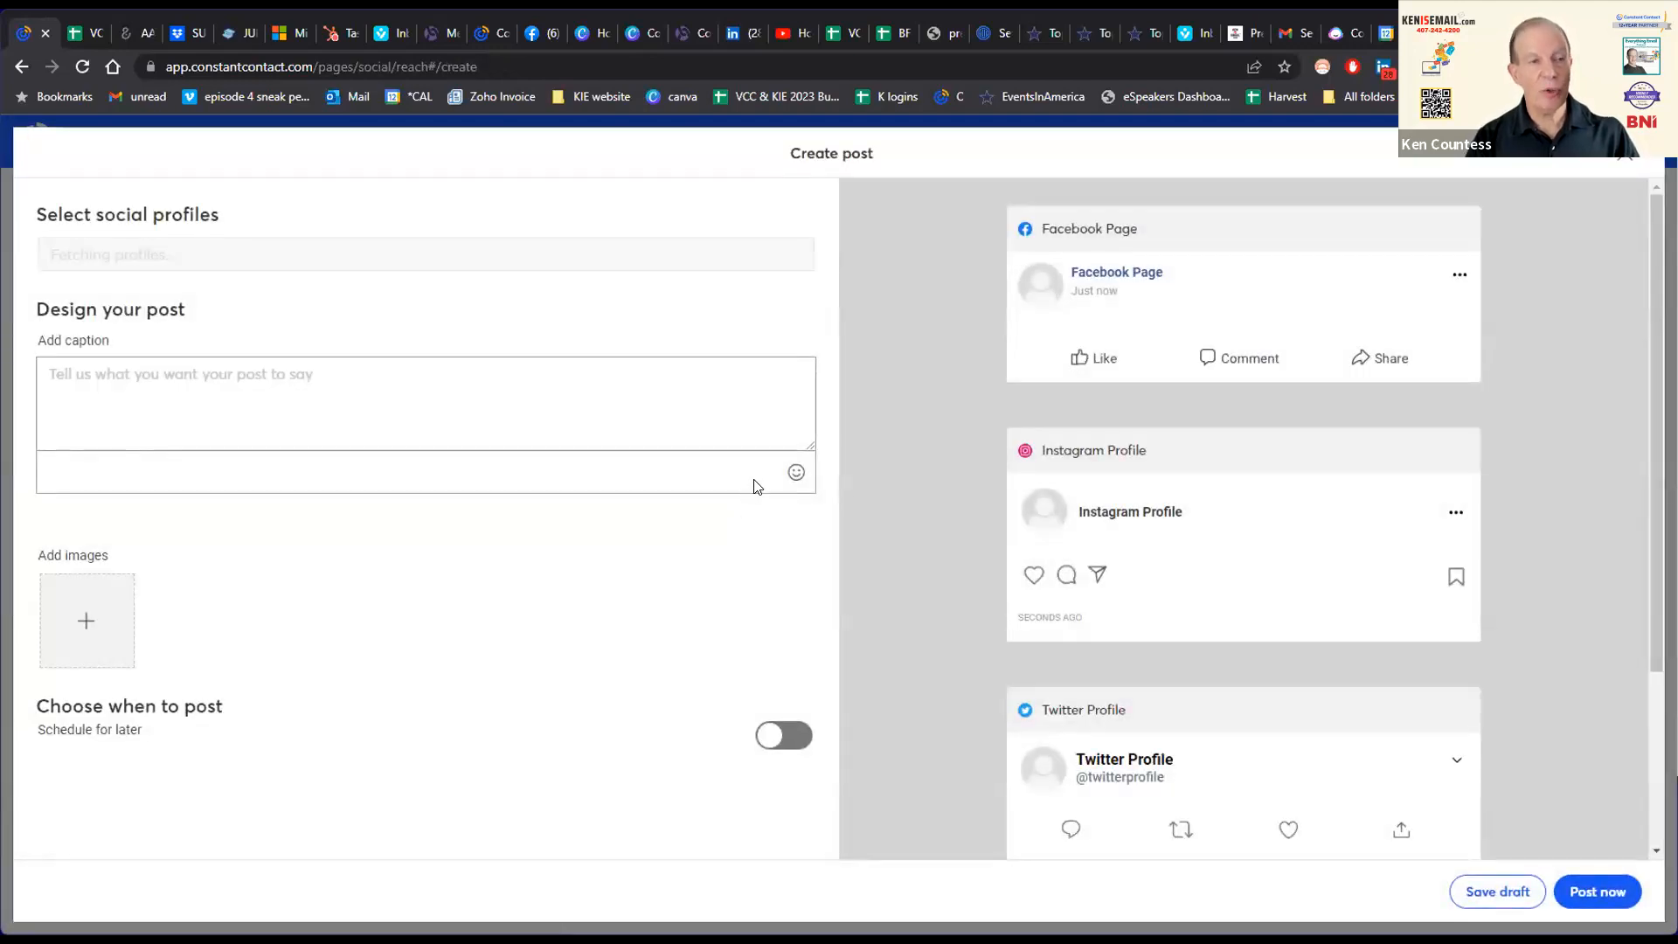
{"action": "left_click", "coordinate": [682, 407]}
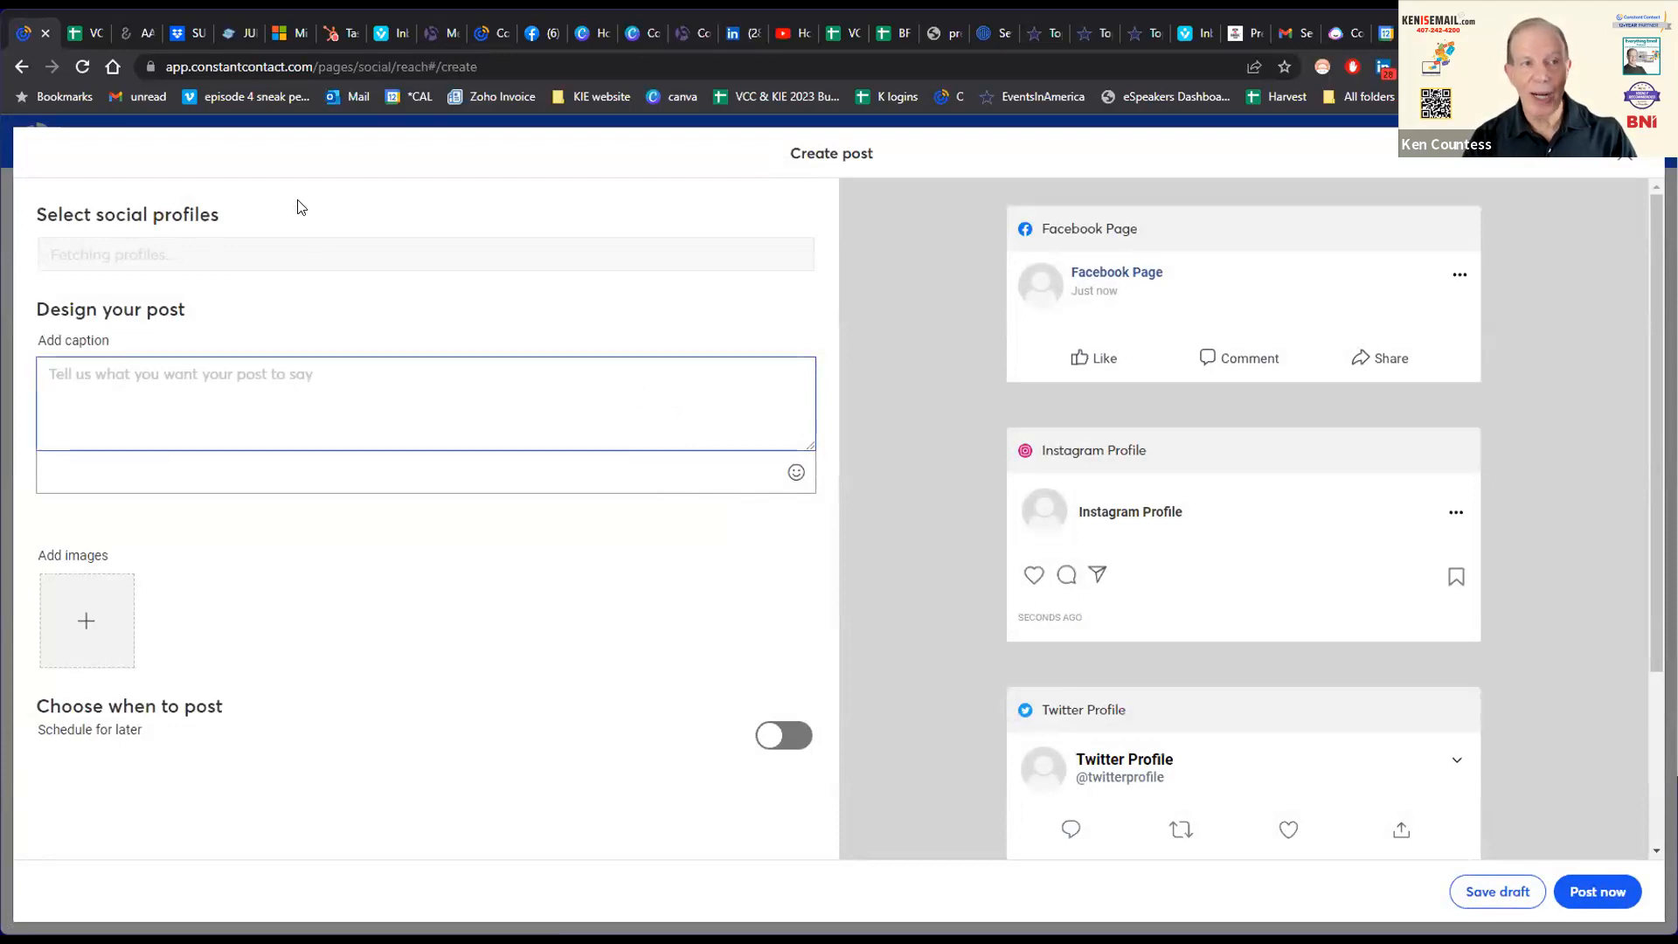
{"action": "left_click", "coordinate": [298, 245]}
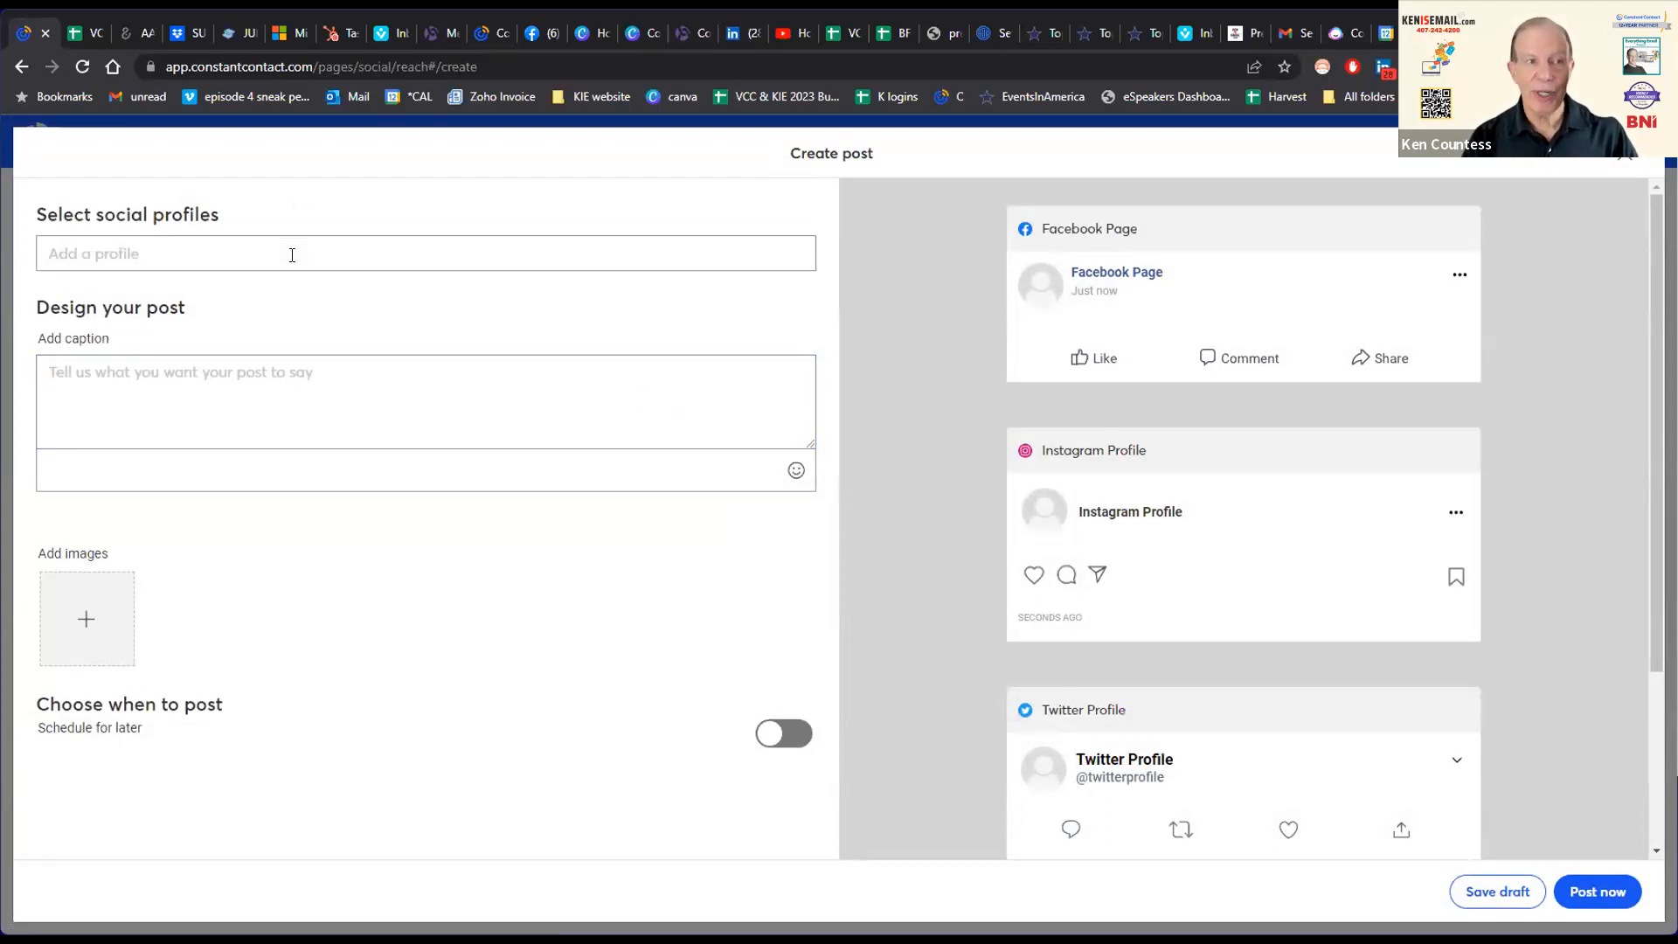
Step: Add the Your Marketing Guru Facebook page and the KENisEMAIL Twitter account as profiles for the post
{"action": "left_click", "coordinate": [292, 254]}
{"action": "left_click", "coordinate": [187, 363]}
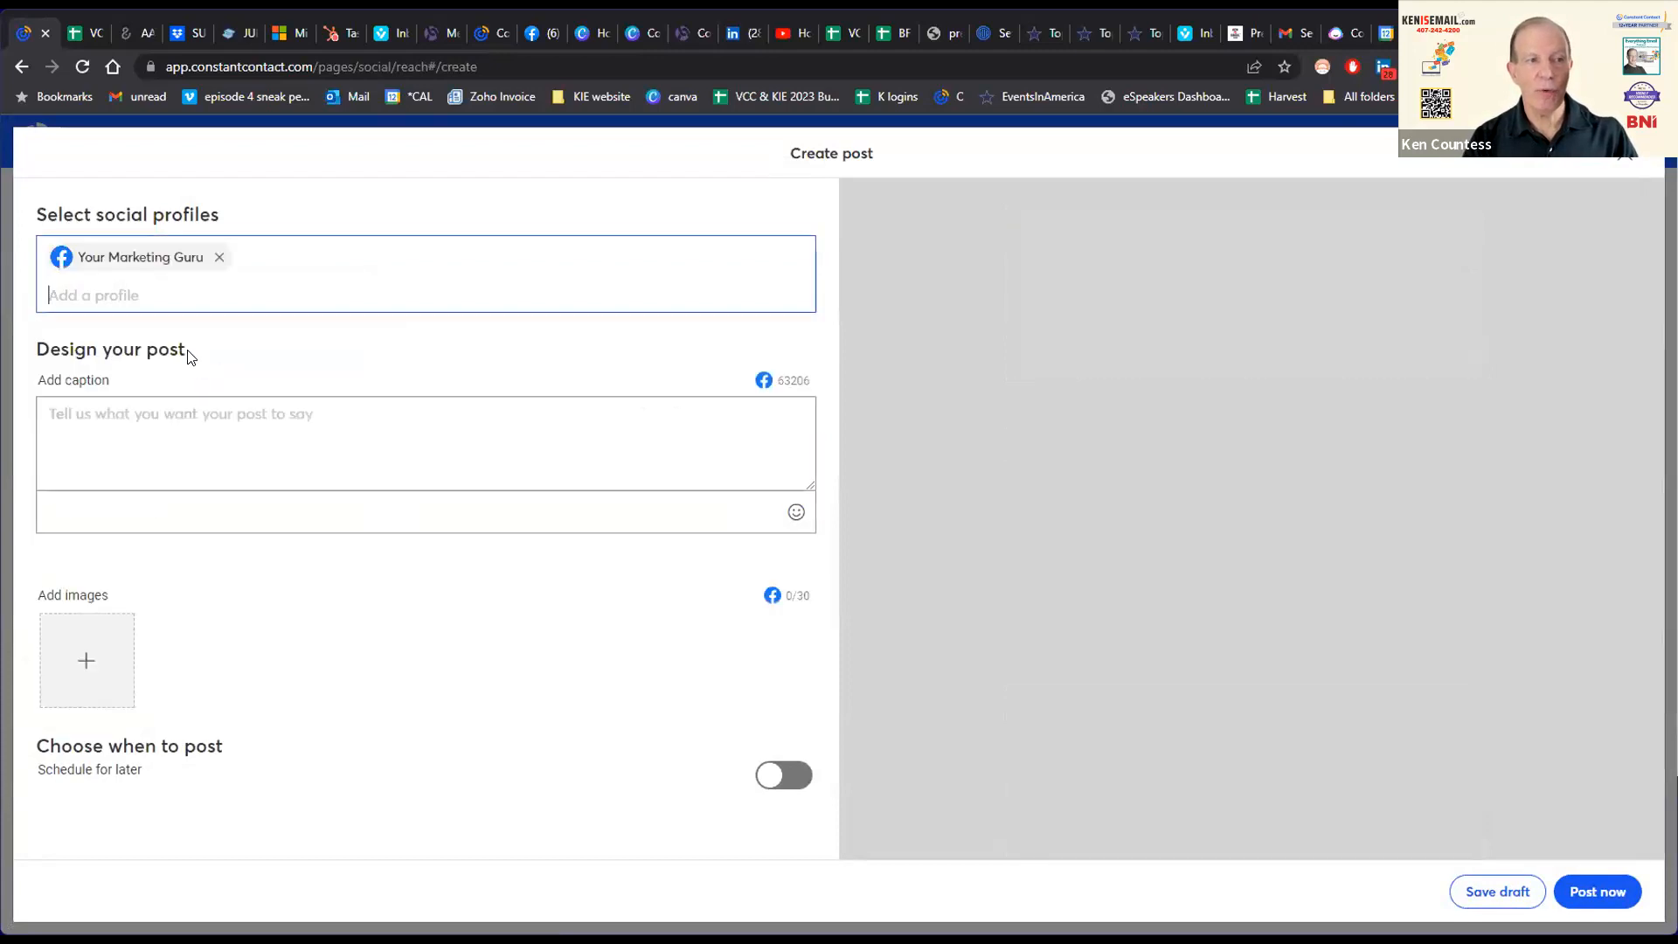
{"action": "left_click", "coordinate": [247, 297]}
{"action": "scroll", "coordinate": [269, 452], "scroll_direction": "down", "scroll_amount": 3}
{"action": "left_click", "coordinate": [251, 480]}
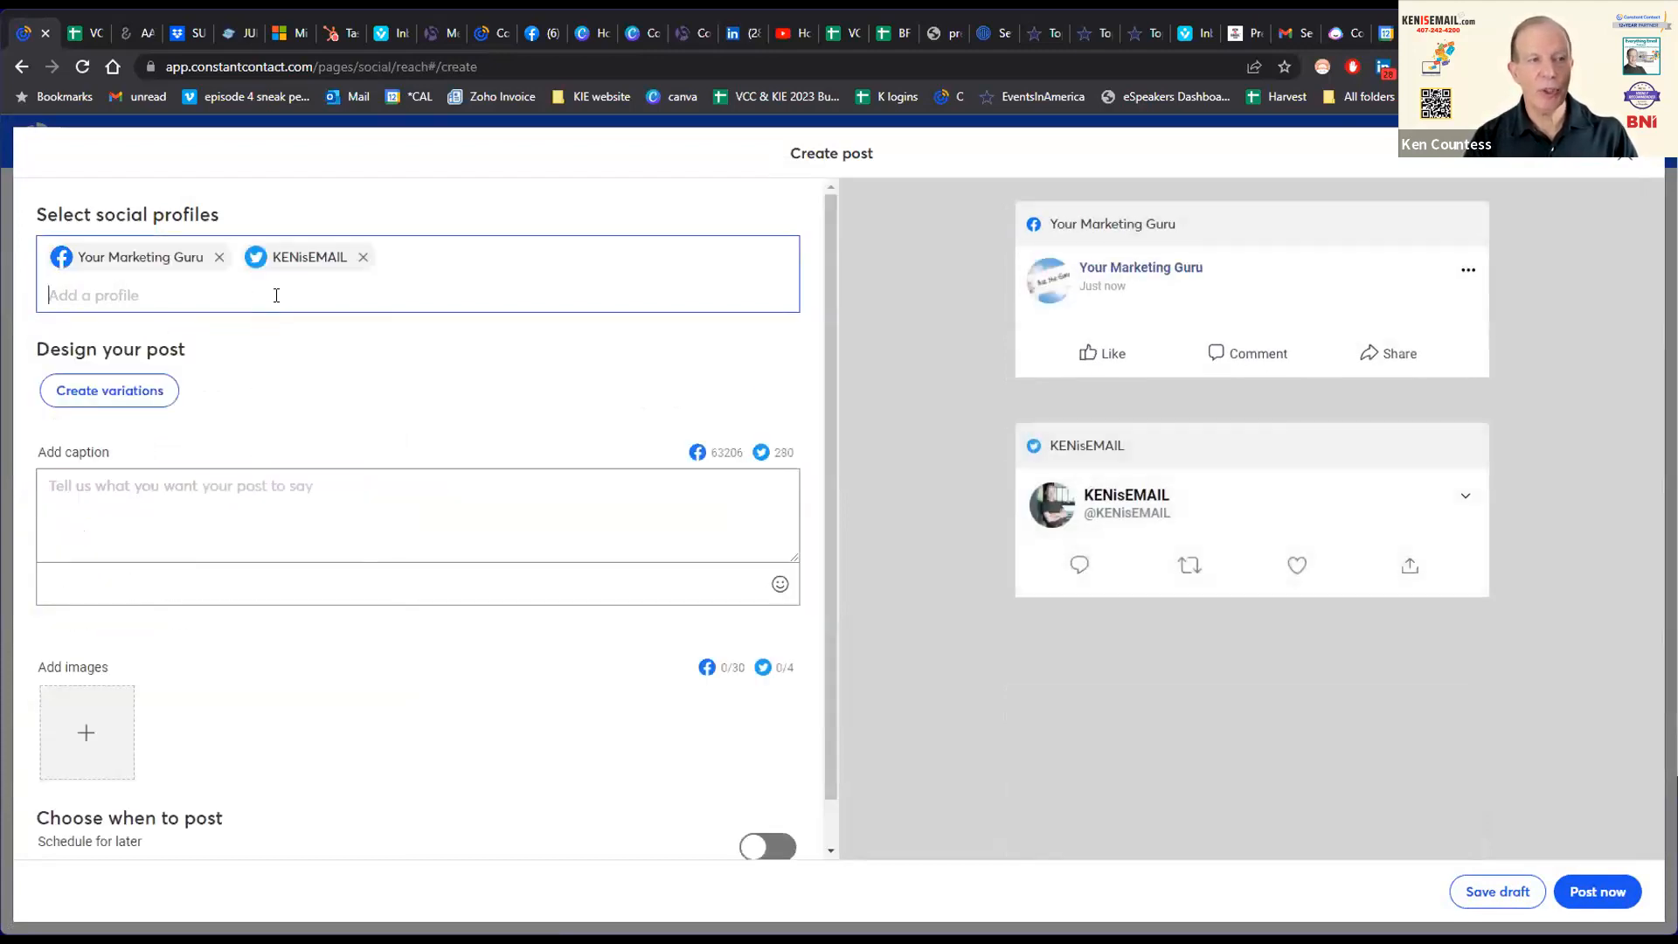
Step: Add the owner's personal LinkedIn profile and the kenisemail Instagram profile, and close the post without publishing it
{"action": "left_click", "coordinate": [277, 297]}
{"action": "scroll", "coordinate": [236, 513], "scroll_direction": "down", "scroll_amount": 5}
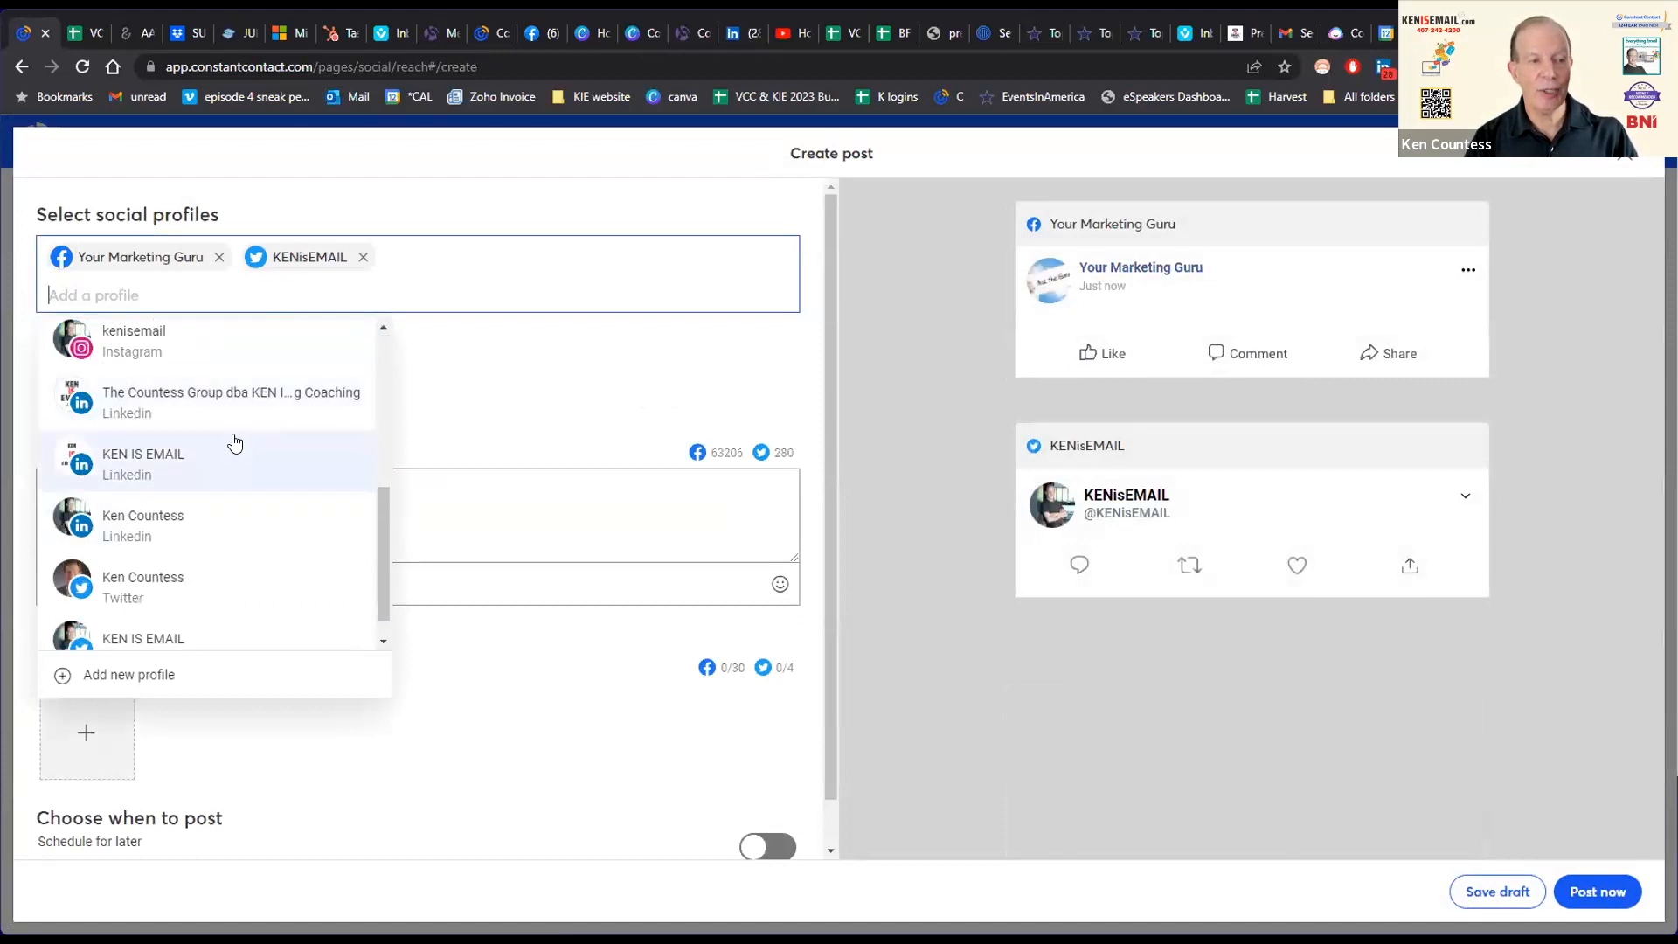
{"action": "left_click", "coordinate": [240, 518]}
{"action": "left_click", "coordinate": [194, 295]}
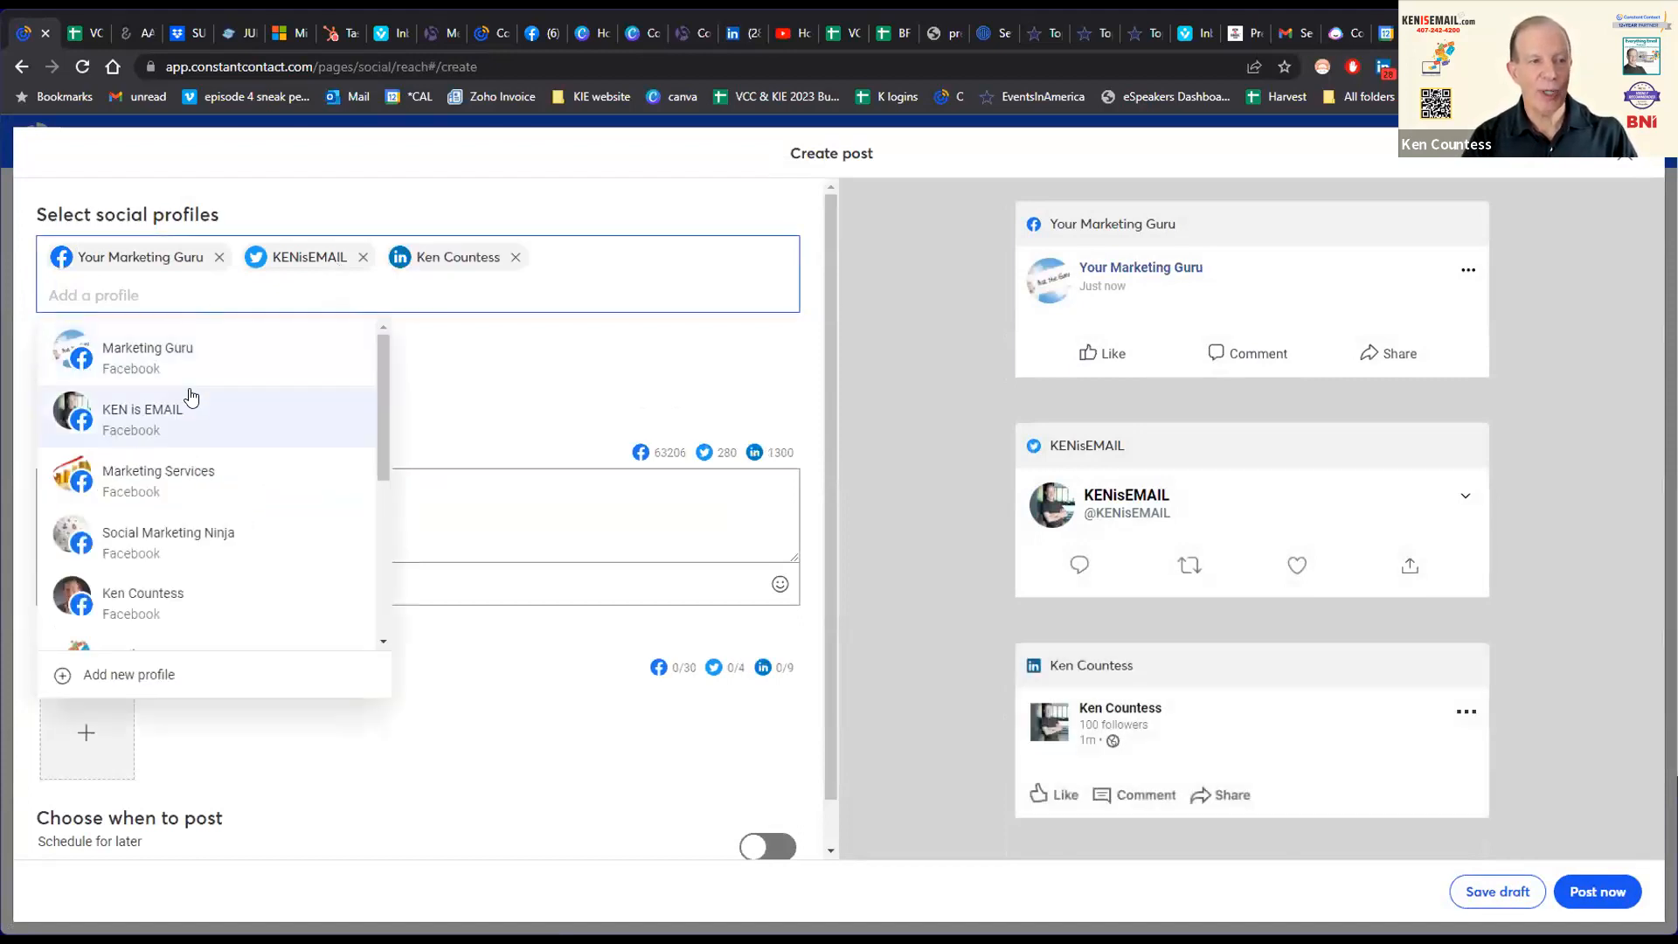
{"action": "scroll", "coordinate": [205, 489], "scroll_direction": "down", "scroll_amount": 3}
{"action": "left_click", "coordinate": [213, 521]}
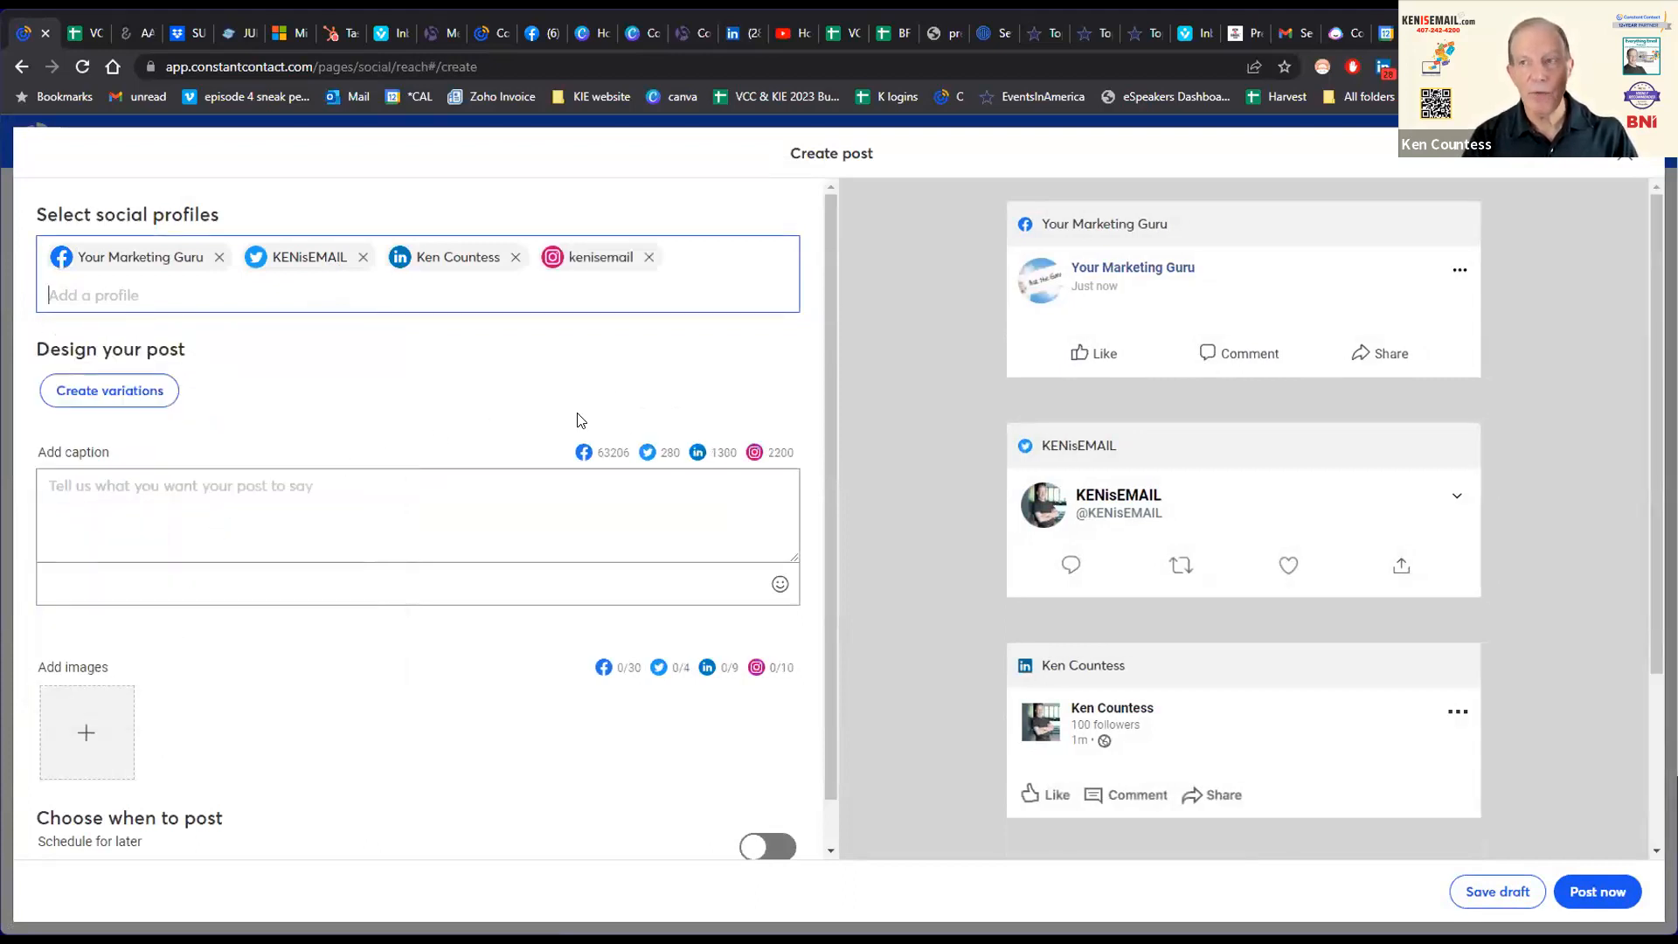
{"action": "left_click", "coordinate": [1619, 164]}
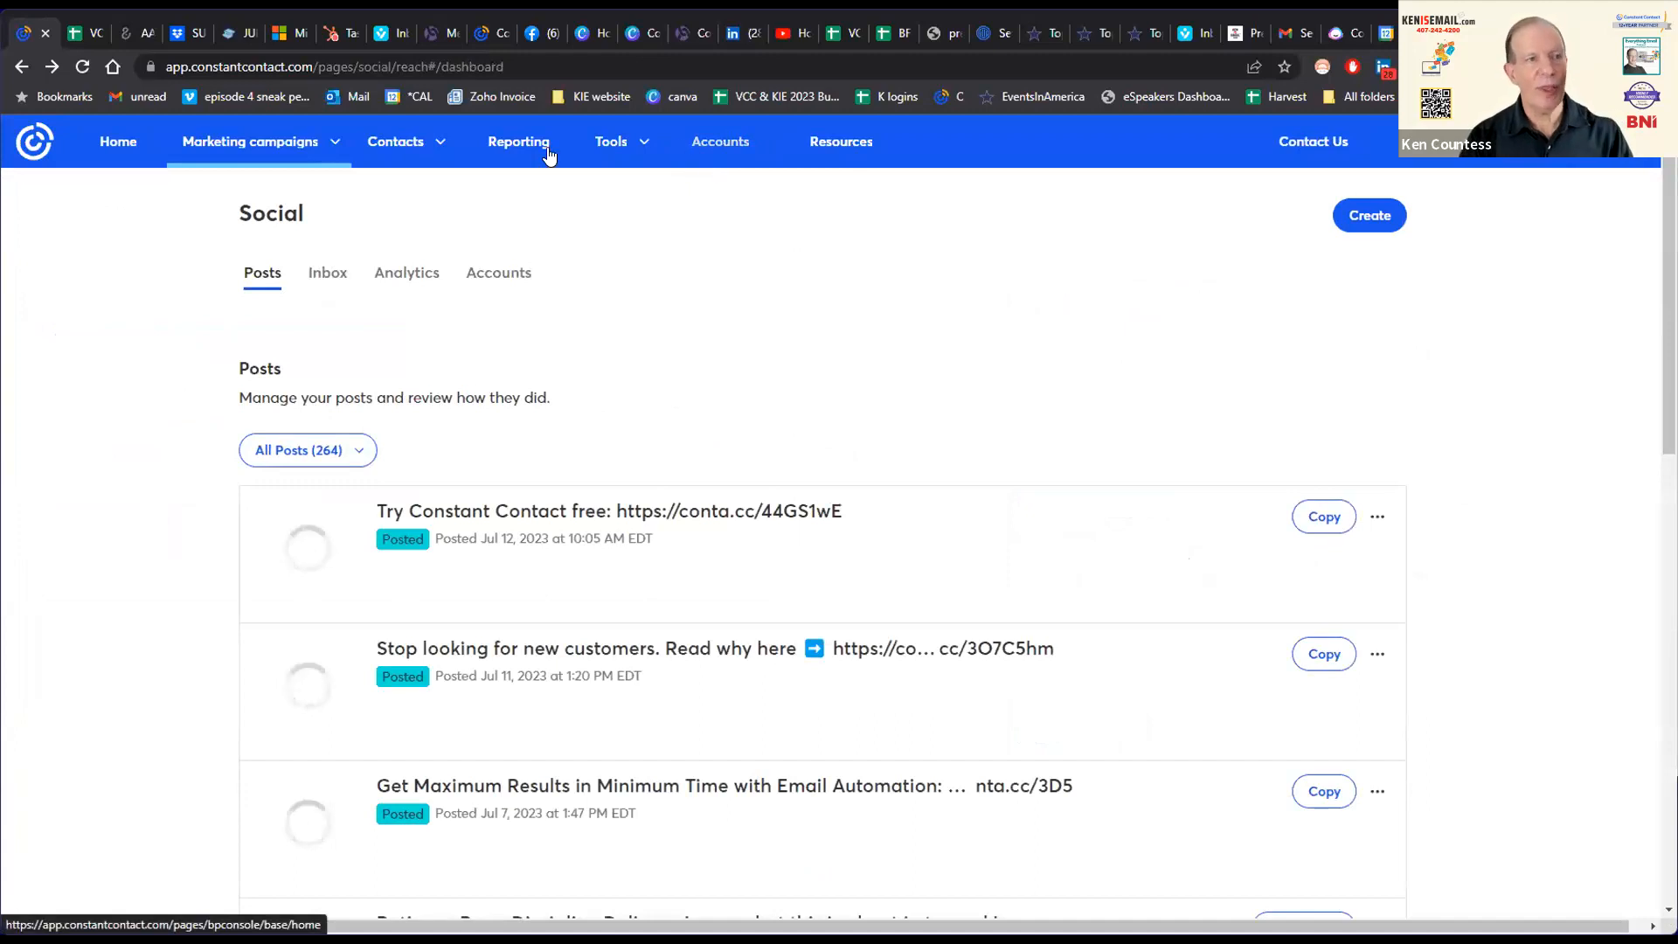
Step: Return to the home dashboard, open the AI Content Generator and view its content types, keeping Announcement
{"action": "left_click", "coordinate": [40, 137]}
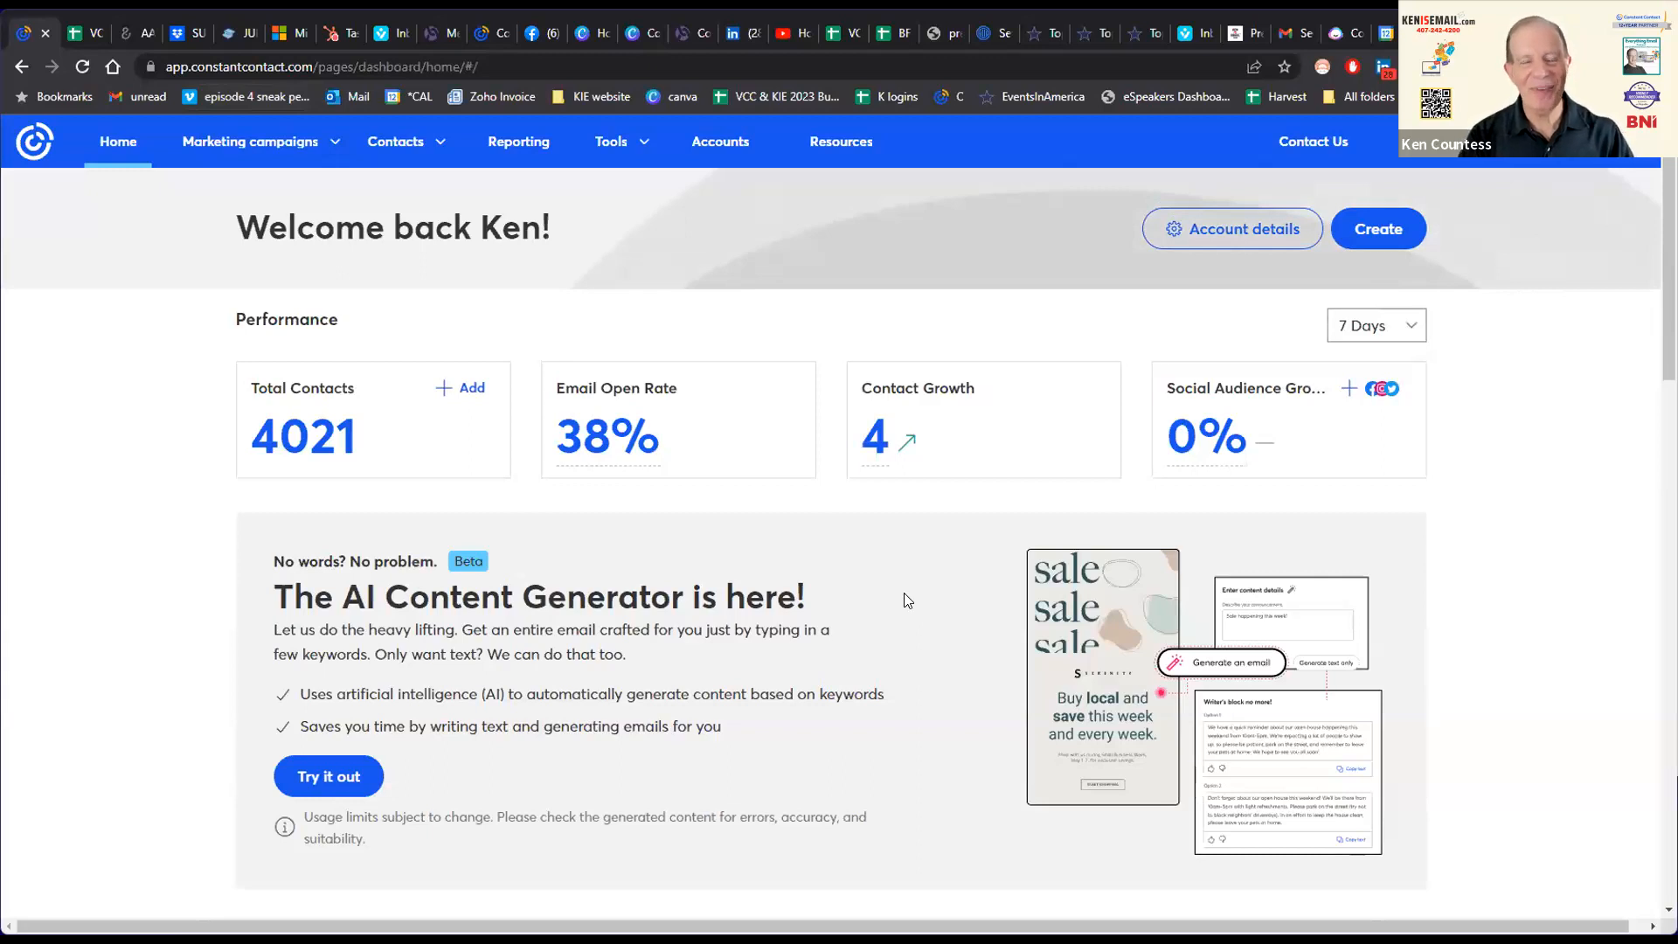
{"action": "scroll", "coordinate": [901, 593], "scroll_direction": "down", "scroll_amount": 2}
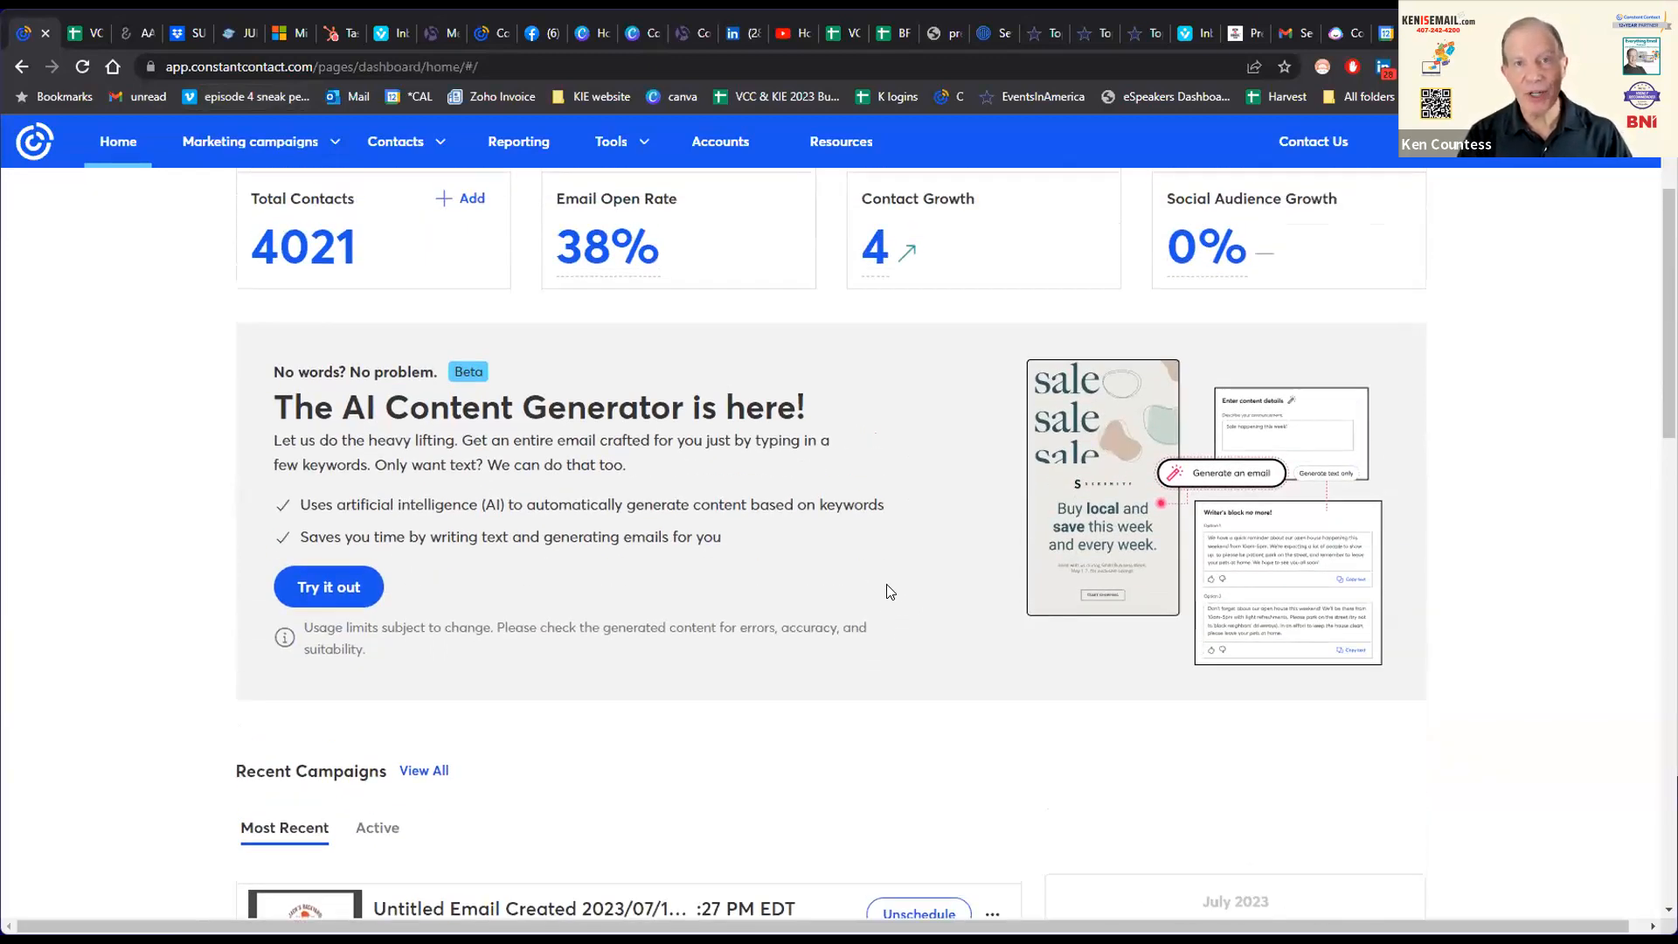
{"action": "left_click", "coordinate": [354, 589]}
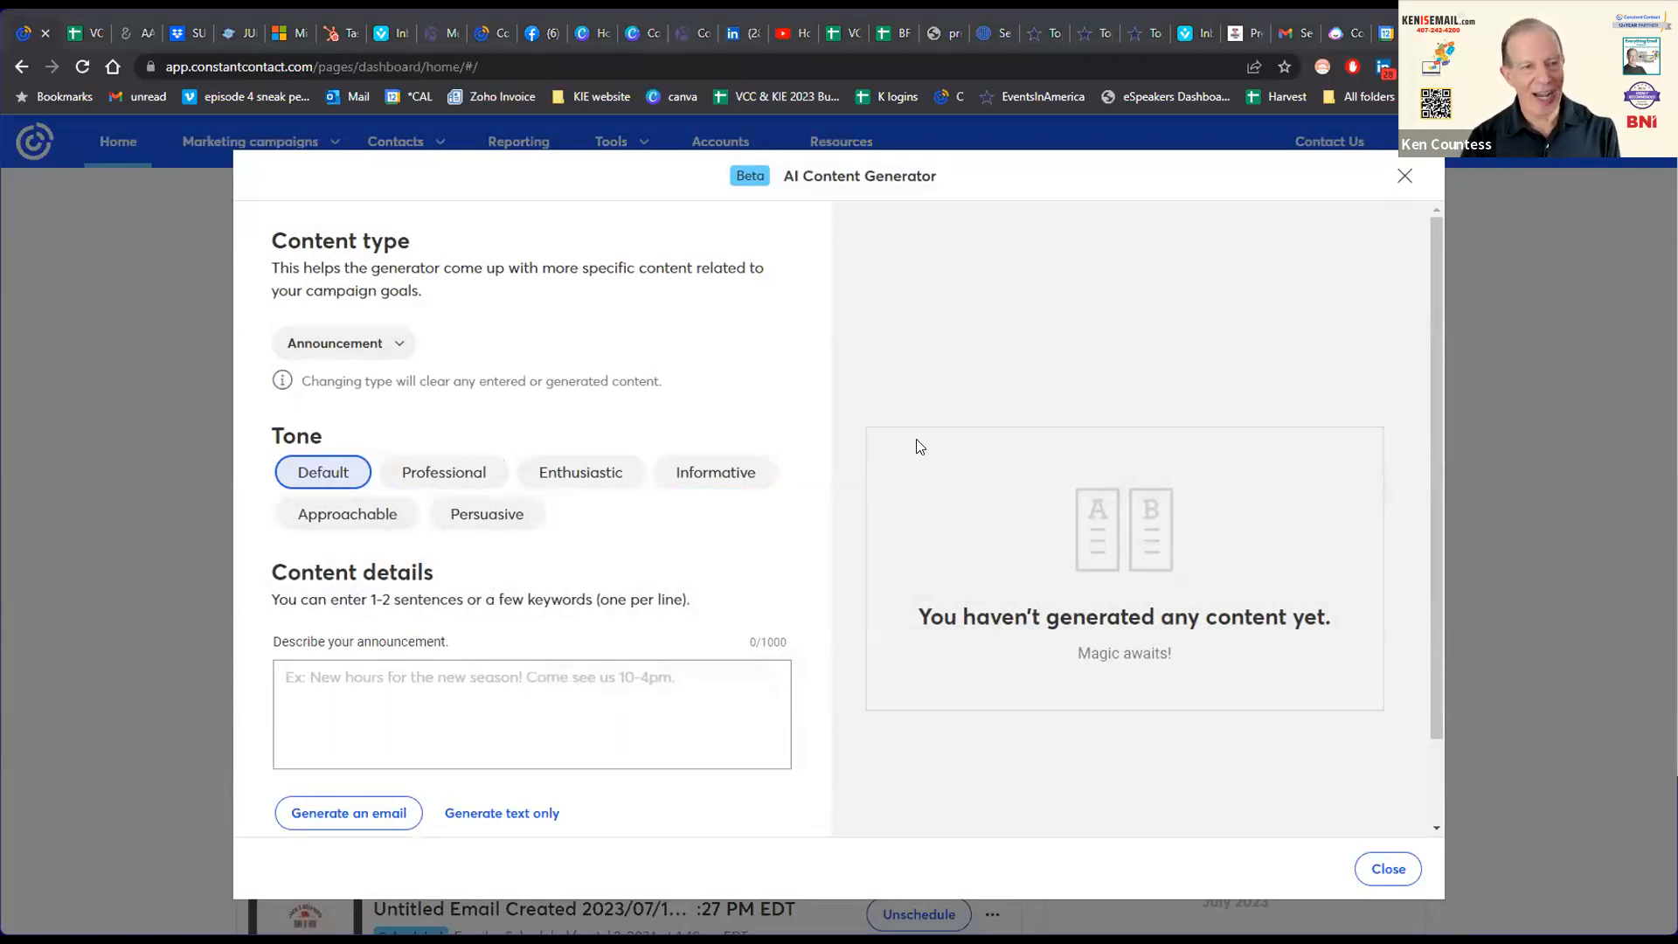
{"action": "left_click", "coordinate": [366, 344]}
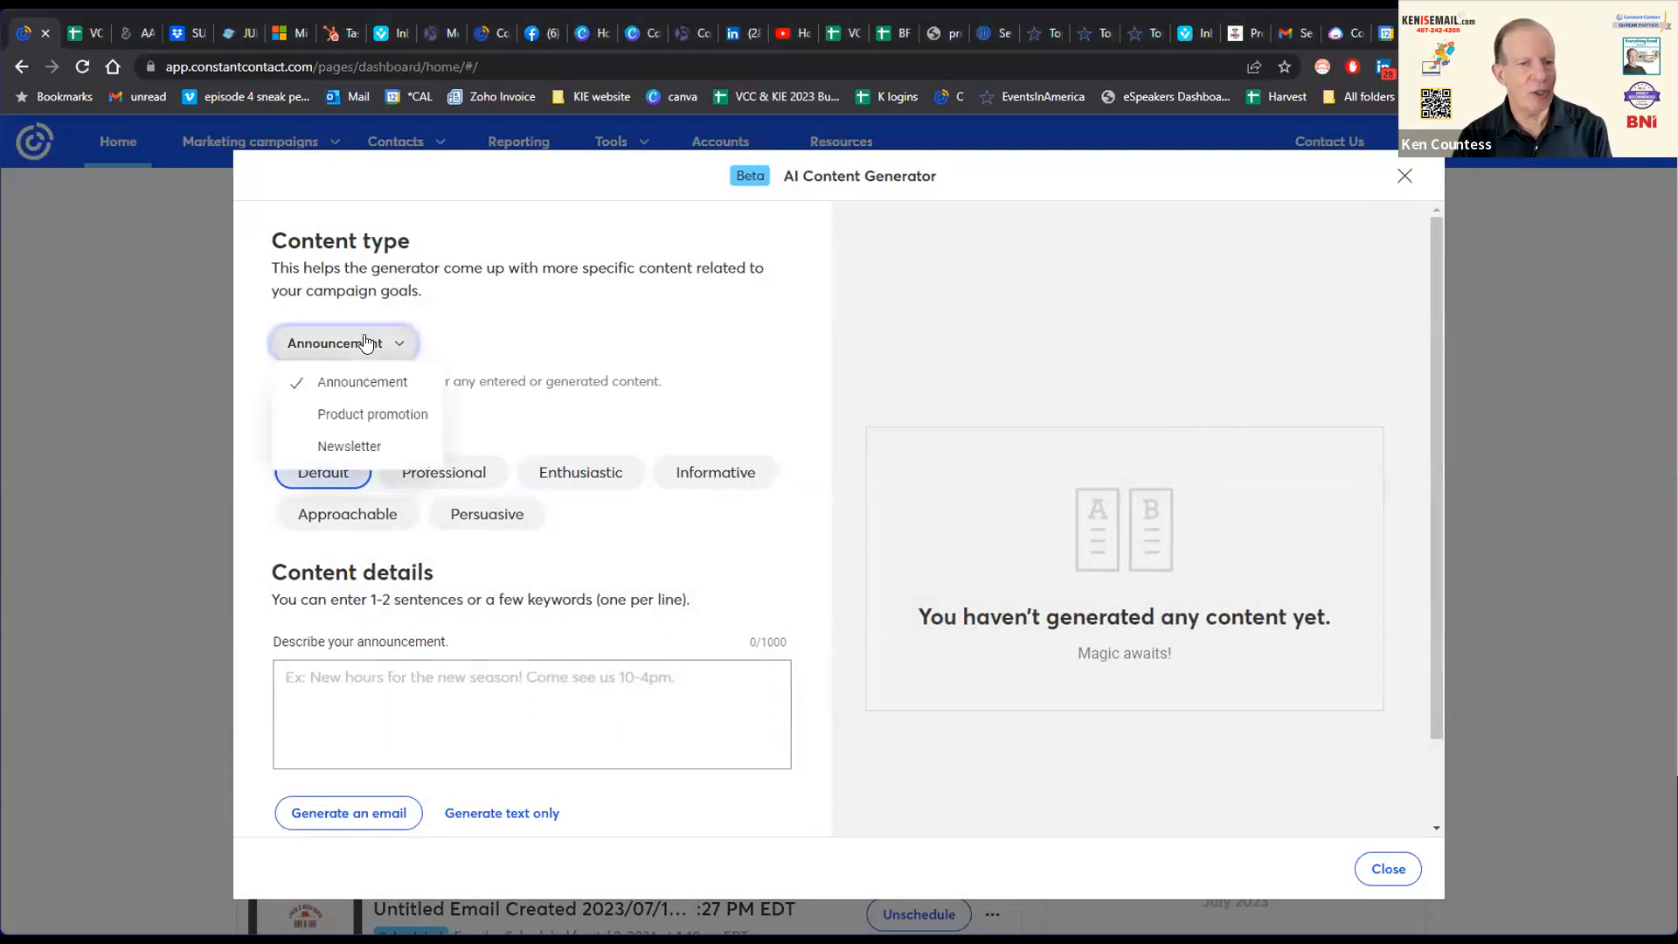
{"action": "left_click", "coordinate": [533, 310]}
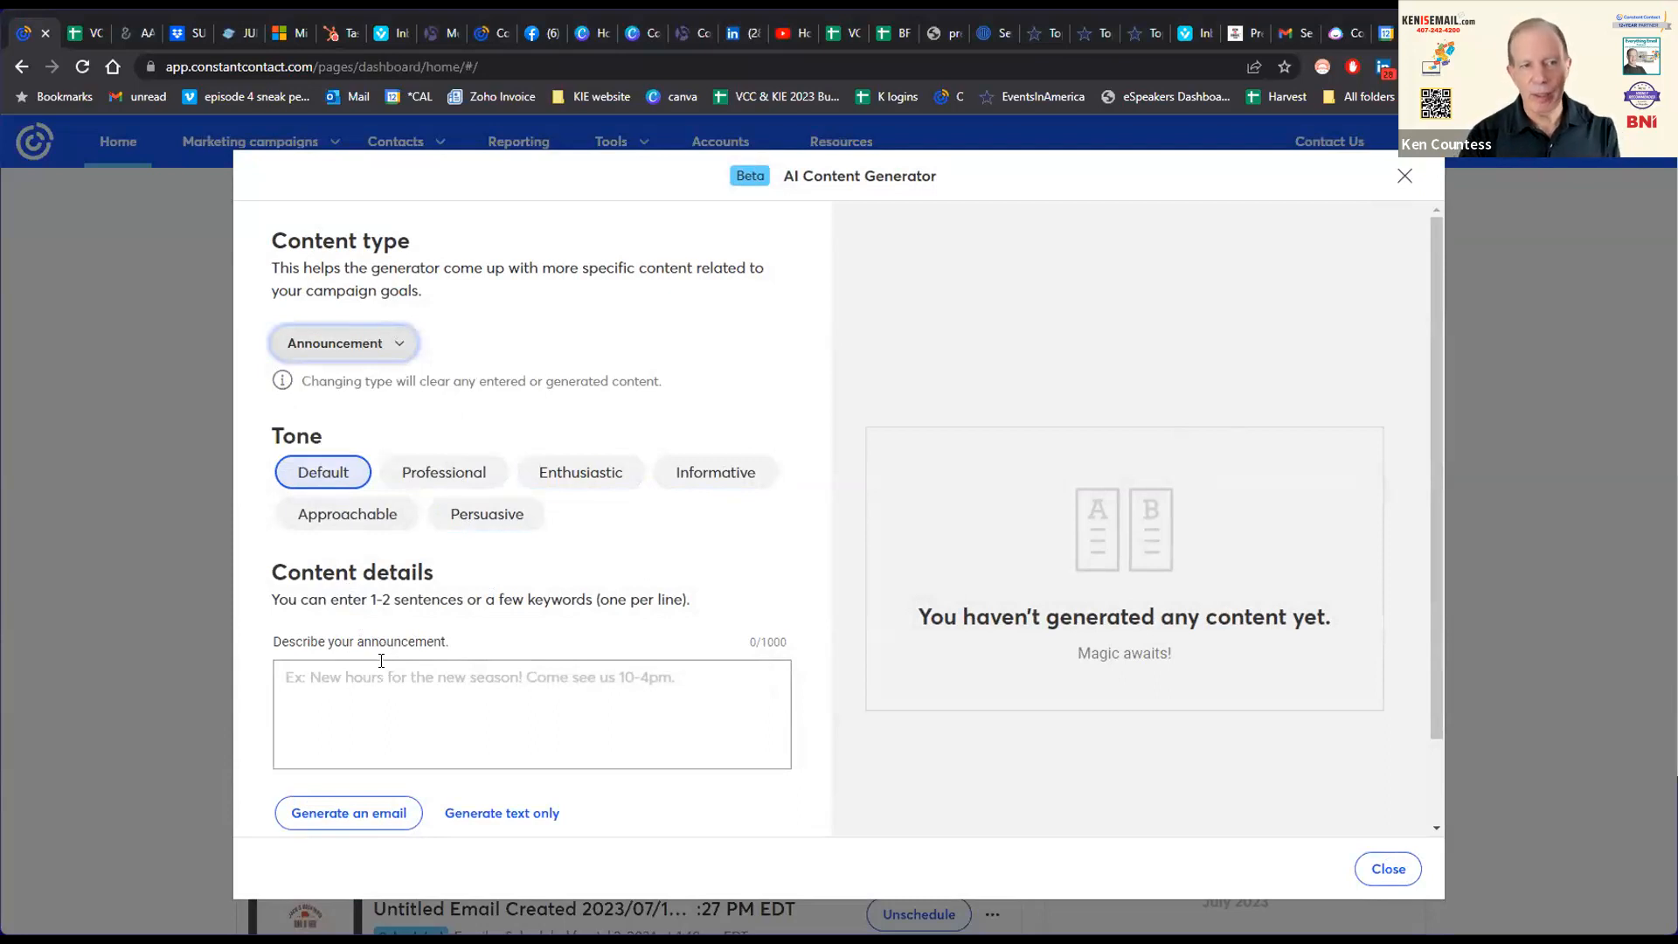
{"action": "left_click", "coordinate": [523, 467]}
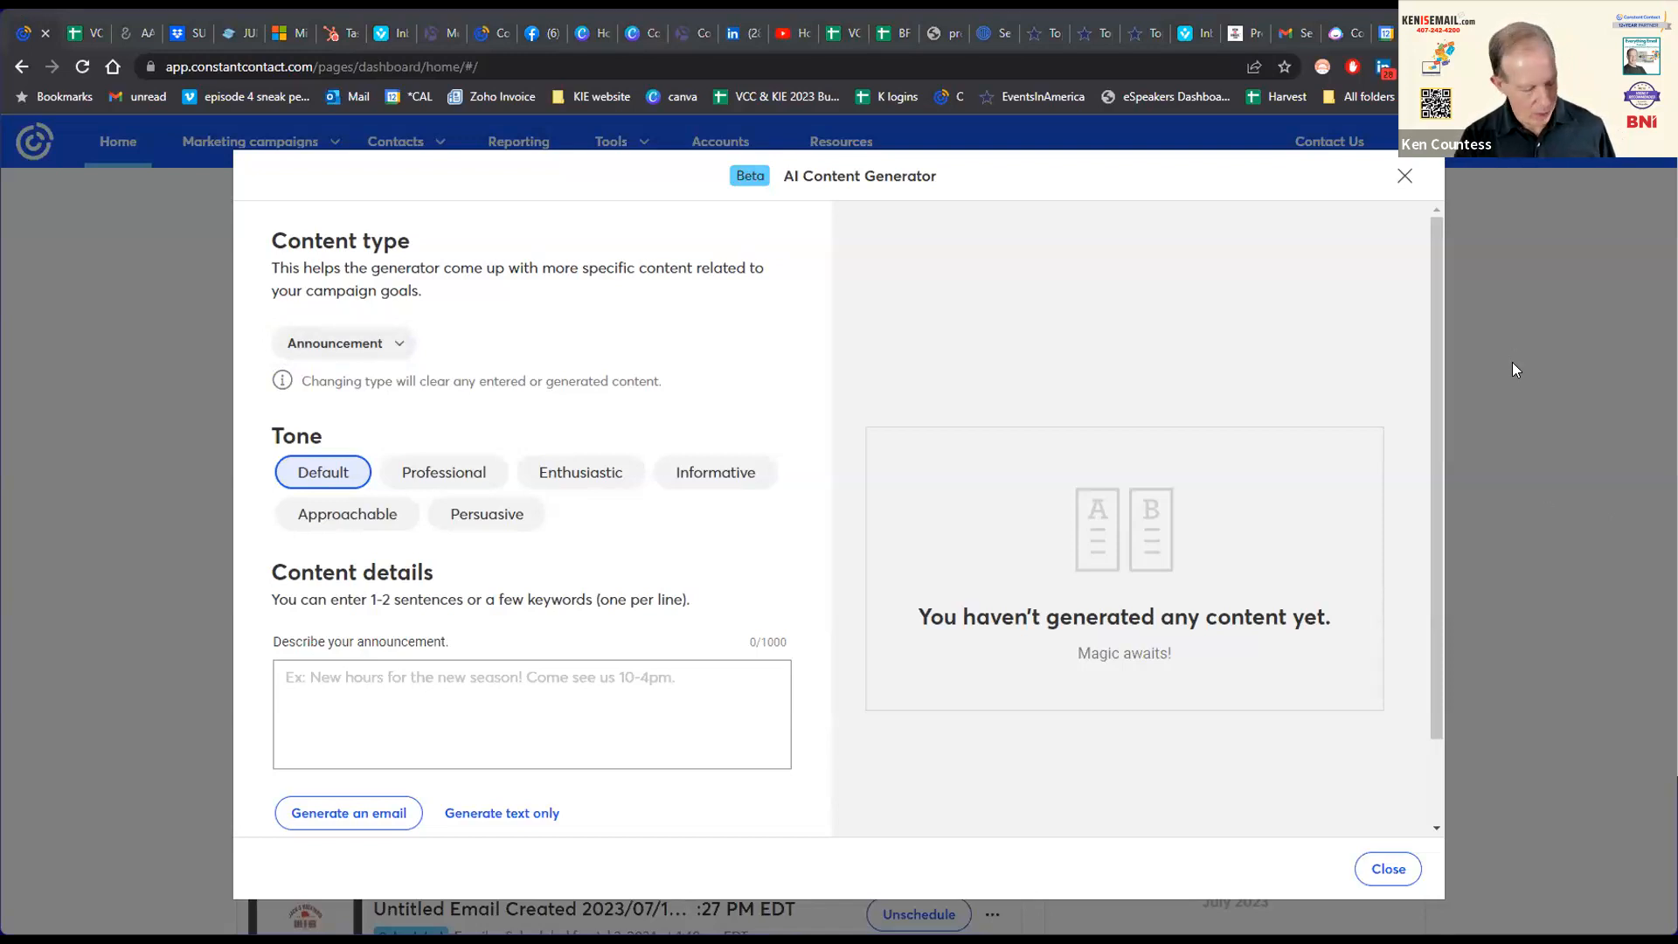
Step: Describe the announcement as "Ice Cream Day celebration", "Tuesday, July 18", "At our store" on separate lines and generate text only
{"action": "left_click", "coordinate": [501, 702]}
{"action": "type", "text": "Ice Cream Day celebration"}
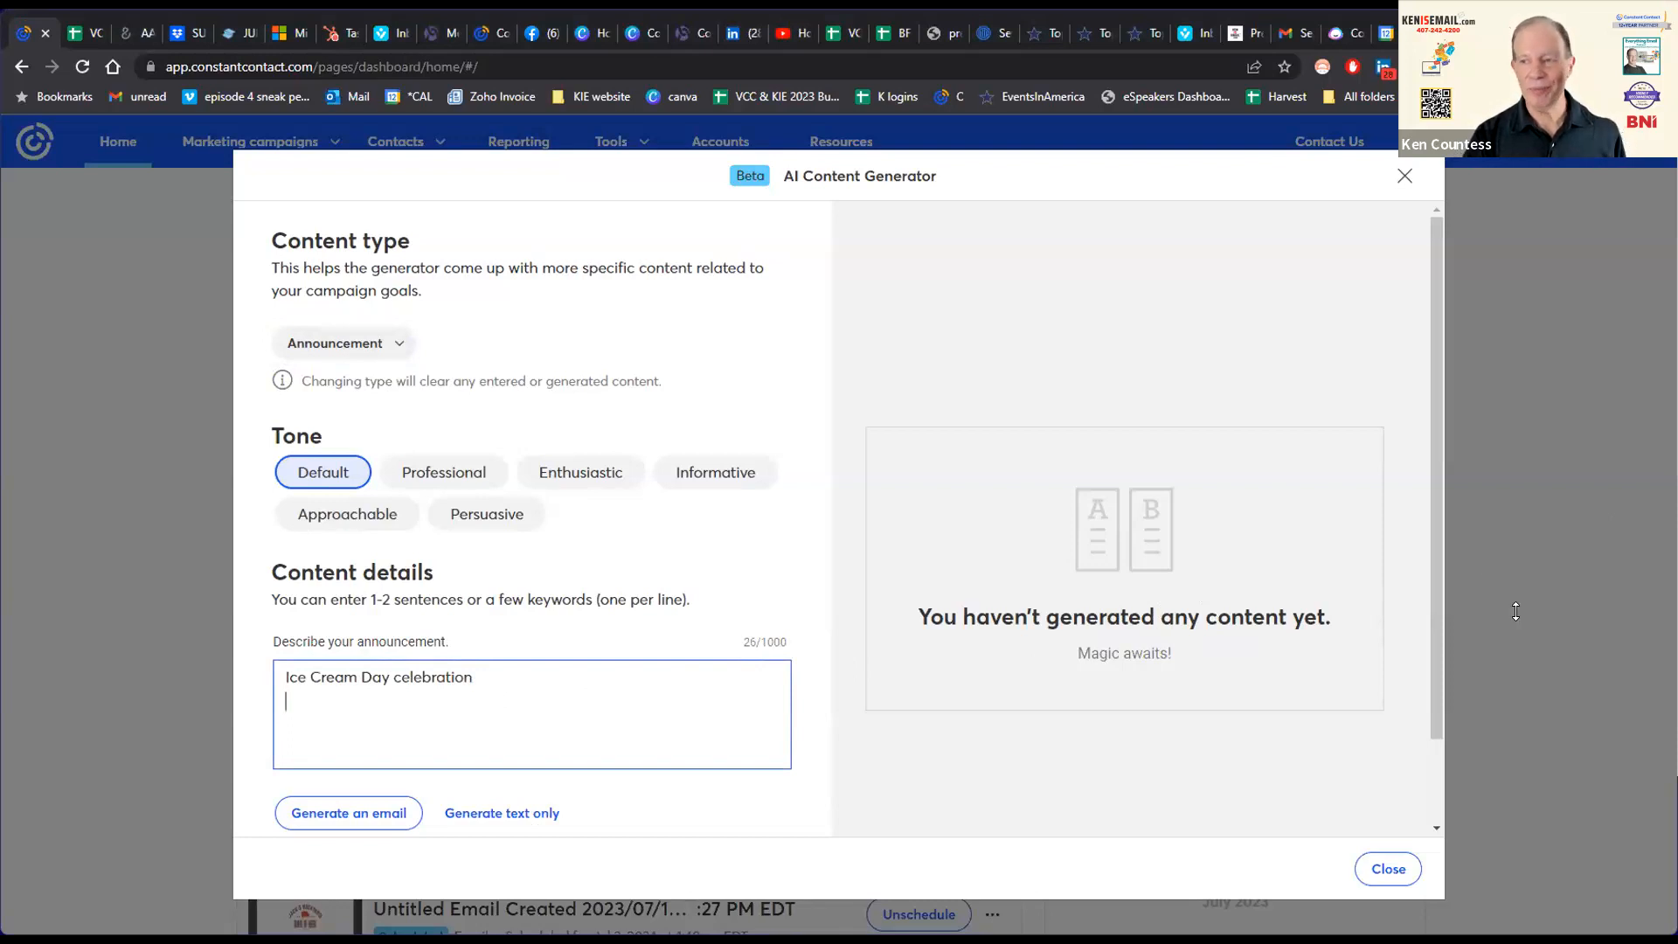
{"action": "left_click", "coordinate": [1537, 585]}
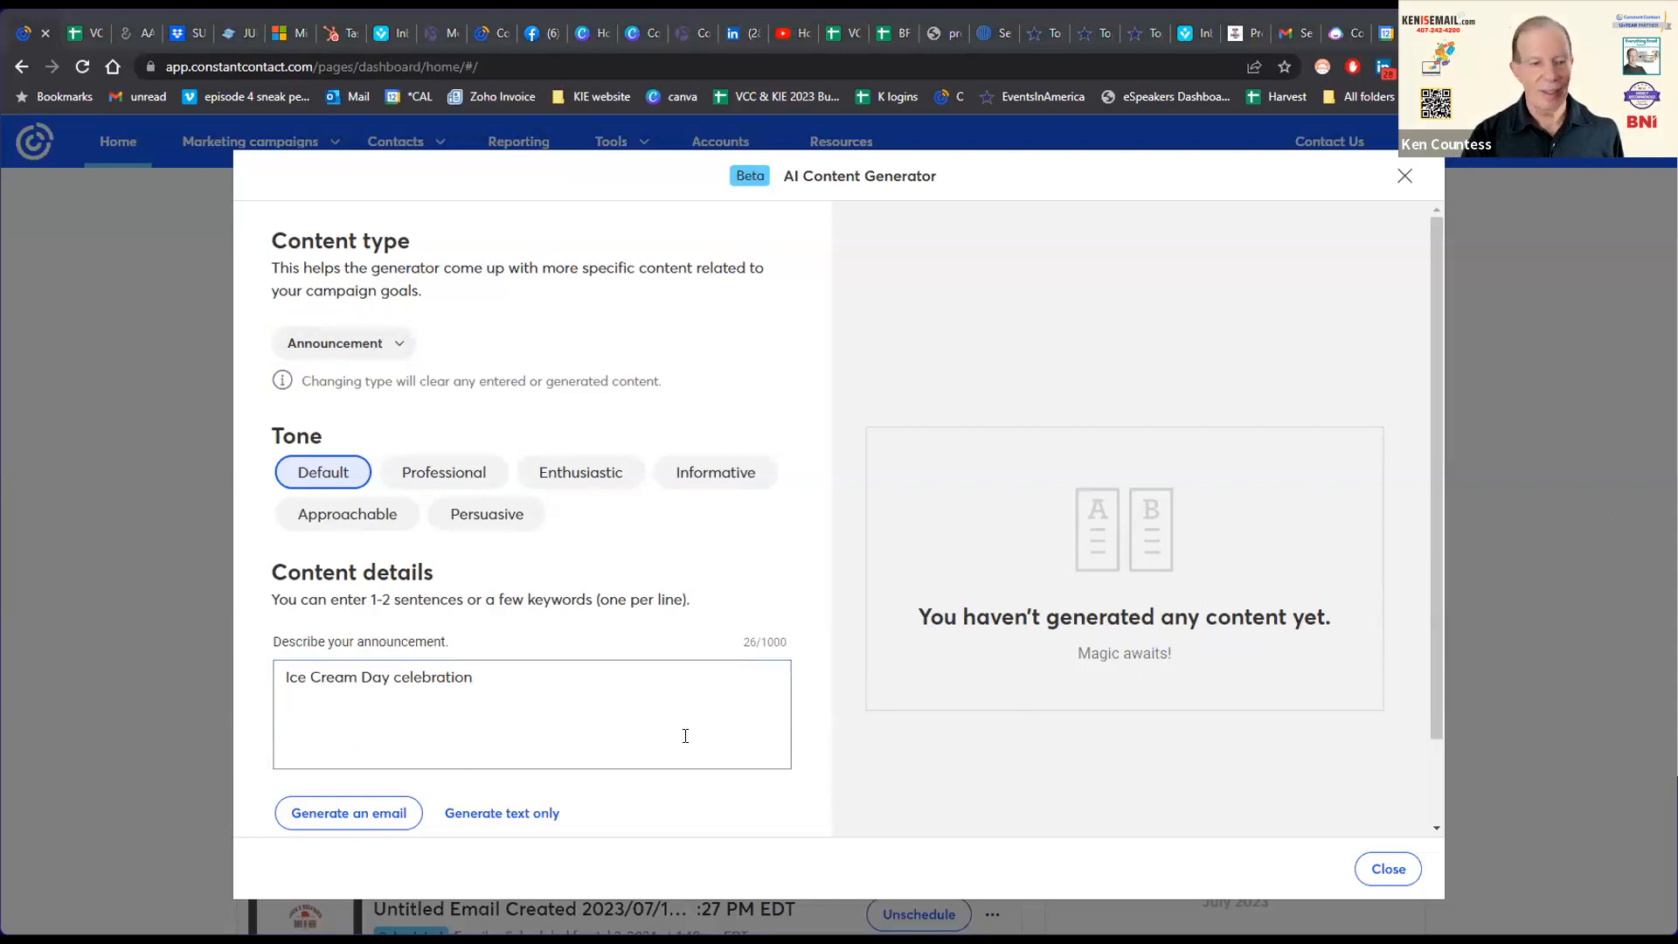
{"action": "left_click", "coordinate": [678, 698]}
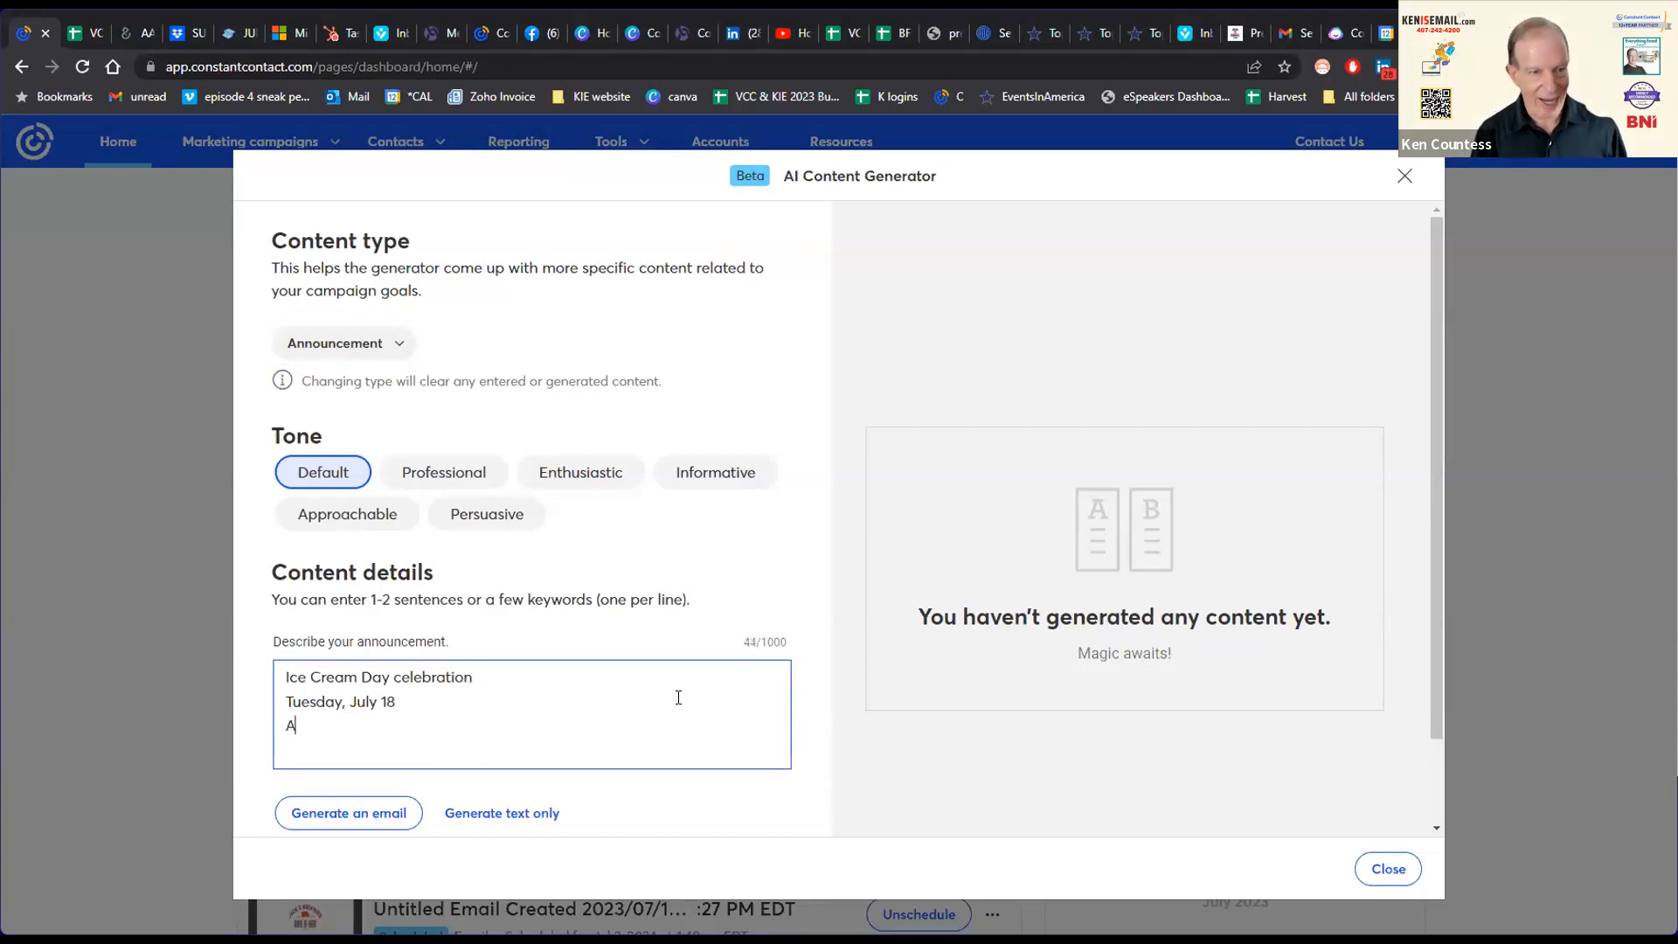
{"action": "type", "text": "r store"}
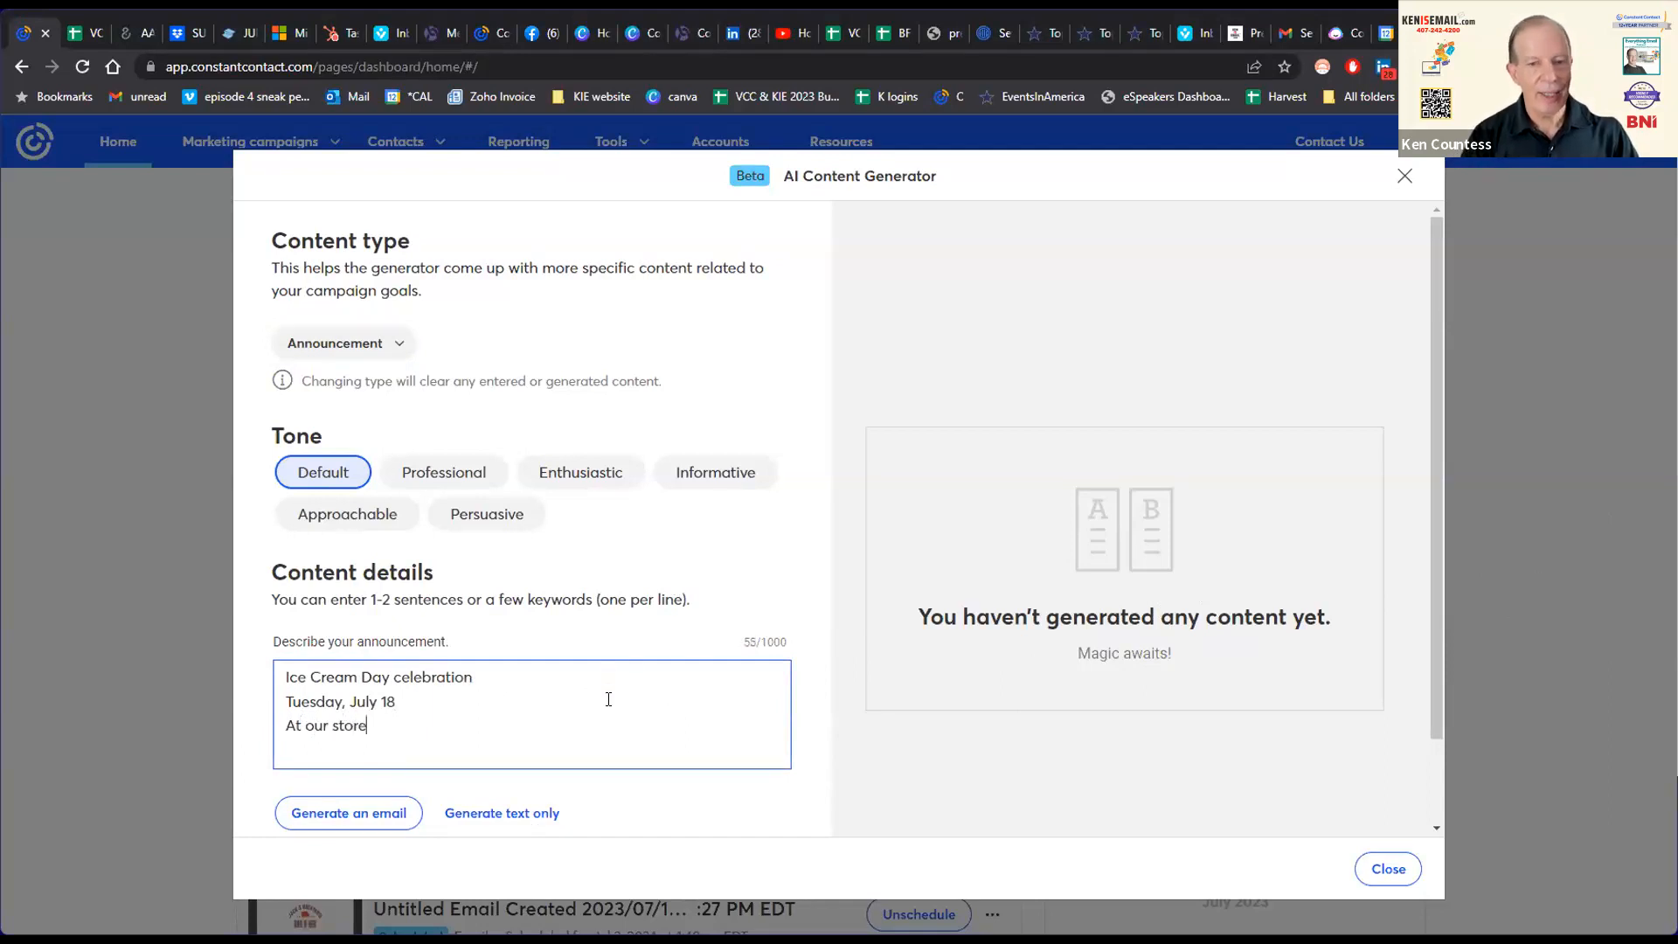
{"action": "left_click", "coordinate": [504, 808]}
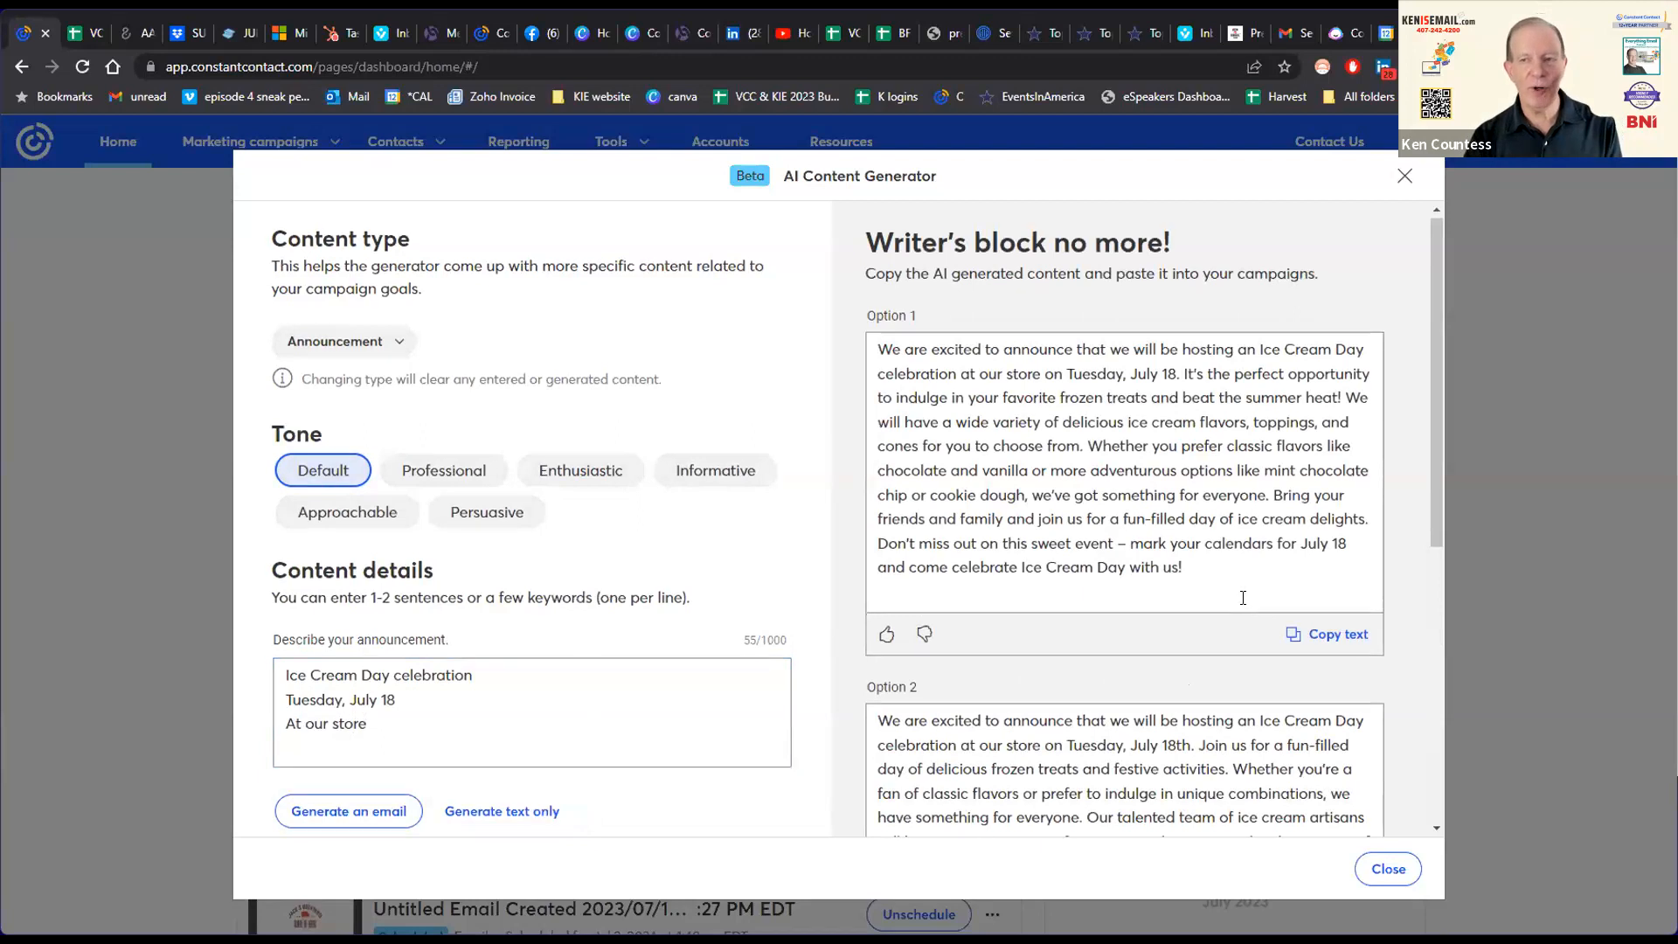
Step: Review the generated announcement texts, request more options, and close the AI Content Generator
{"action": "scroll", "coordinate": [1243, 597], "scroll_direction": "down", "scroll_amount": 1}
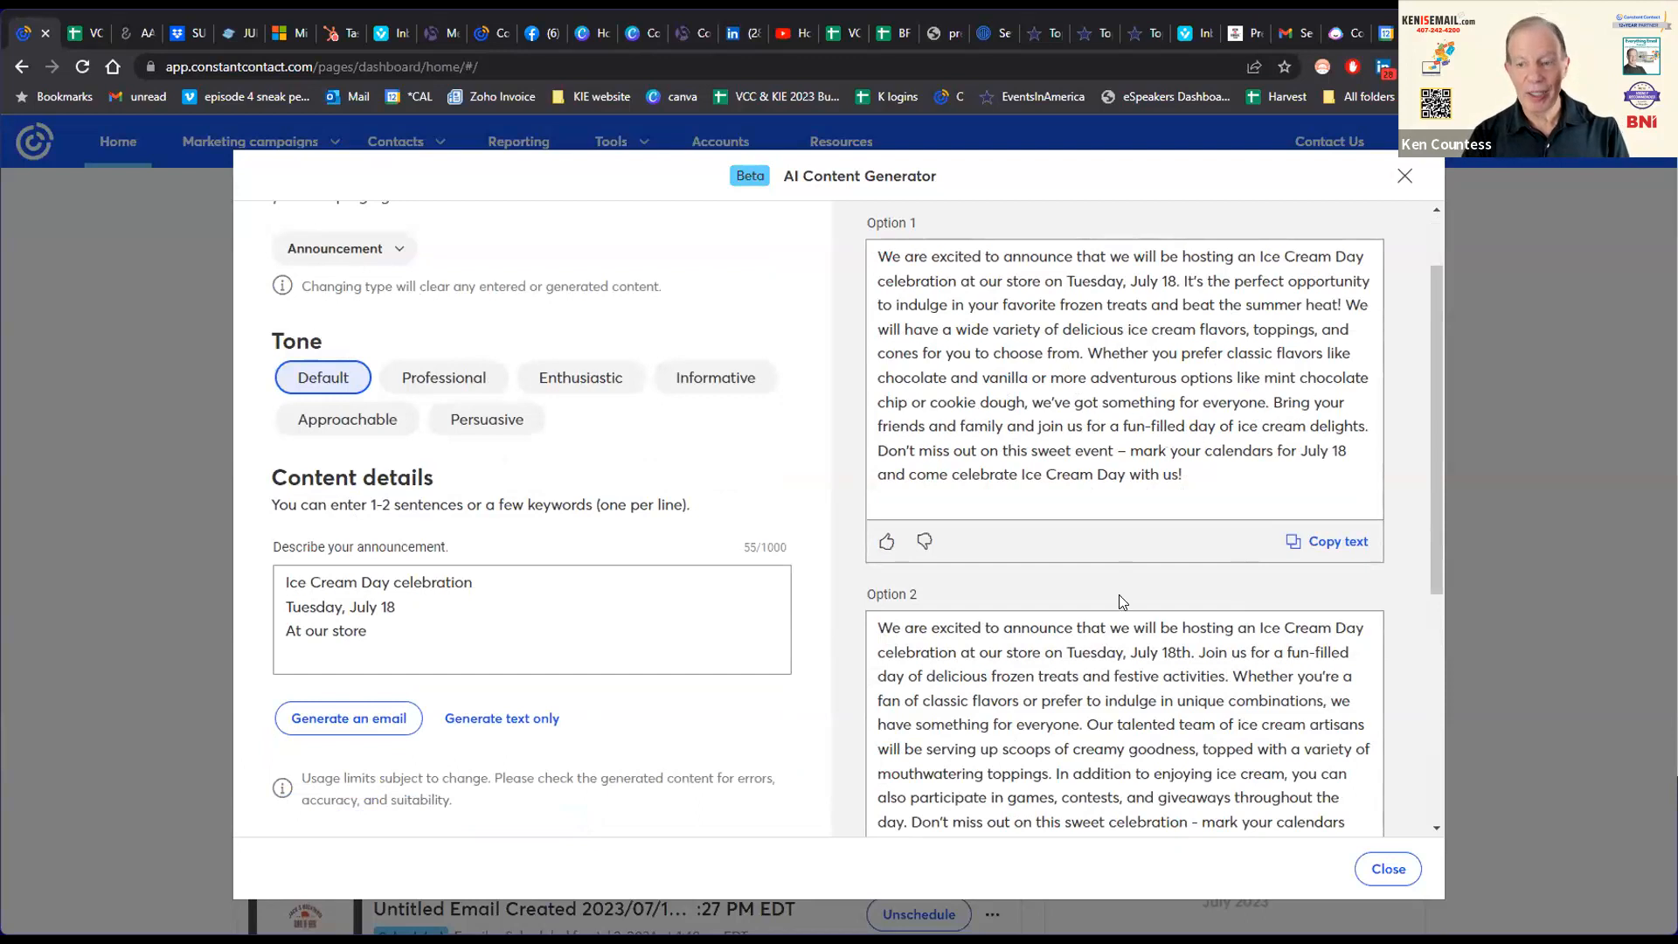
{"action": "scroll", "coordinate": [1119, 601], "scroll_direction": "down", "scroll_amount": 3}
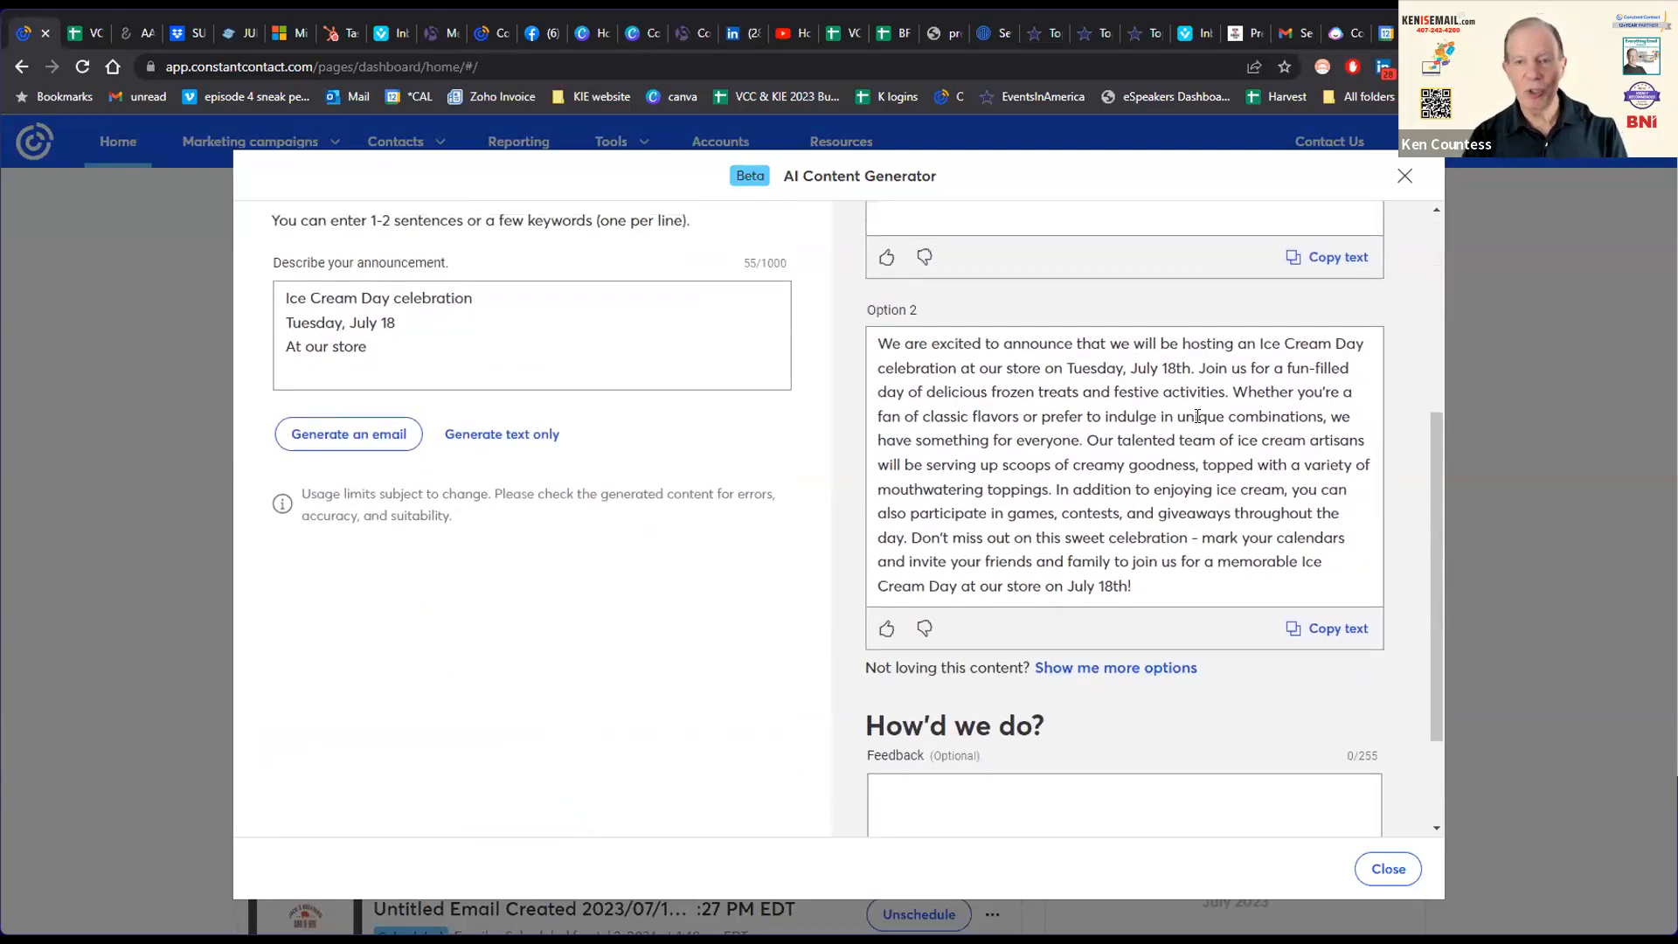
{"action": "left_click", "coordinate": [1100, 670]}
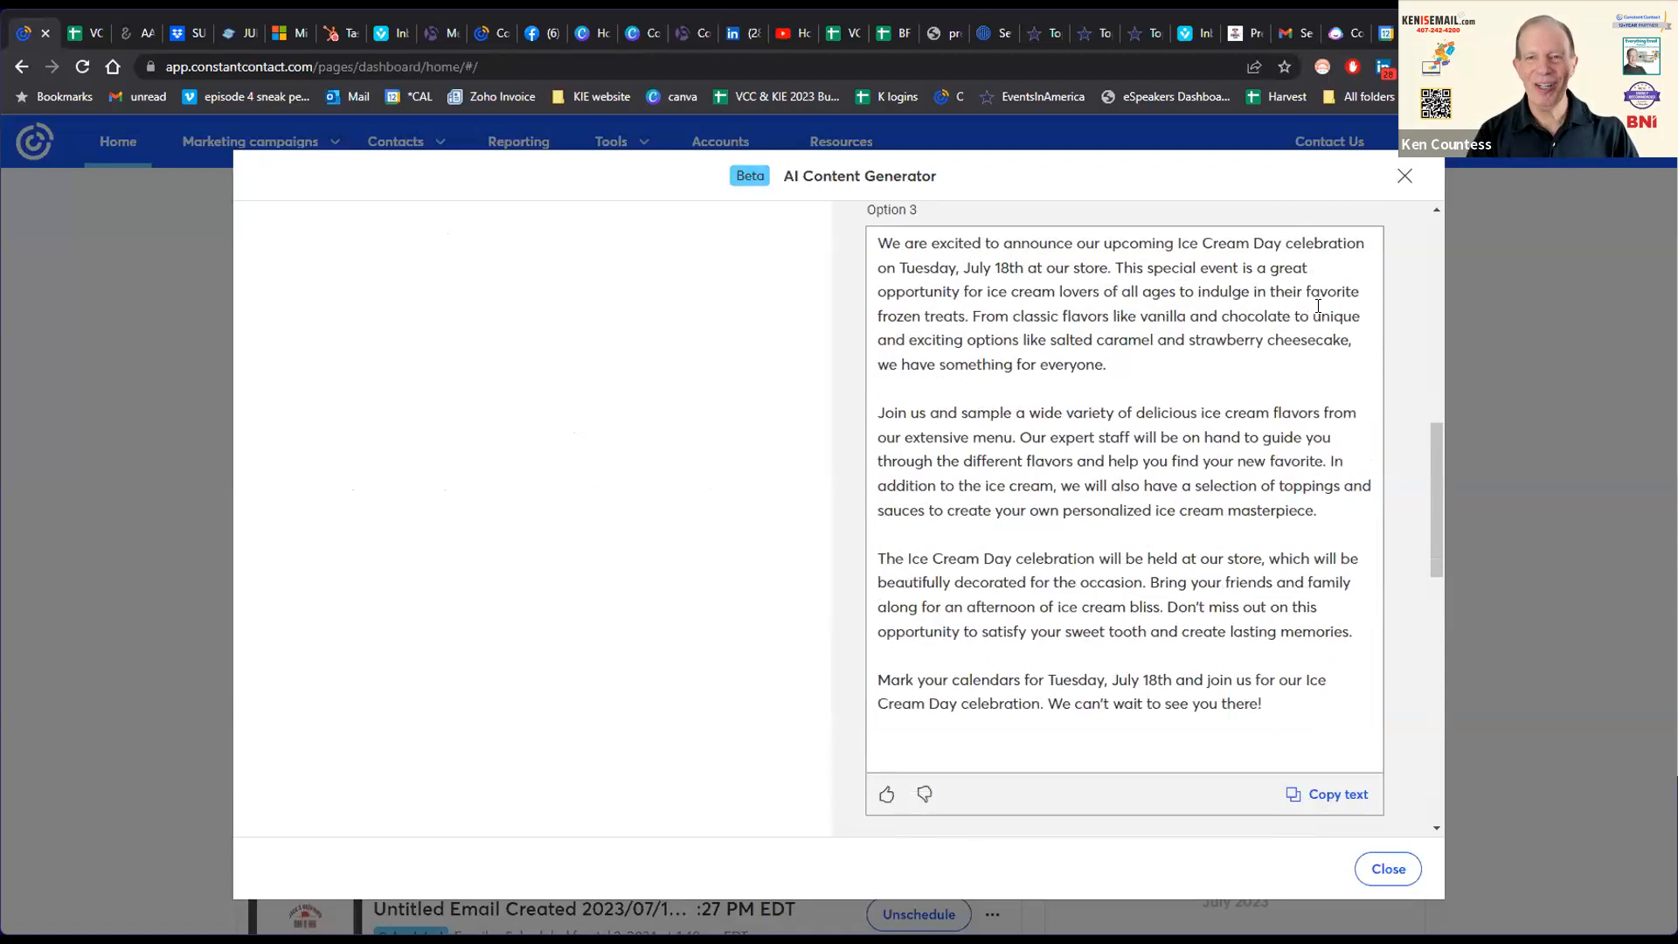
{"action": "left_click", "coordinate": [1395, 184]}
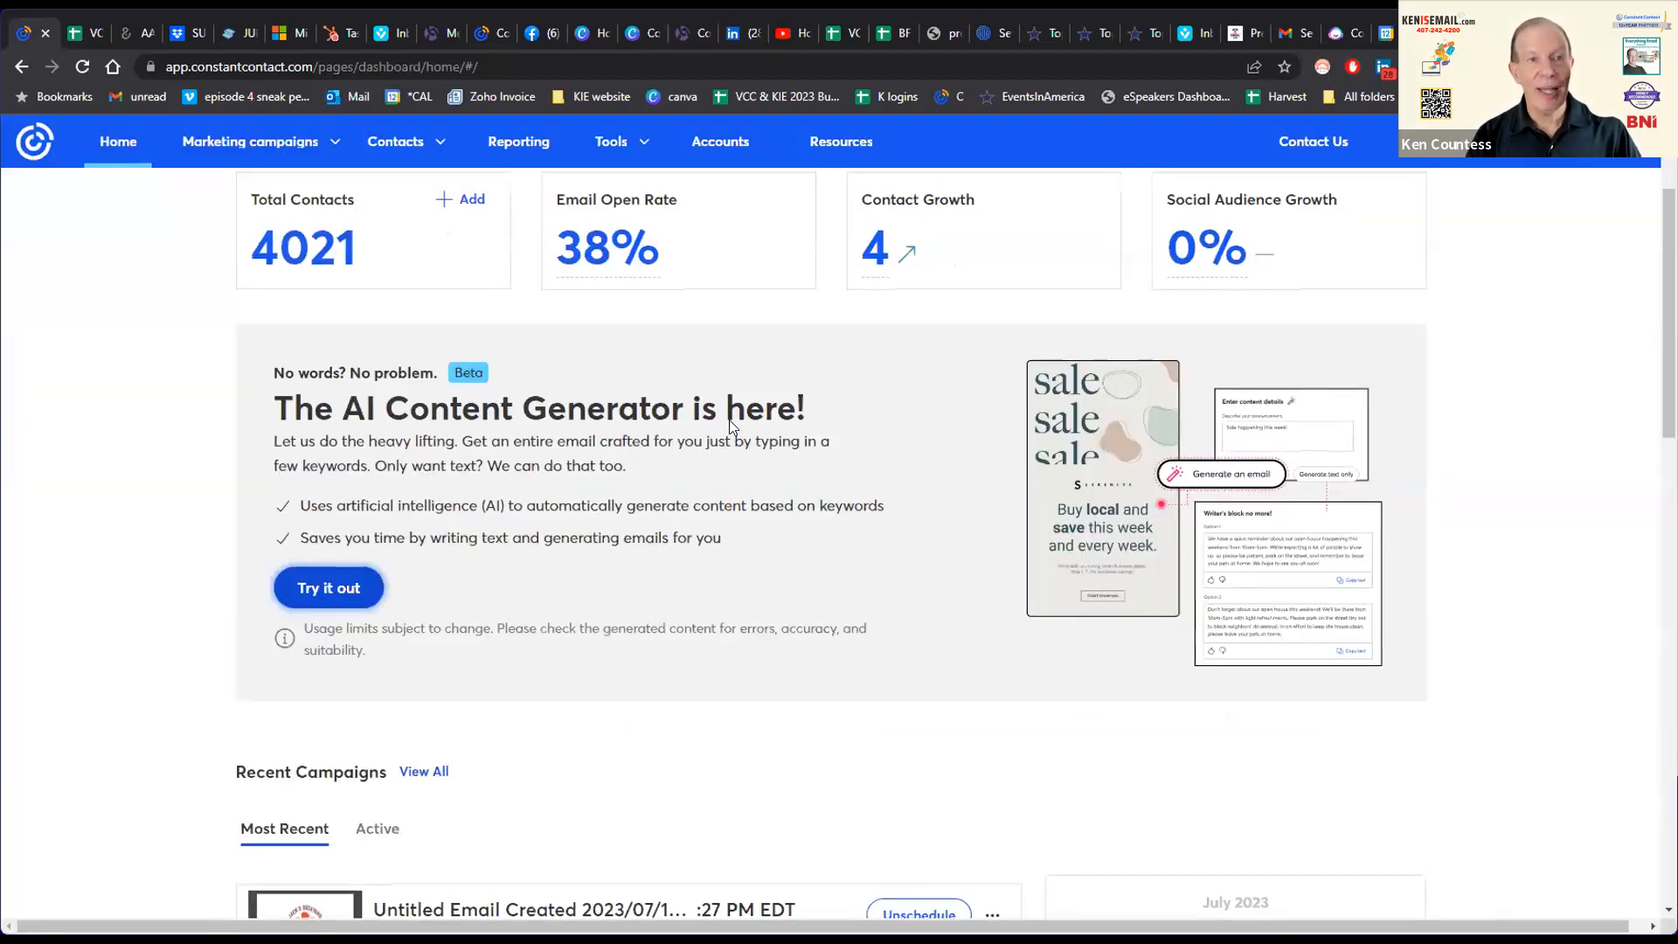
{"action": "scroll", "coordinate": [729, 420], "scroll_direction": "up", "scroll_amount": 2}
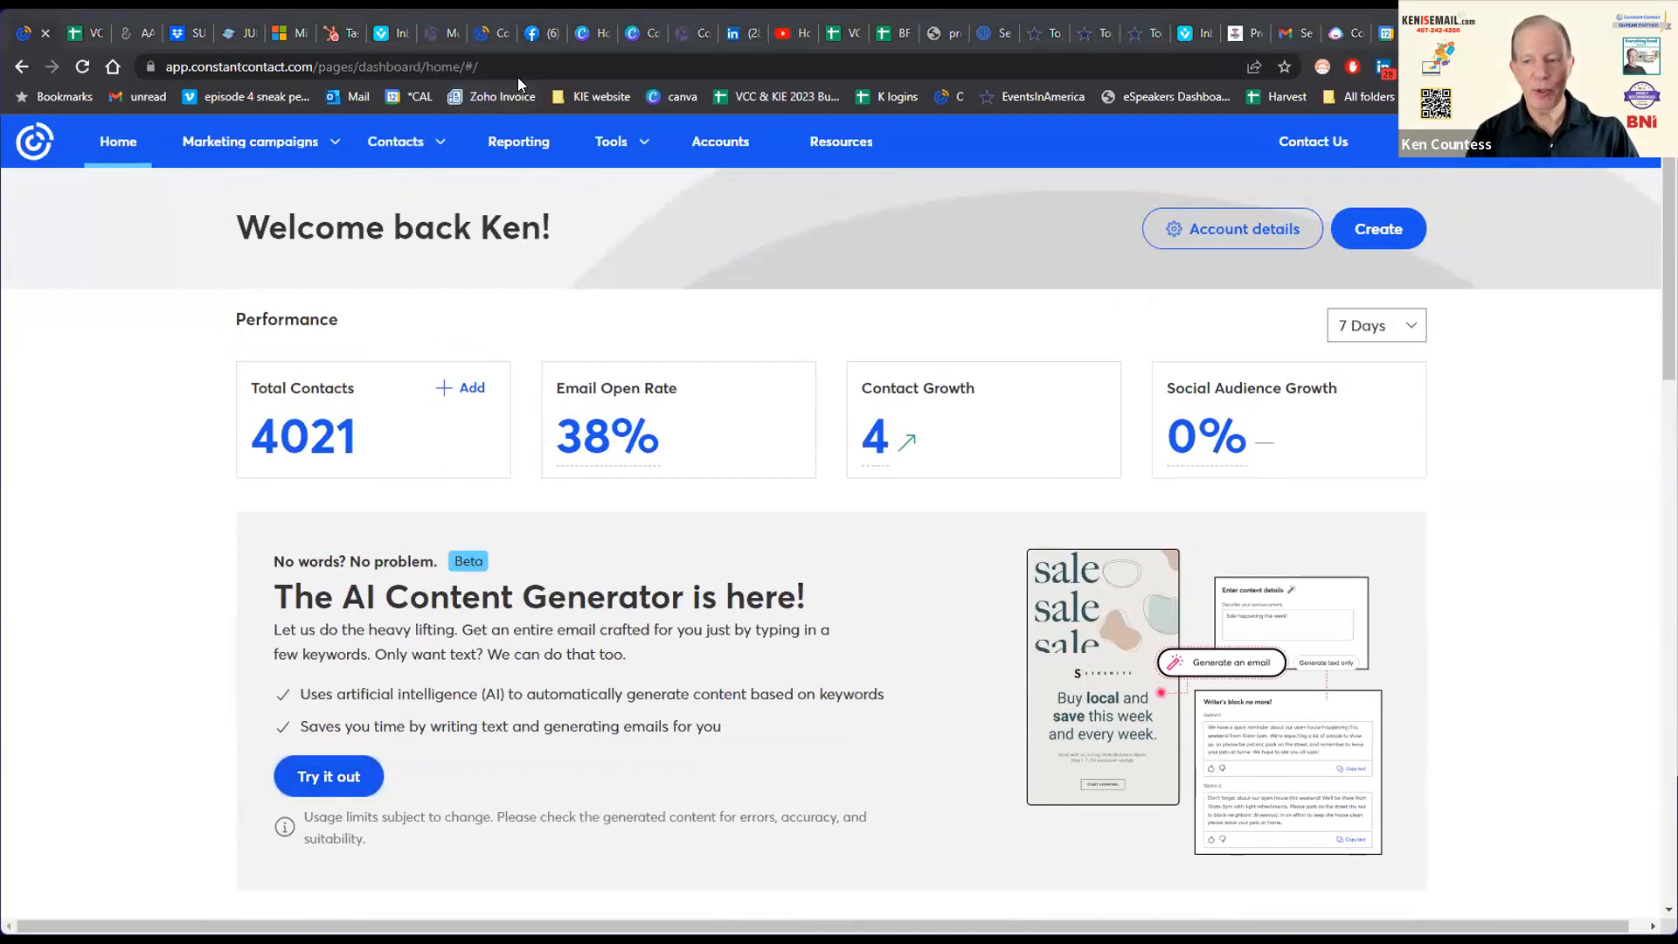
{"action": "key", "text": "alt+Tab"}
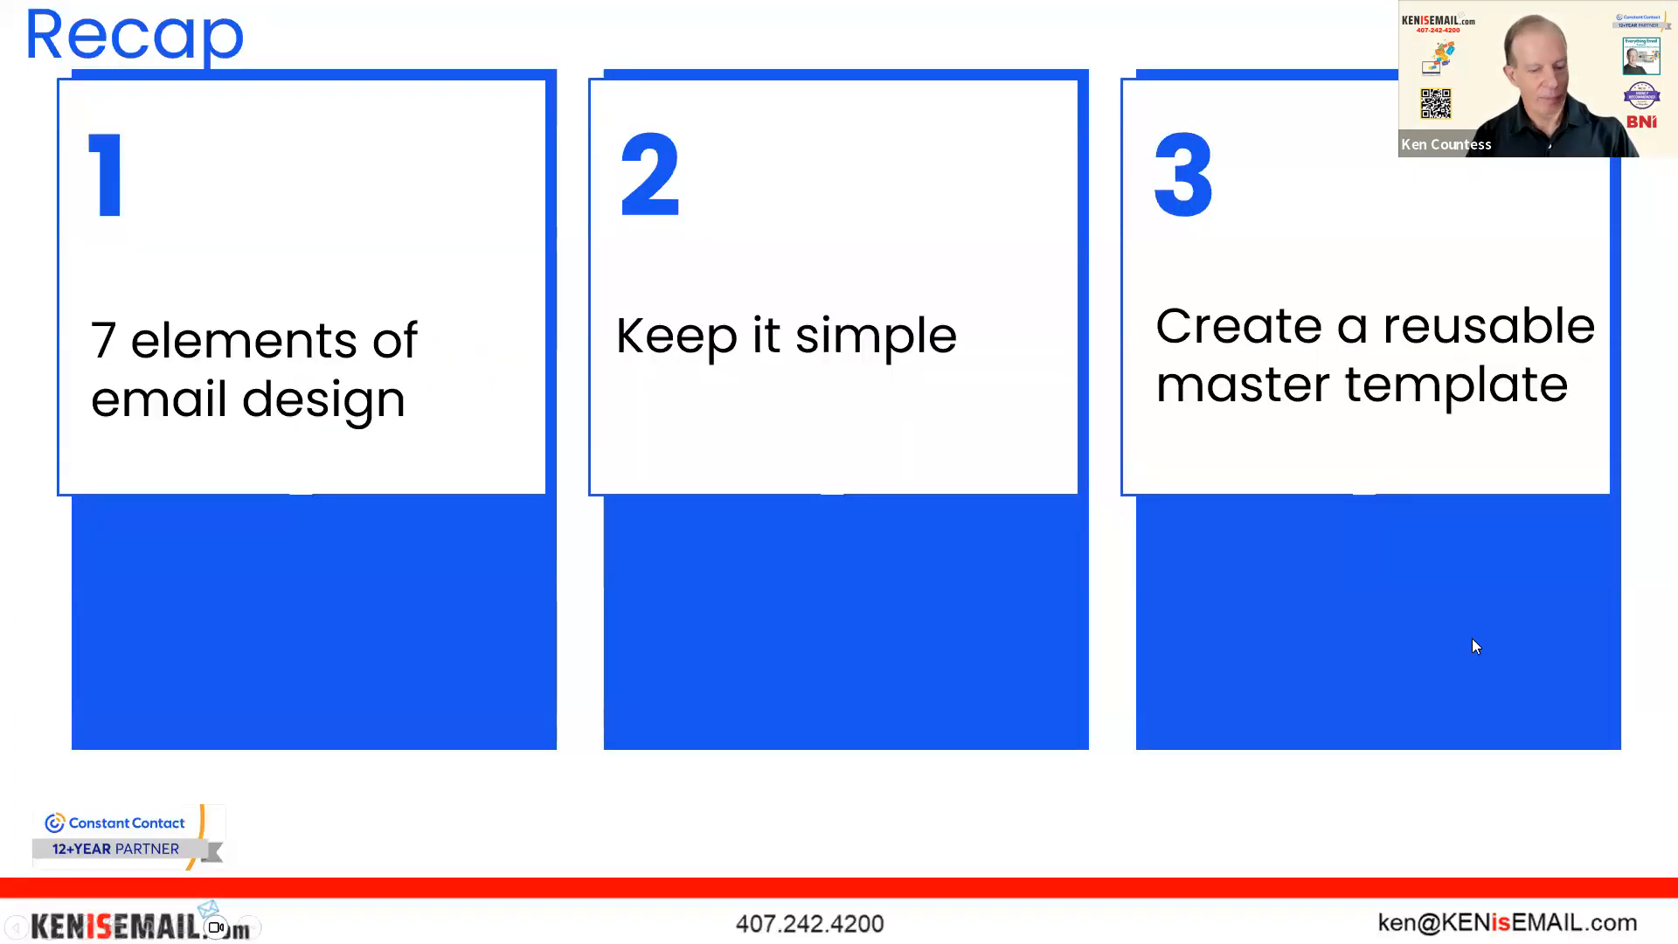
{"action": "left_click", "coordinate": [1470, 631]}
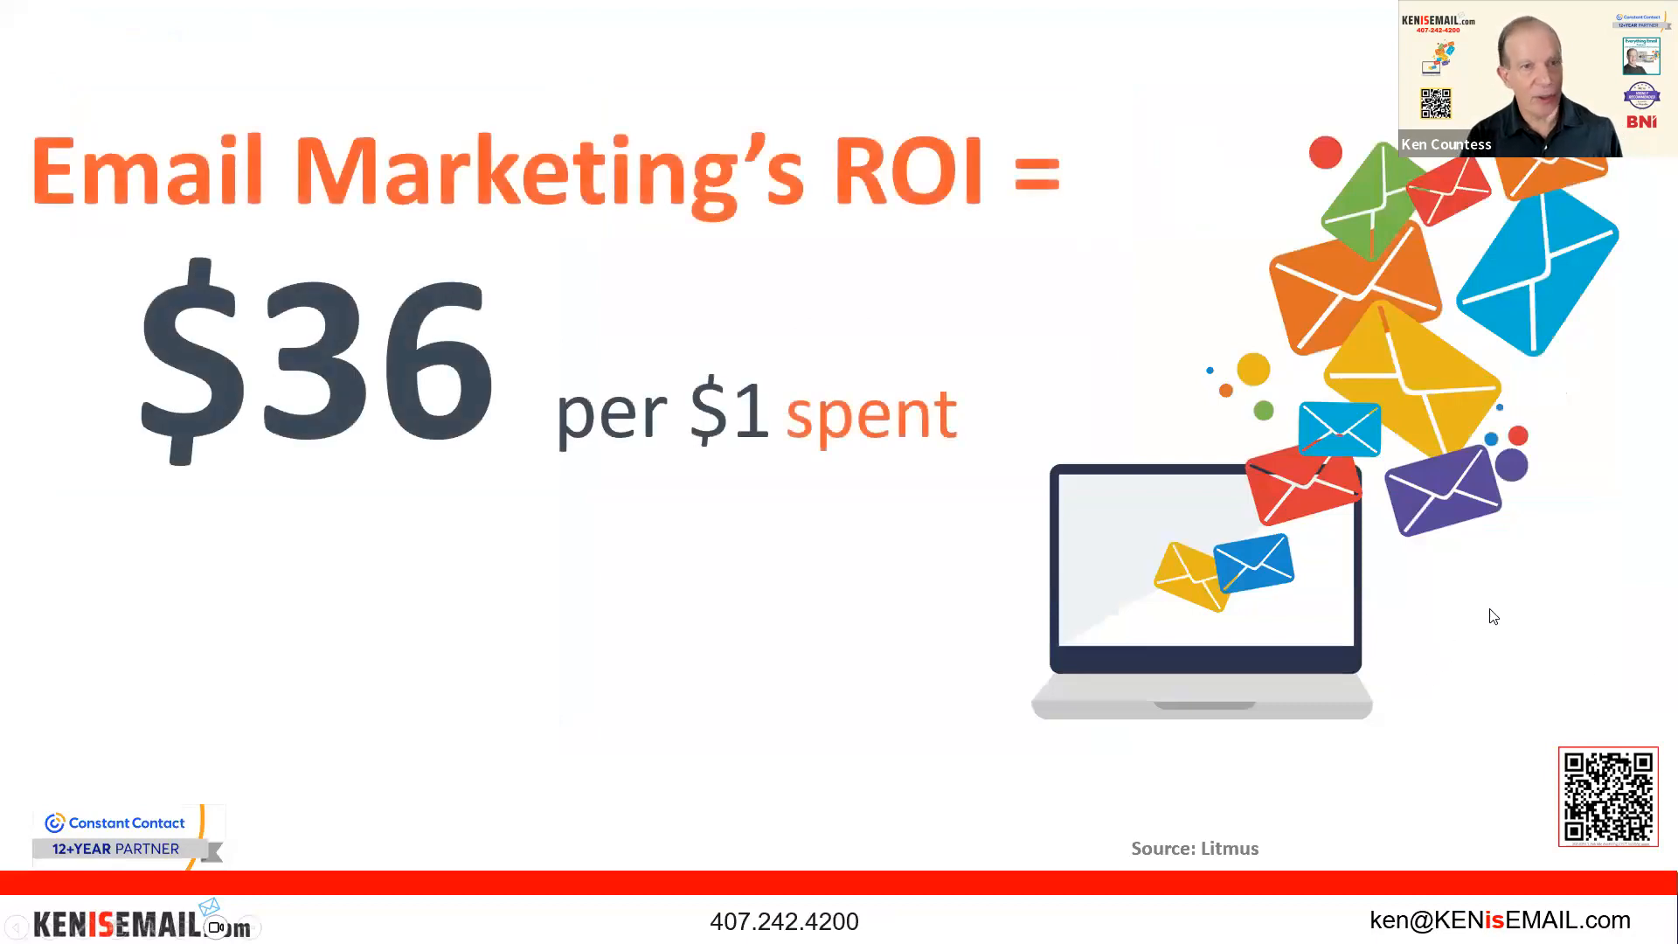
{"action": "key", "text": "Right"}
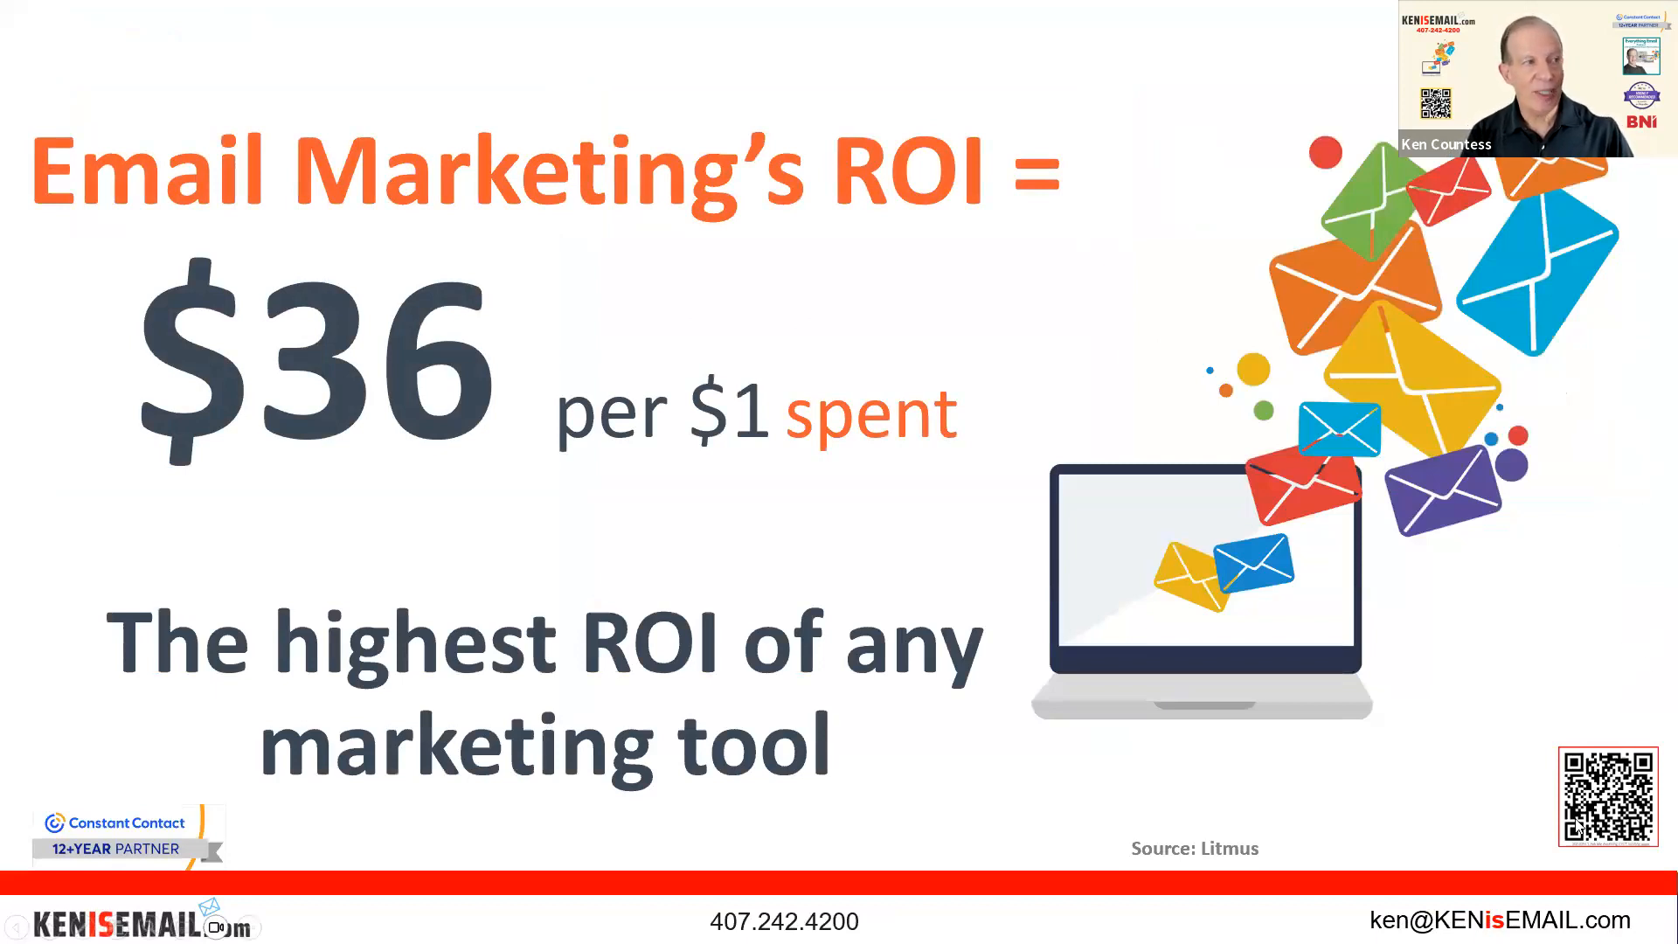
{"action": "left_click", "coordinate": [1572, 774]}
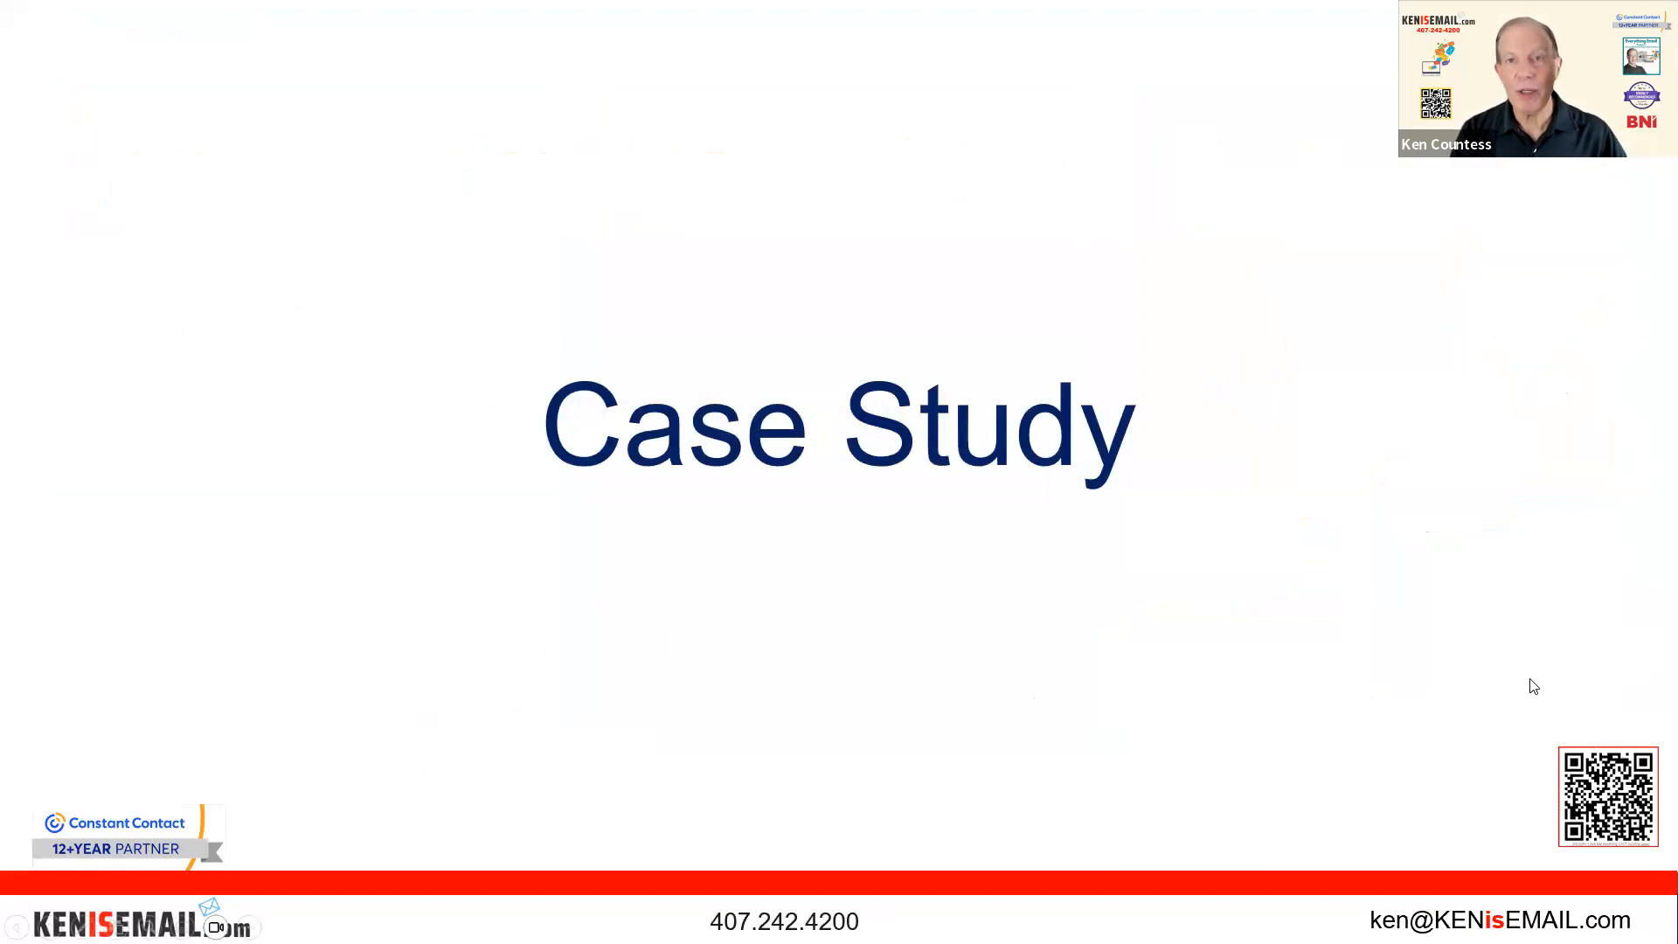